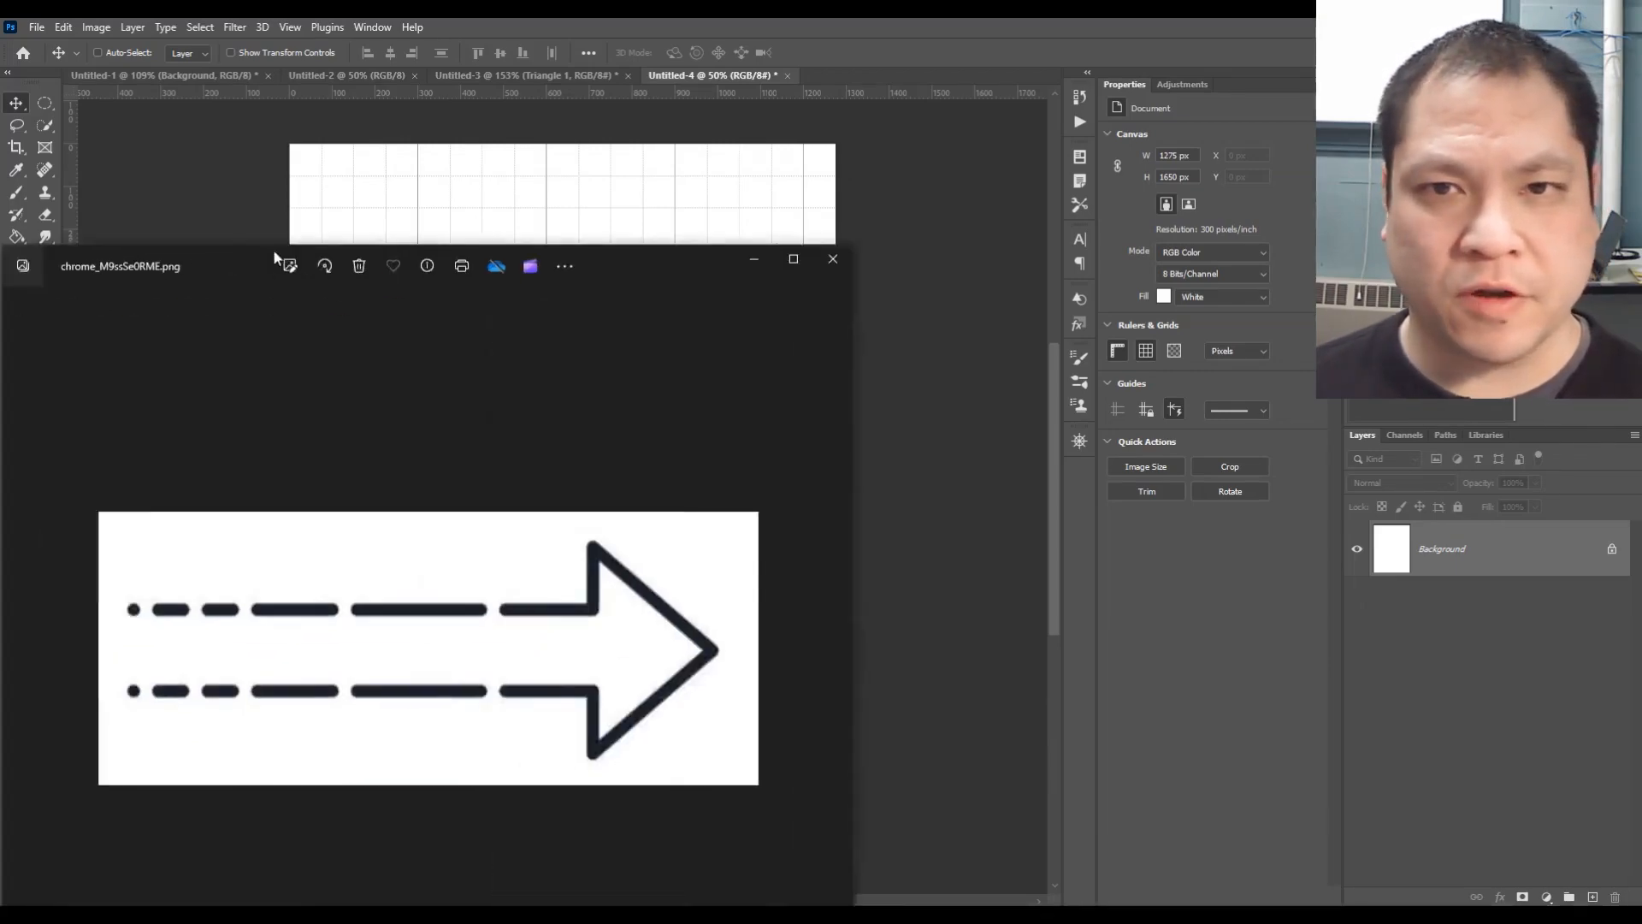
Place the arrow reference image beside the canvas to examine its dashed tail and arrowhead, then return to the document
drag(274, 249, 997, 68)
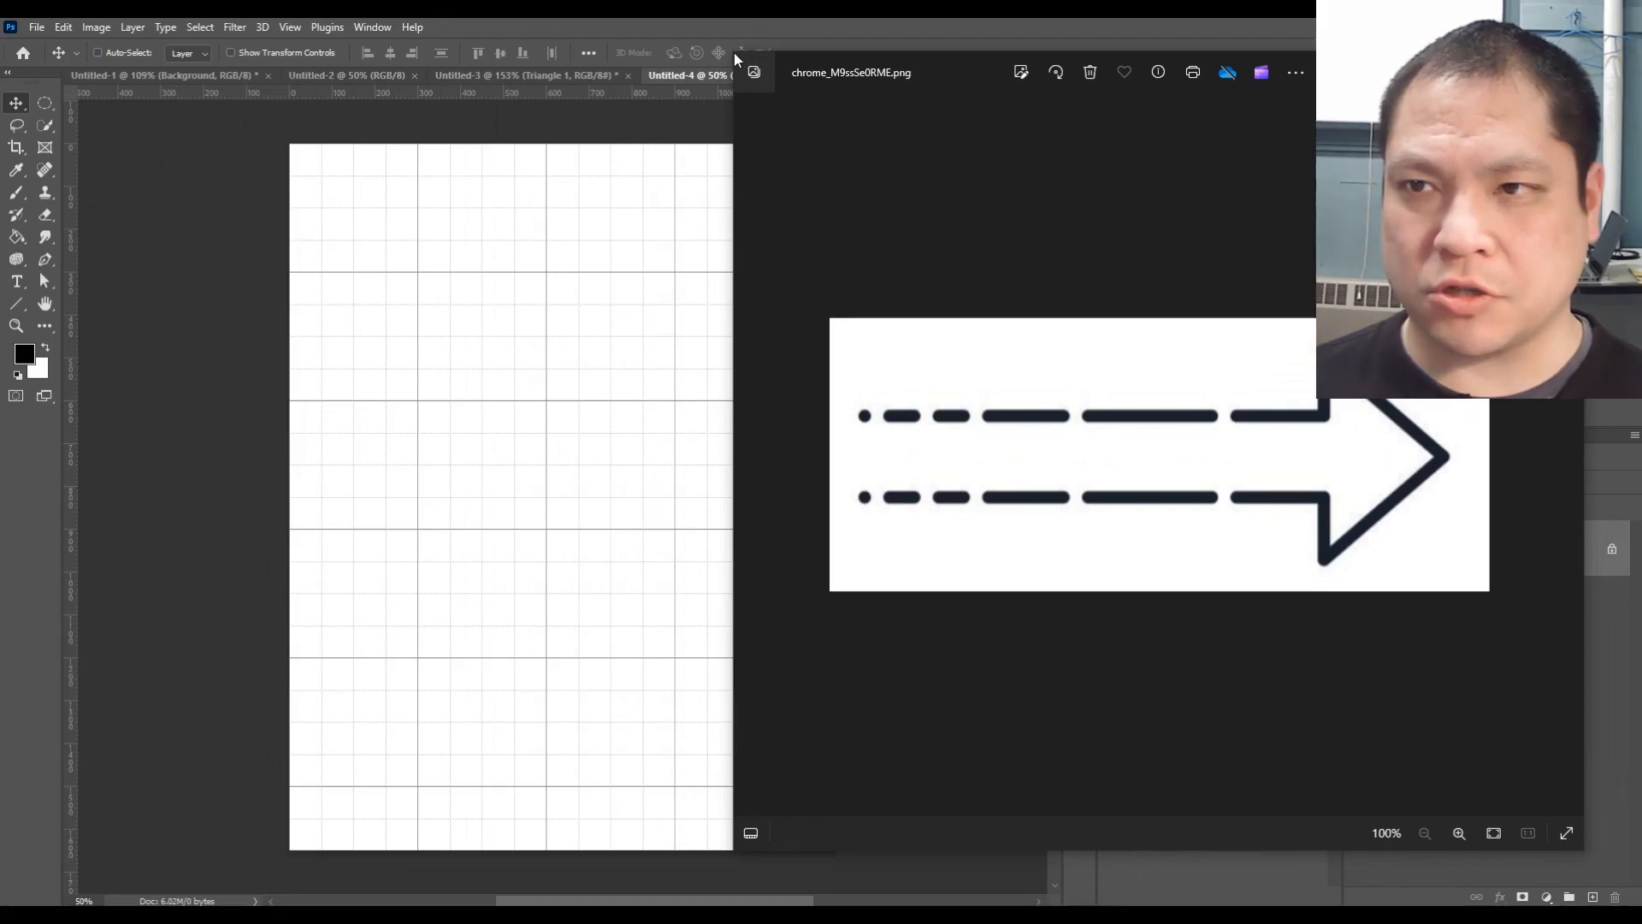
drag(734, 53, 1043, 168)
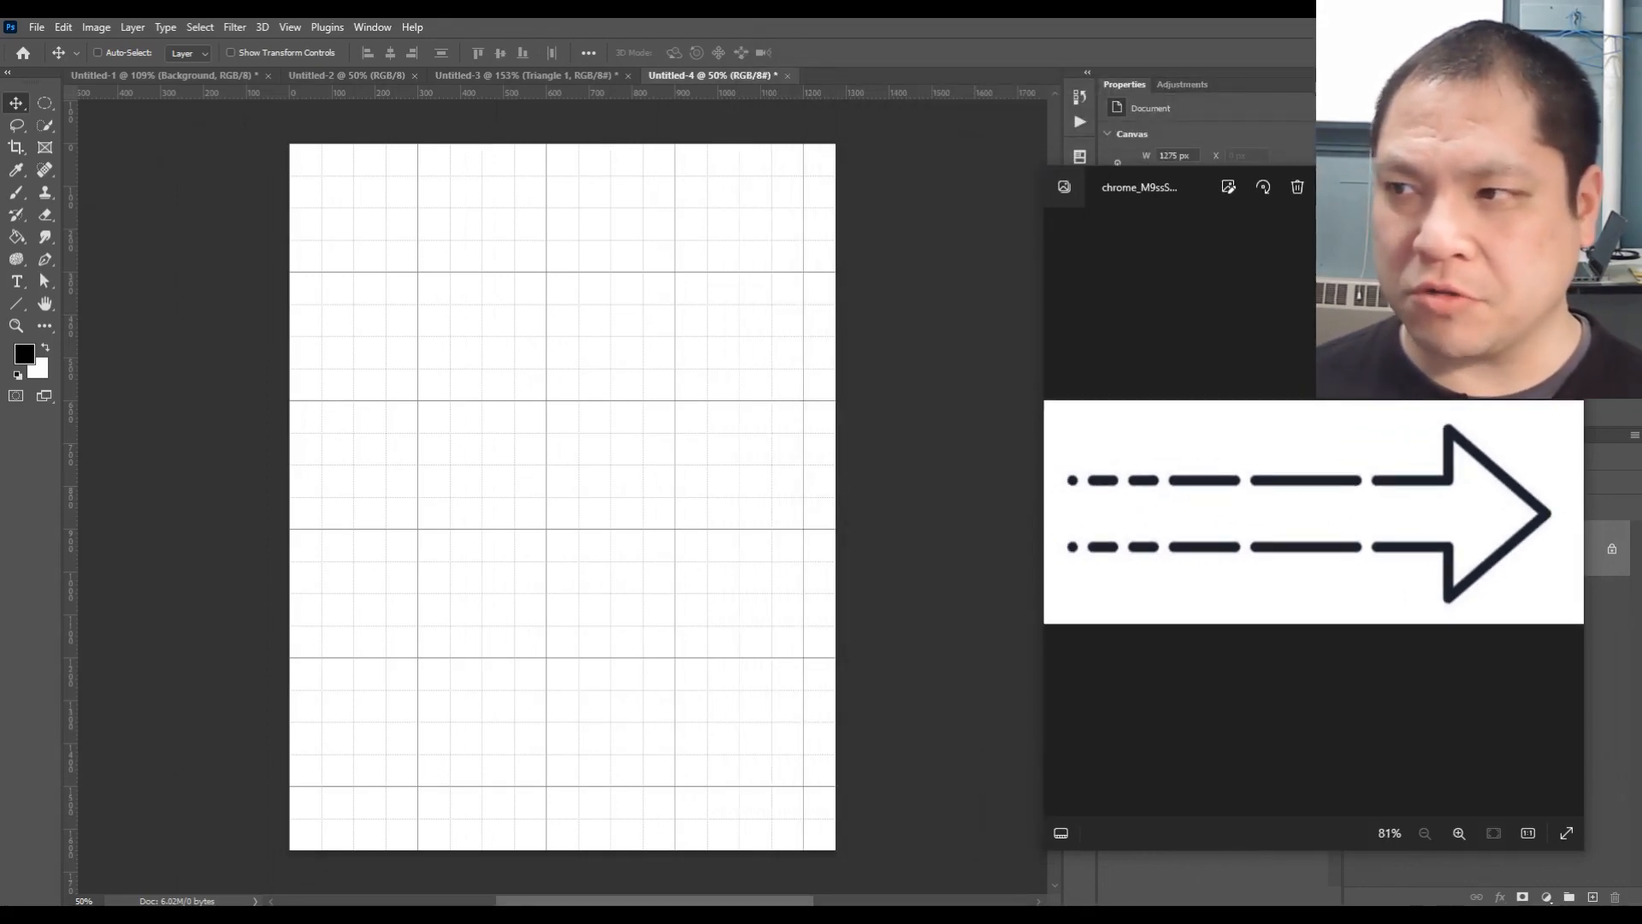
drag(1189, 189, 1078, 41)
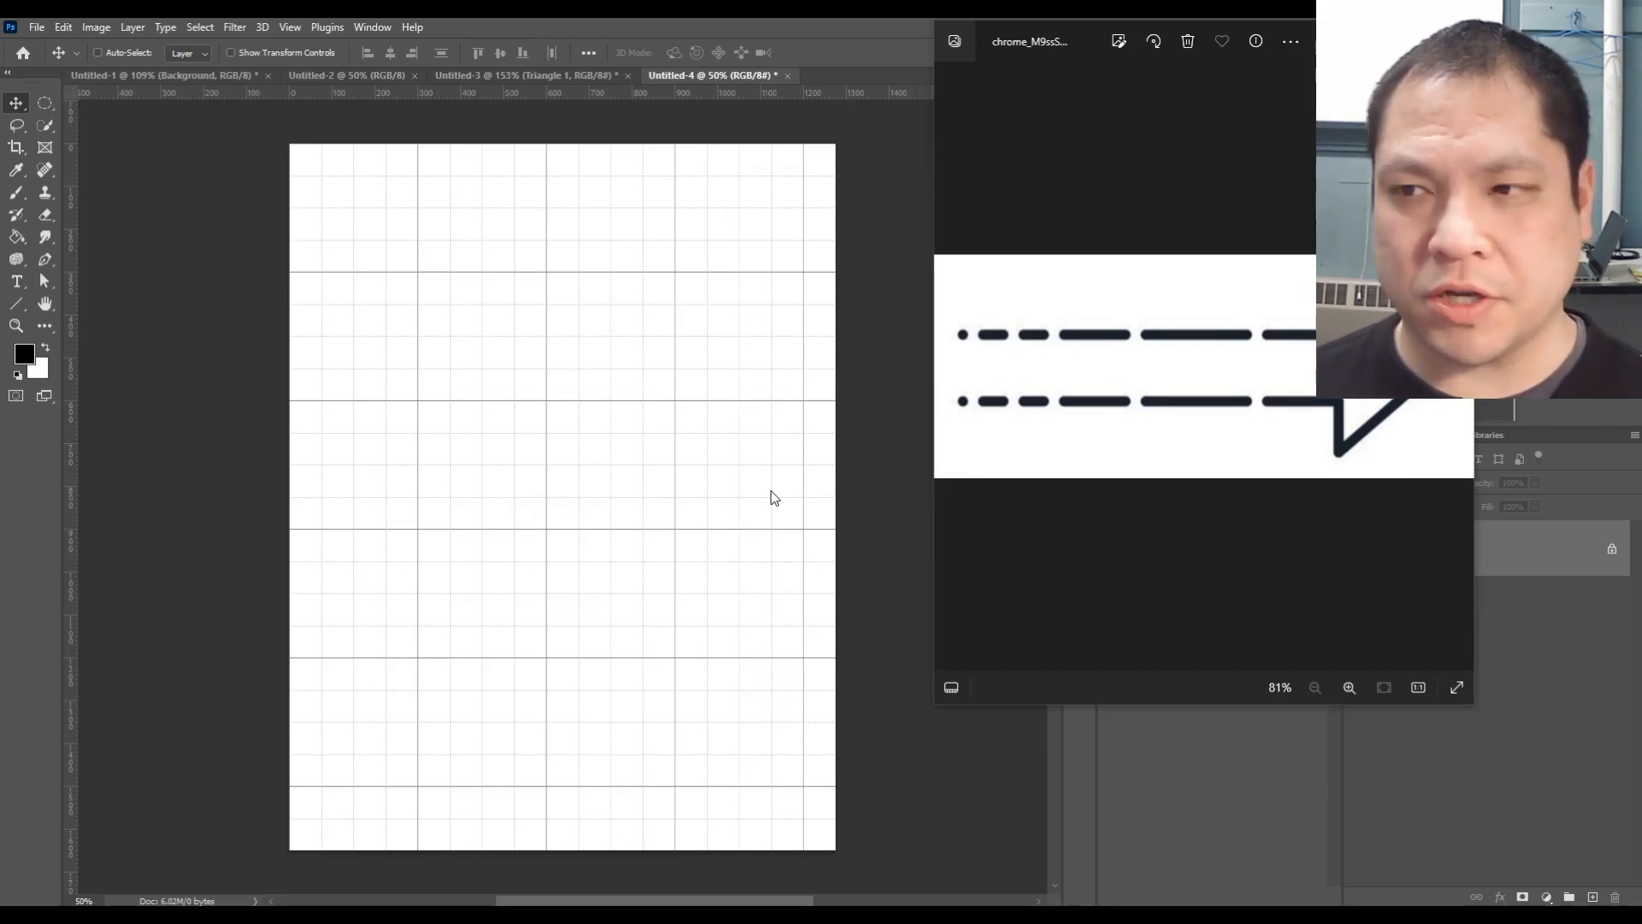
click(469, 88)
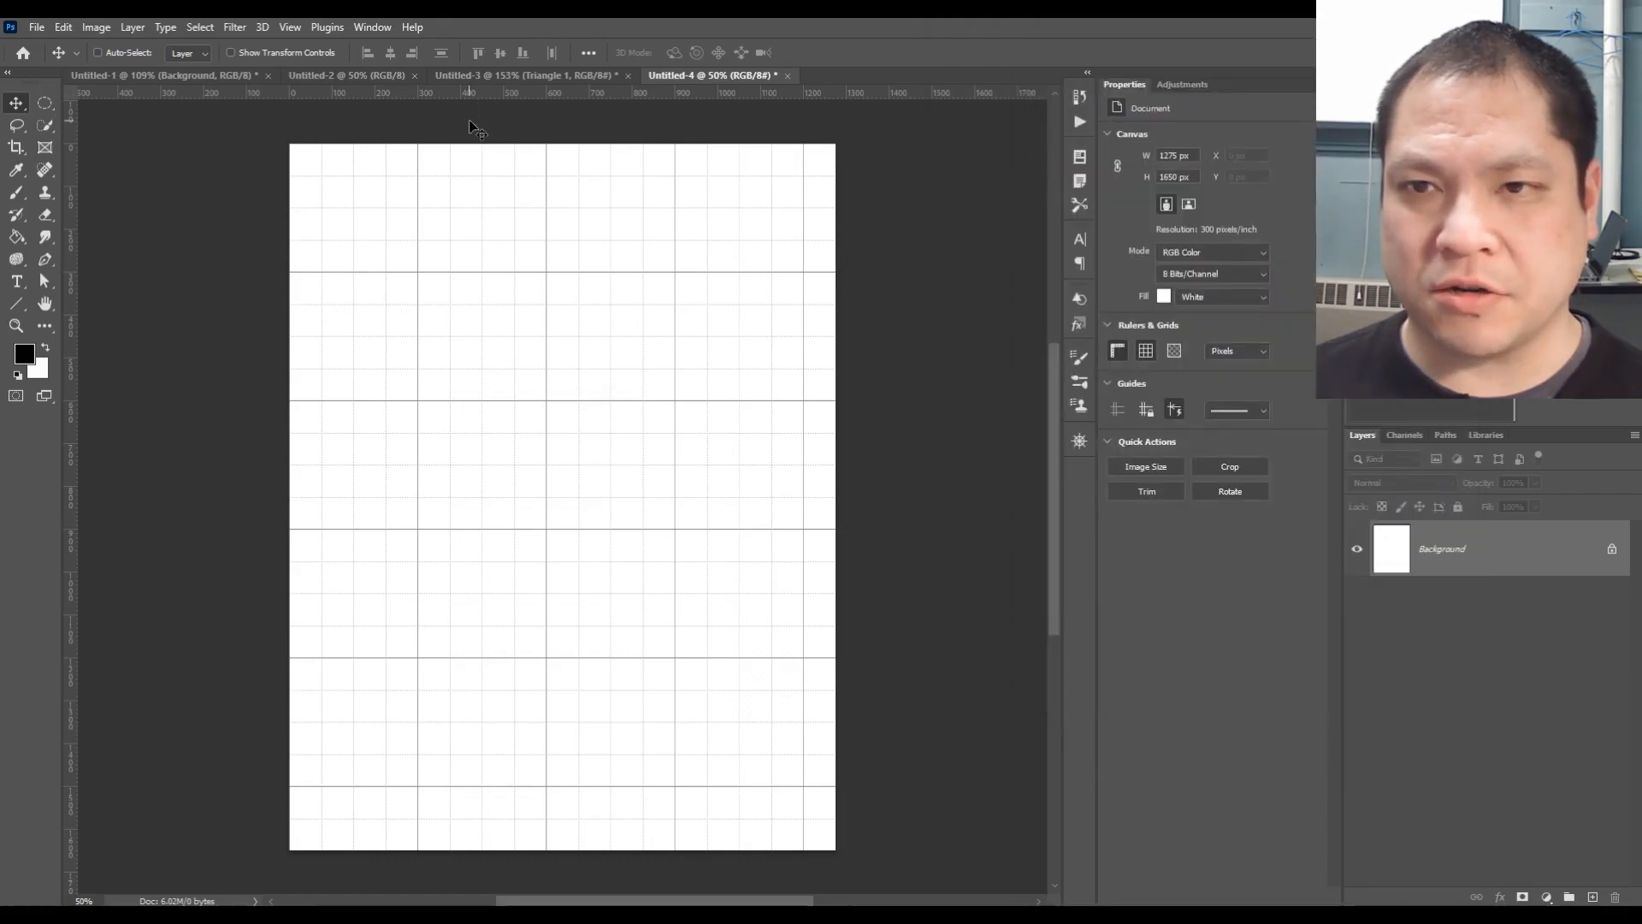
Add four horizontal guides in the upper part of the page at about 300, 375, 525 and 600 px
drag(448, 91, 452, 275)
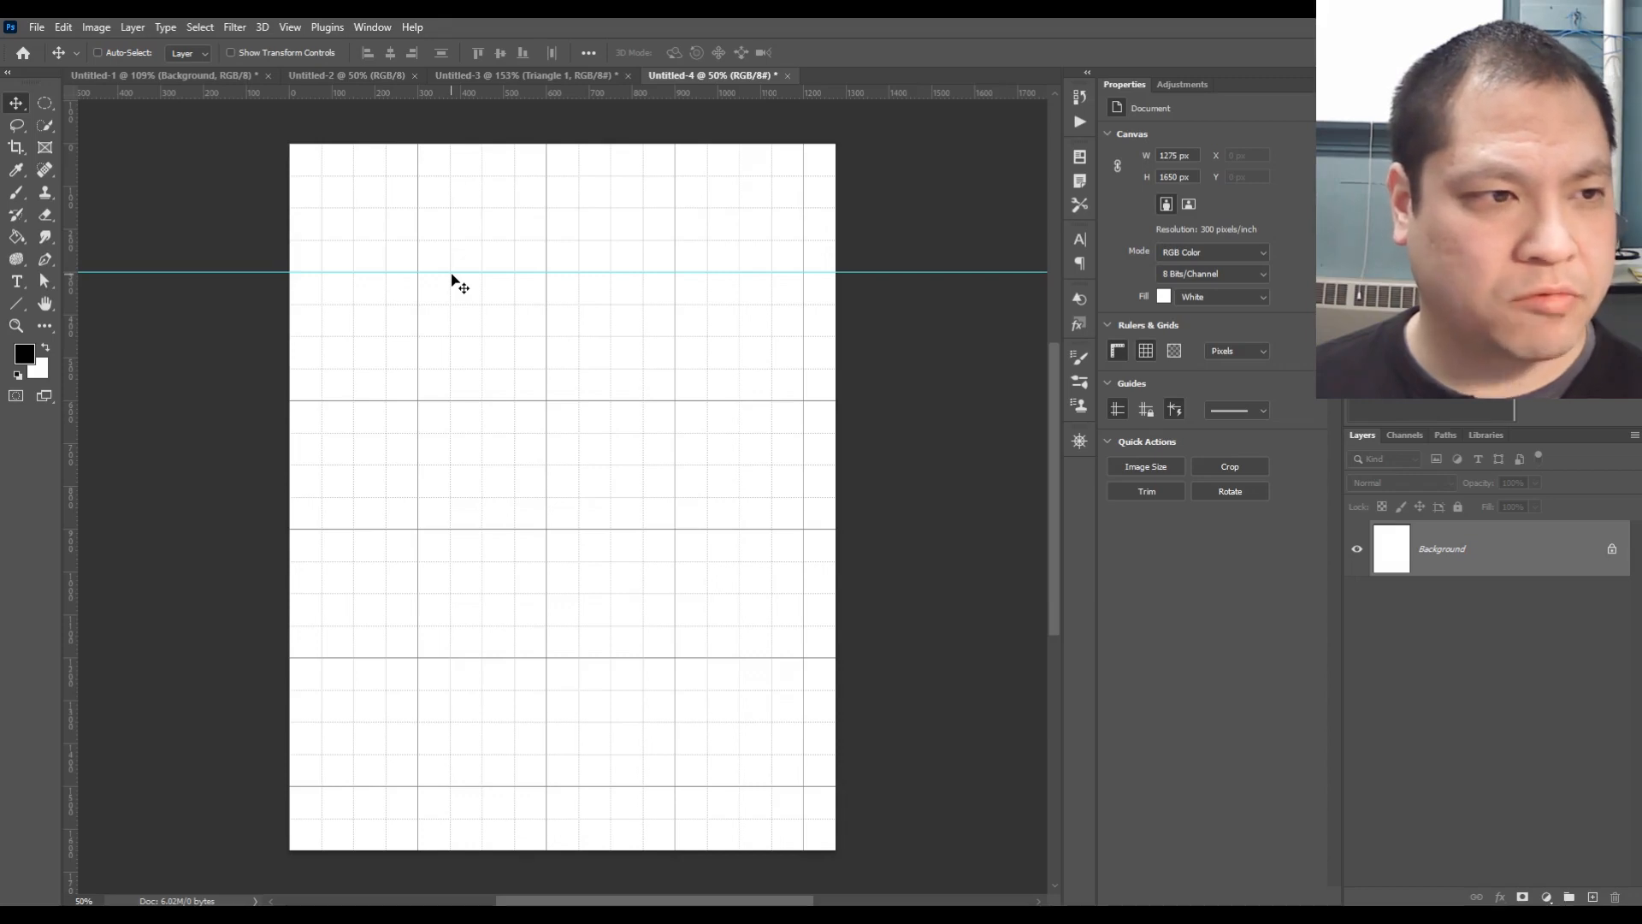
drag(425, 101, 445, 402)
drag(369, 95, 363, 305)
drag(296, 94, 301, 367)
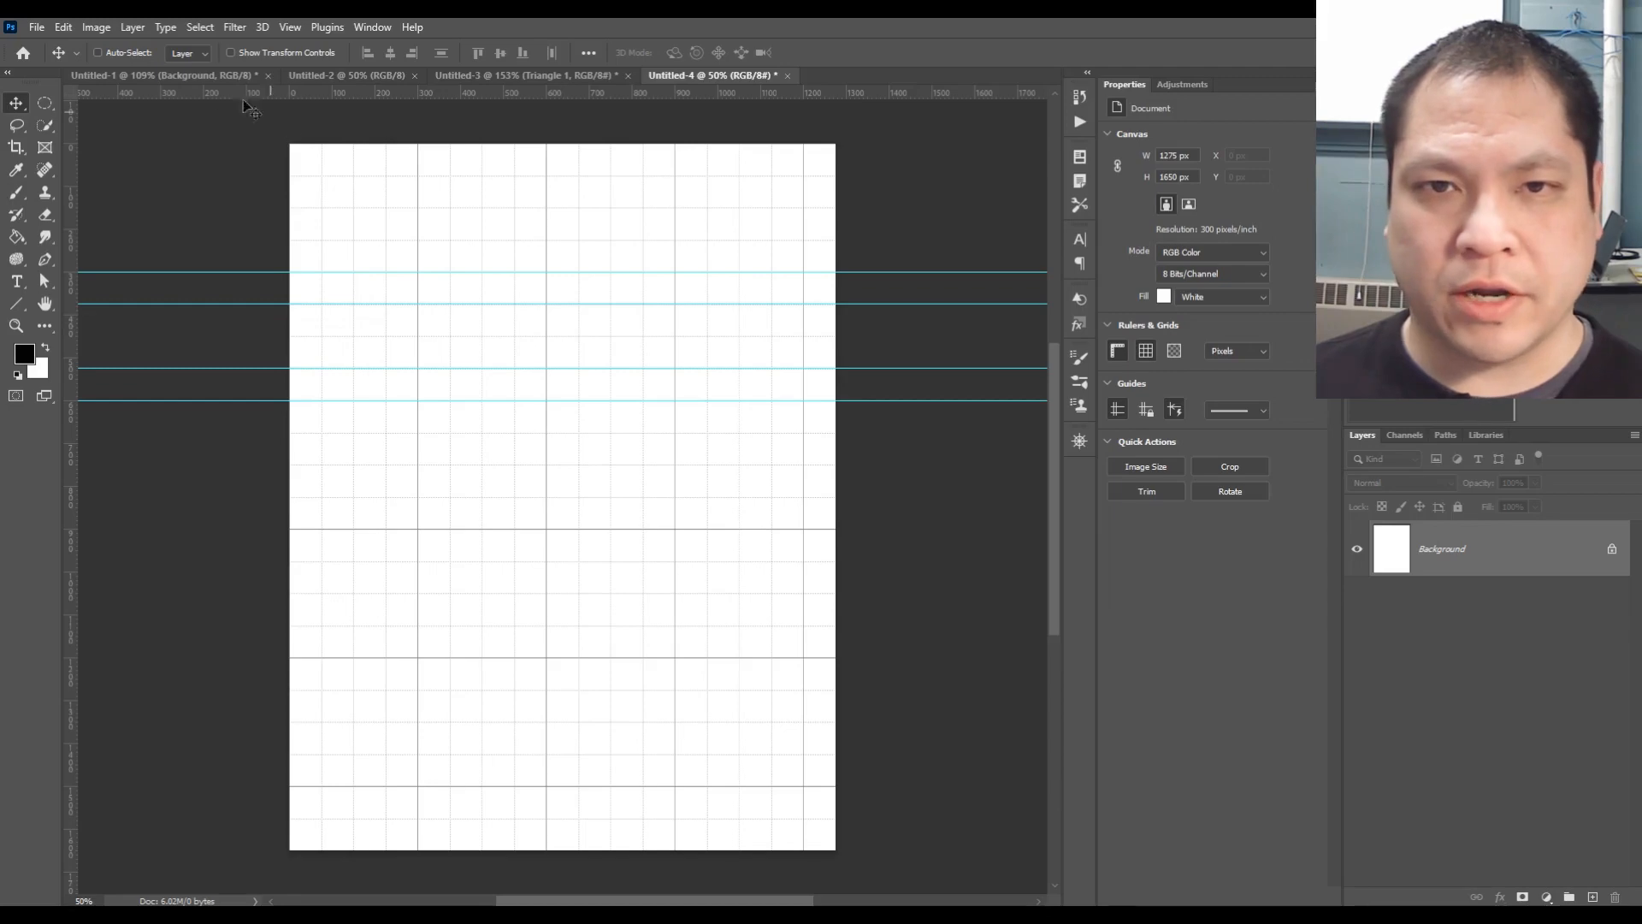
Add three vertical guides at about 150, 900 and 1125 px from the page's left edge
drag(70, 162, 353, 178)
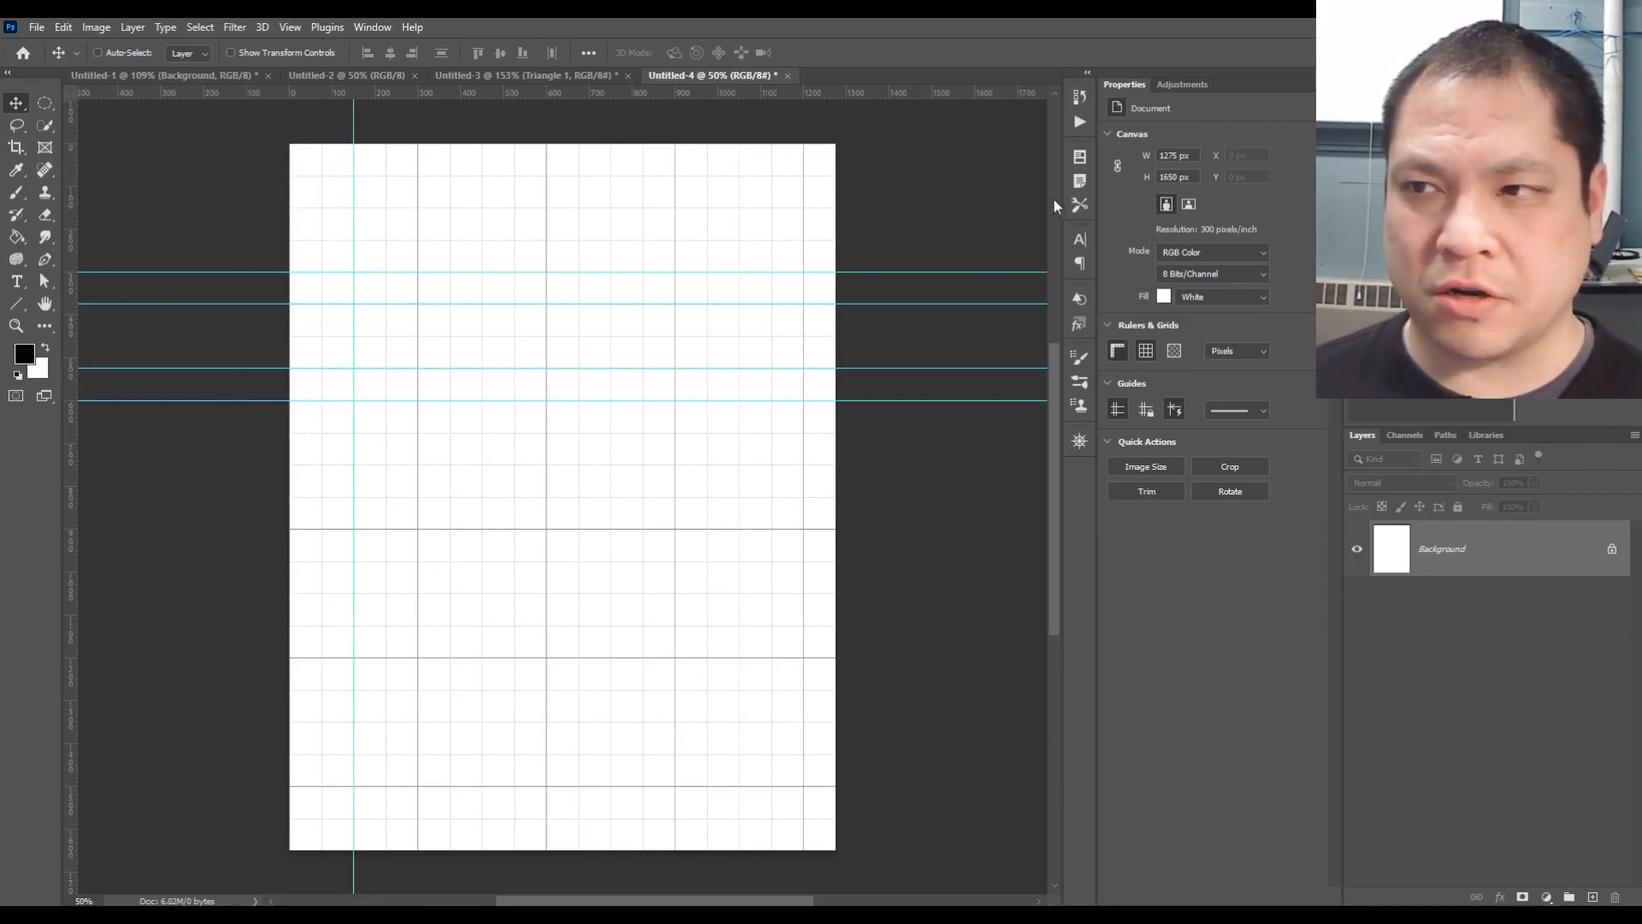
drag(74, 270, 734, 249)
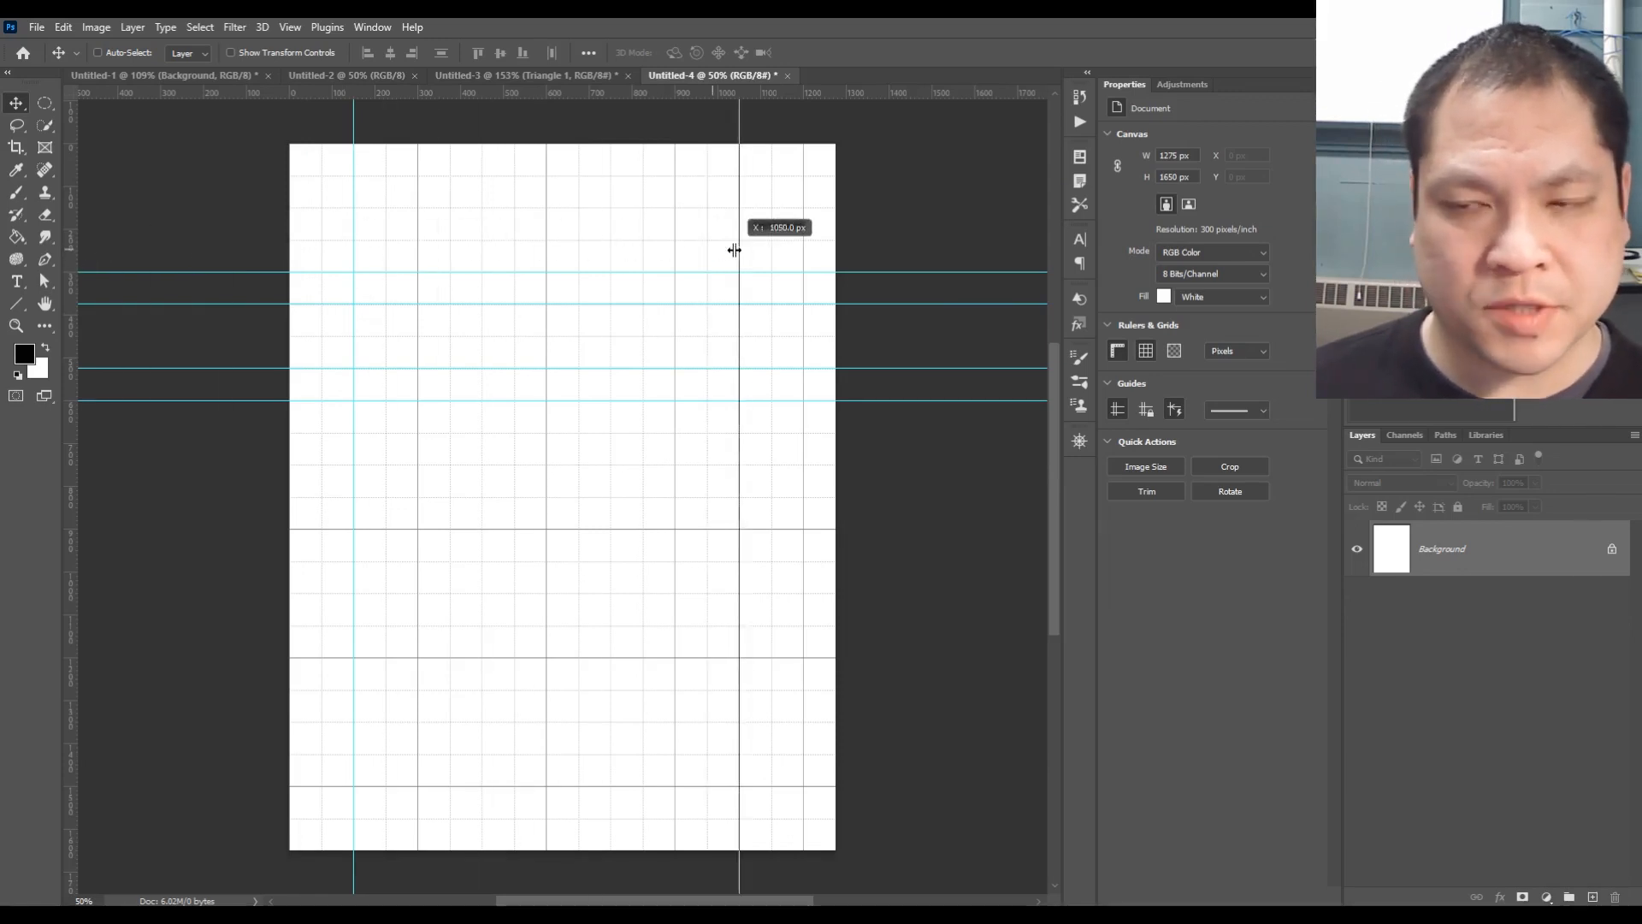
drag(733, 250, 770, 251)
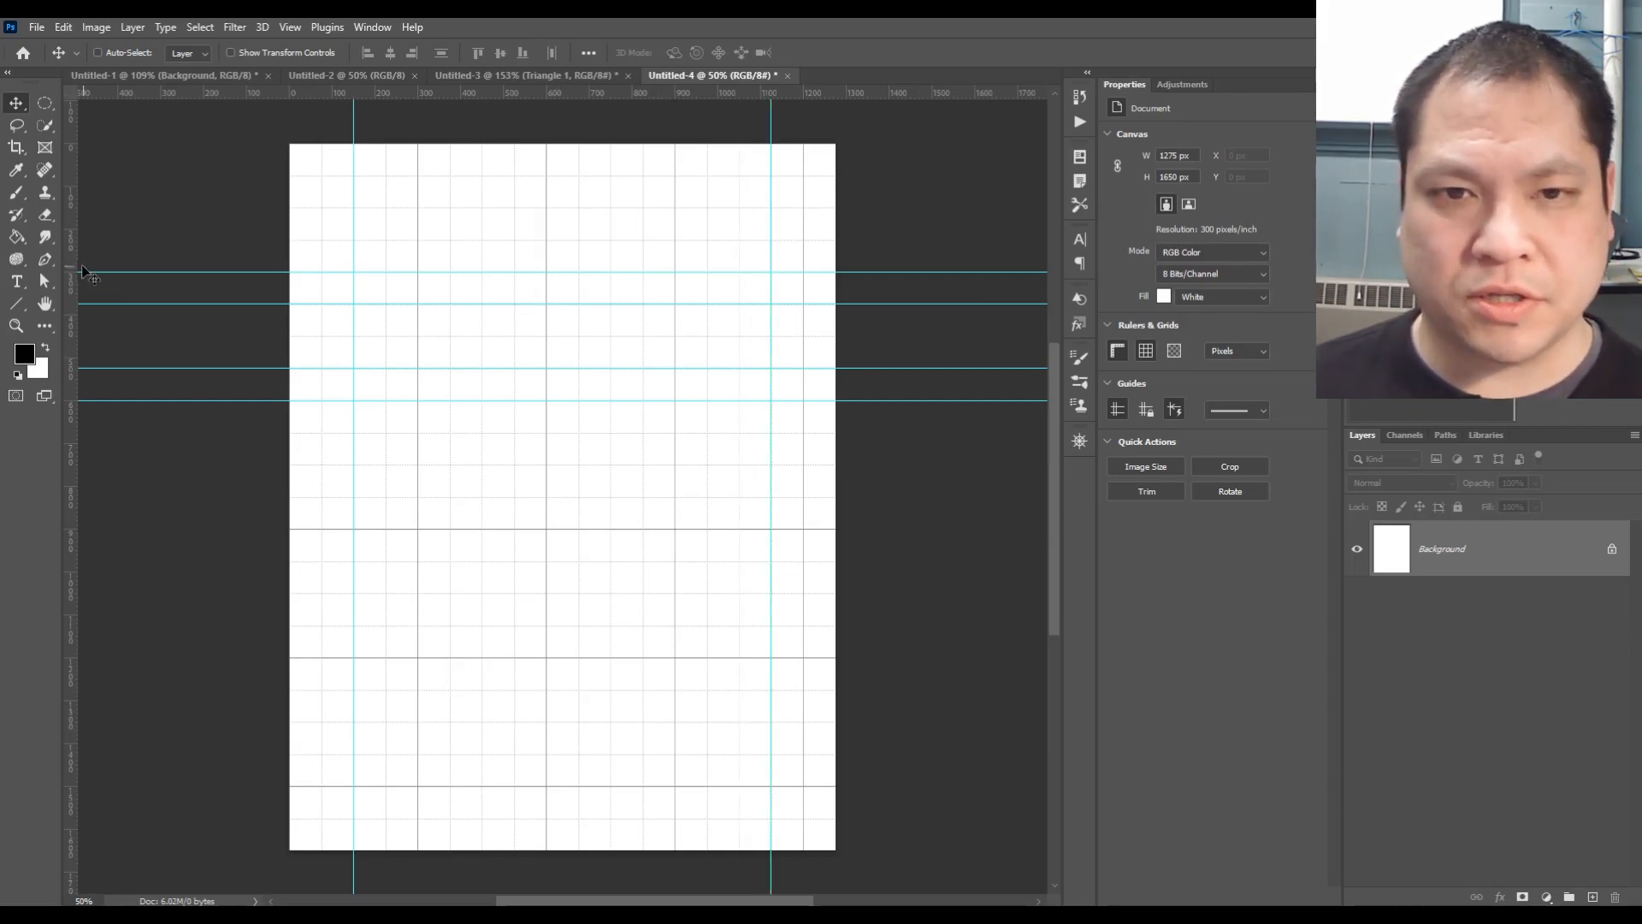
drag(72, 271, 671, 255)
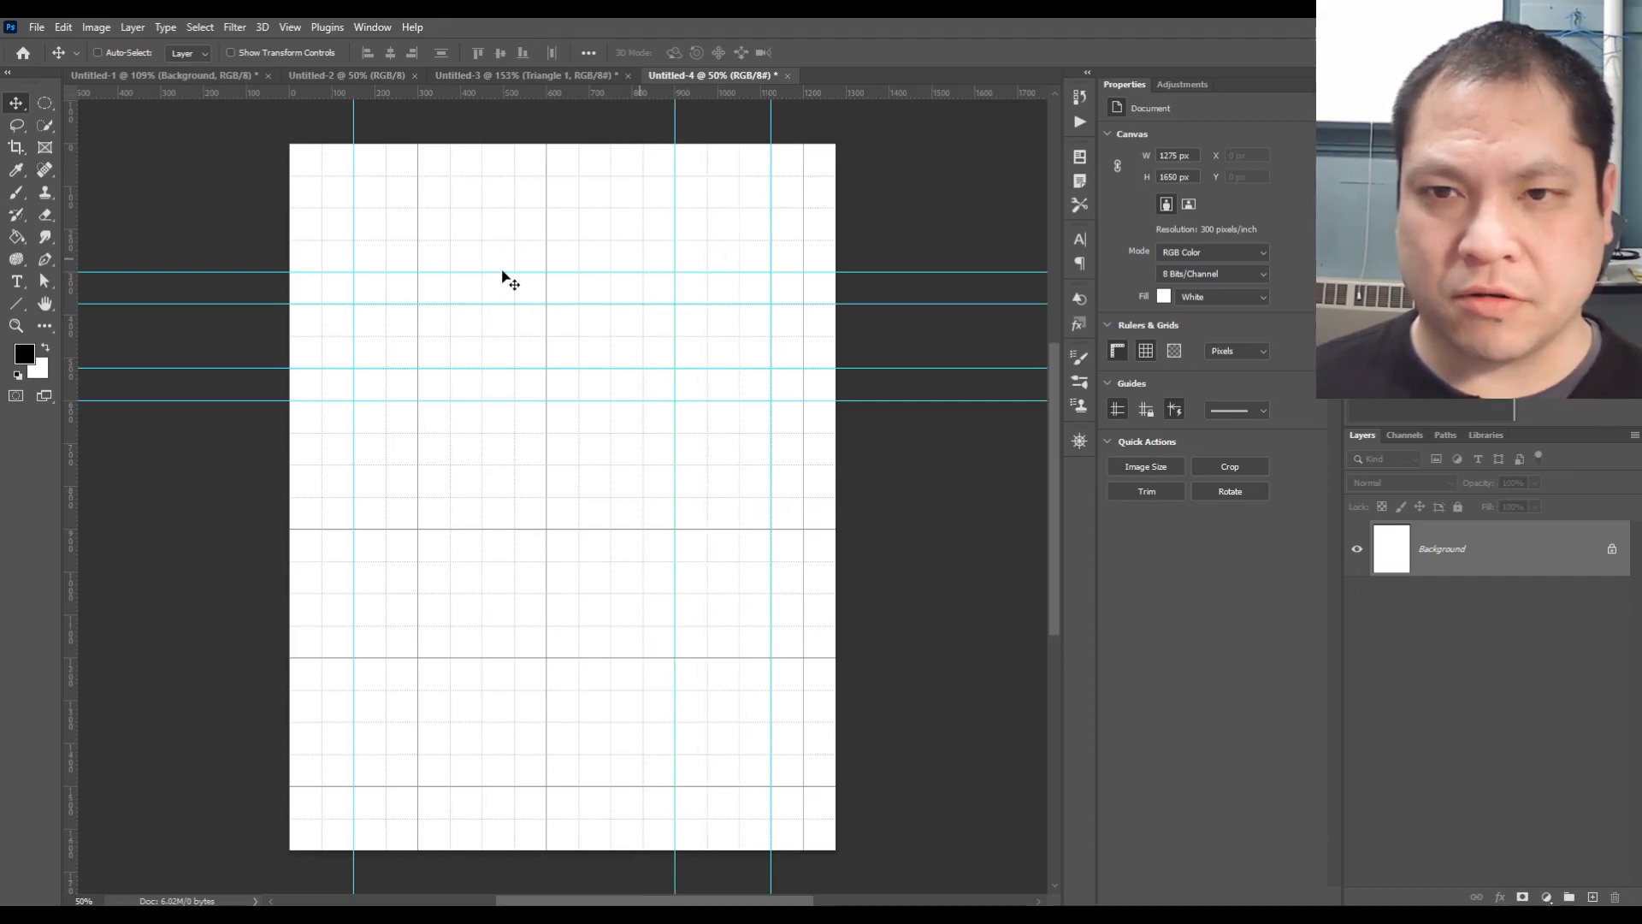
Hide the grid while keeping the guides displayed
click(295, 30)
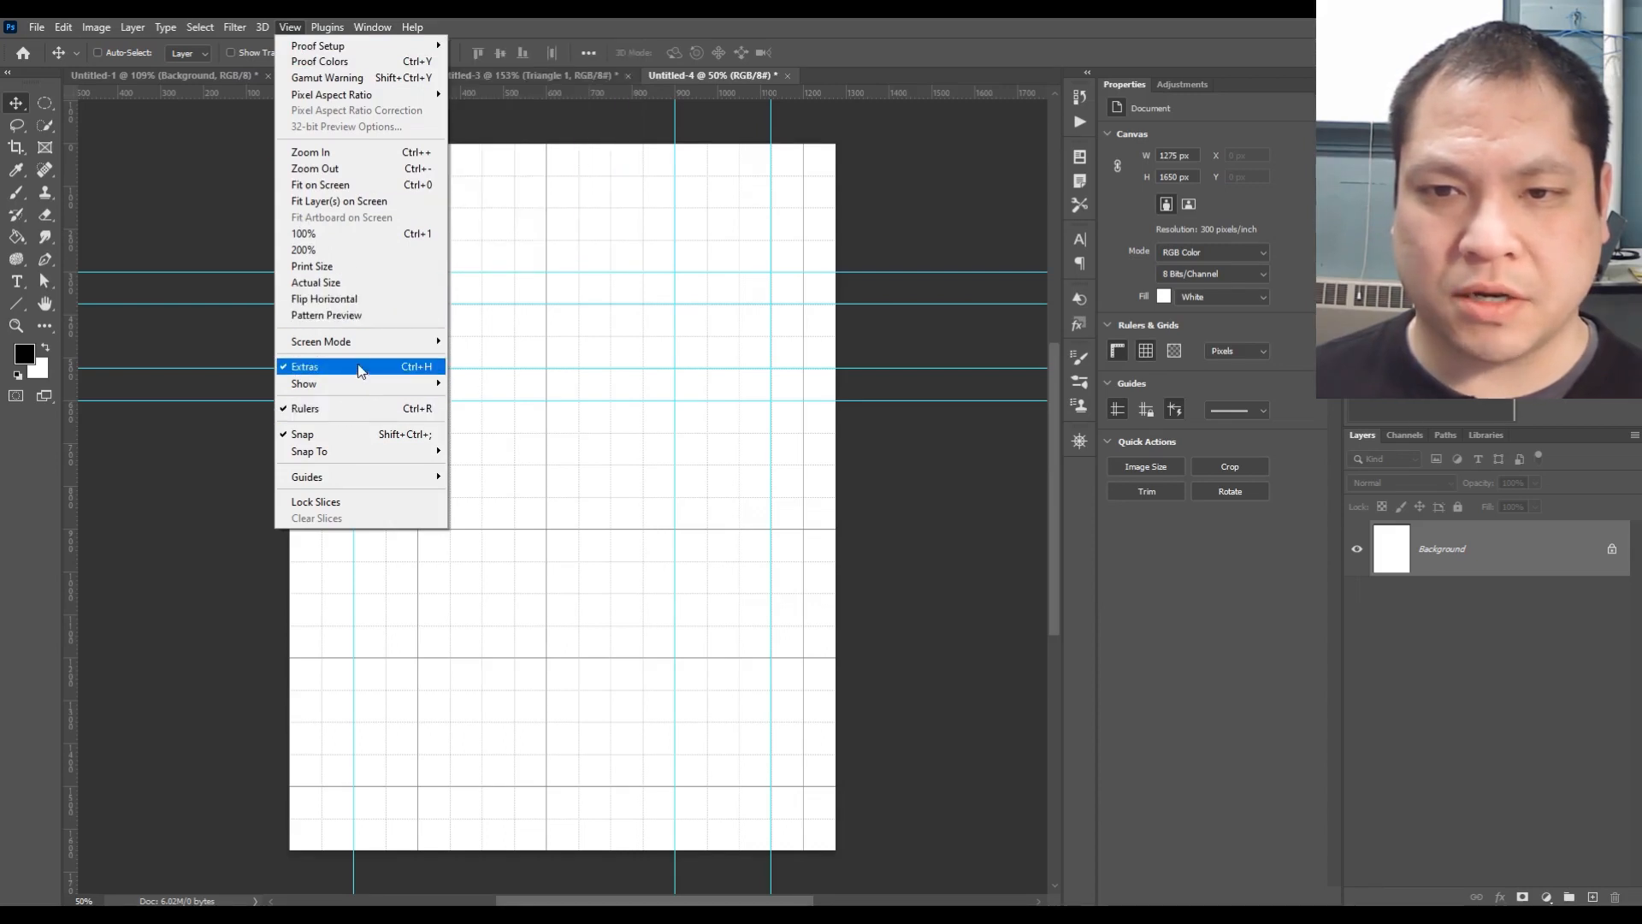
mouse_move(371, 348)
mouse_move(368, 385)
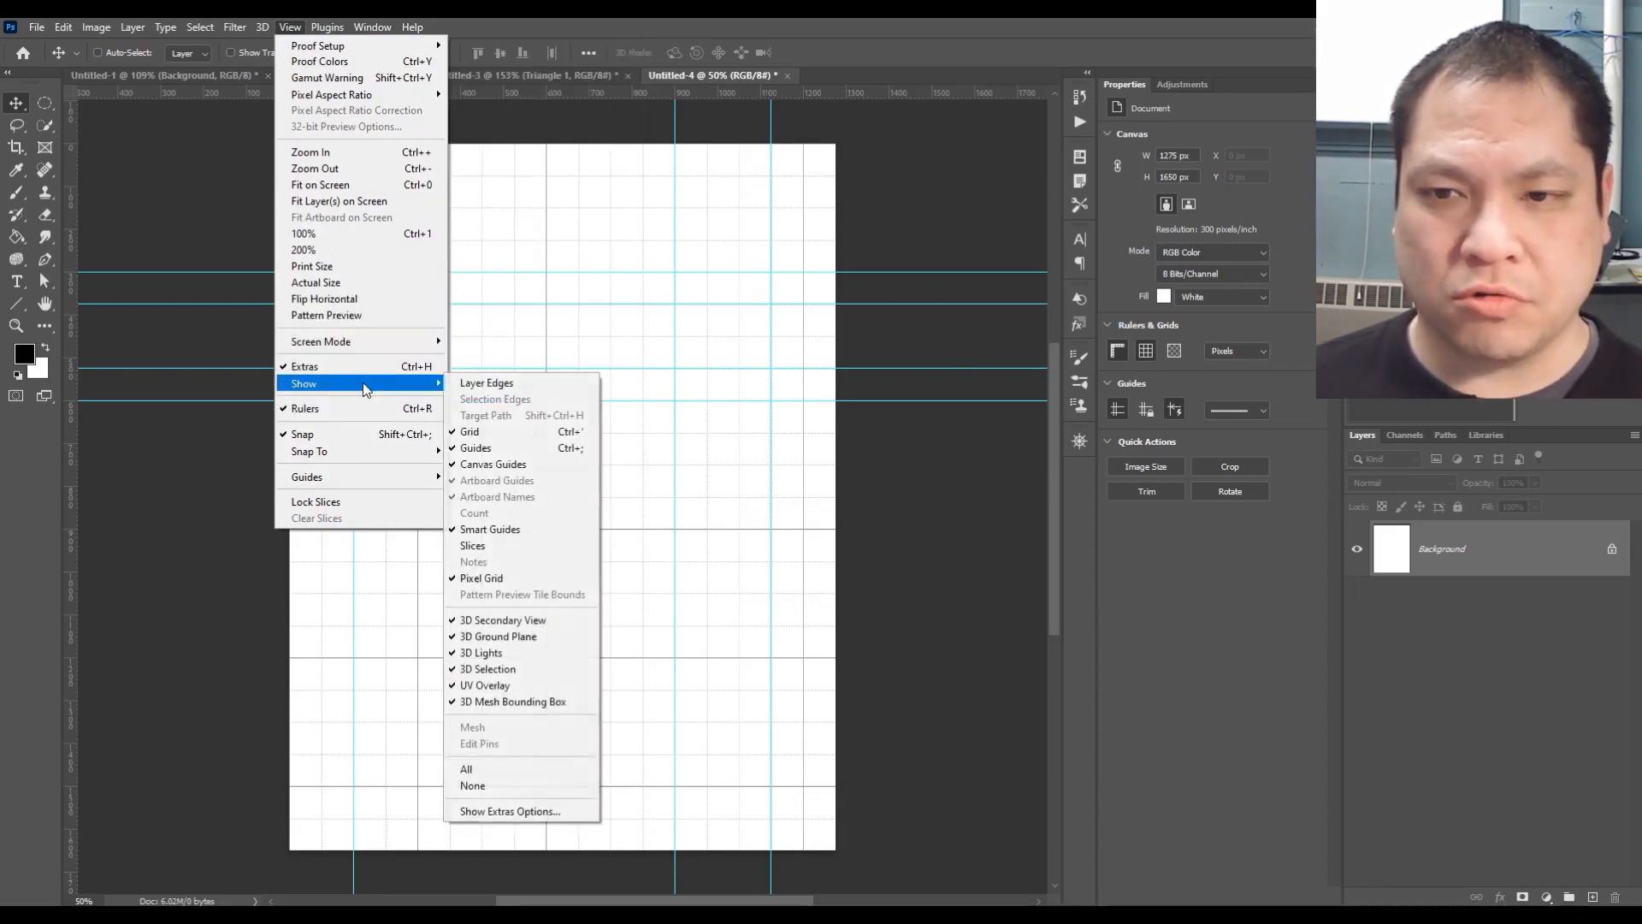
click(496, 437)
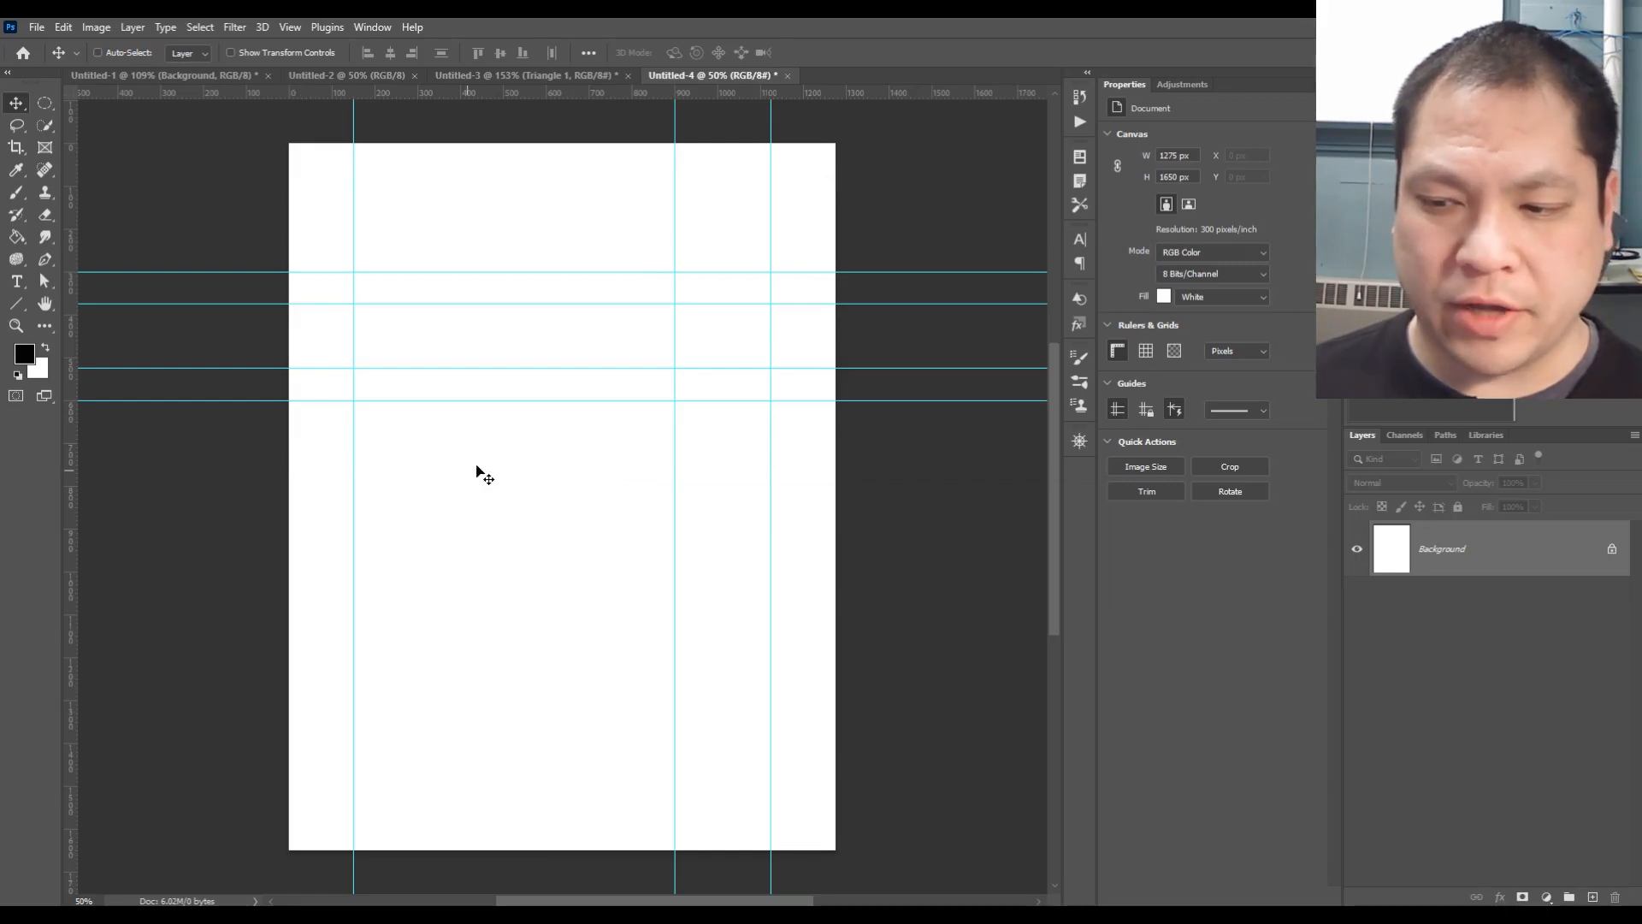
Consult the reference arrow and draw a horizontal line about 39 px long from where the leftmost vertical and second horizontal guides cross
mouse_move(941, 903)
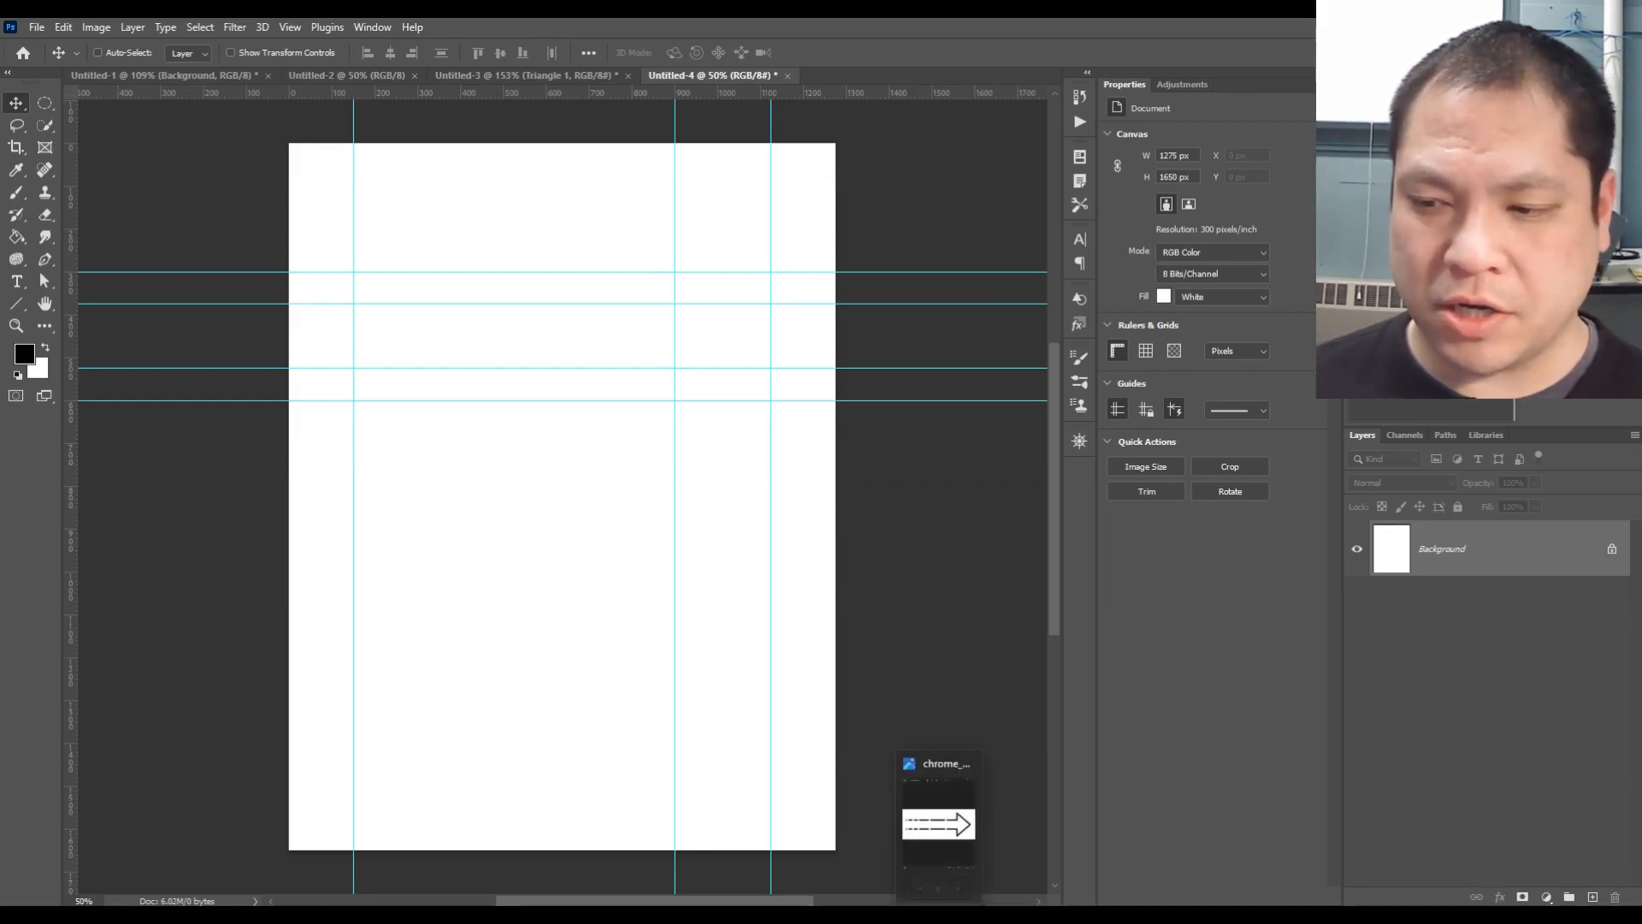
click(949, 843)
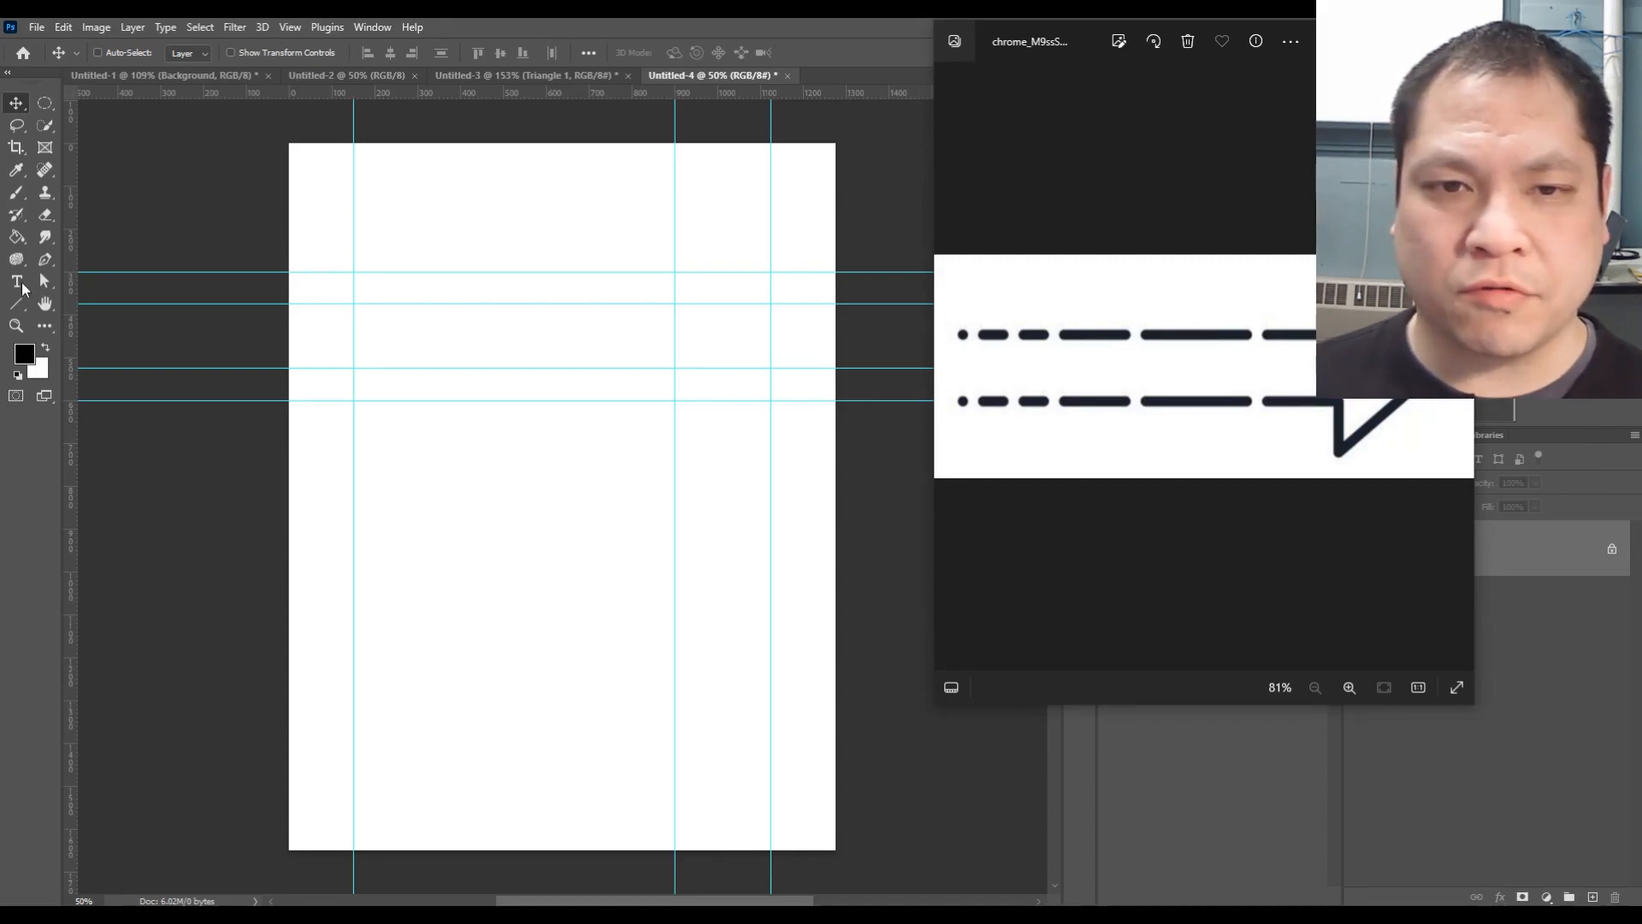
click(17, 308)
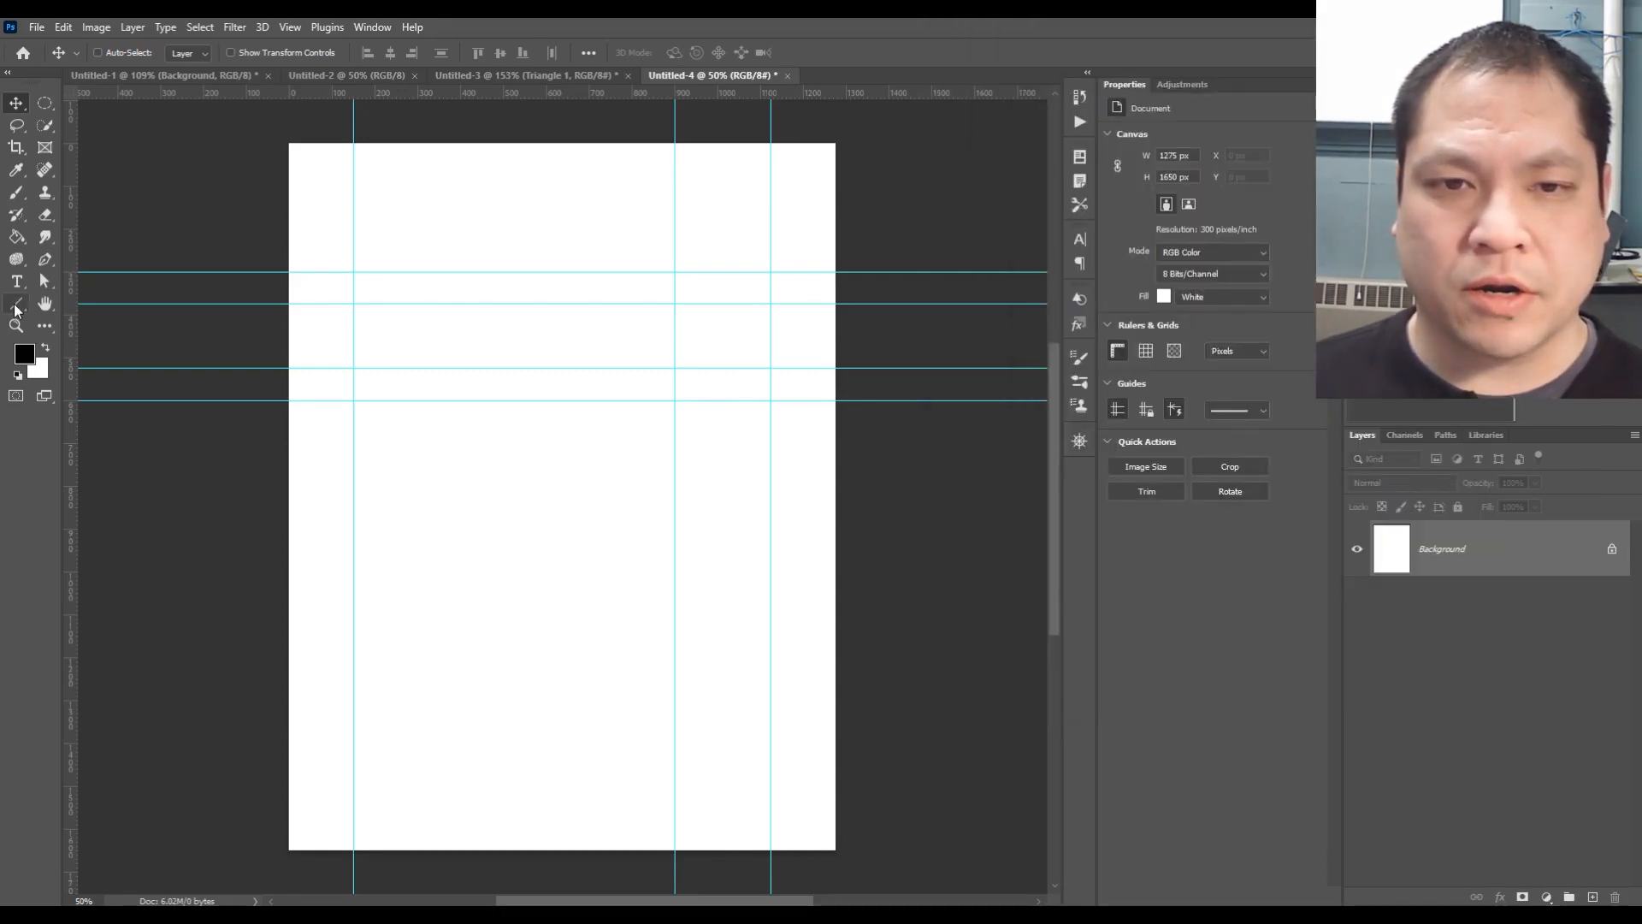
click(17, 308)
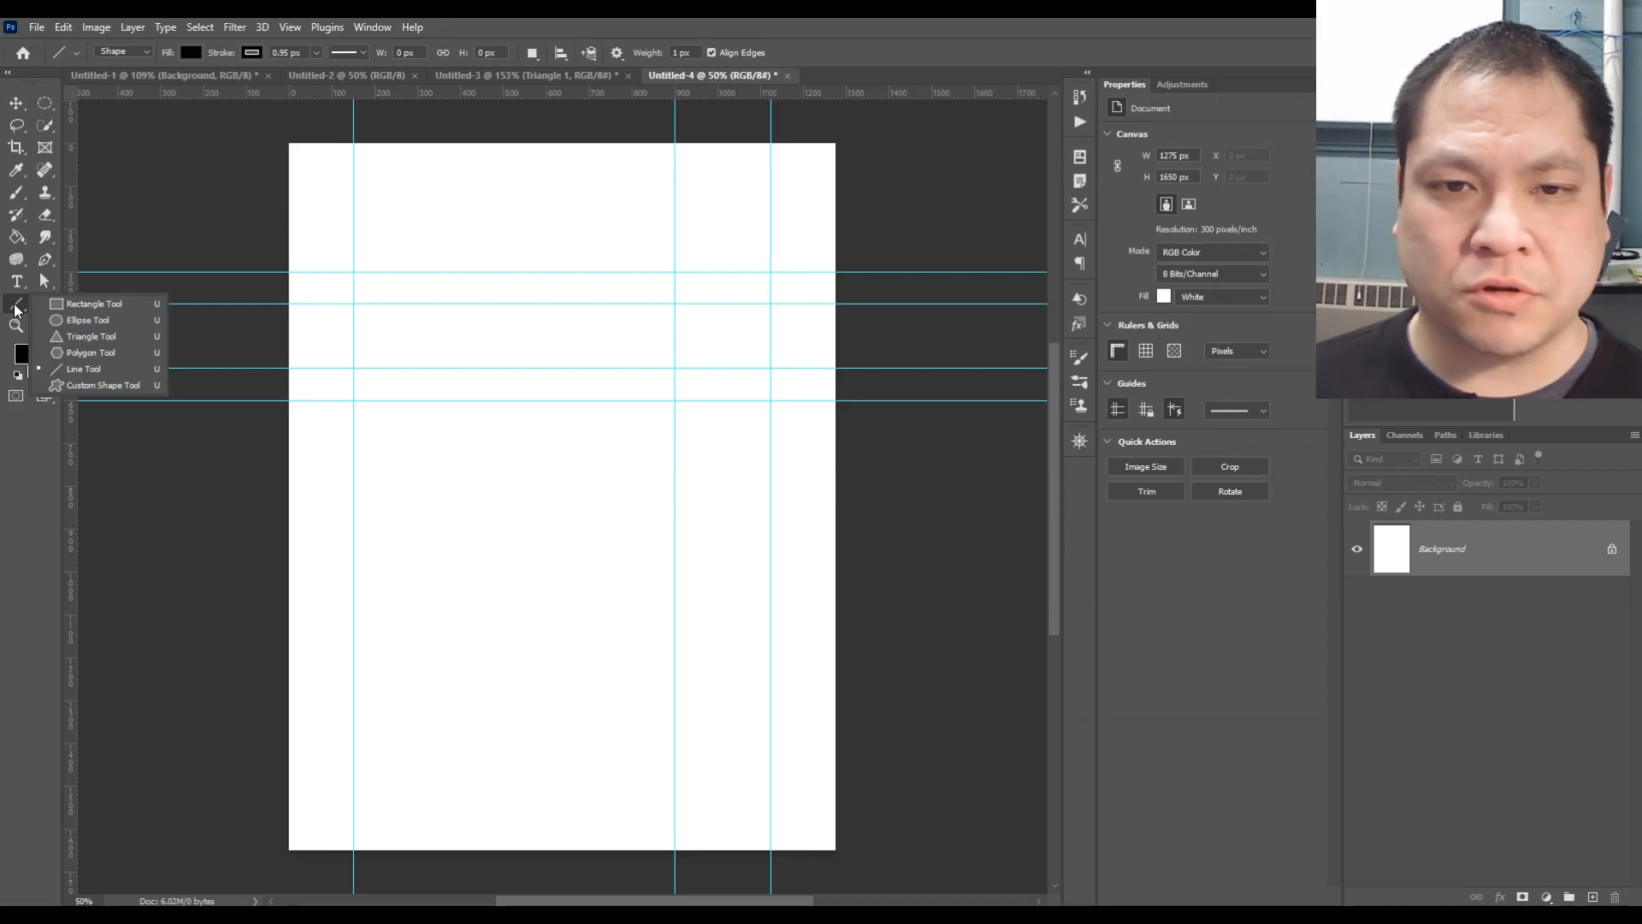
click(62, 304)
click(14, 309)
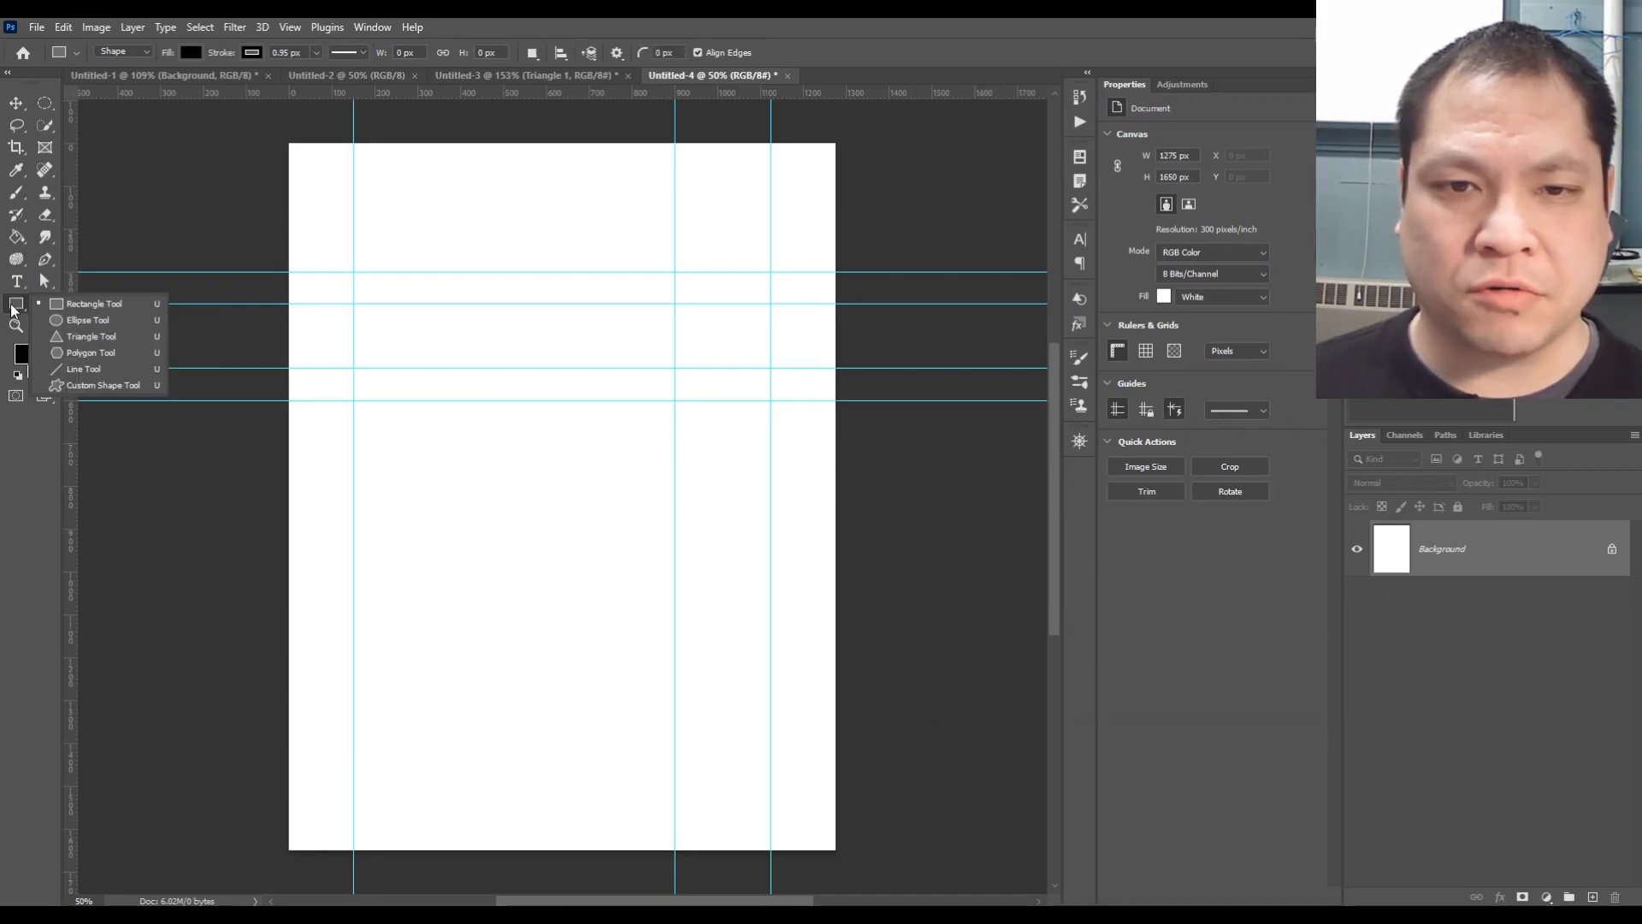
click(65, 321)
click(13, 308)
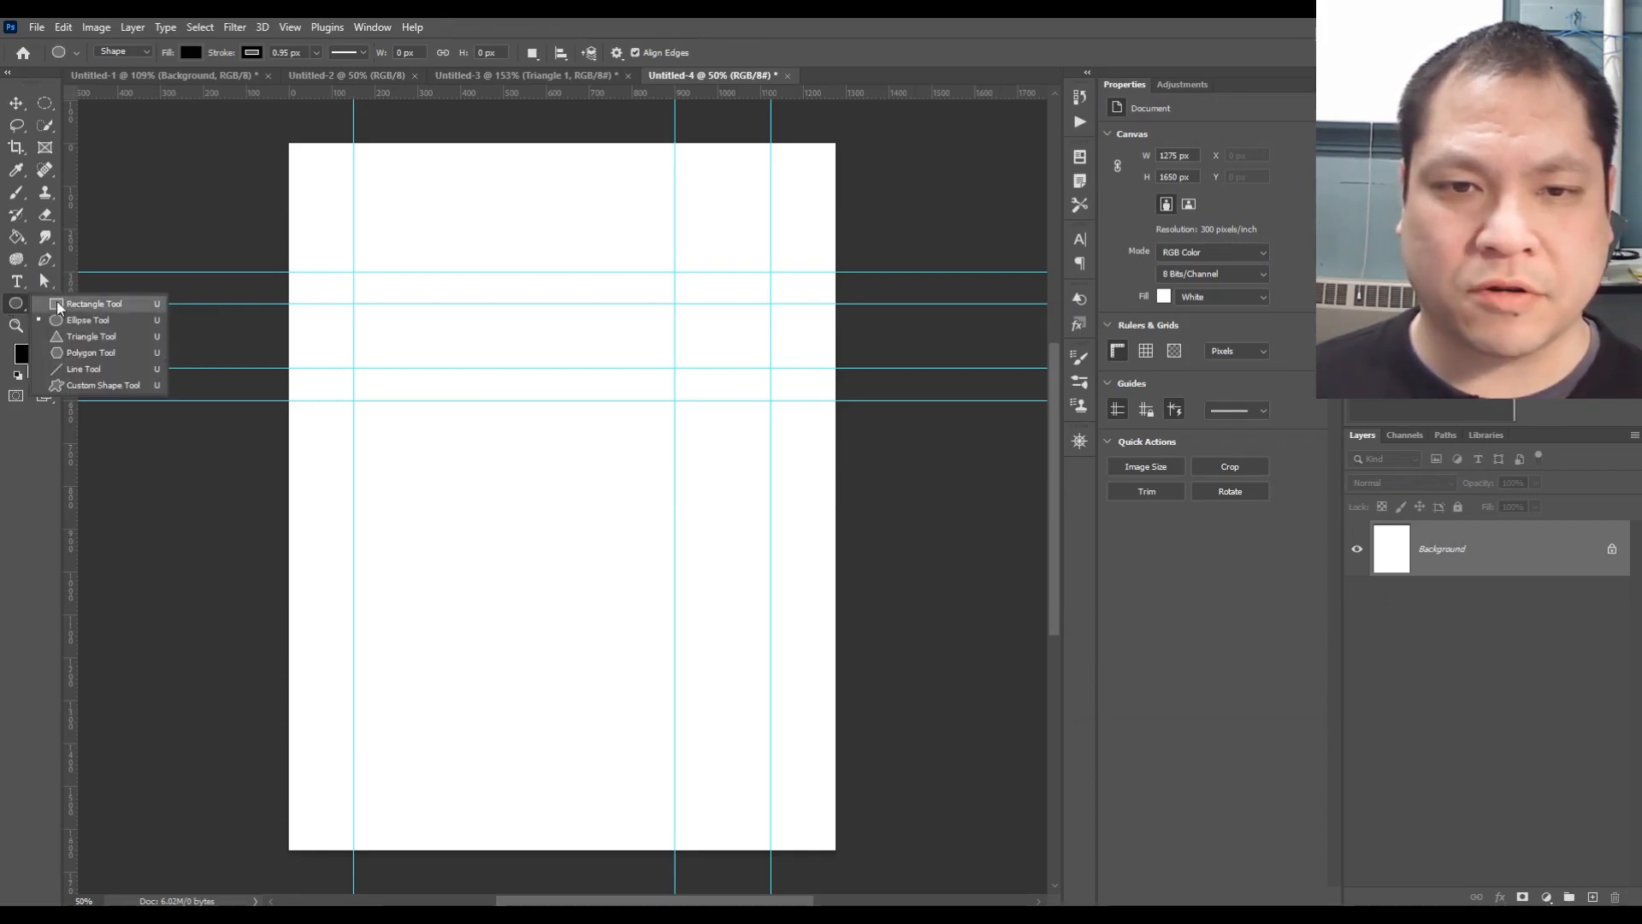
click(74, 368)
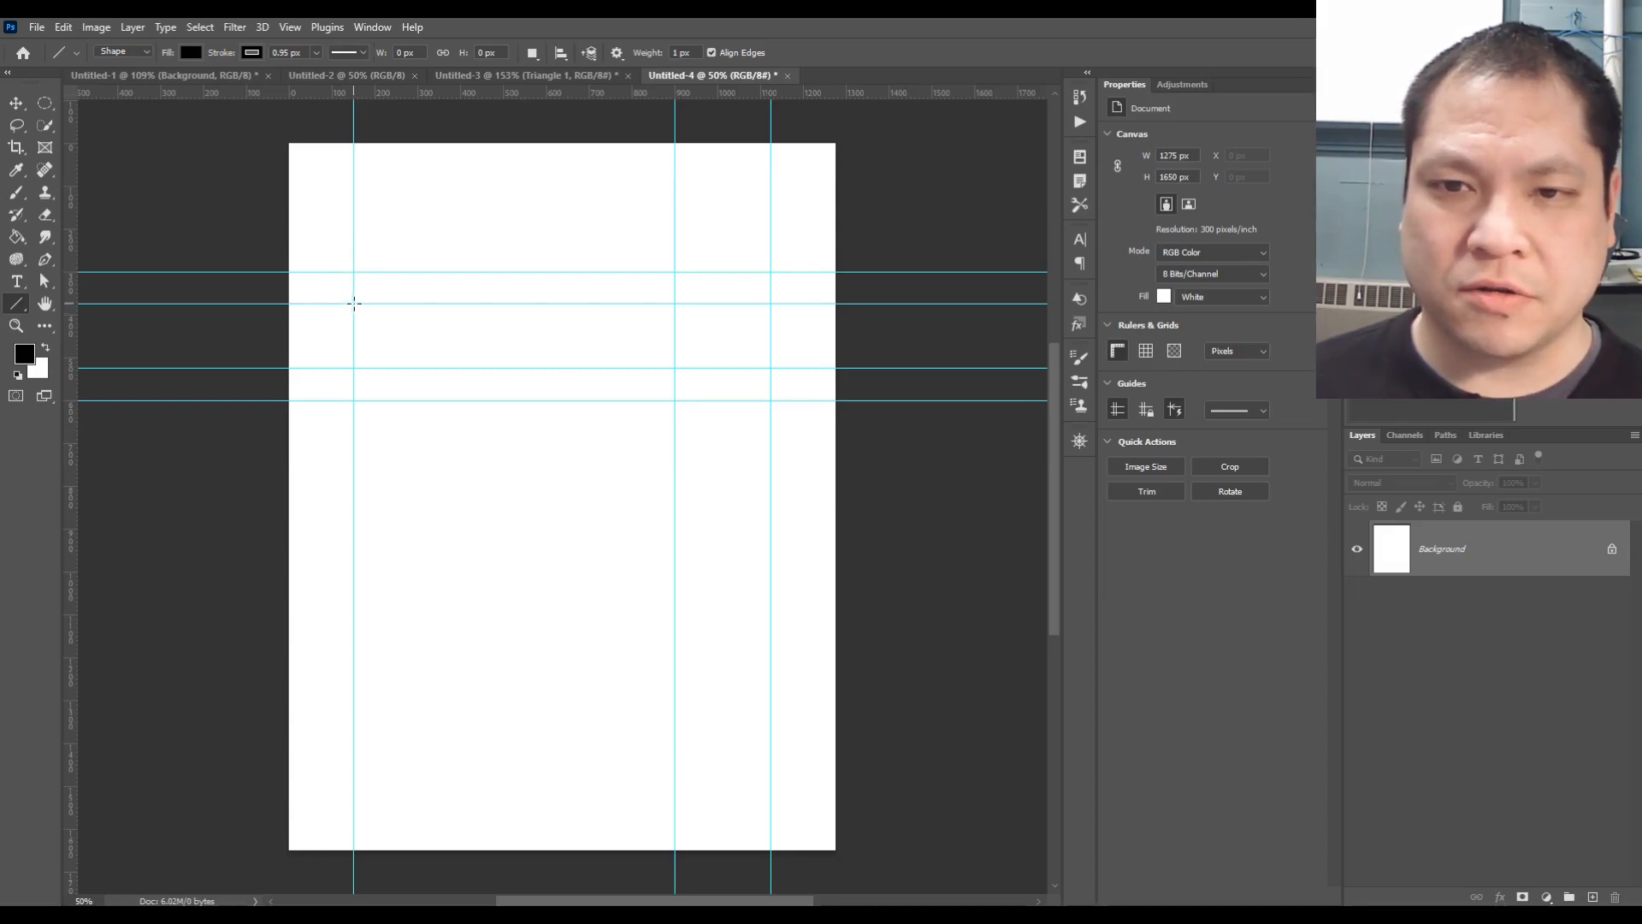
mouse_move(354, 302)
mouse_down()
mouse_move(675, 306)
mouse_move(369, 306)
mouse_up()
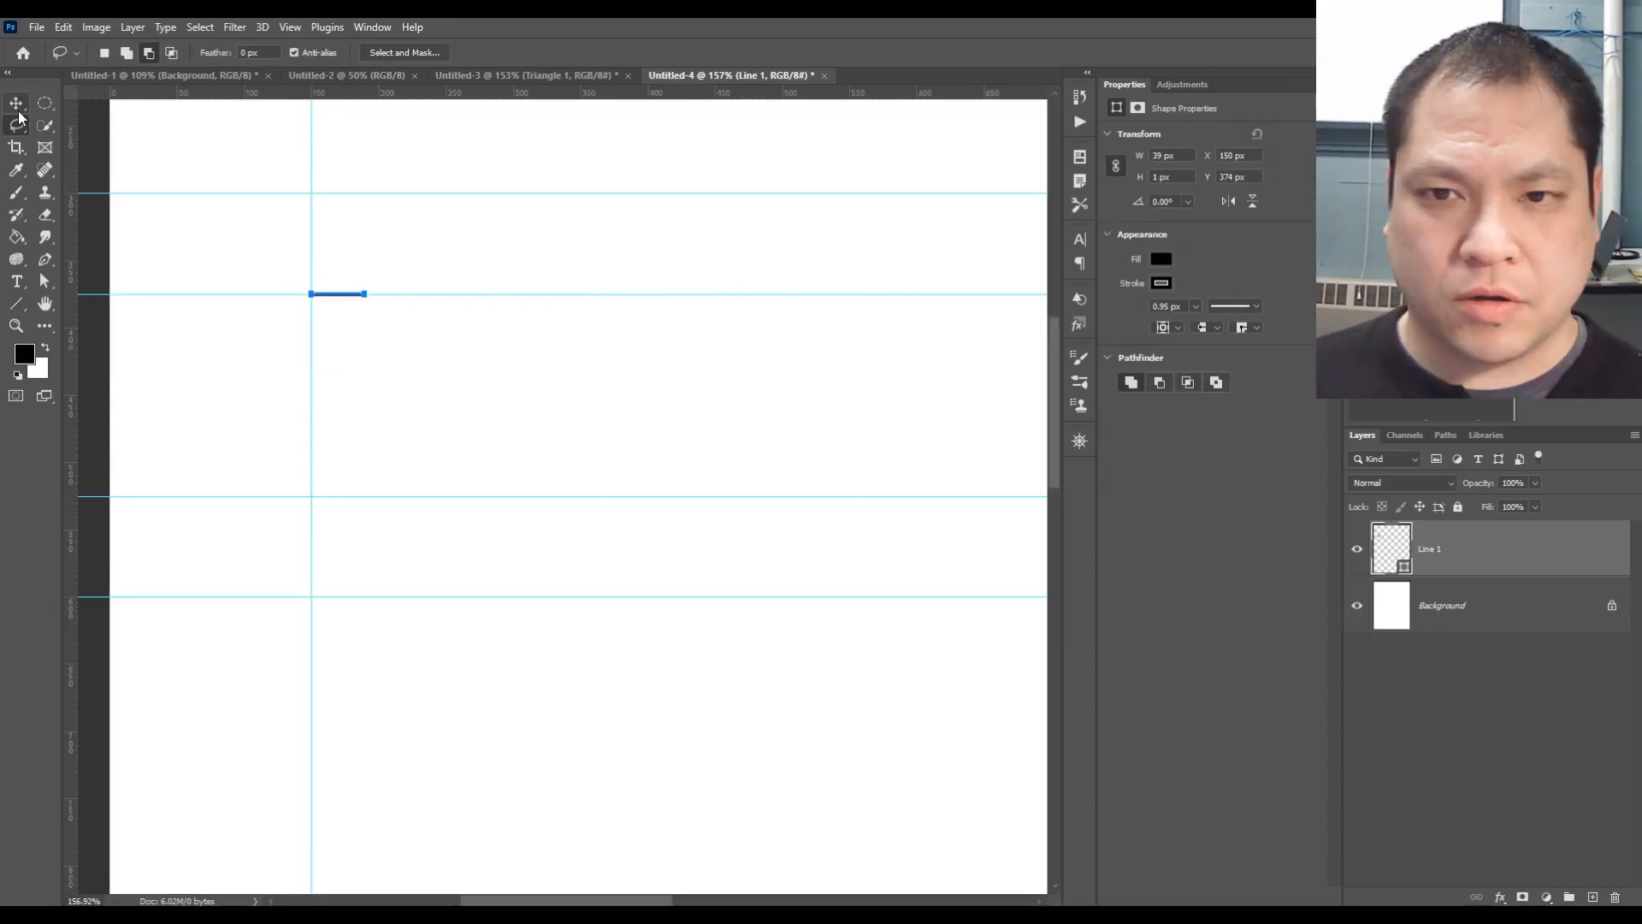
click(17, 109)
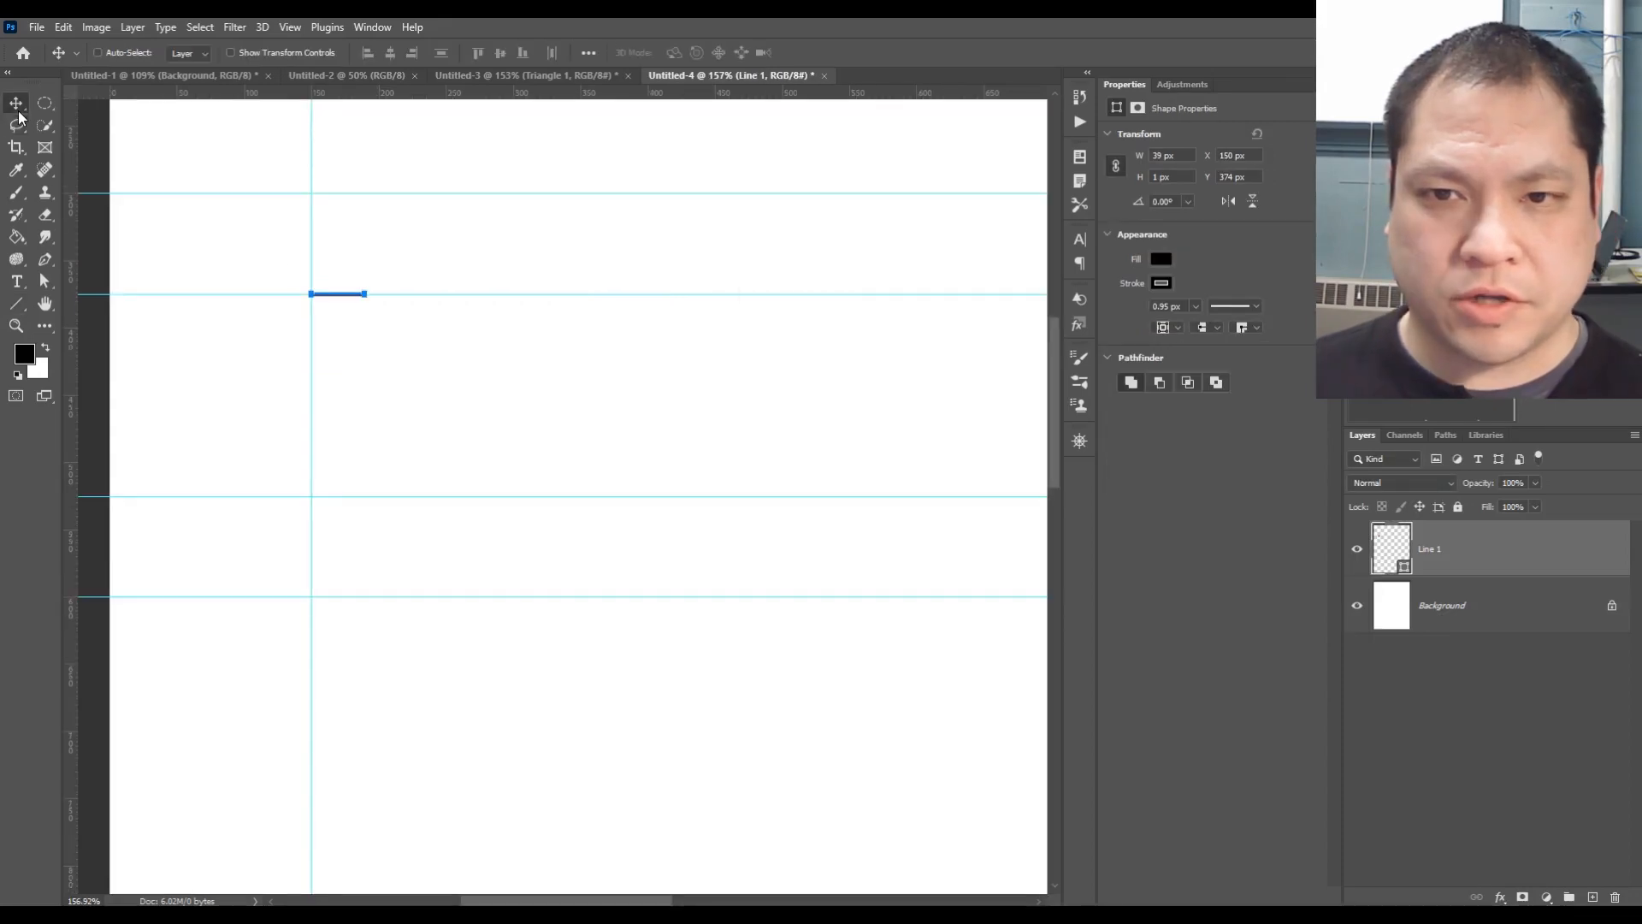
click(17, 306)
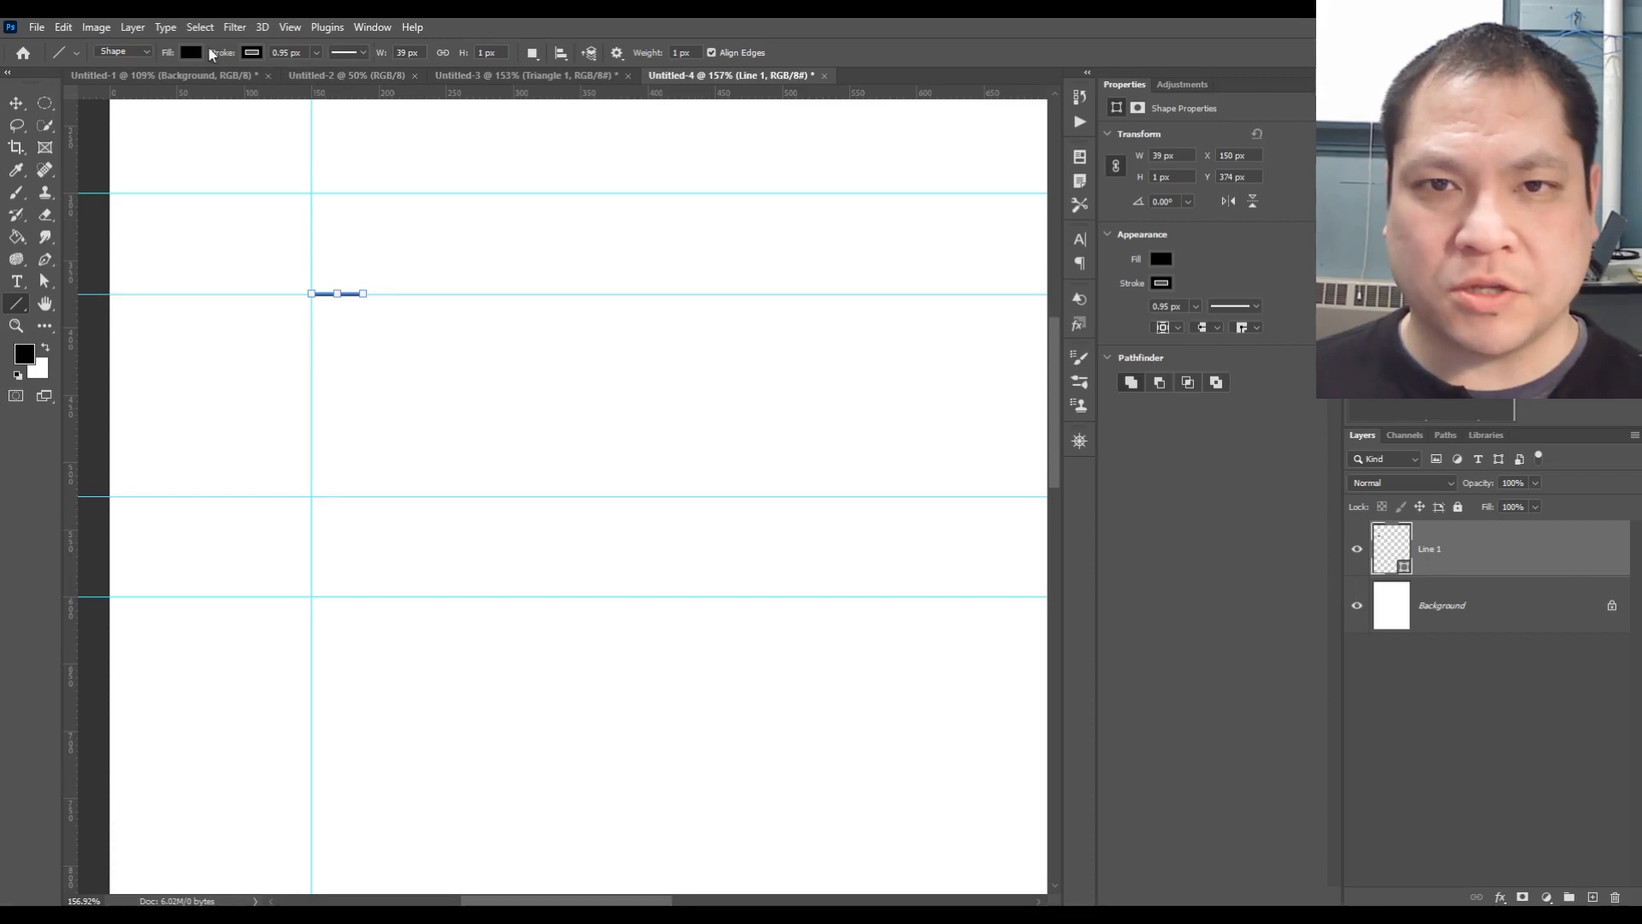
click(126, 52)
click(128, 54)
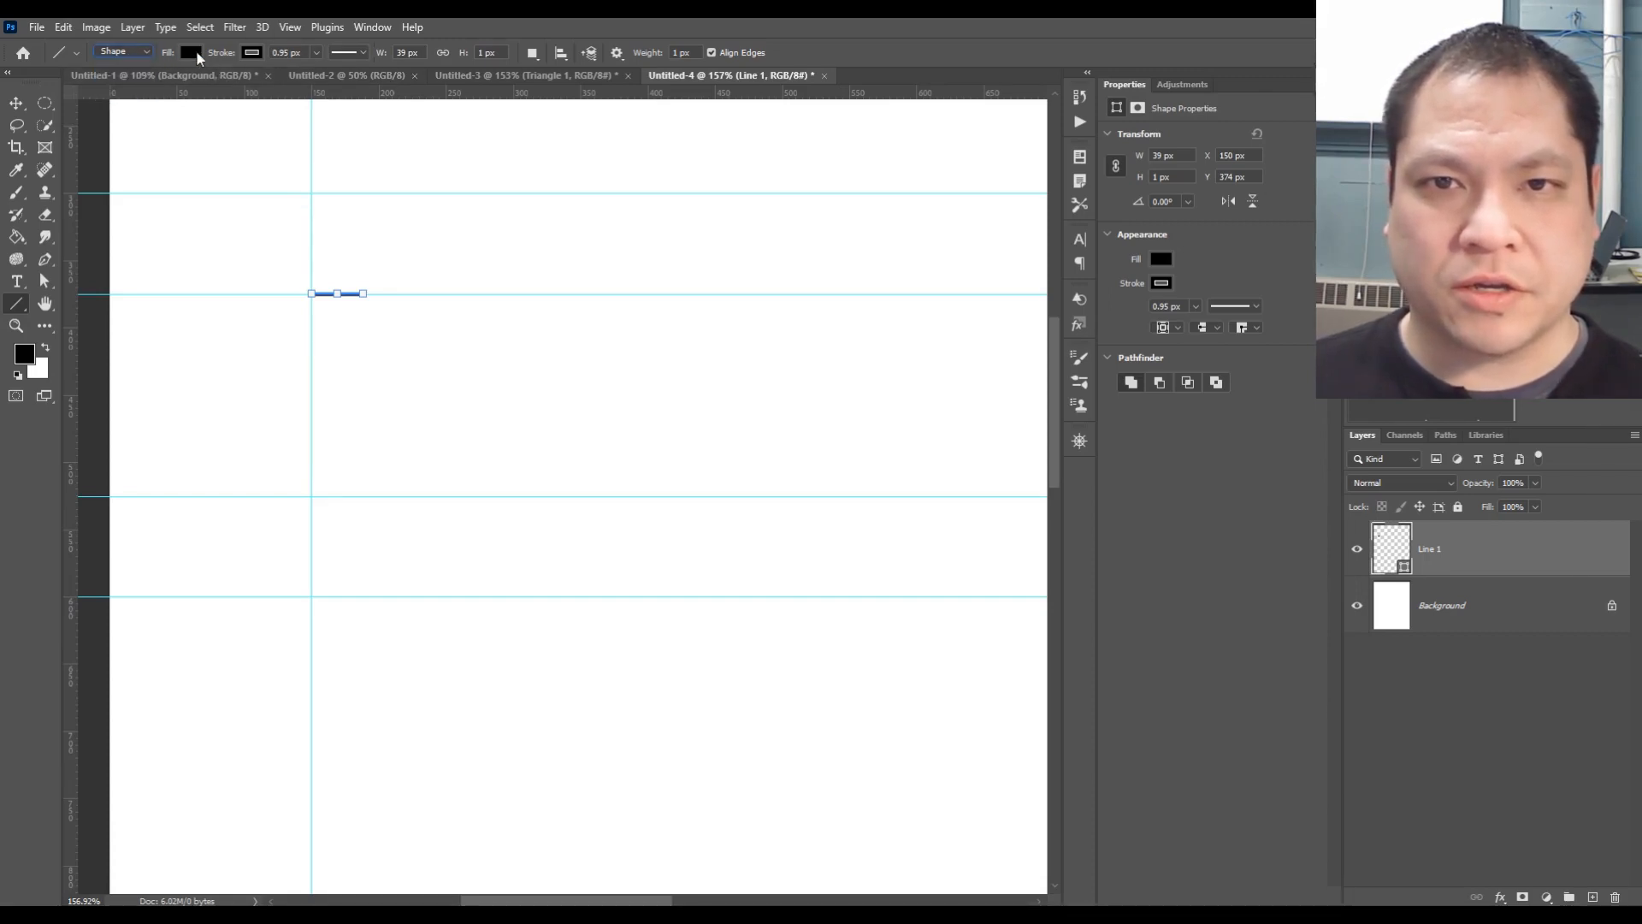
click(197, 49)
click(196, 49)
click(253, 53)
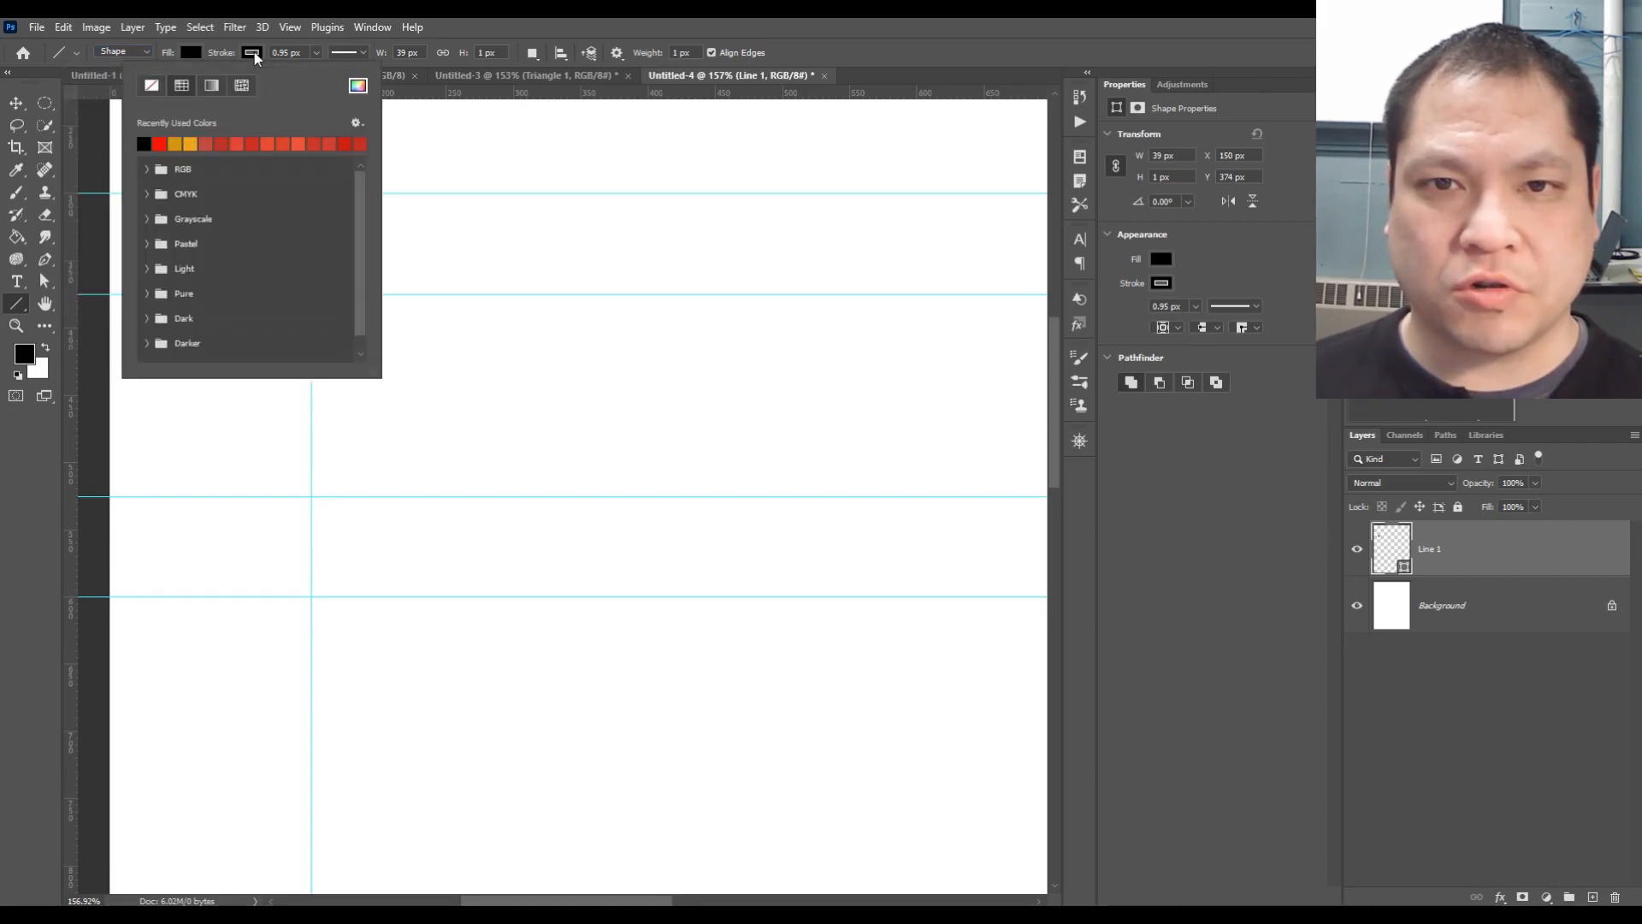
click(254, 53)
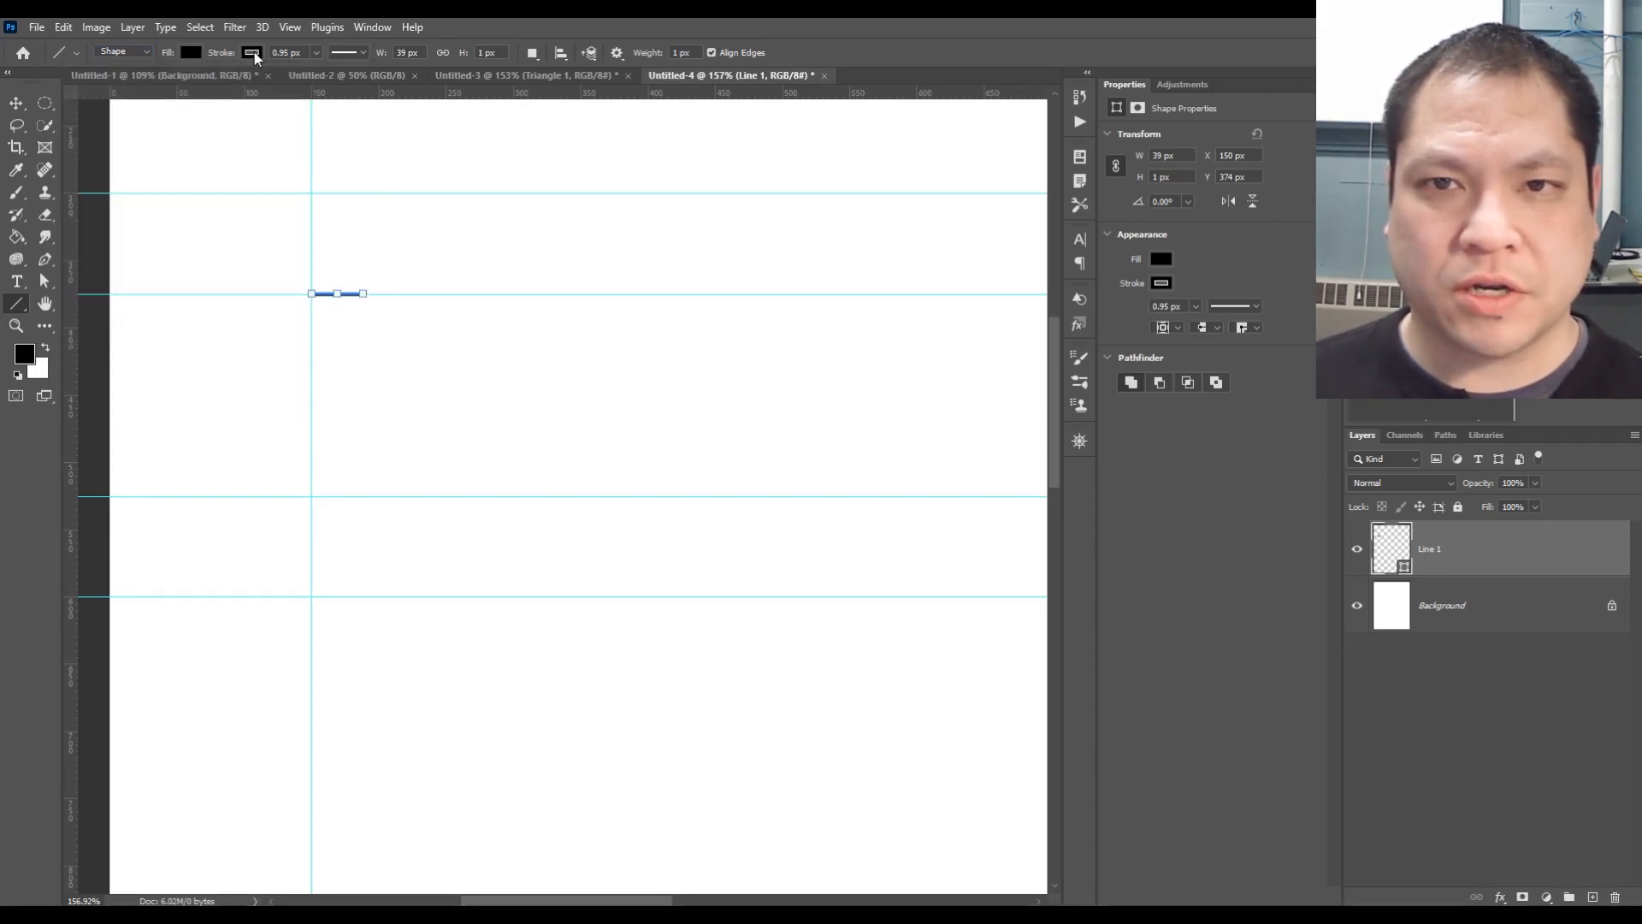
Set the line's stroke width to 20 px
click(316, 53)
drag(317, 74, 323, 74)
click(308, 53)
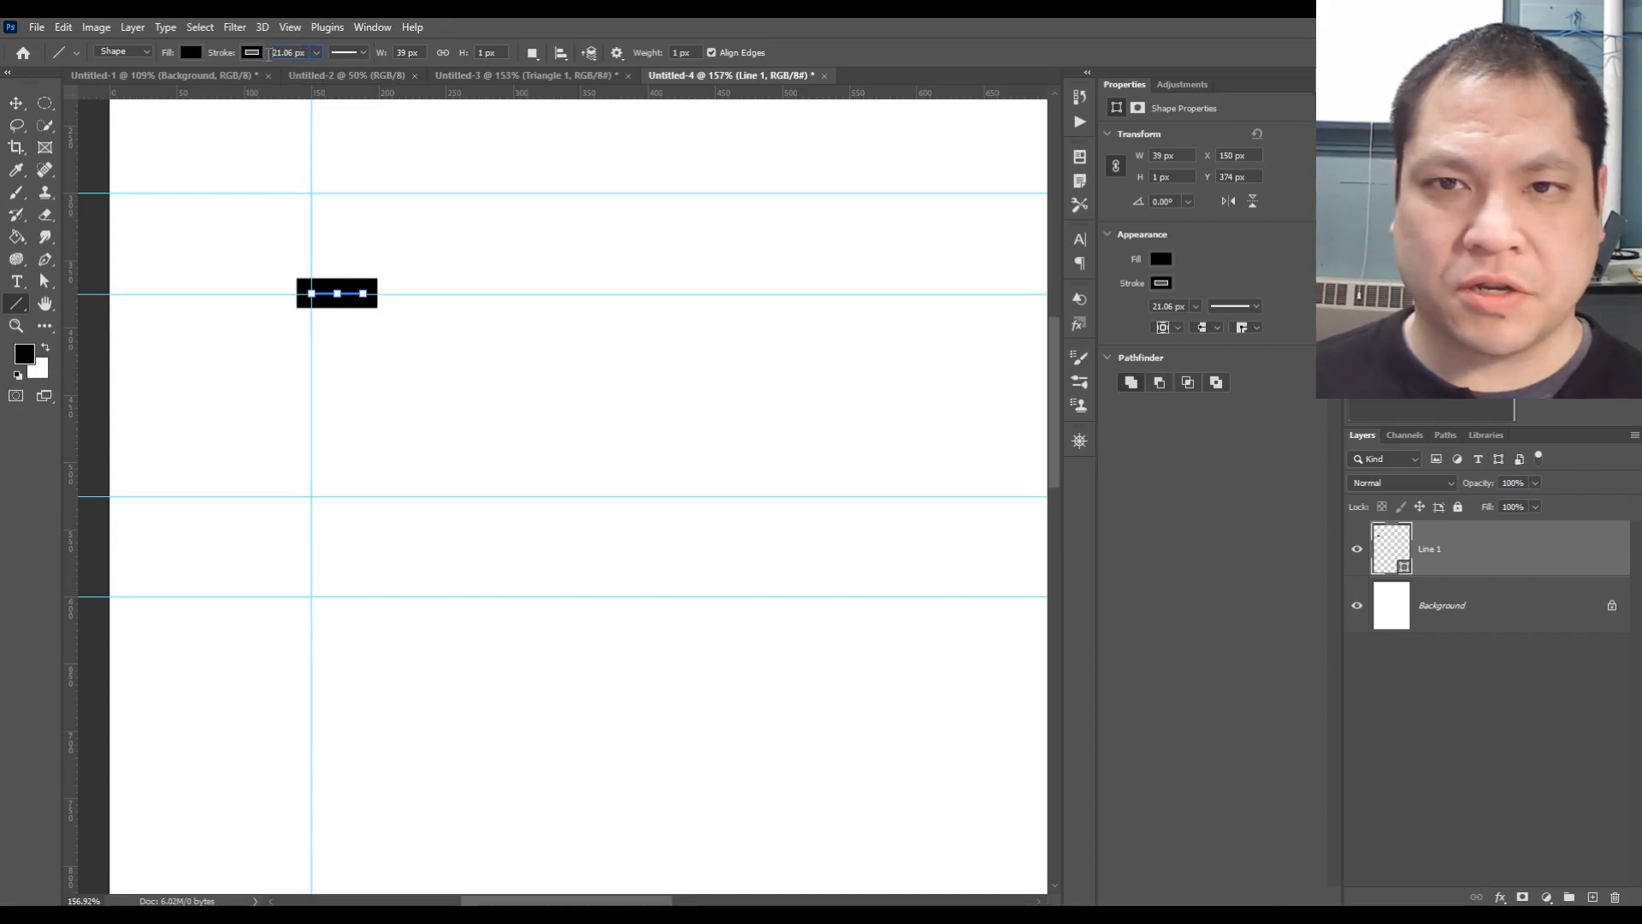
drag(295, 52, 254, 53)
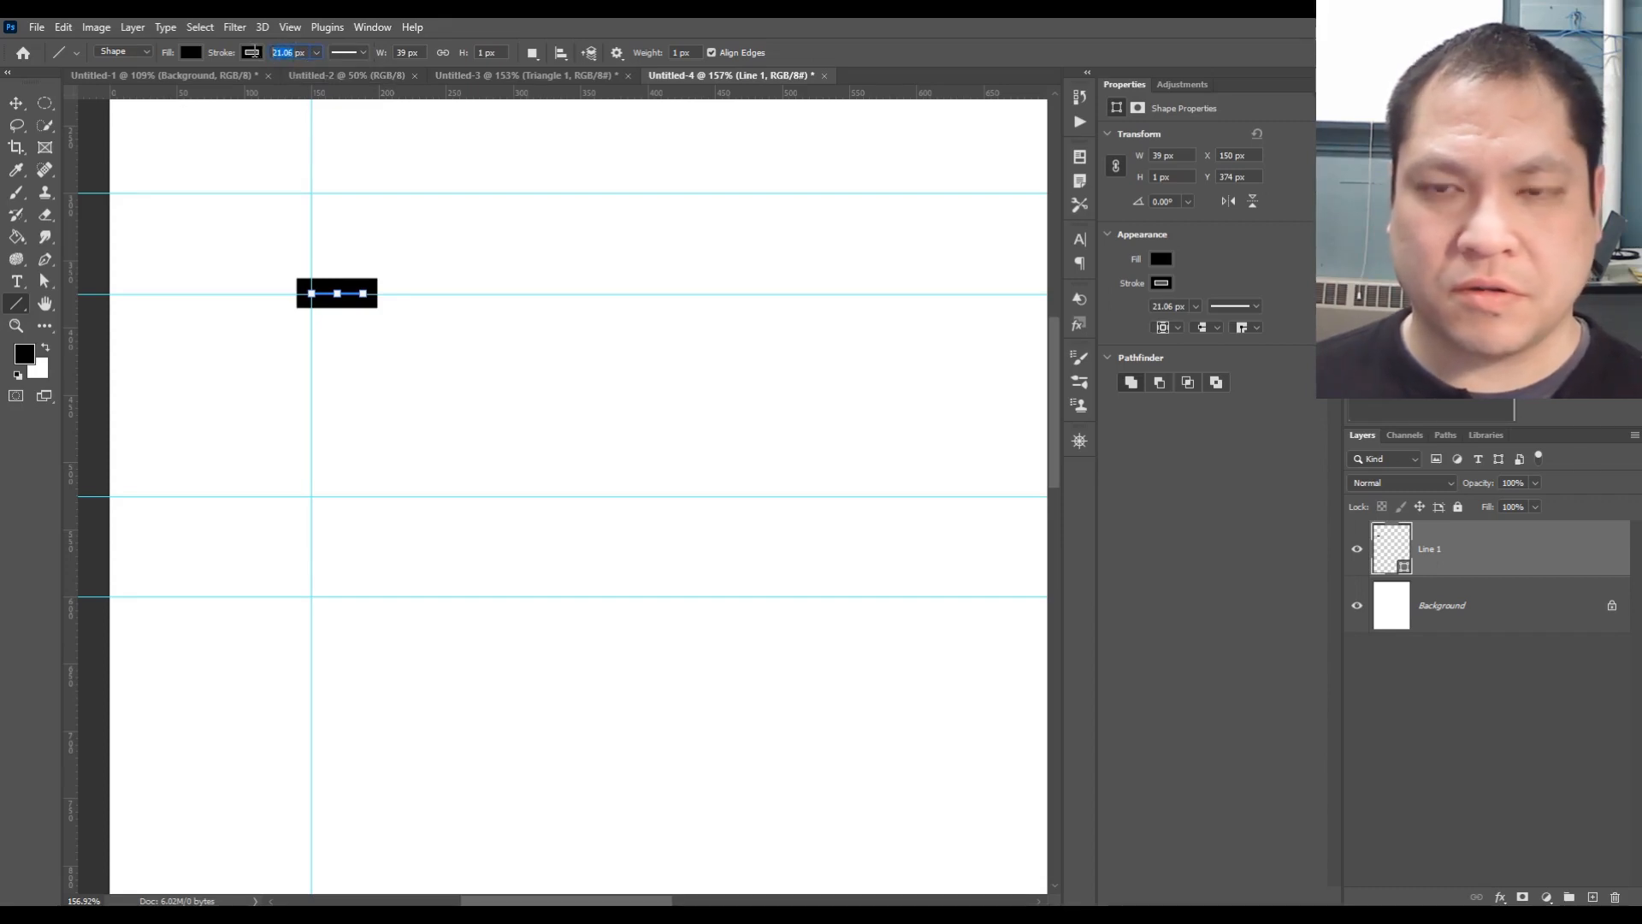
text(20)
key(Return)
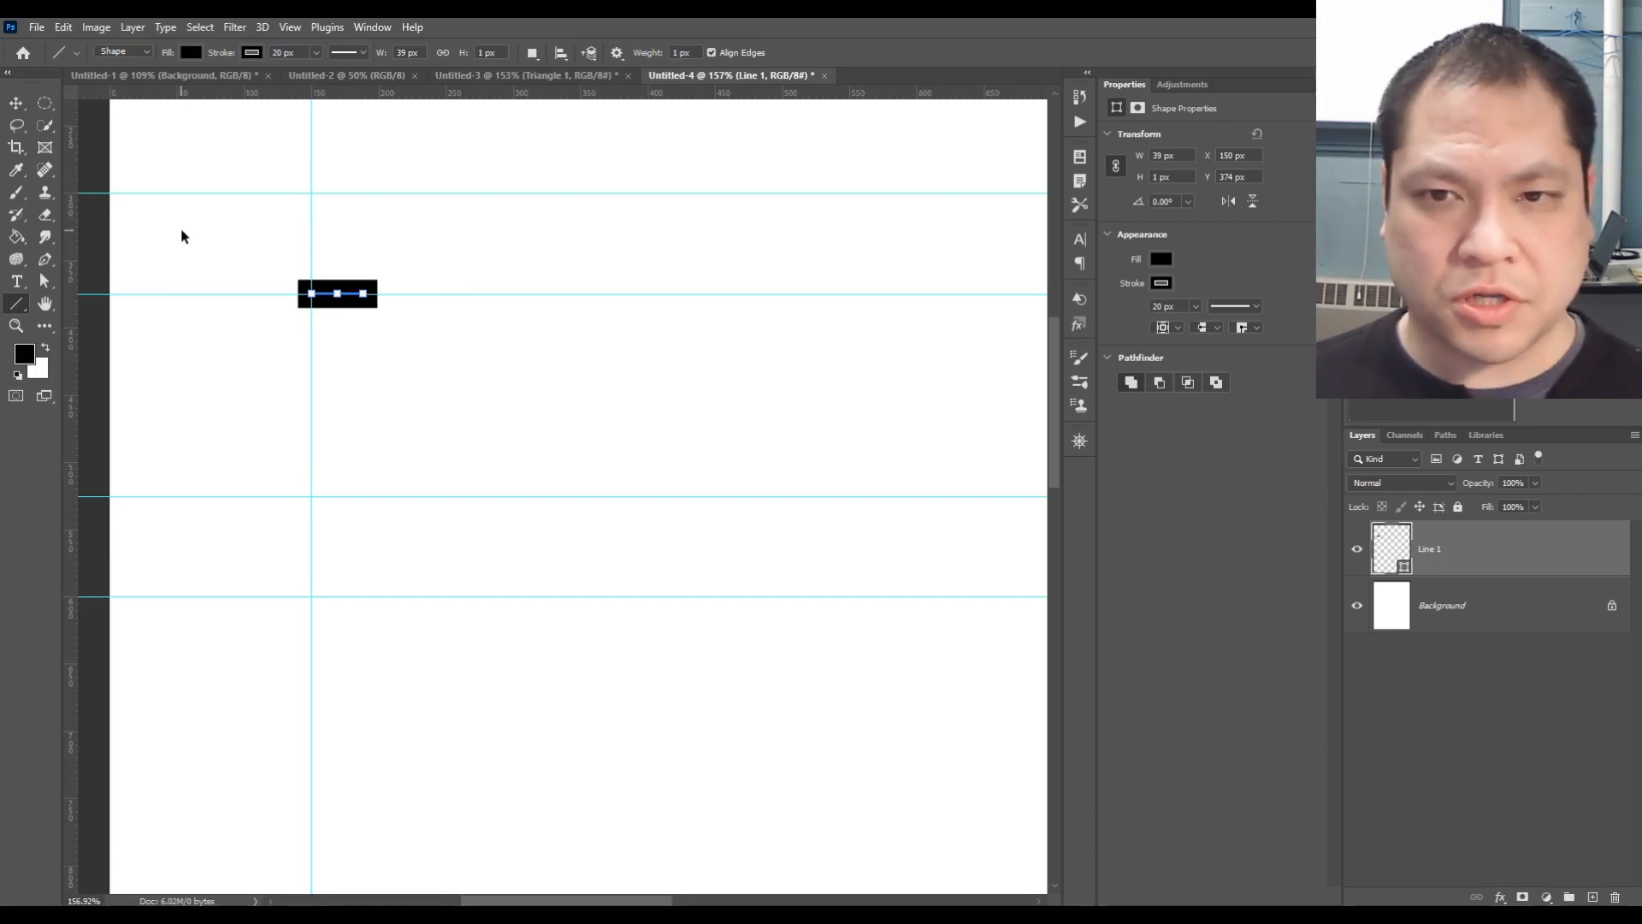
Paste a copy of the dash and align it directly below the original on the third horizontal guide
key(ctrl+v)
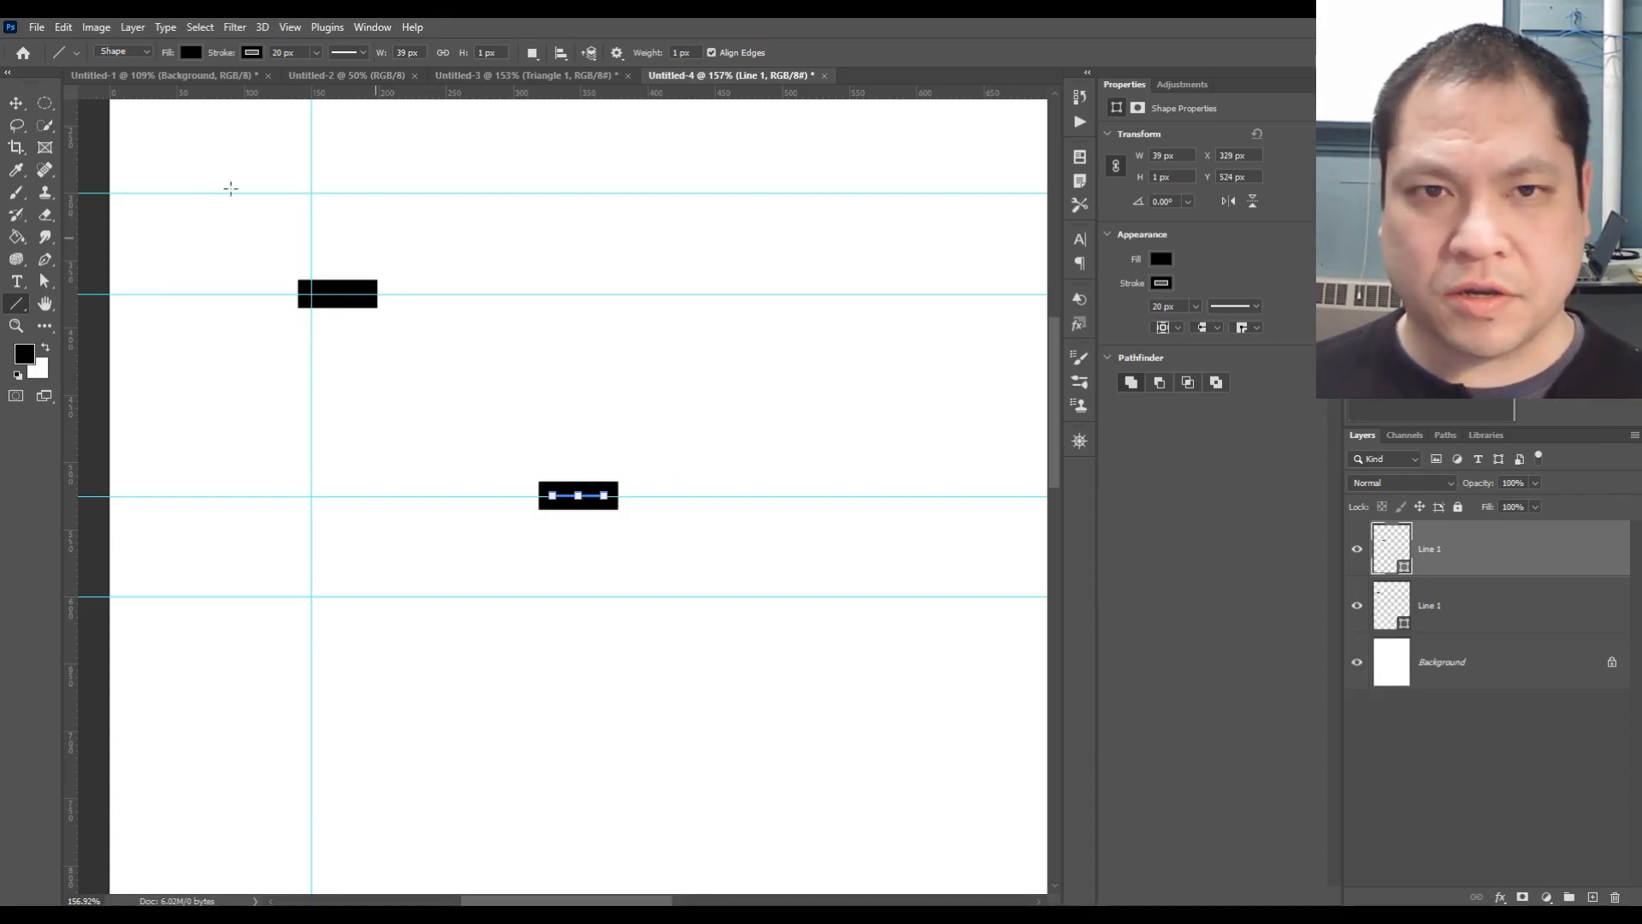
click(16, 103)
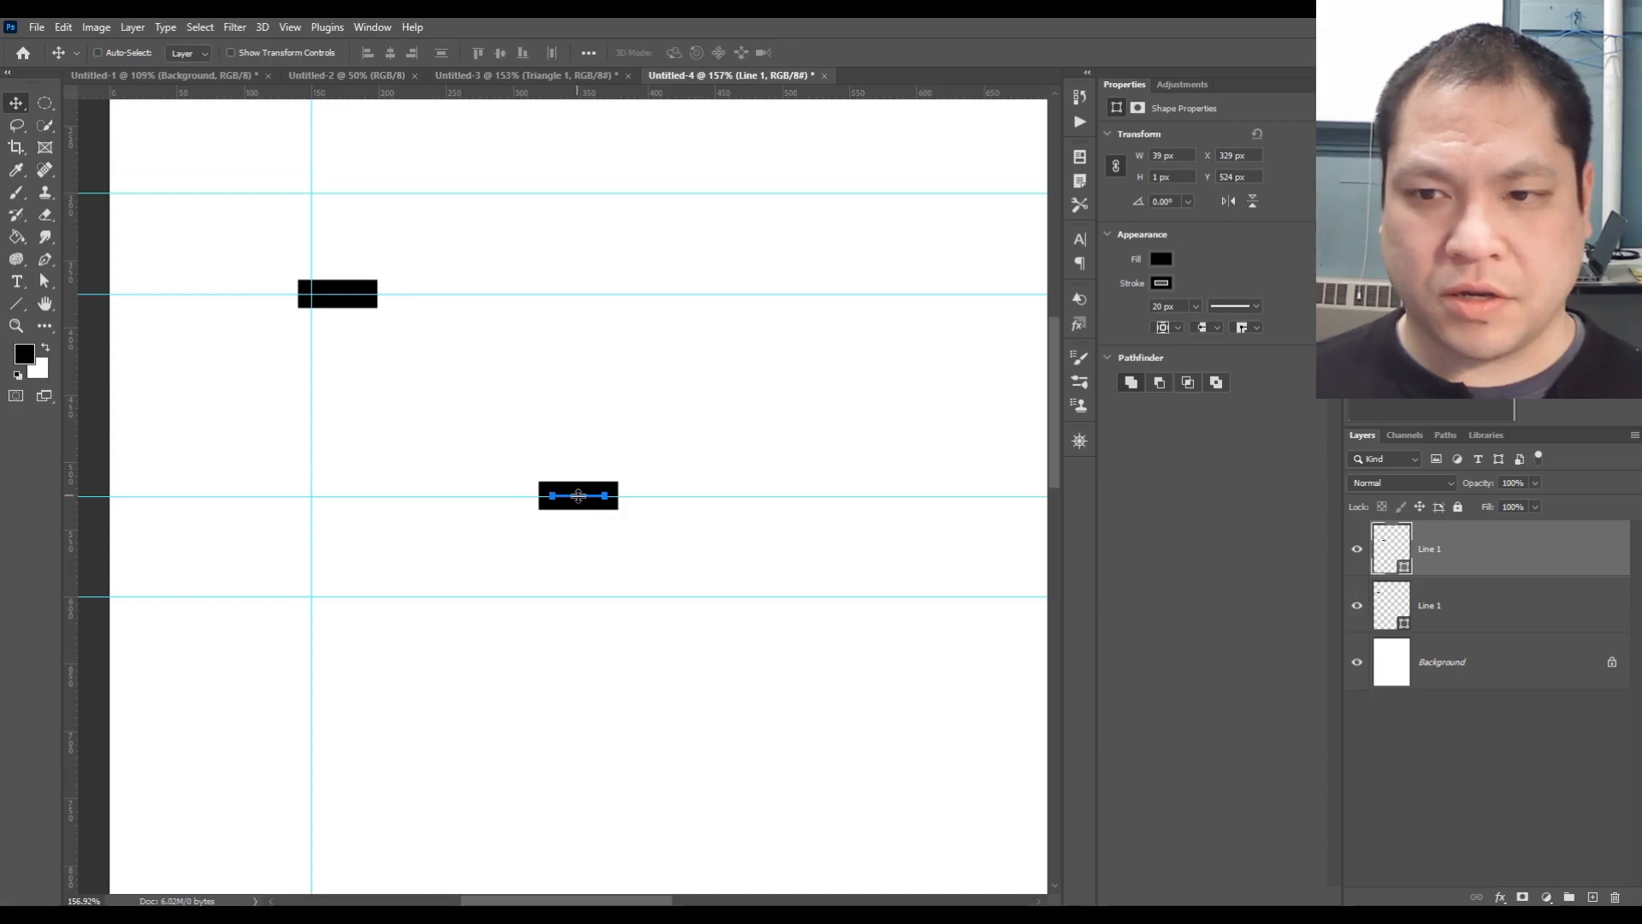
drag(578, 495, 339, 486)
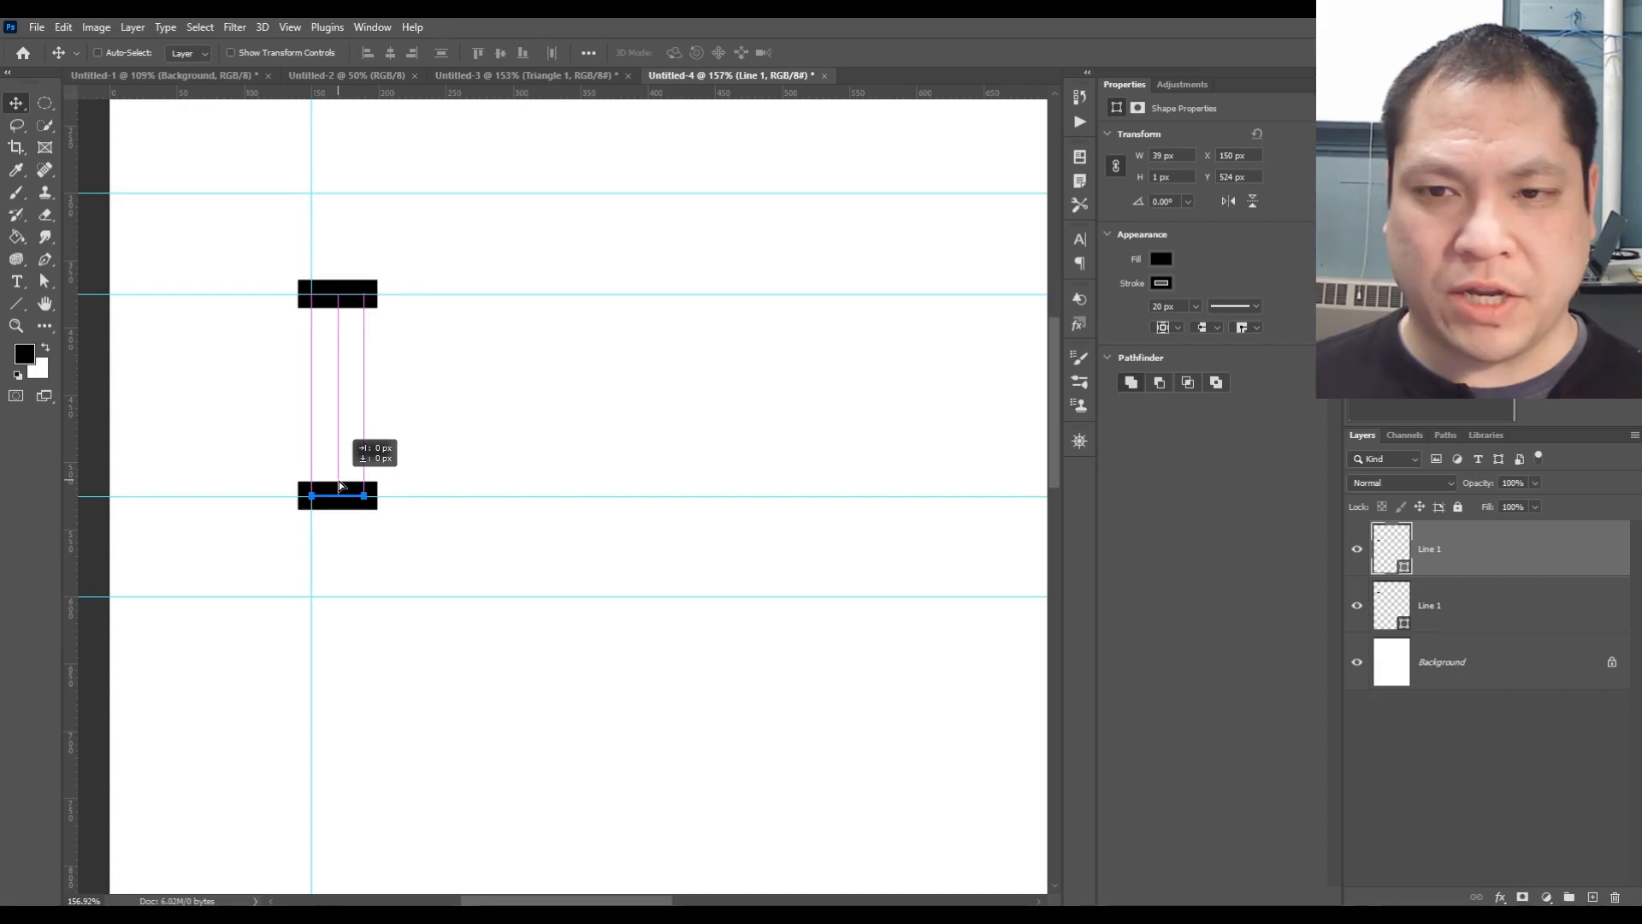
drag(339, 485, 339, 485)
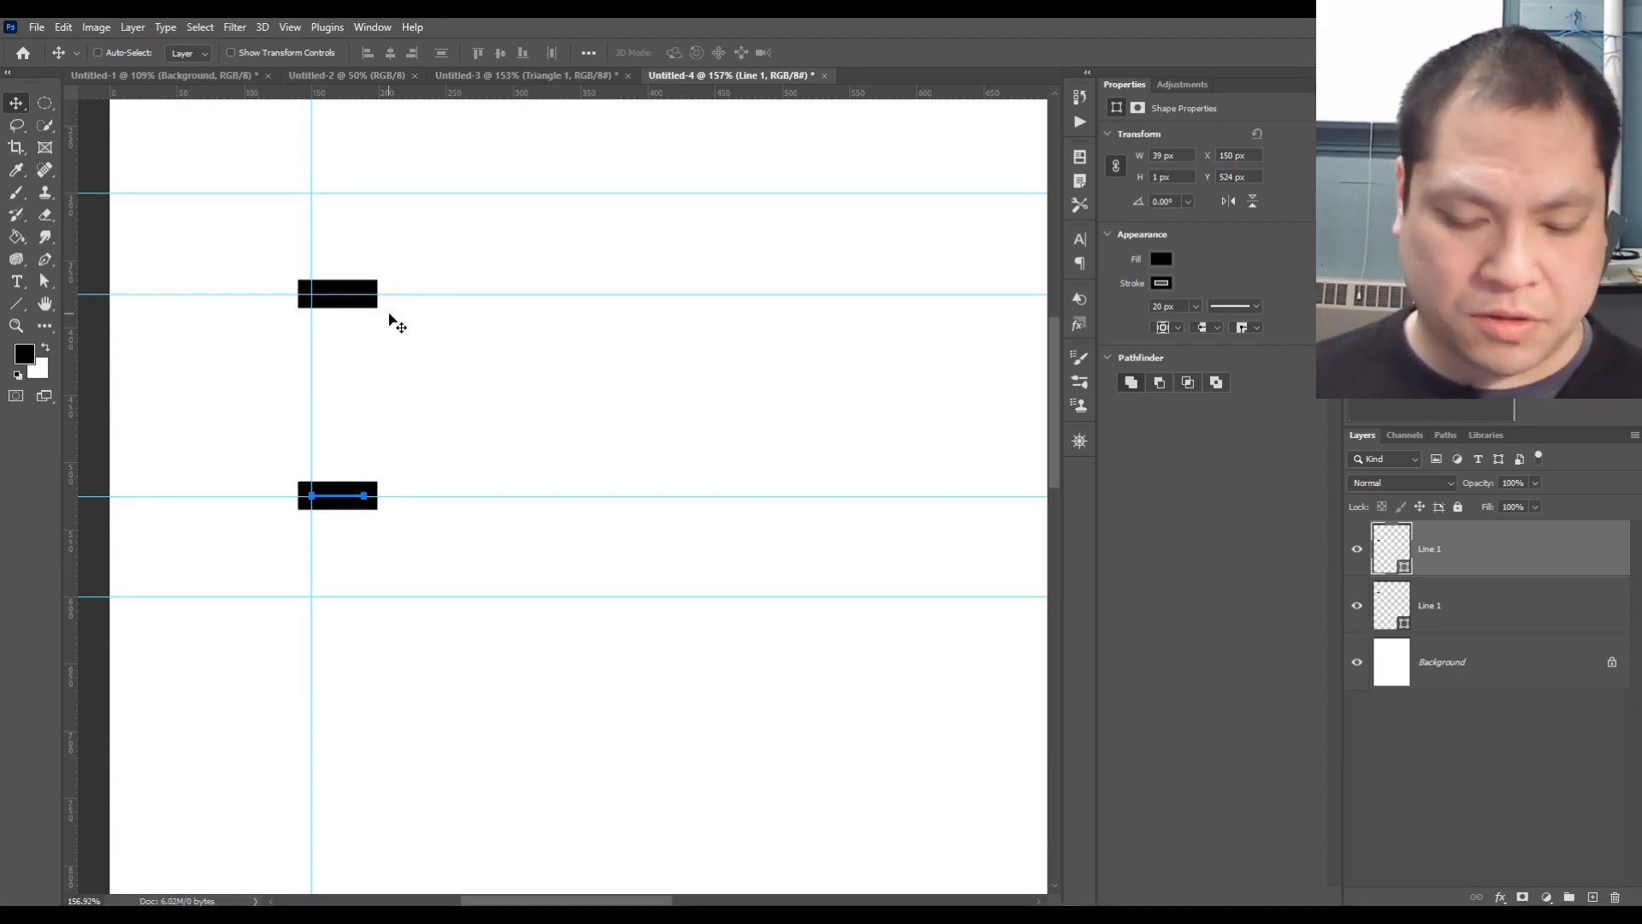
Paste a copy of the dash, place it further right on the third horizontal guide, and lengthen it to about 116 px
key(ctrl+v)
drag(579, 484, 489, 492)
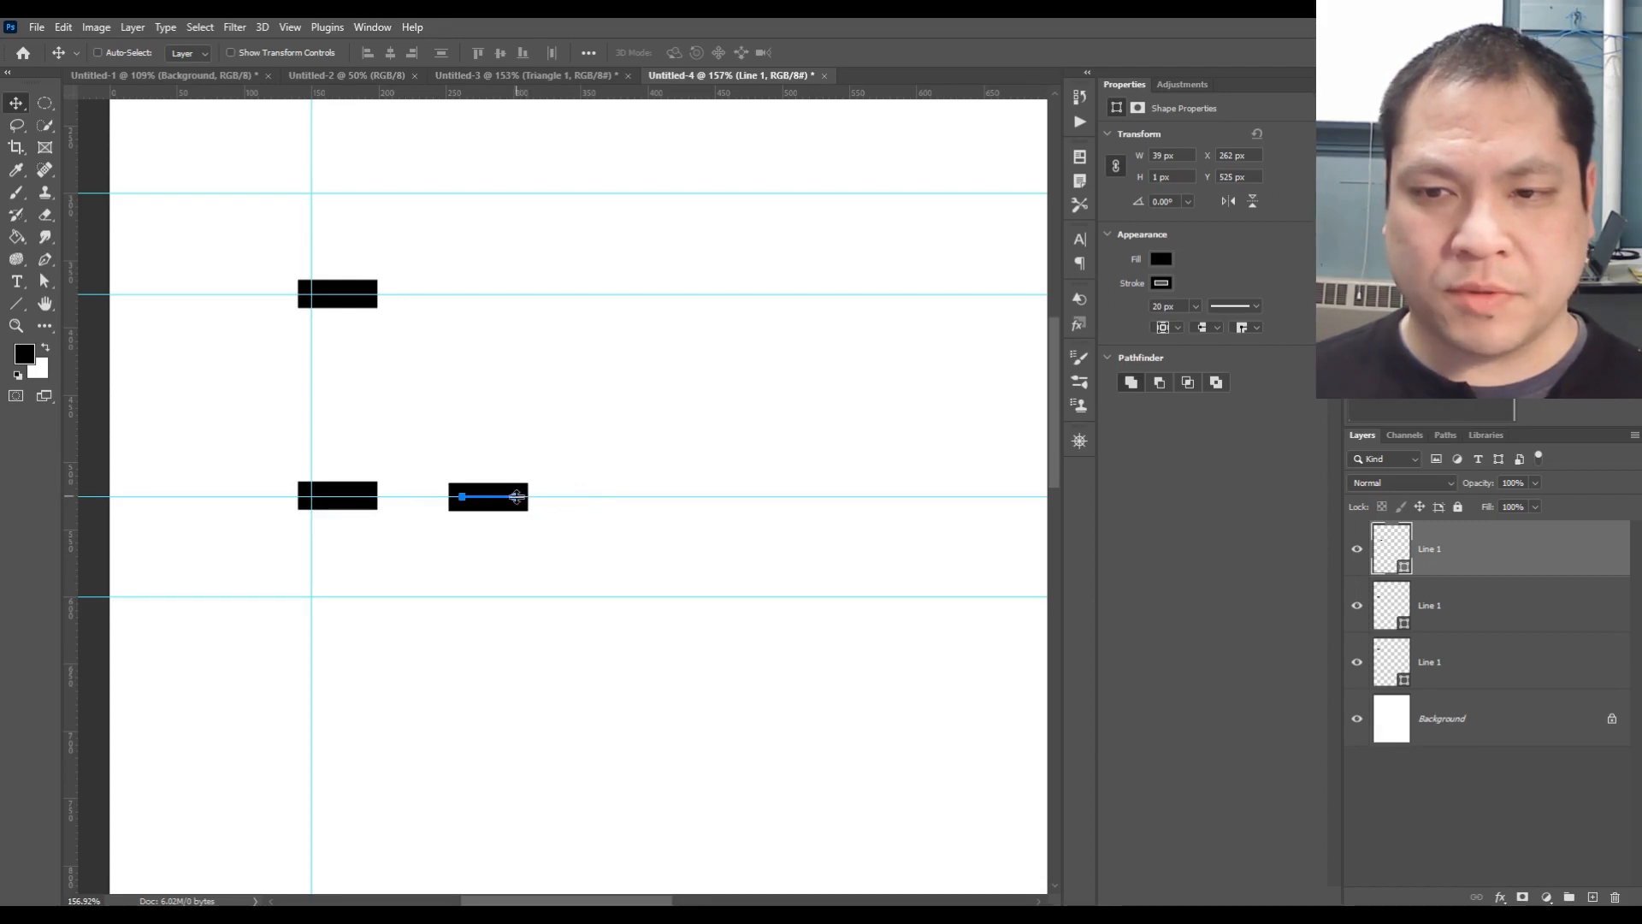
click(16, 303)
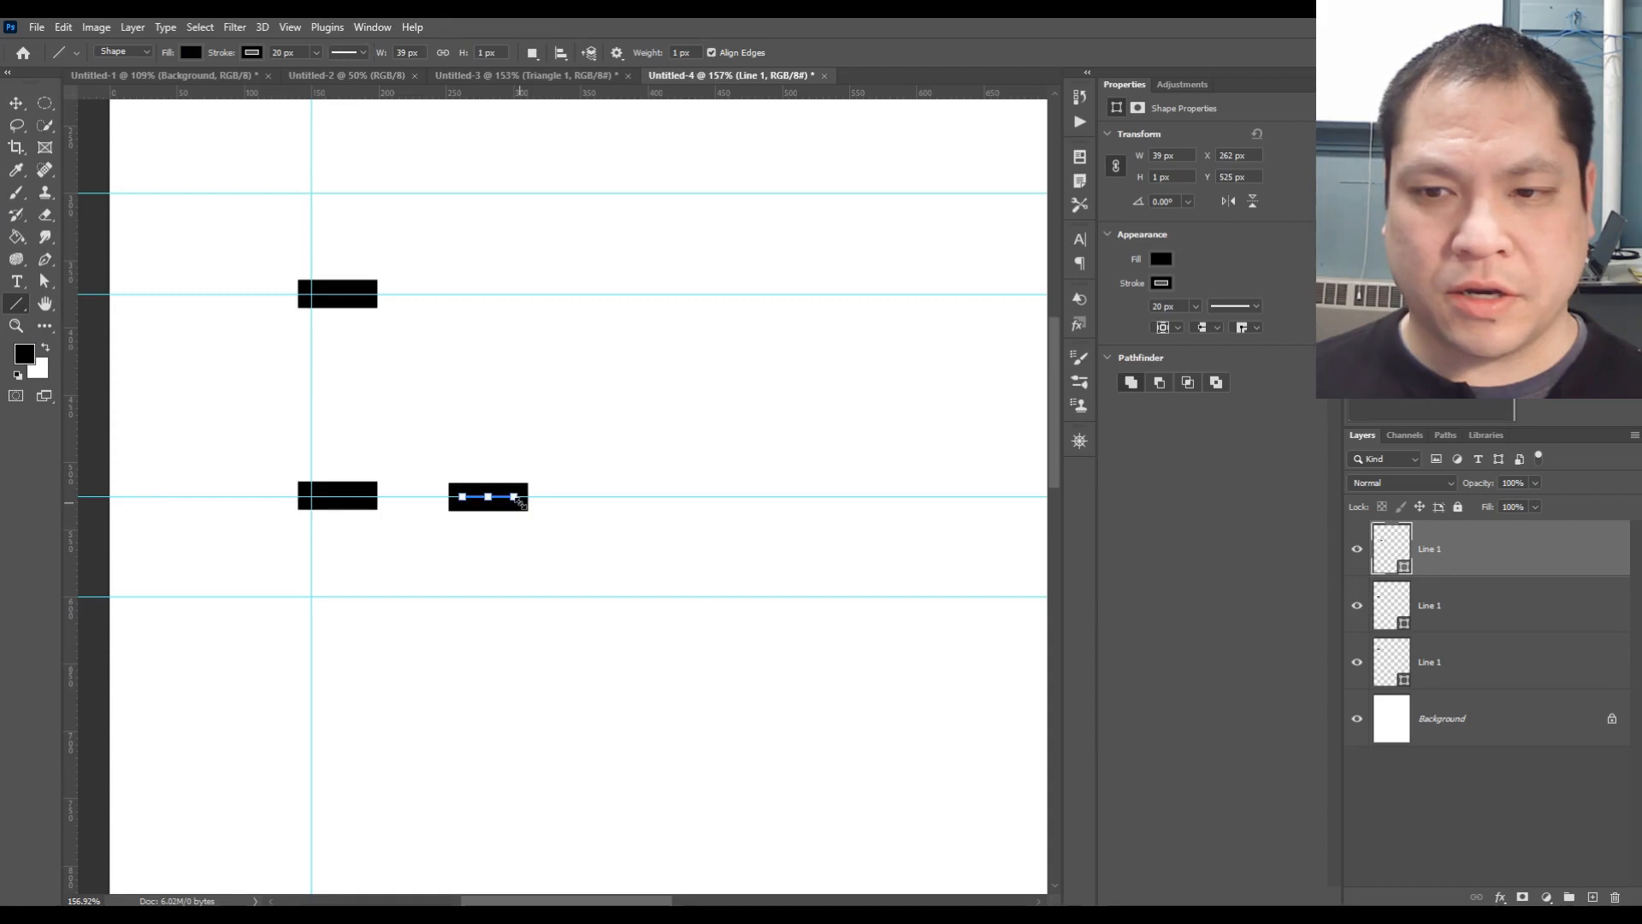
drag(515, 498, 623, 537)
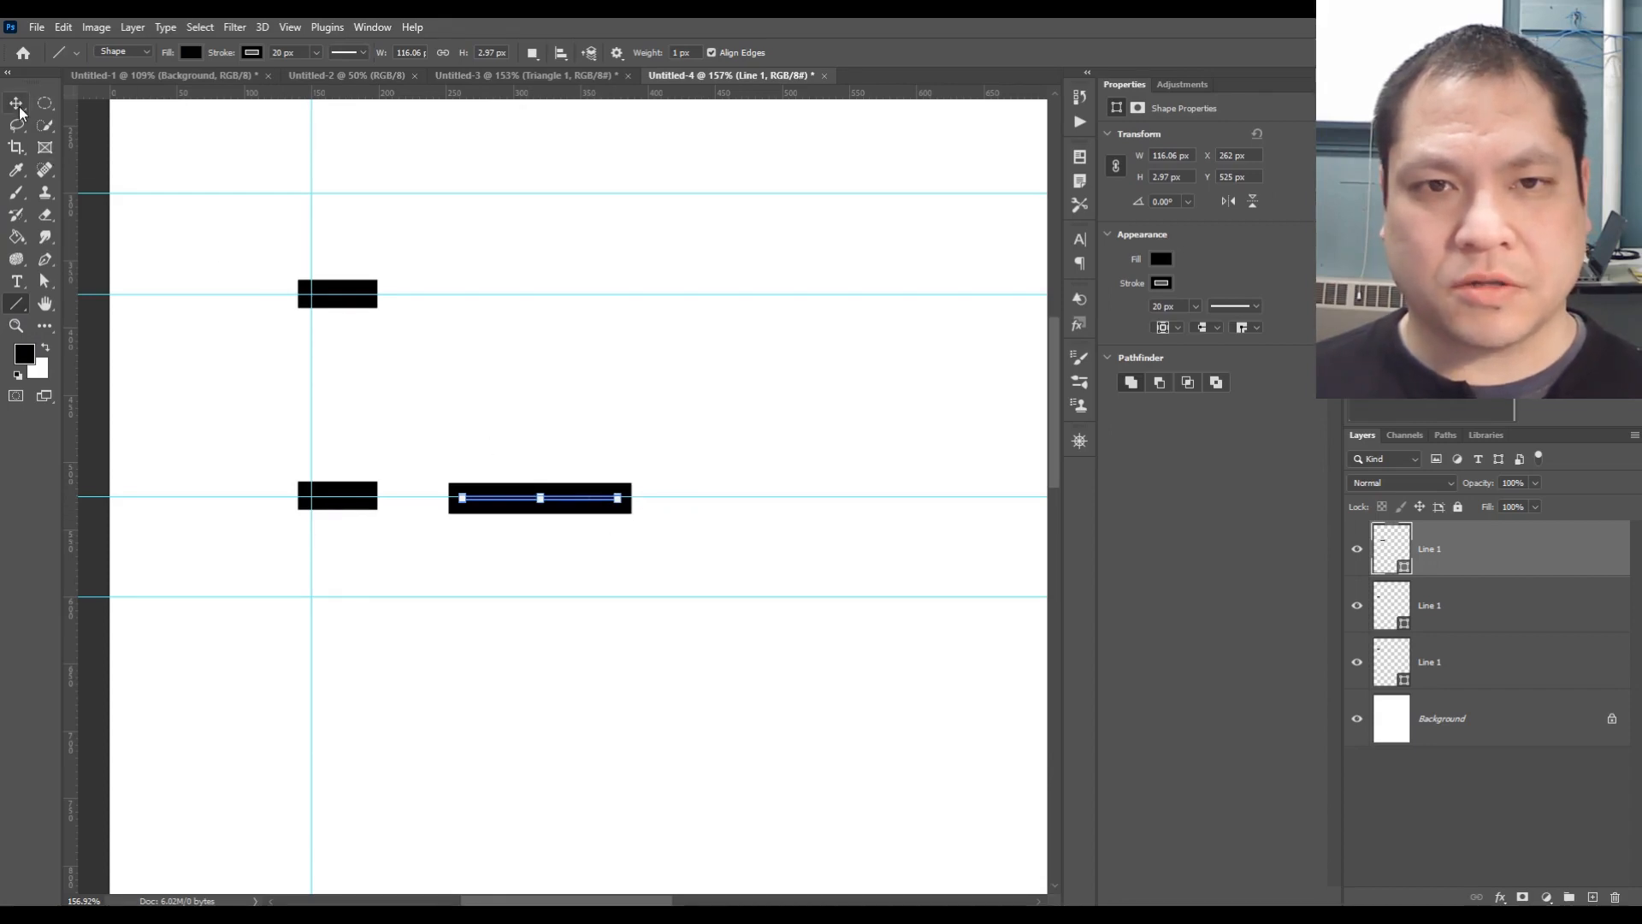
Paste a copy of the lengthened dash and align it directly above the original on the second horizontal guide
key(ctrl+v)
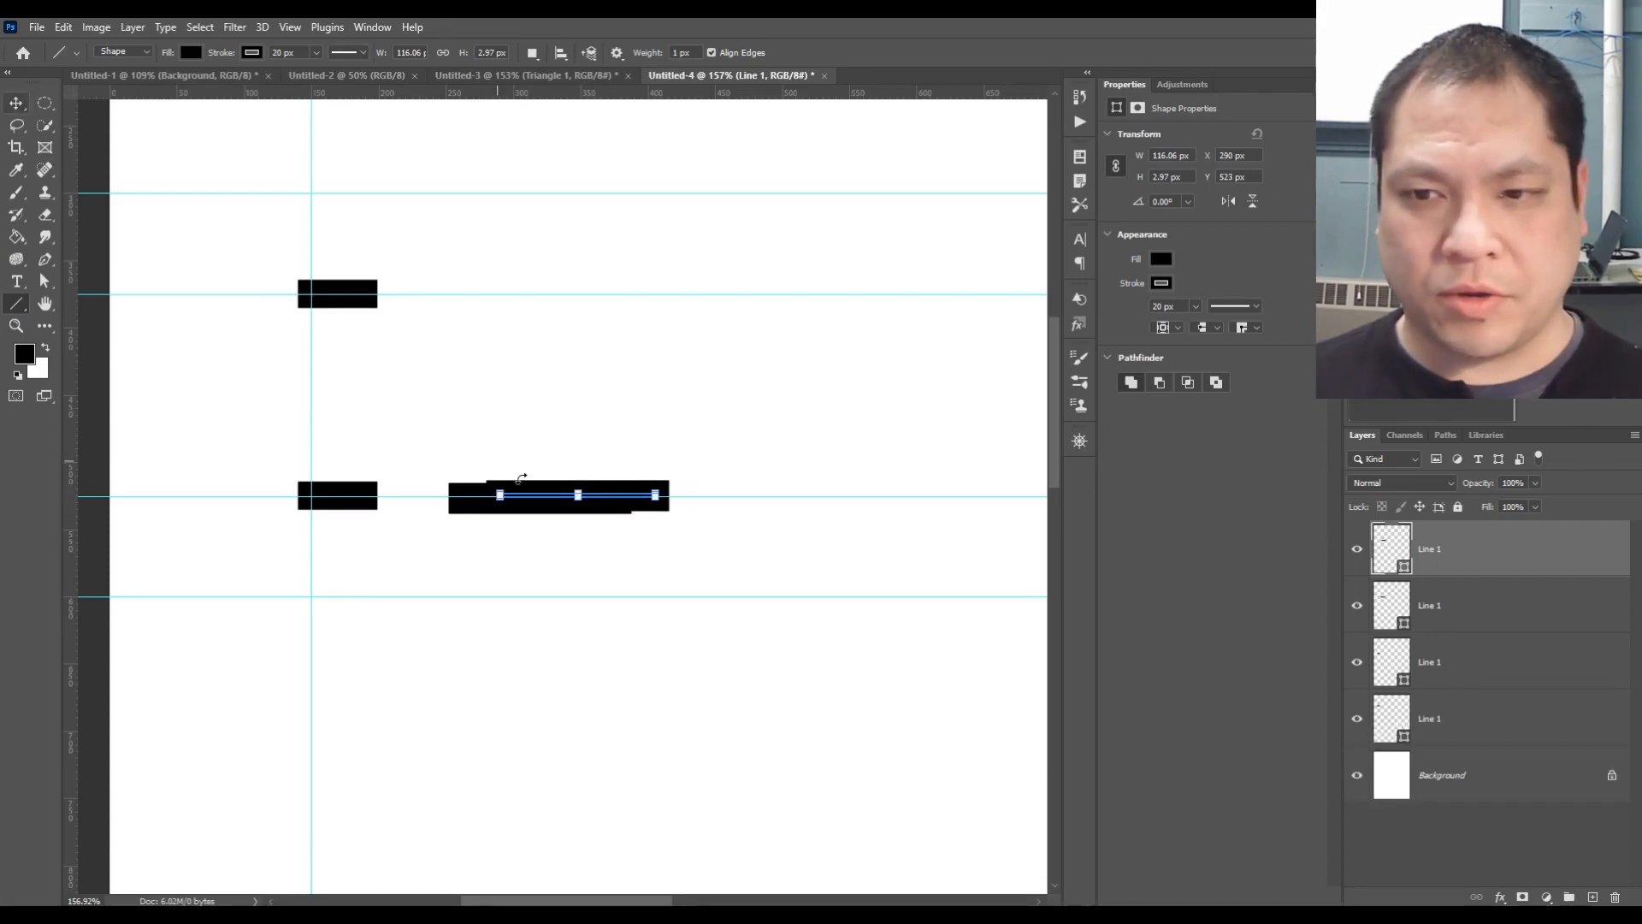
click(16, 102)
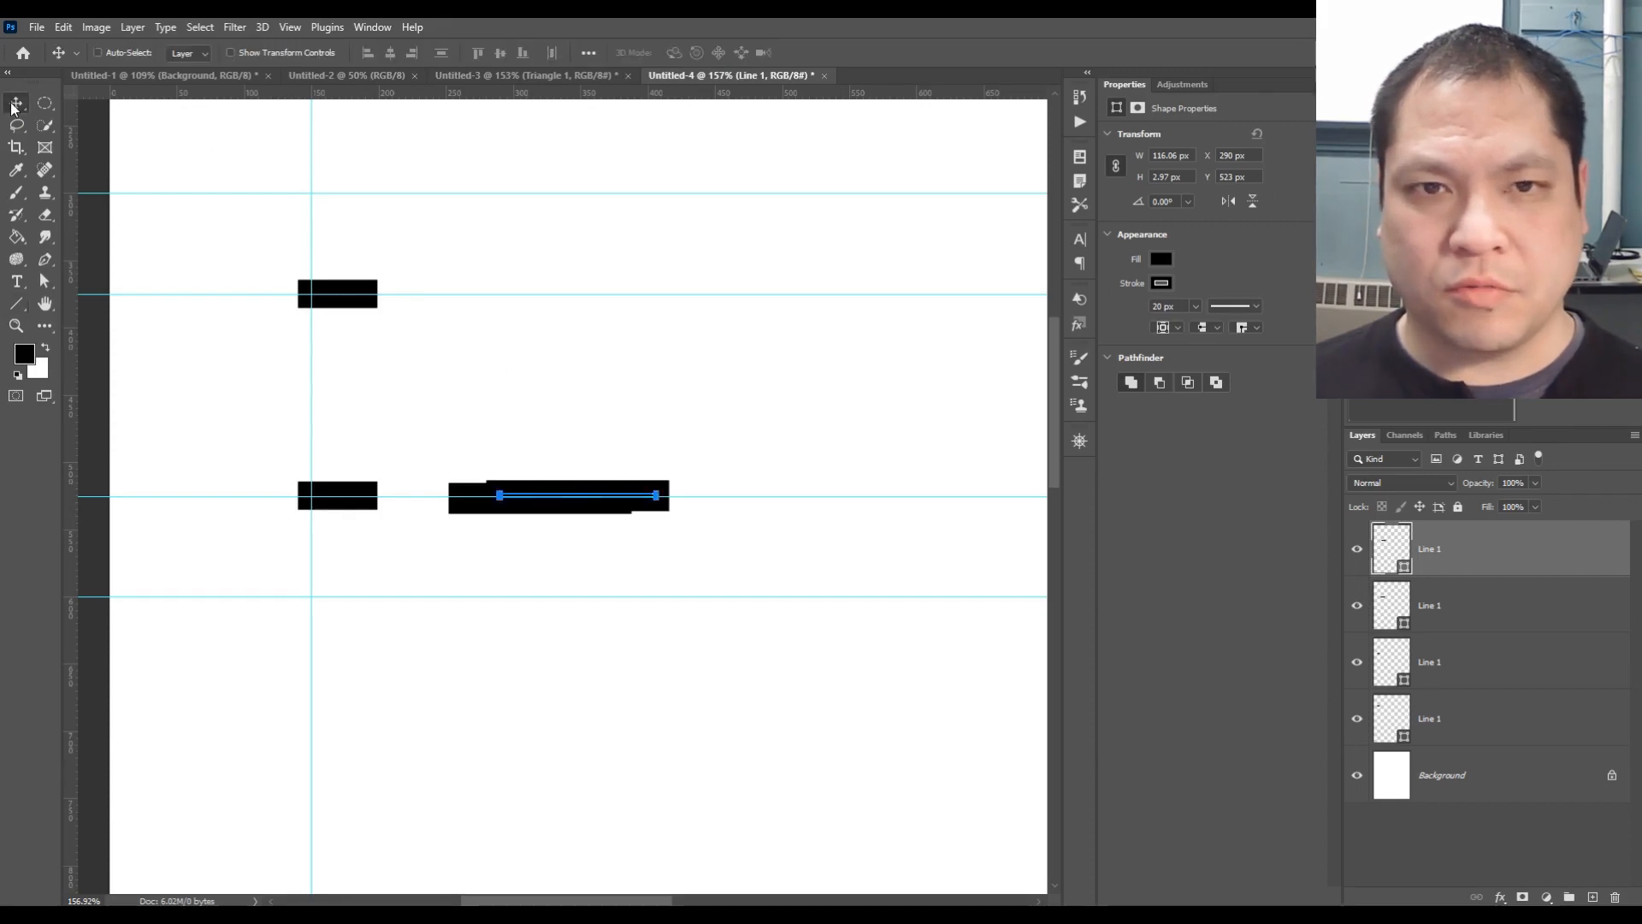
drag(591, 490, 544, 290)
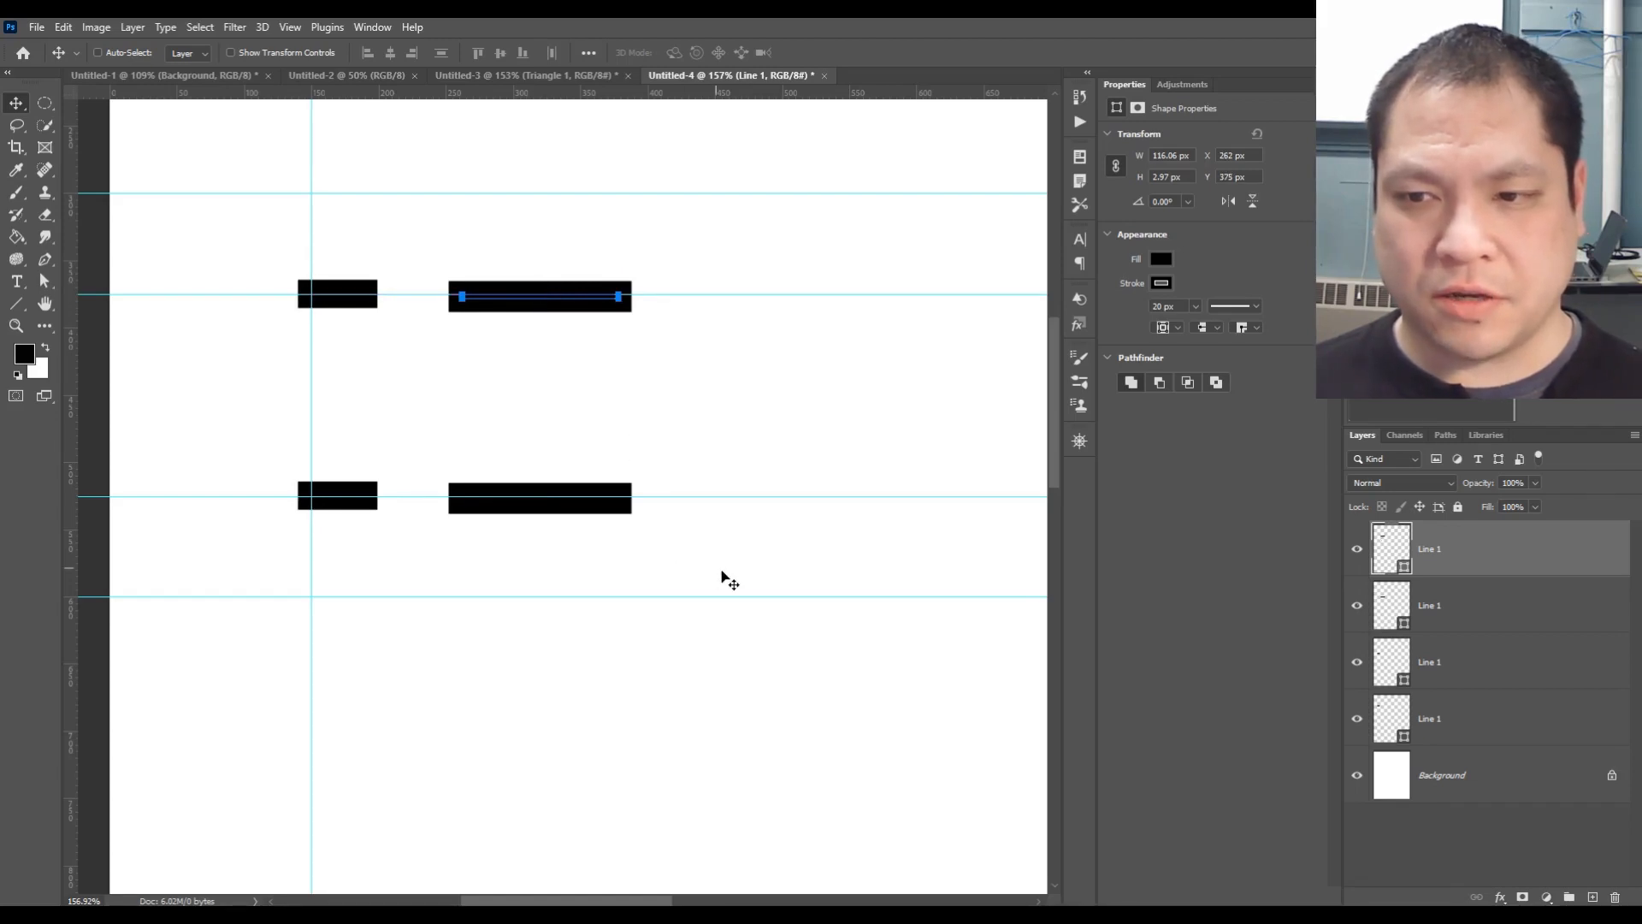
Paste another dash, place it right of the second dash on the third horizontal guide, and lengthen it to about 197 px
scroll(605, 565, right, 5)
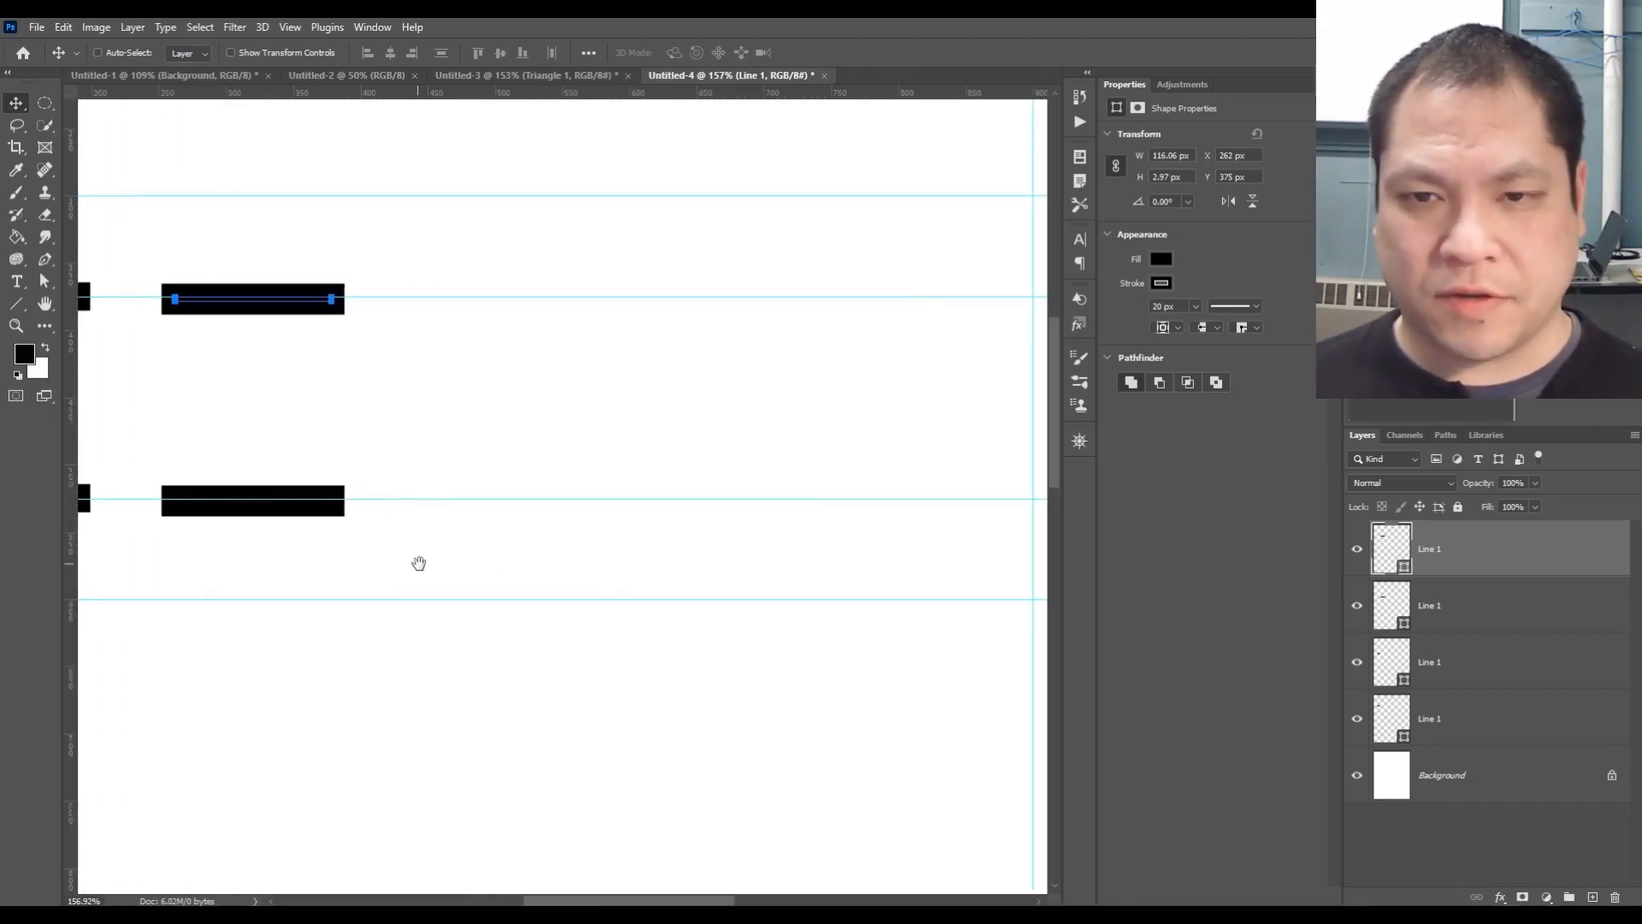
key(ctrl+v)
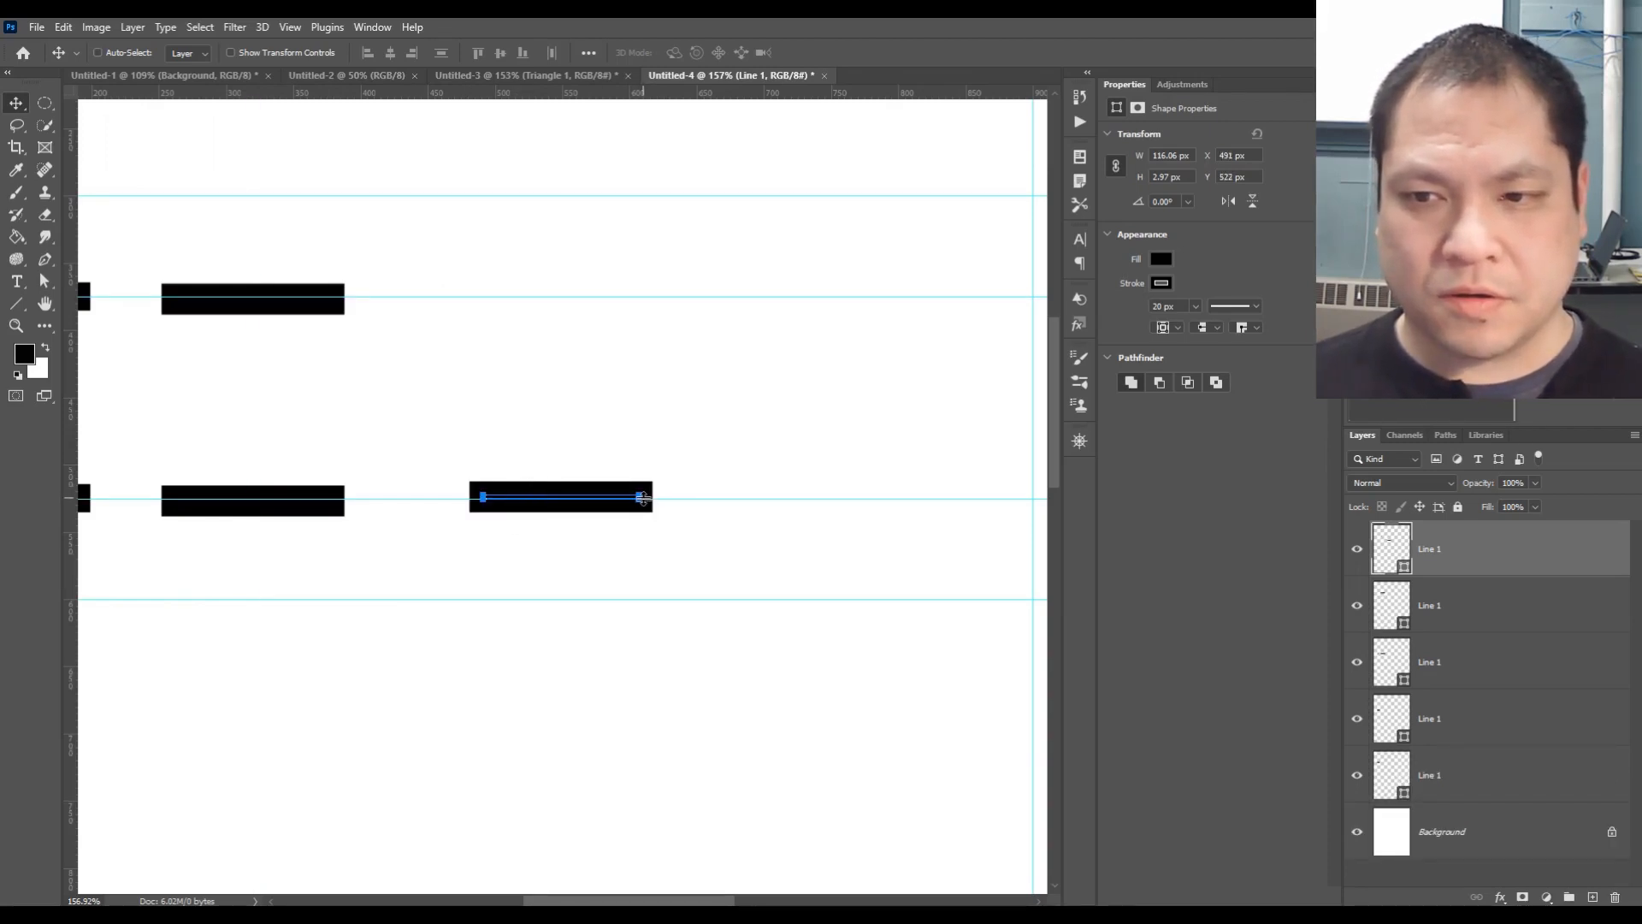
drag(648, 504, 572, 505)
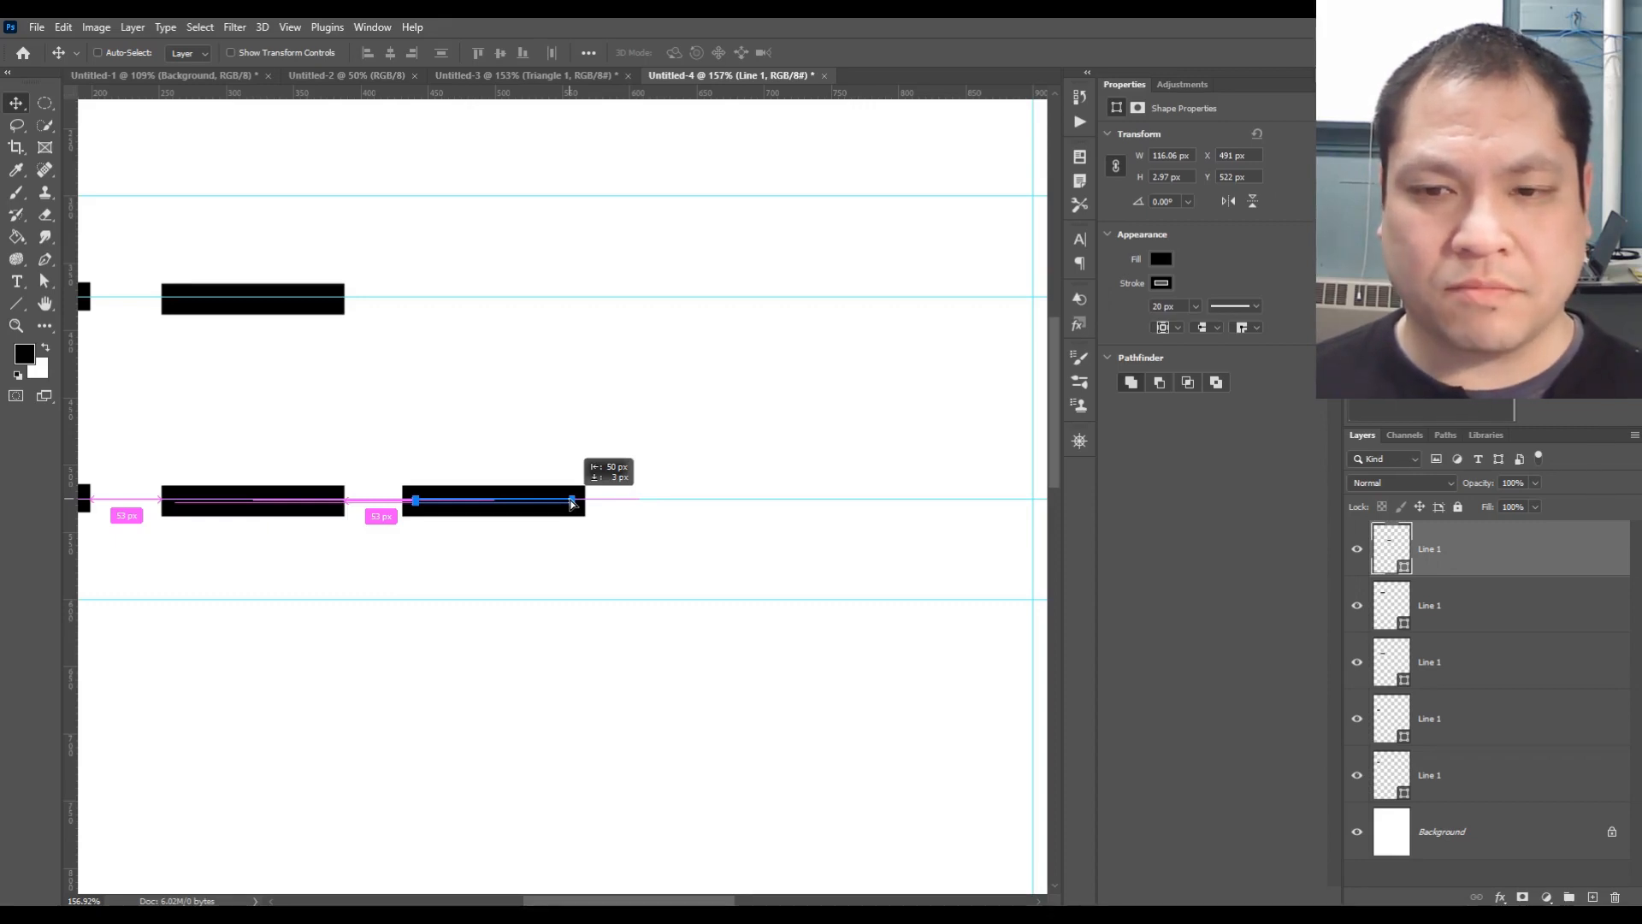
drag(571, 503, 573, 502)
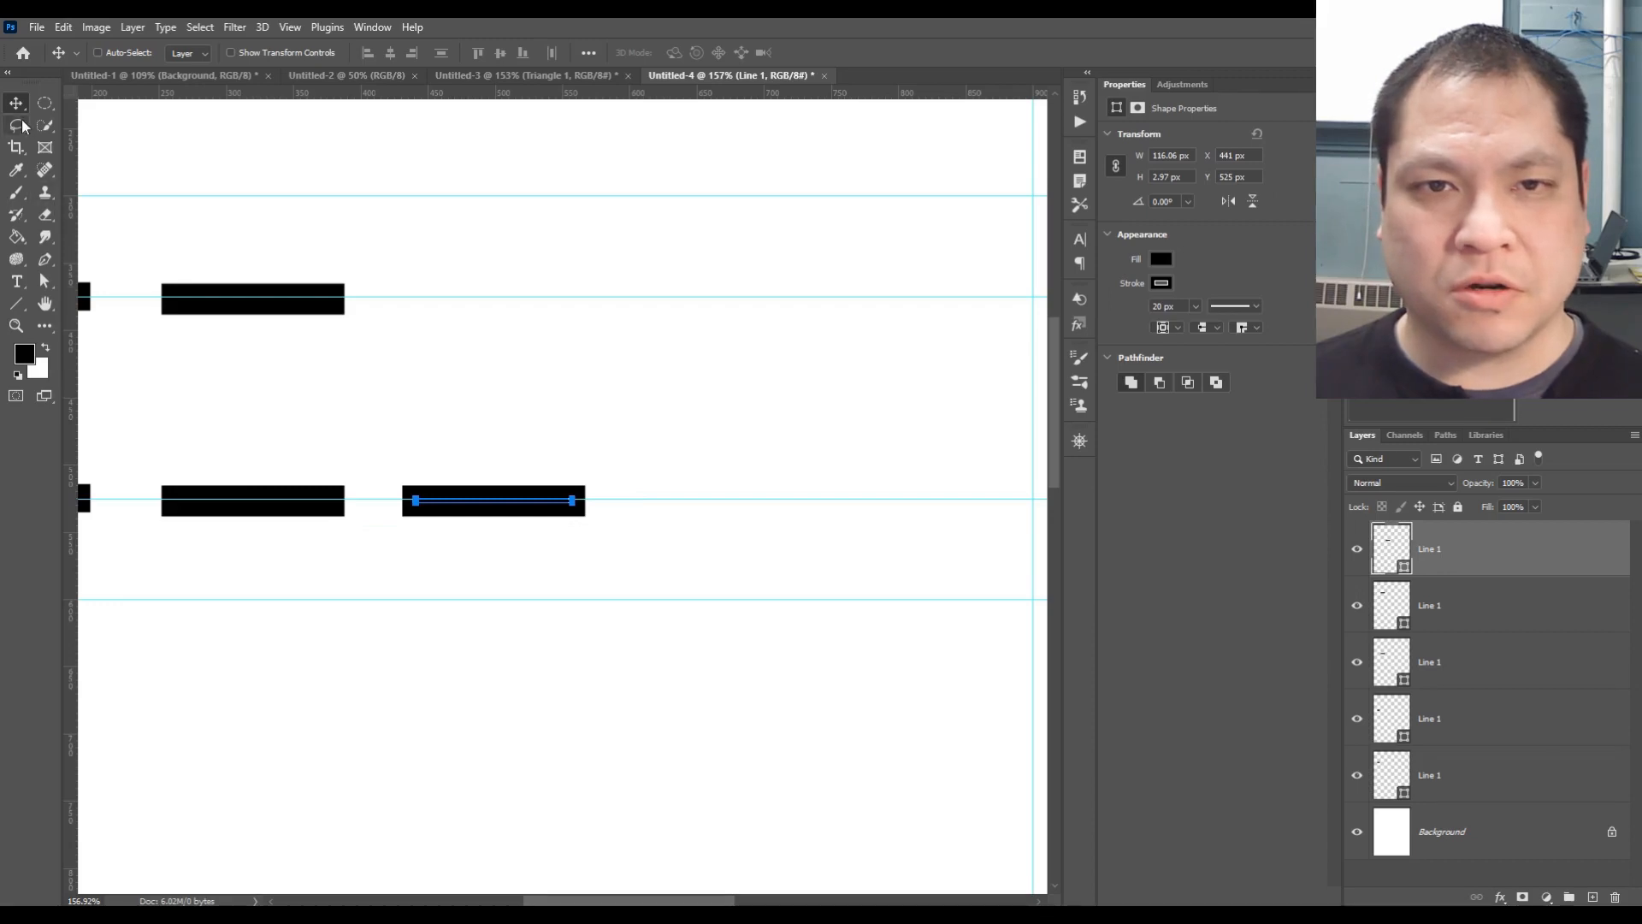
click(17, 303)
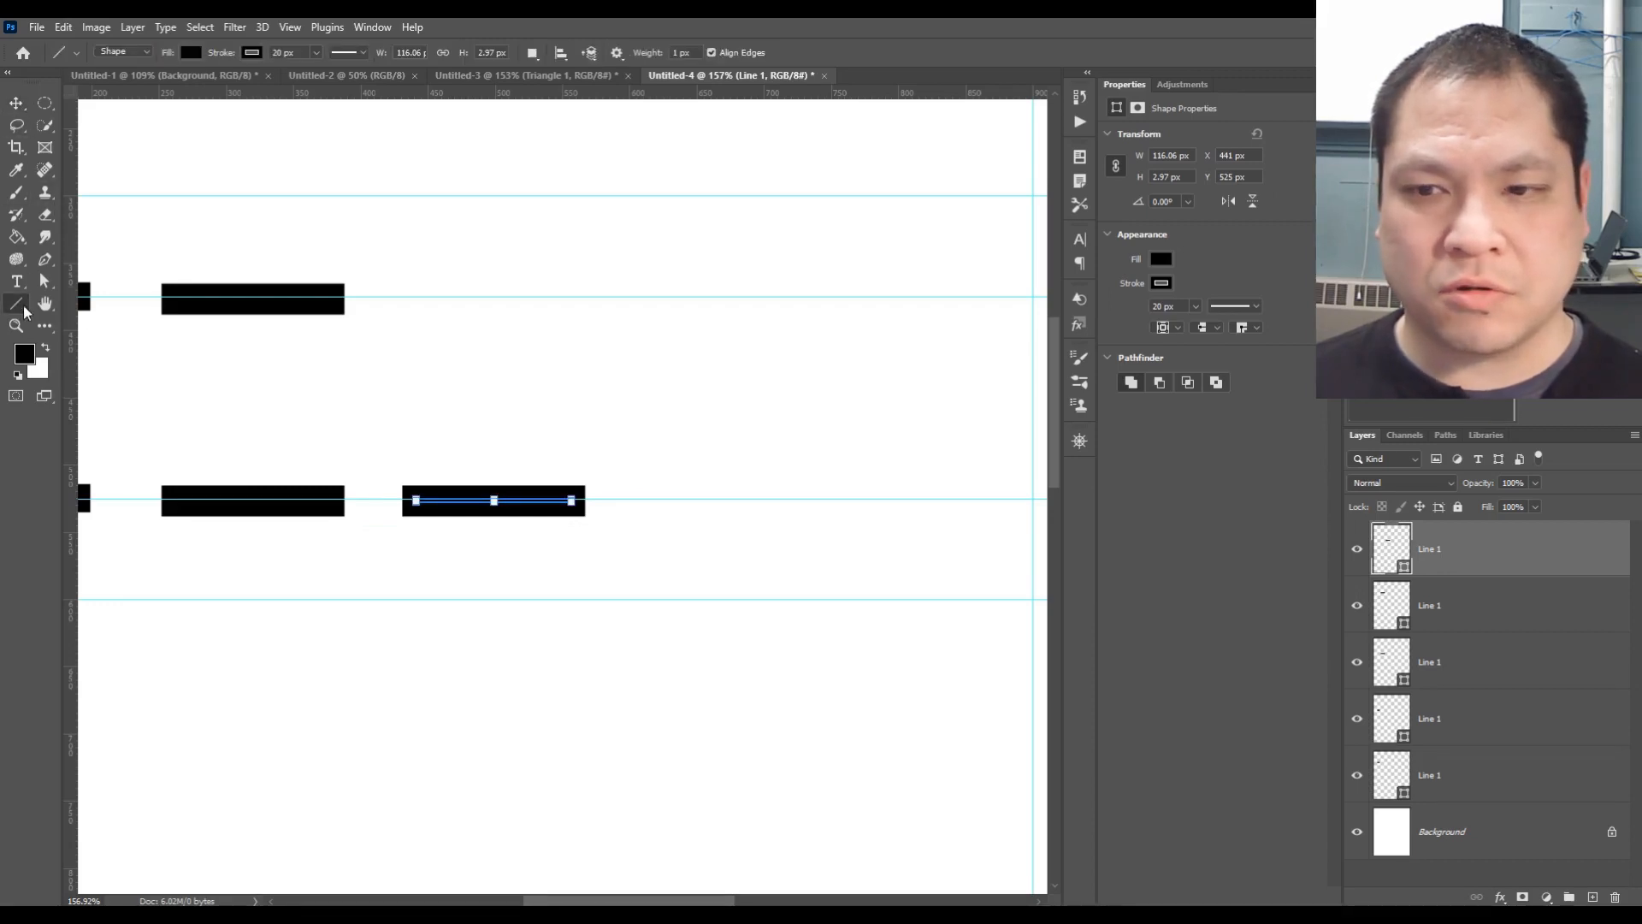
drag(572, 500, 679, 500)
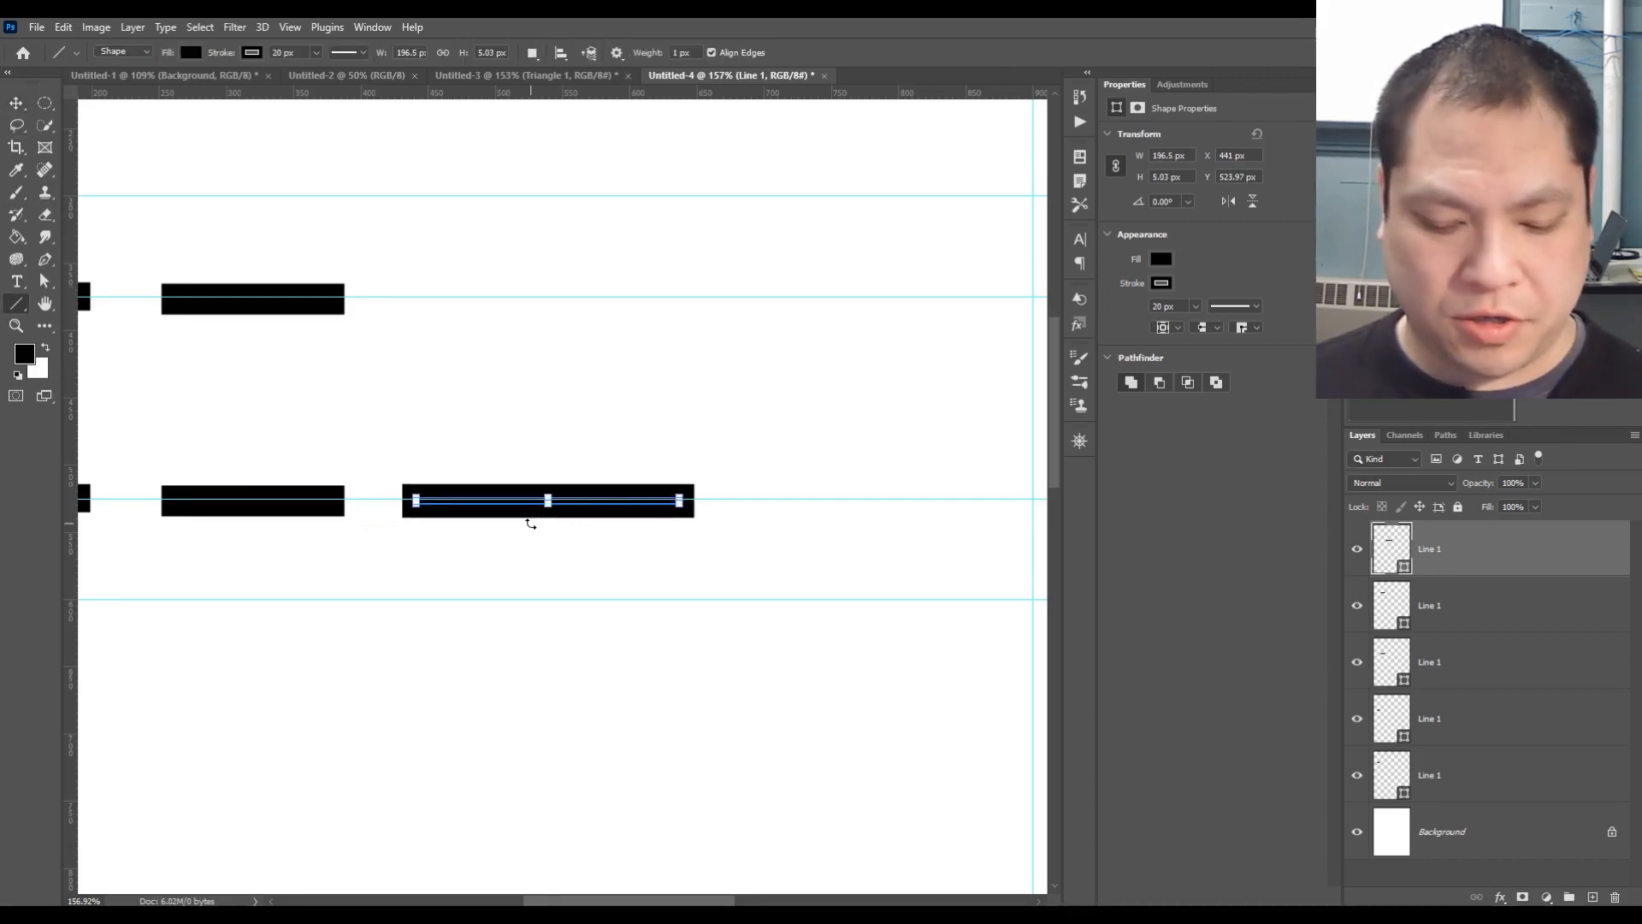
Duplicate the 197 px dash and align the copy directly above it on the second horizontal guide
drag(525, 521, 570, 391)
click(17, 104)
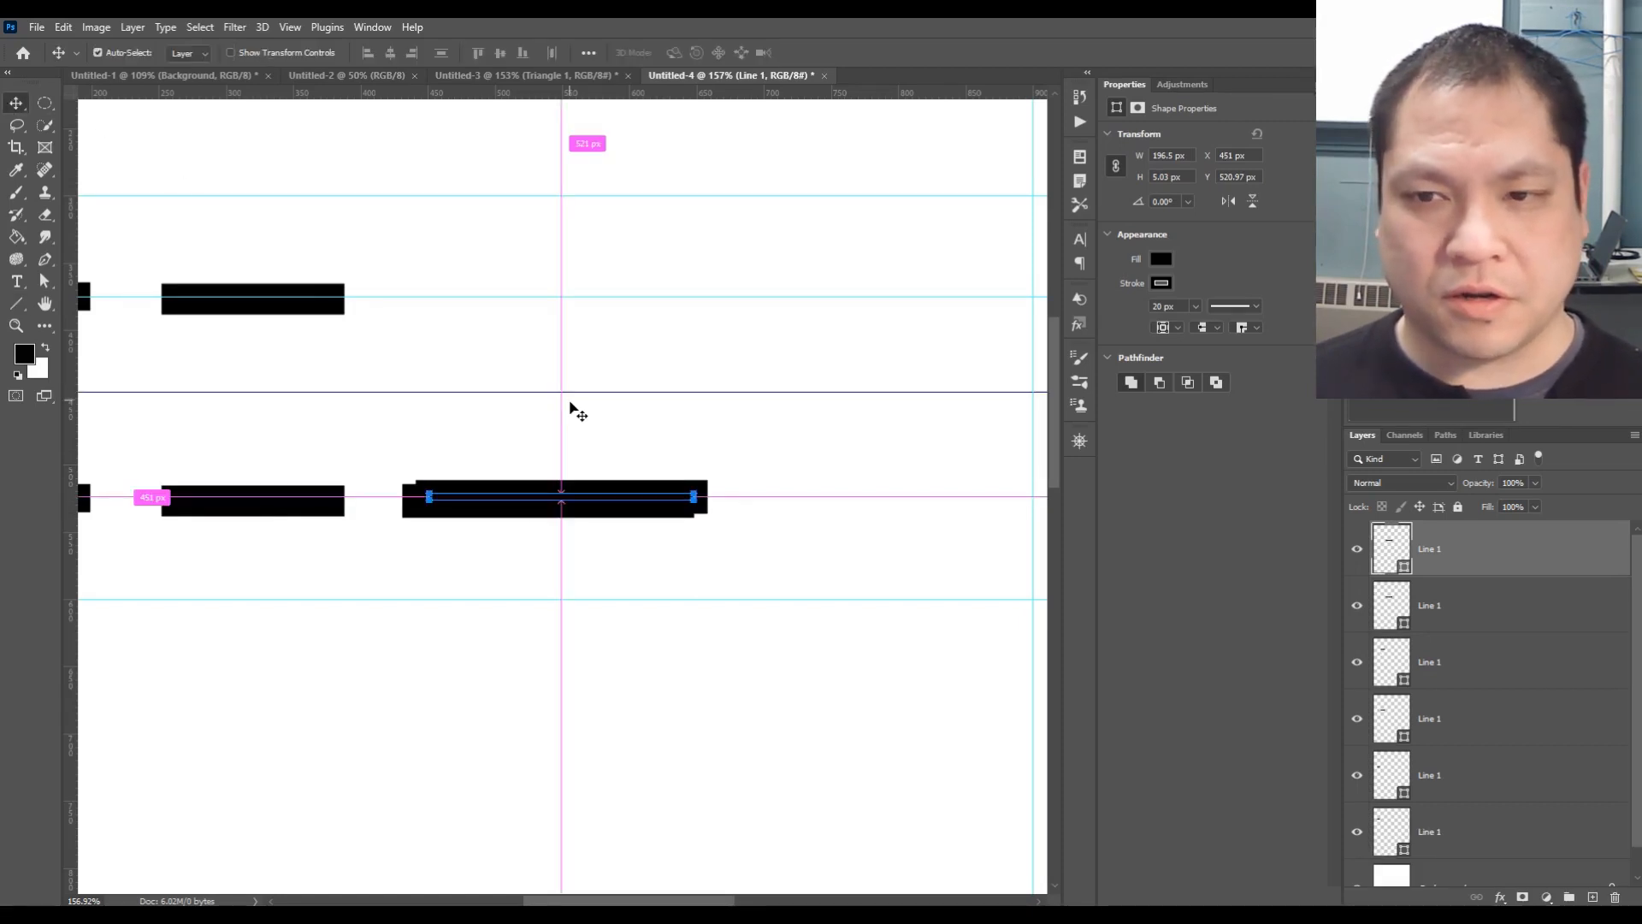
key(ctrl+z)
drag(573, 490, 556, 293)
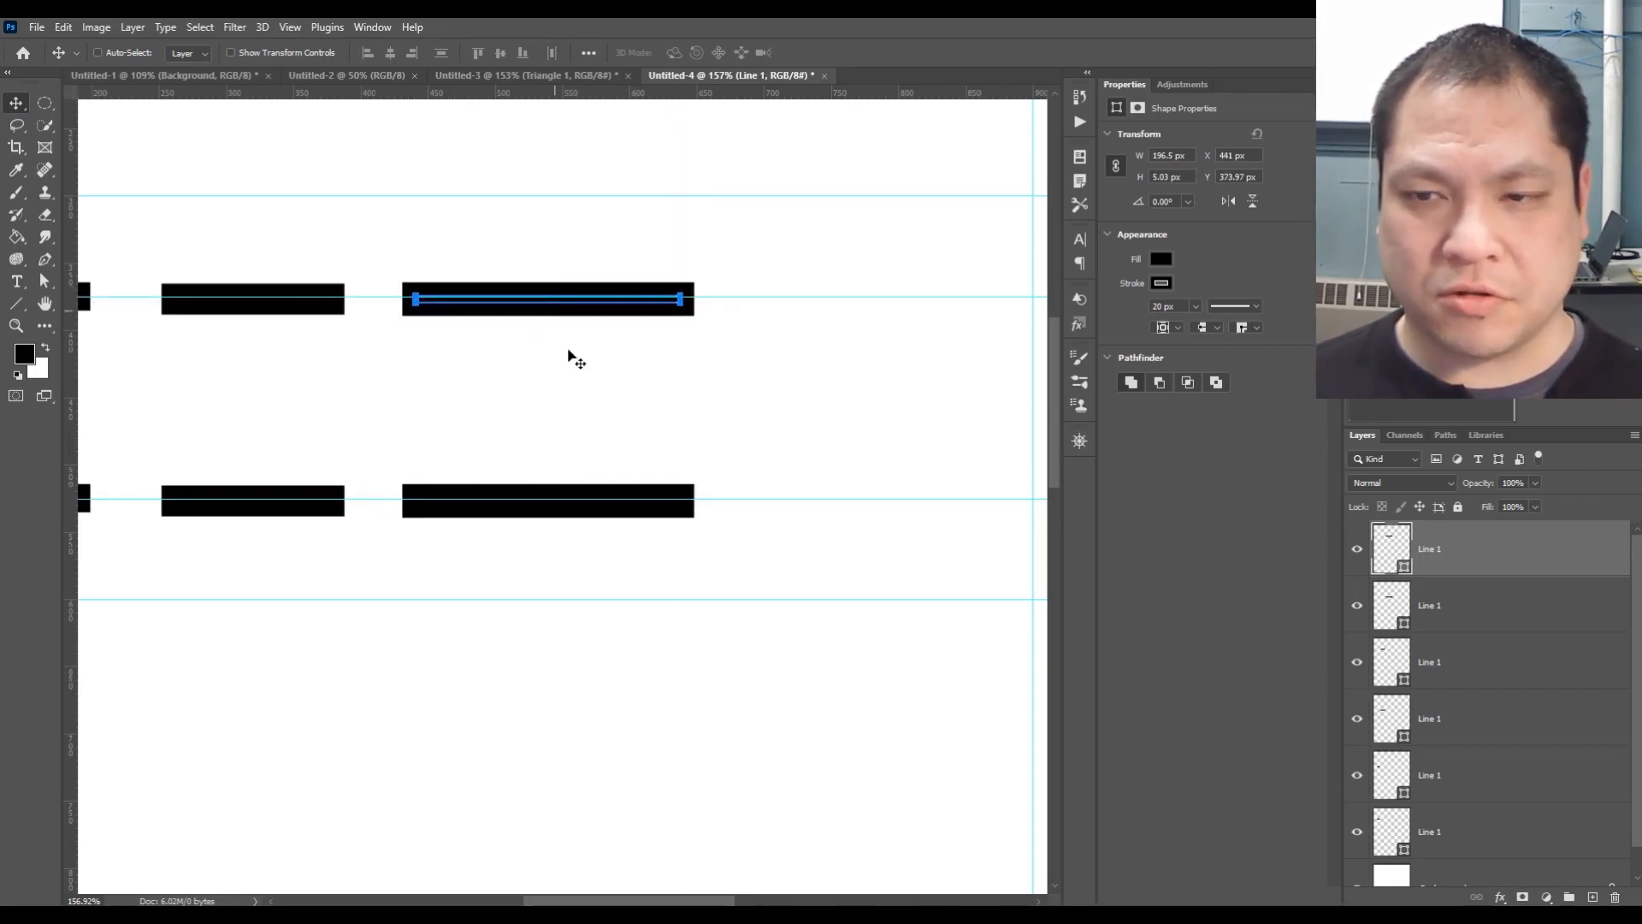
Add a fourth dash on the second horizontal guide and shorten it to about 174 px so it ends at the middle vertical guide
scroll(689, 590, down, 5)
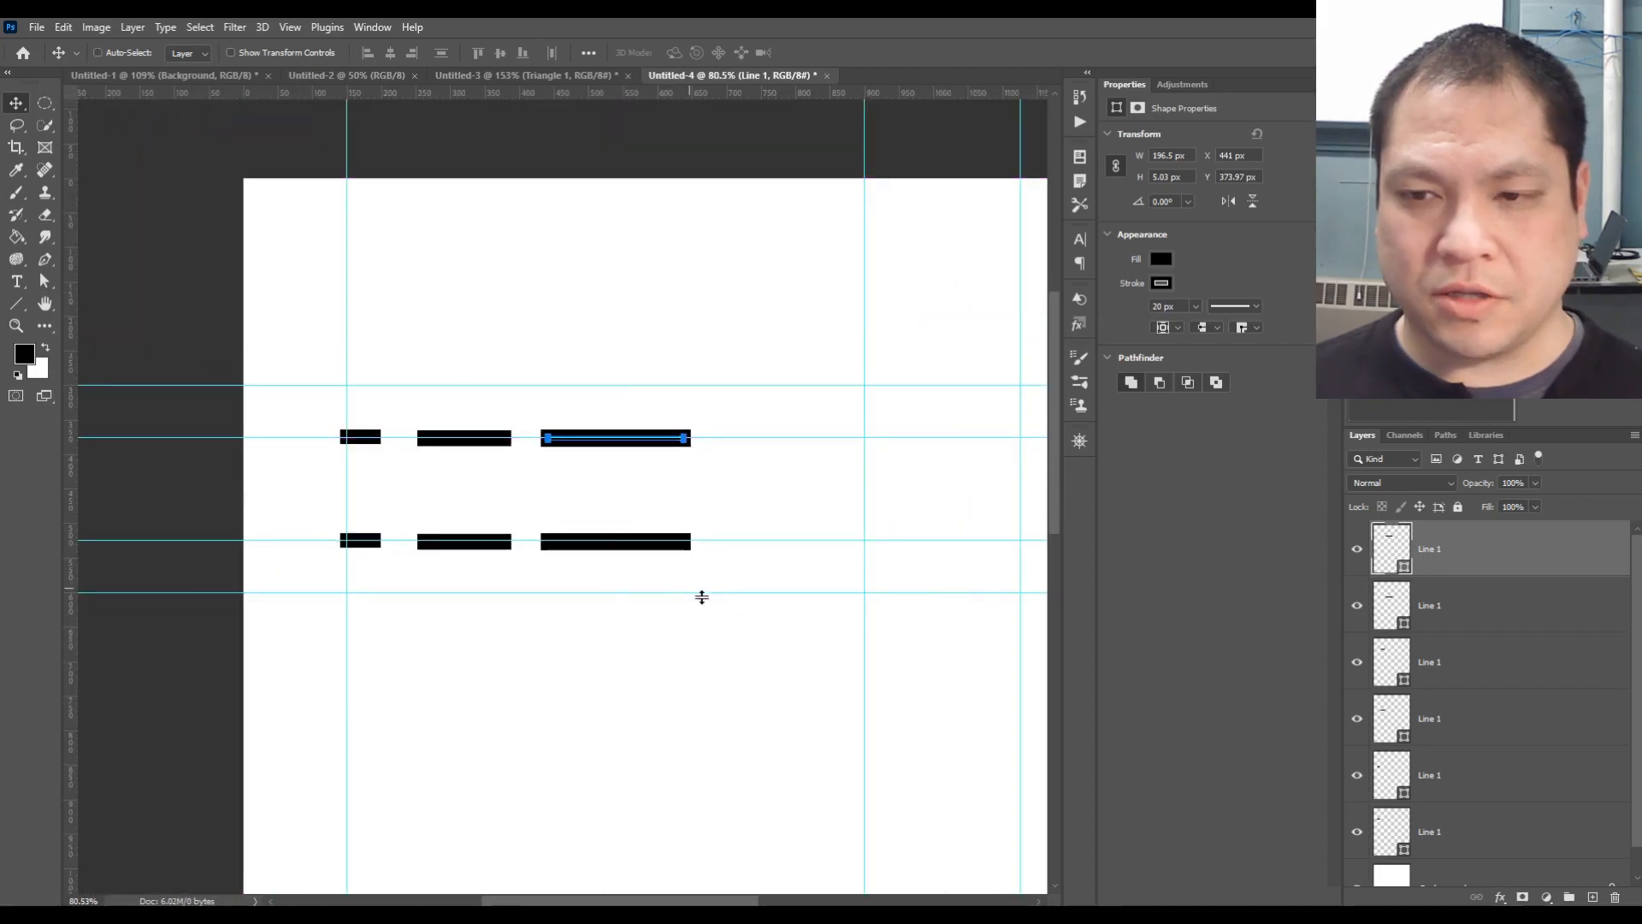
drag(792, 625, 585, 636)
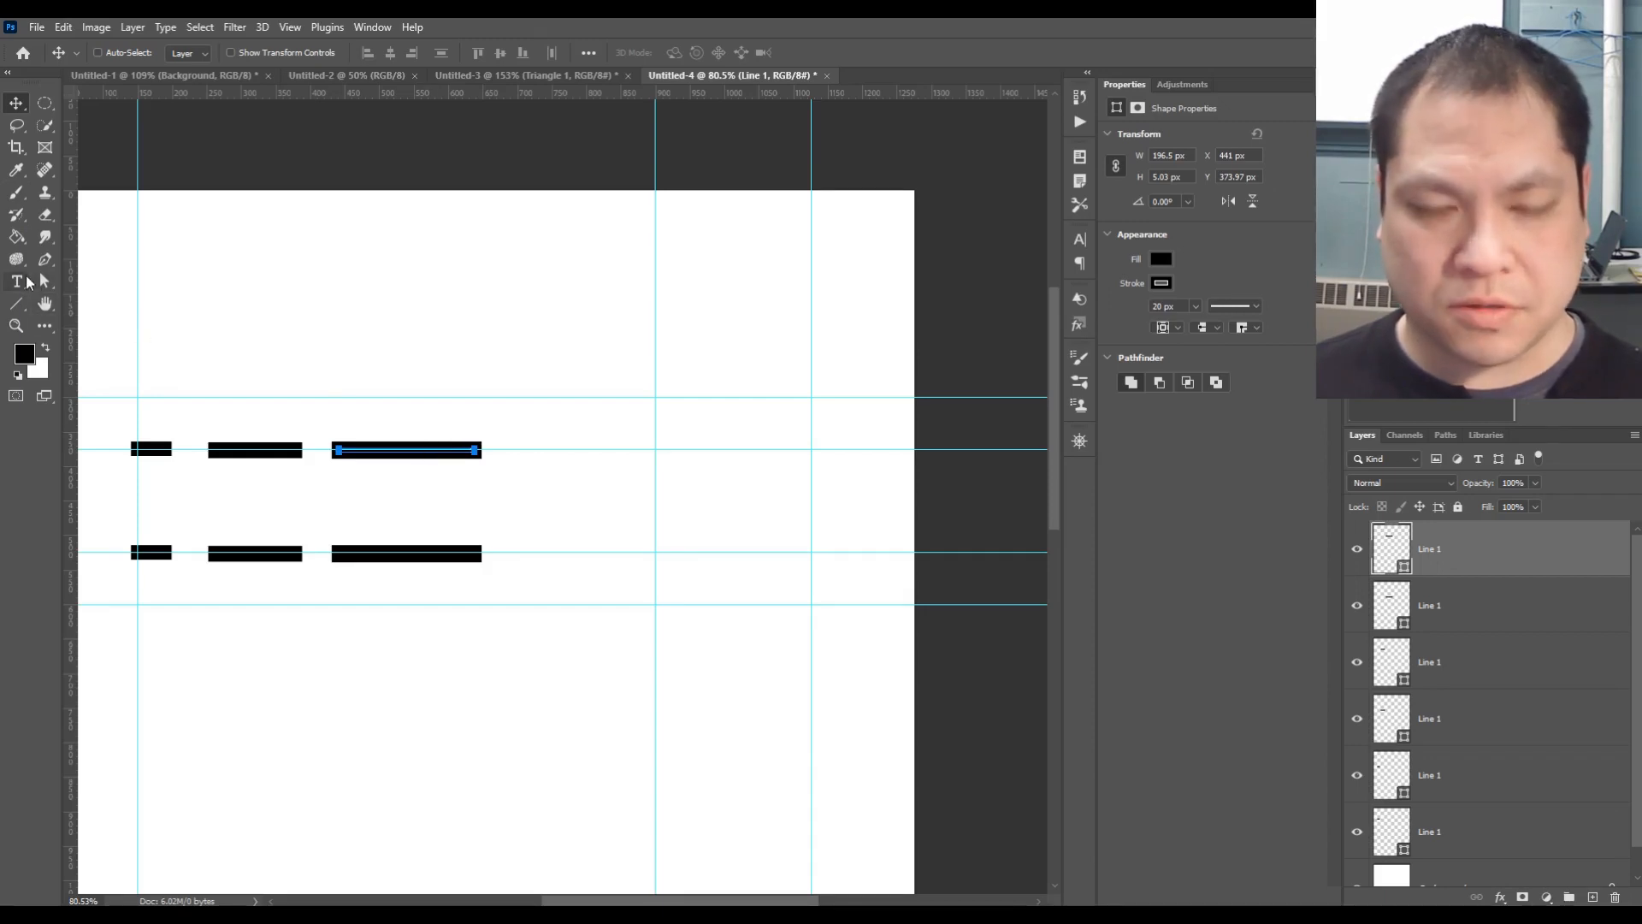
key(ctrl)
drag(546, 470, 634, 448)
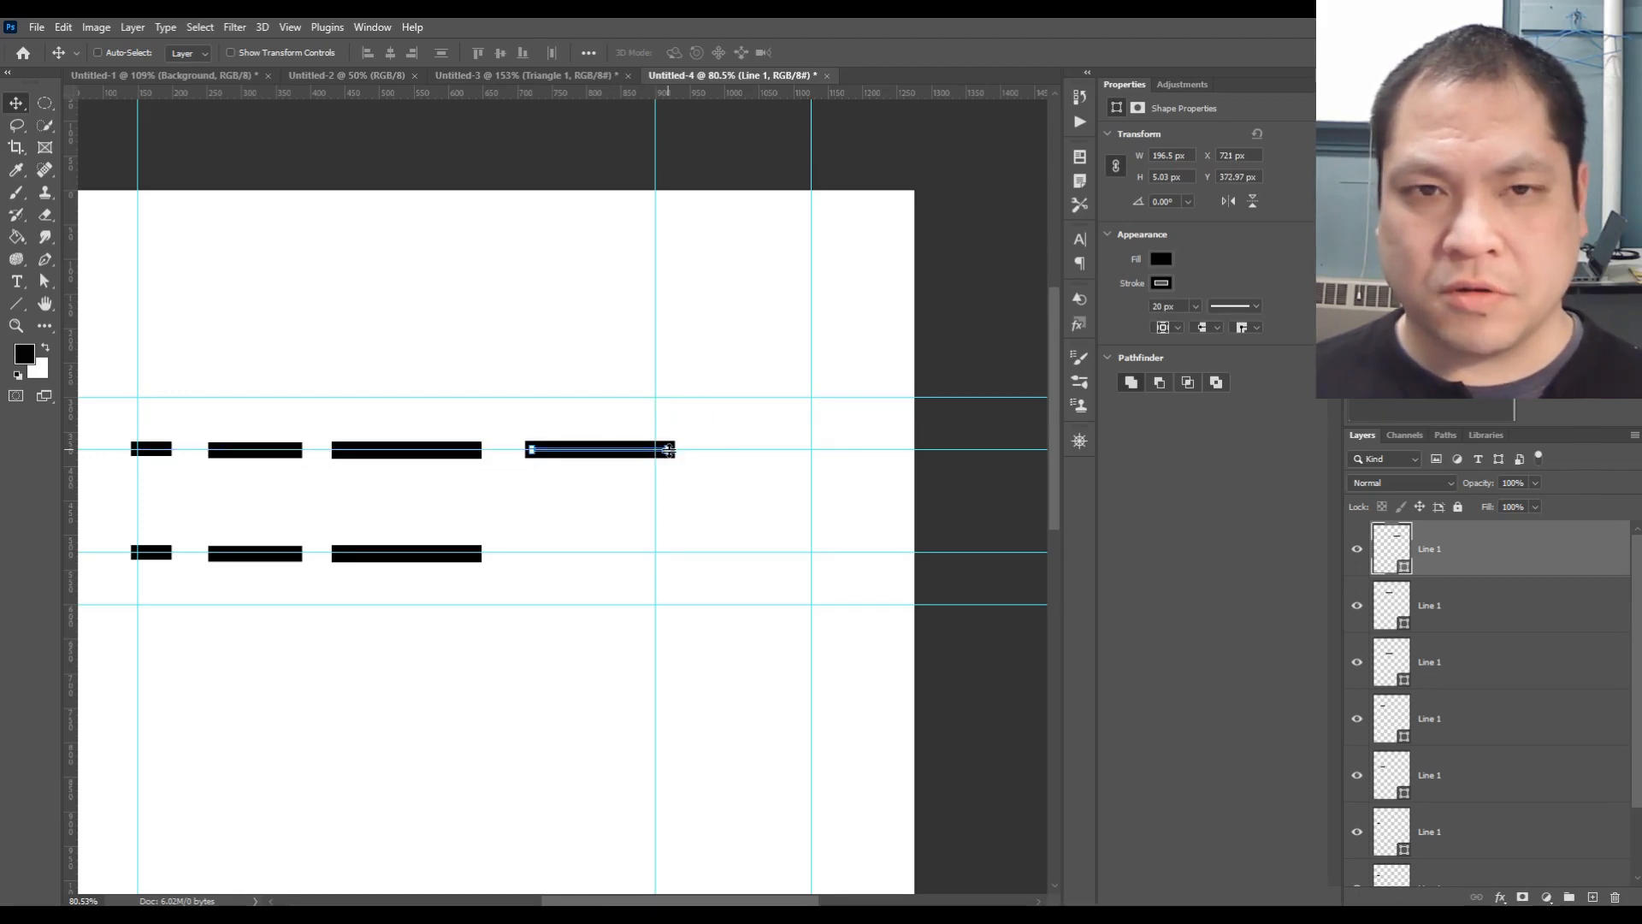
click(14, 306)
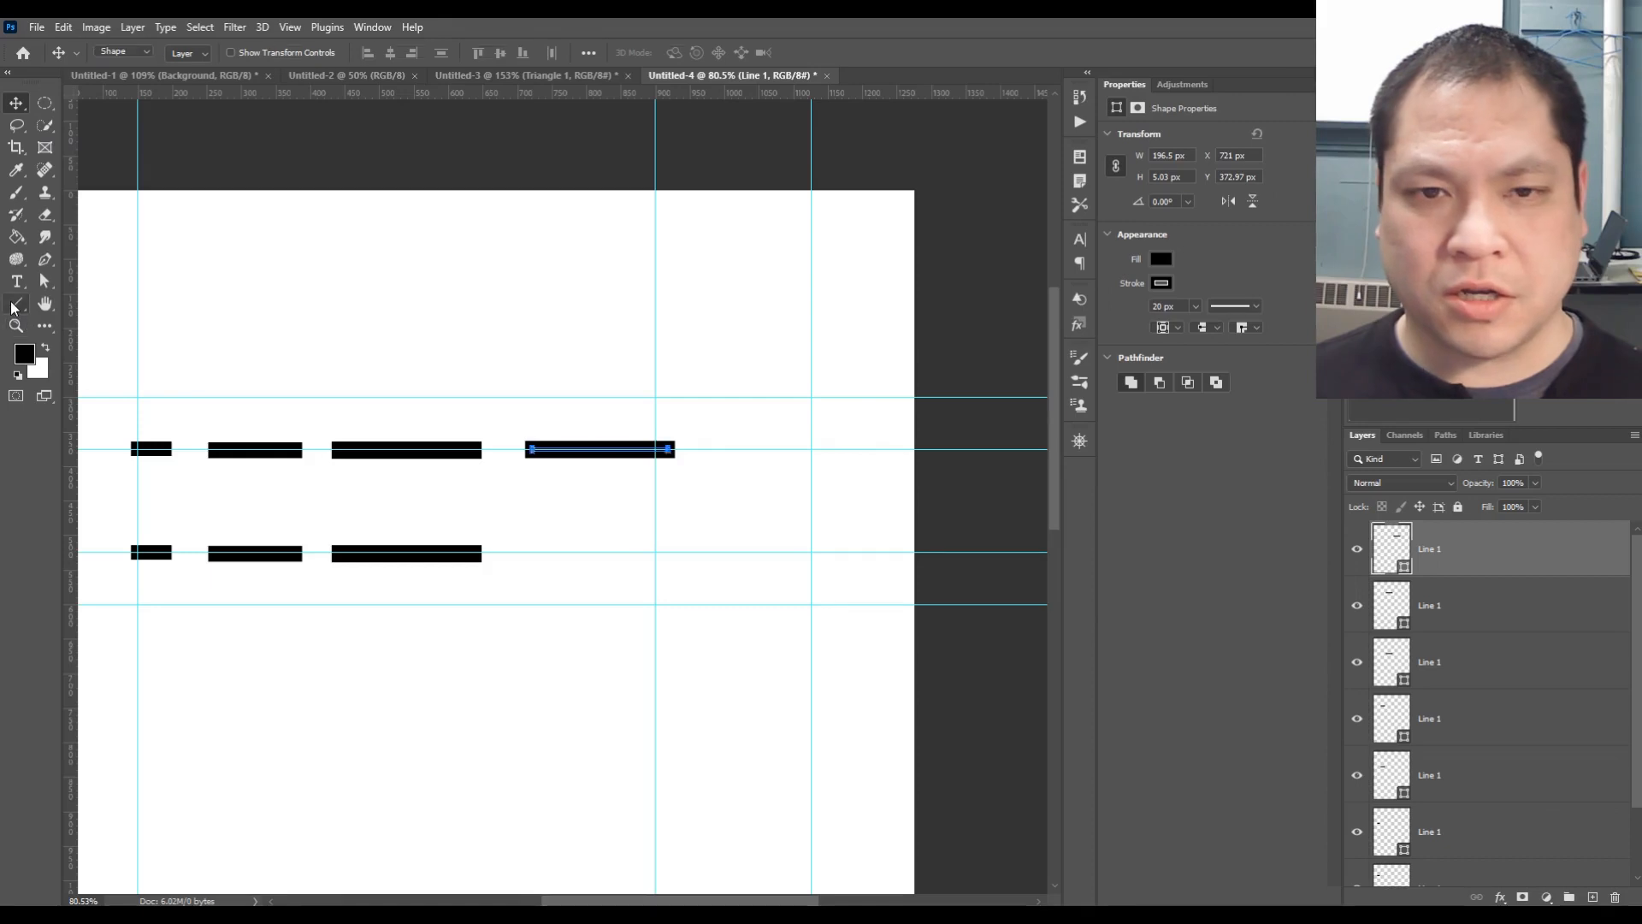
click(14, 306)
drag(667, 451, 654, 447)
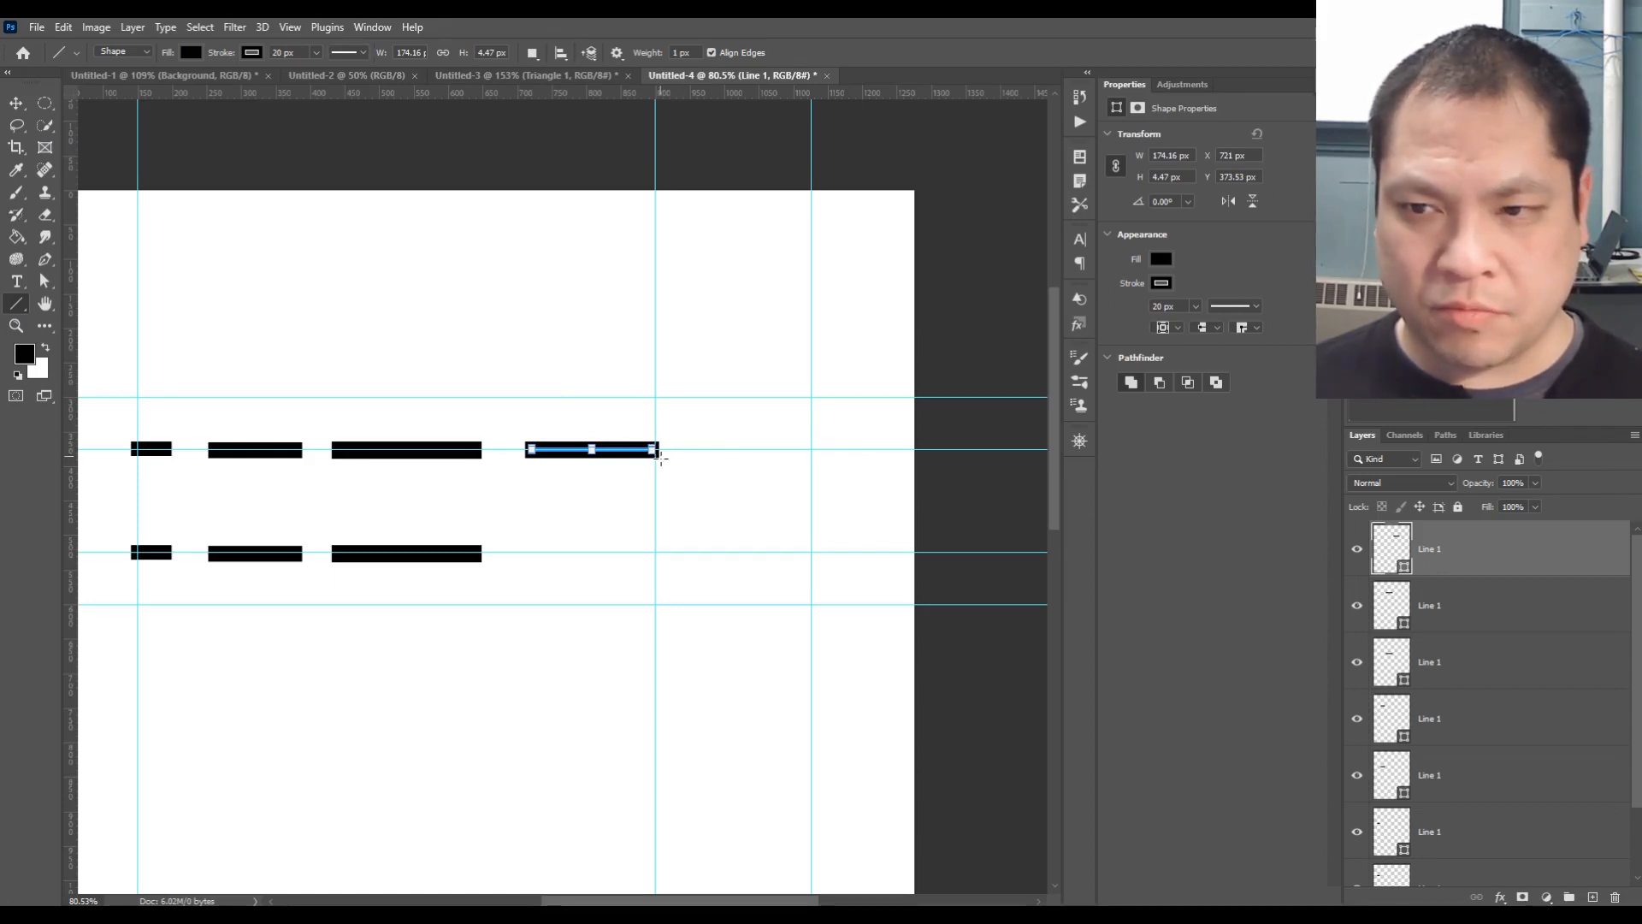
scroll(668, 426, up, 4)
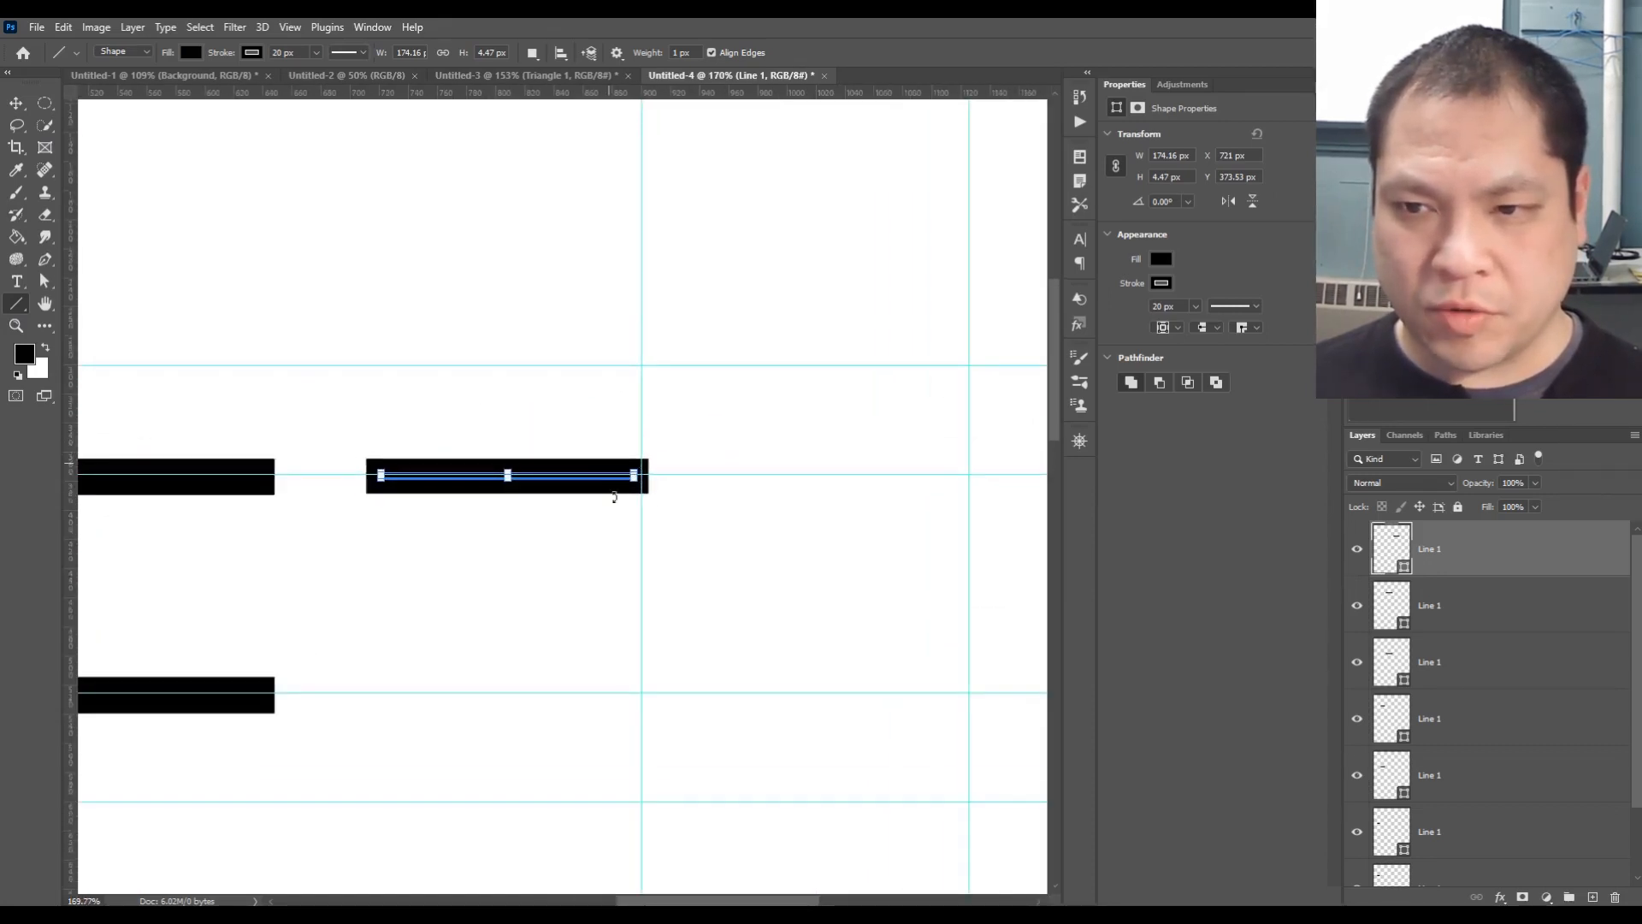
Paste a copy of the fourth dash, rotate it 90° clockwise, and move it onto the middle vertical guide, meeting the upper dash's end
scroll(654, 364, down, 4)
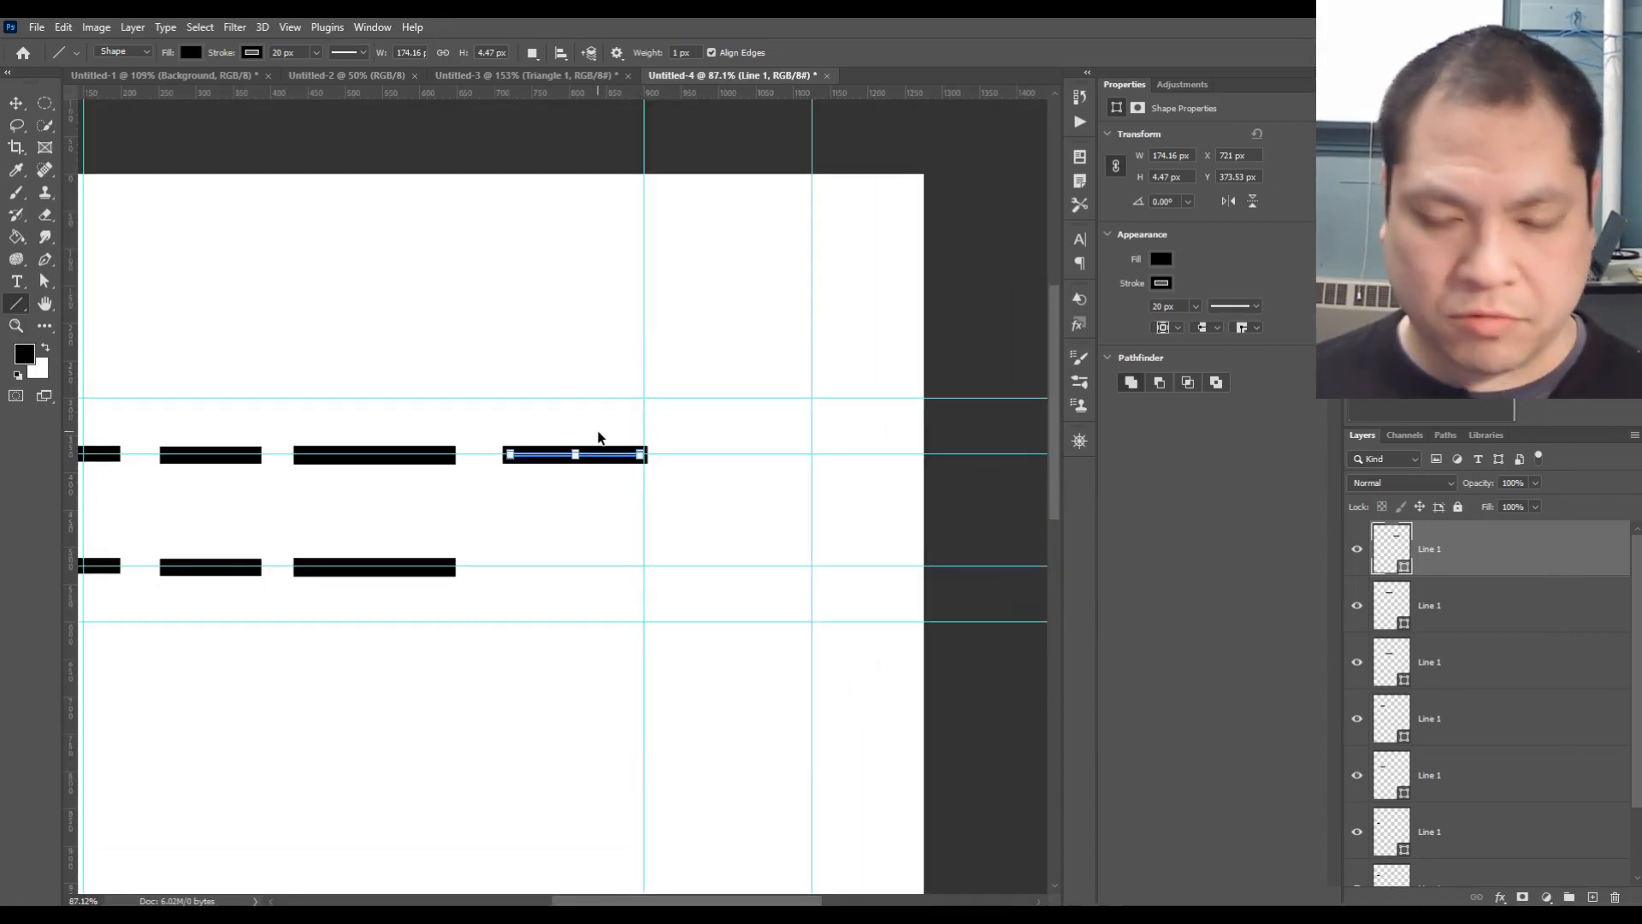
key(ctrl+v)
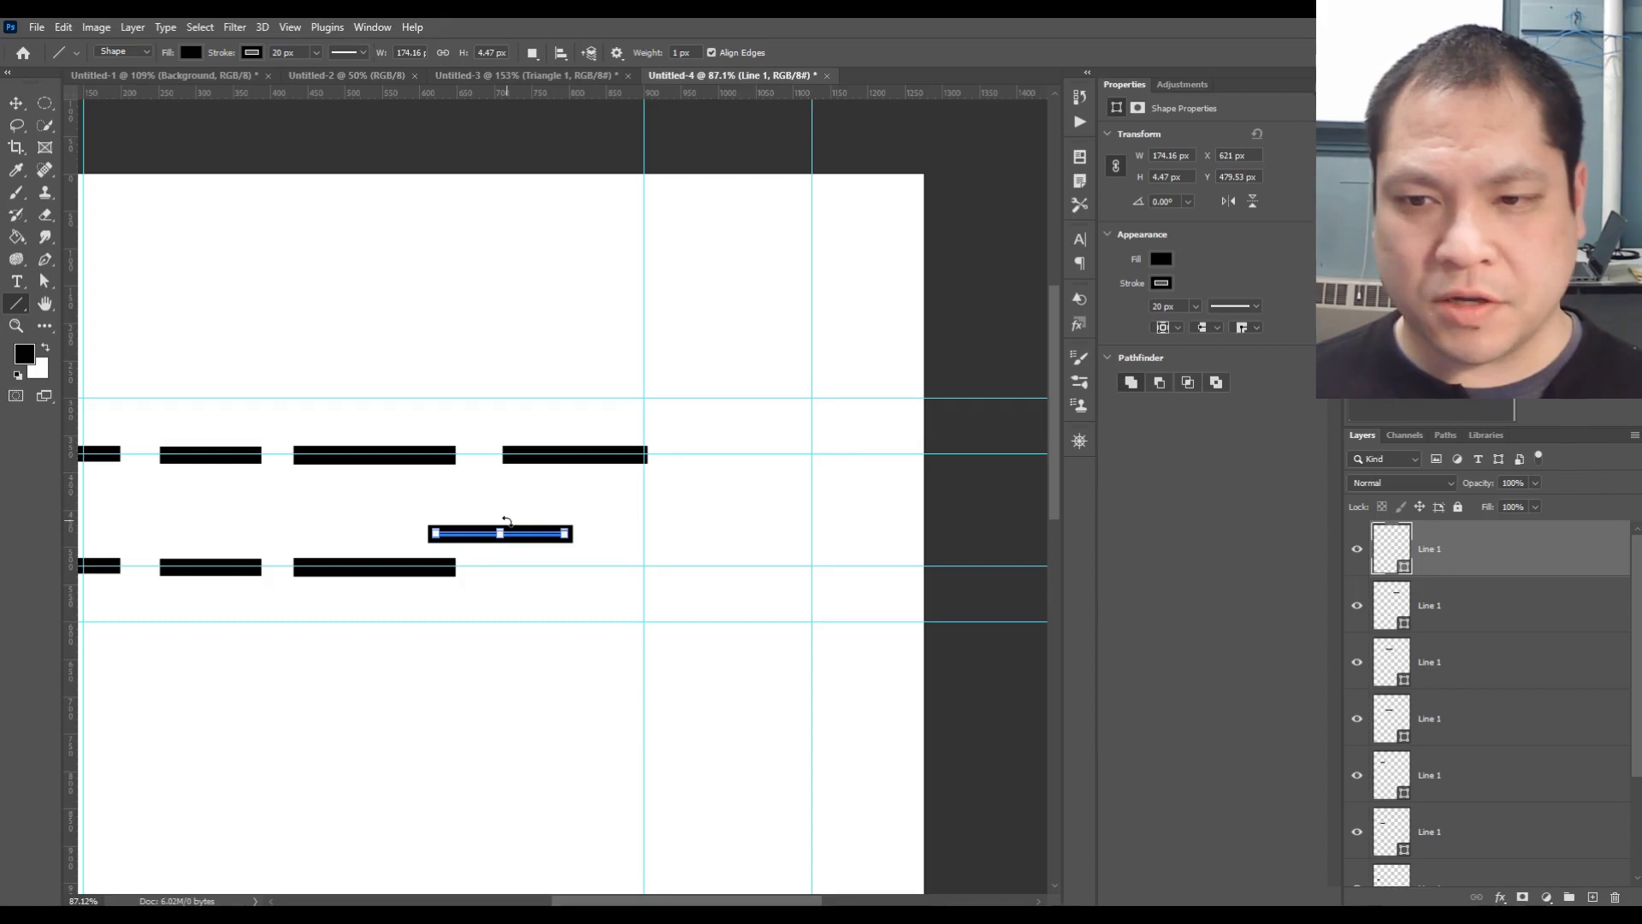
key(v)
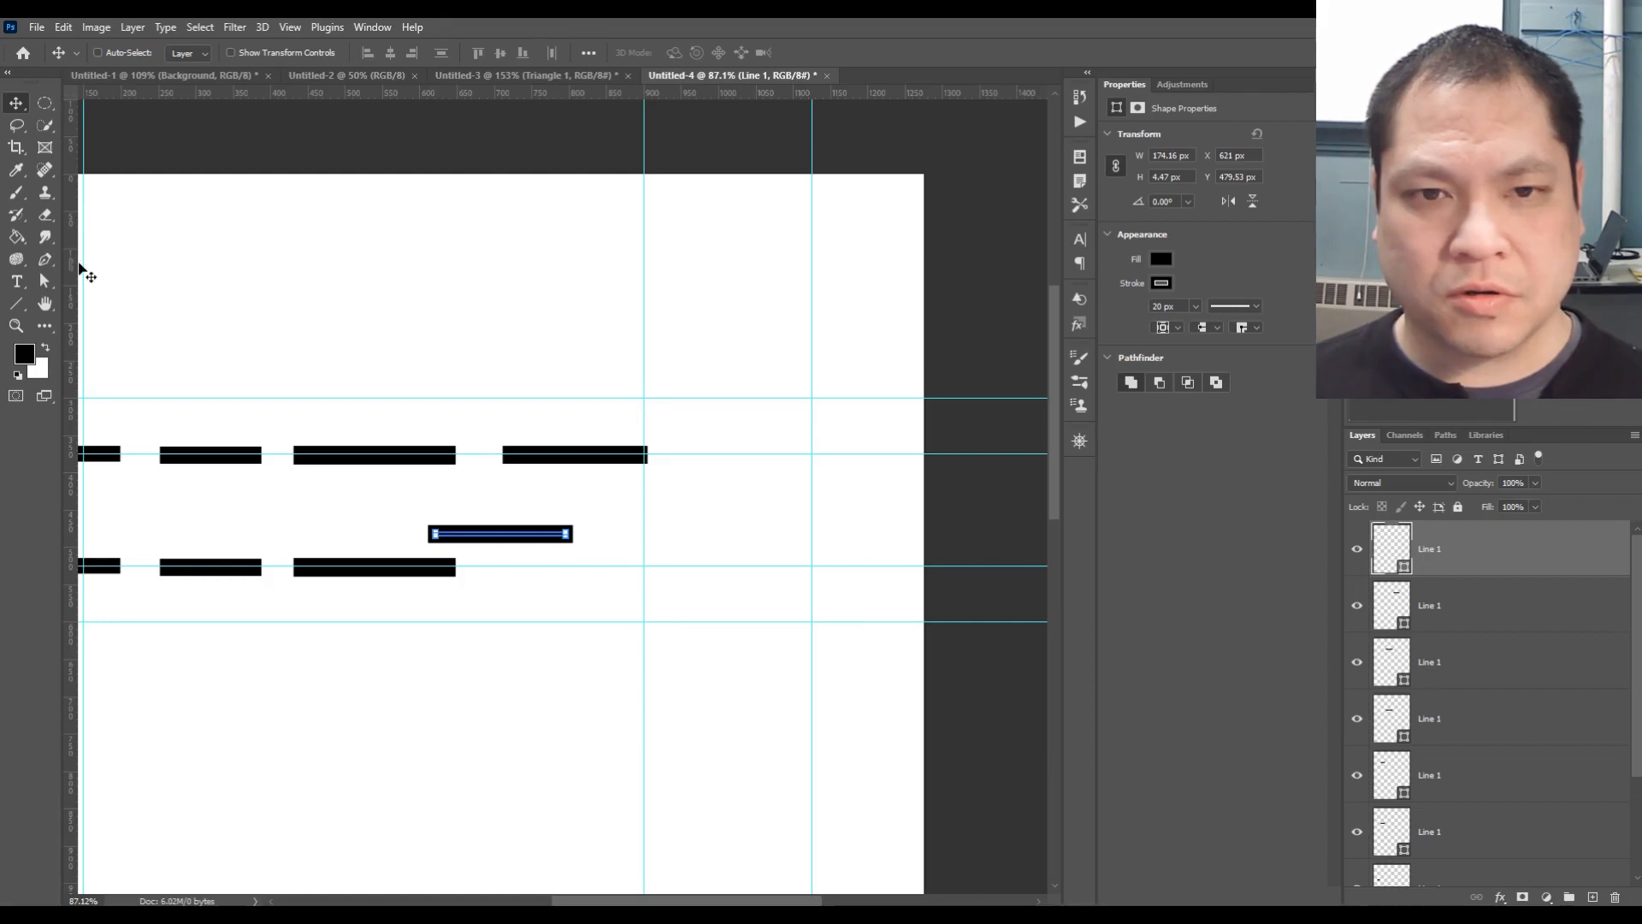
click(96, 29)
mouse_move(64, 31)
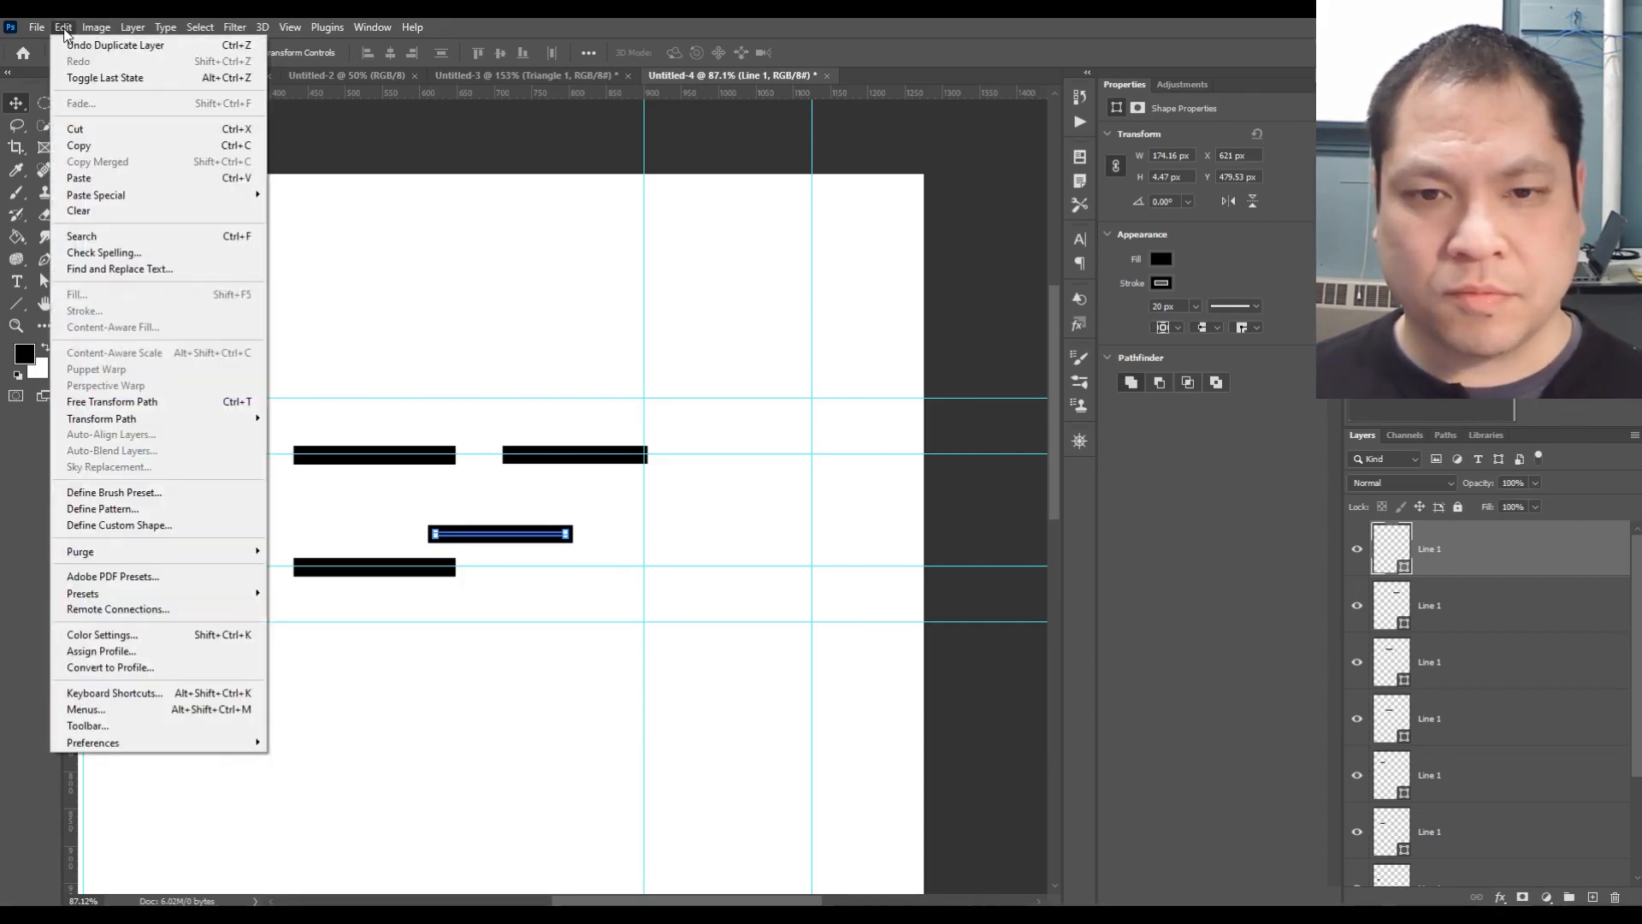
mouse_move(256, 419)
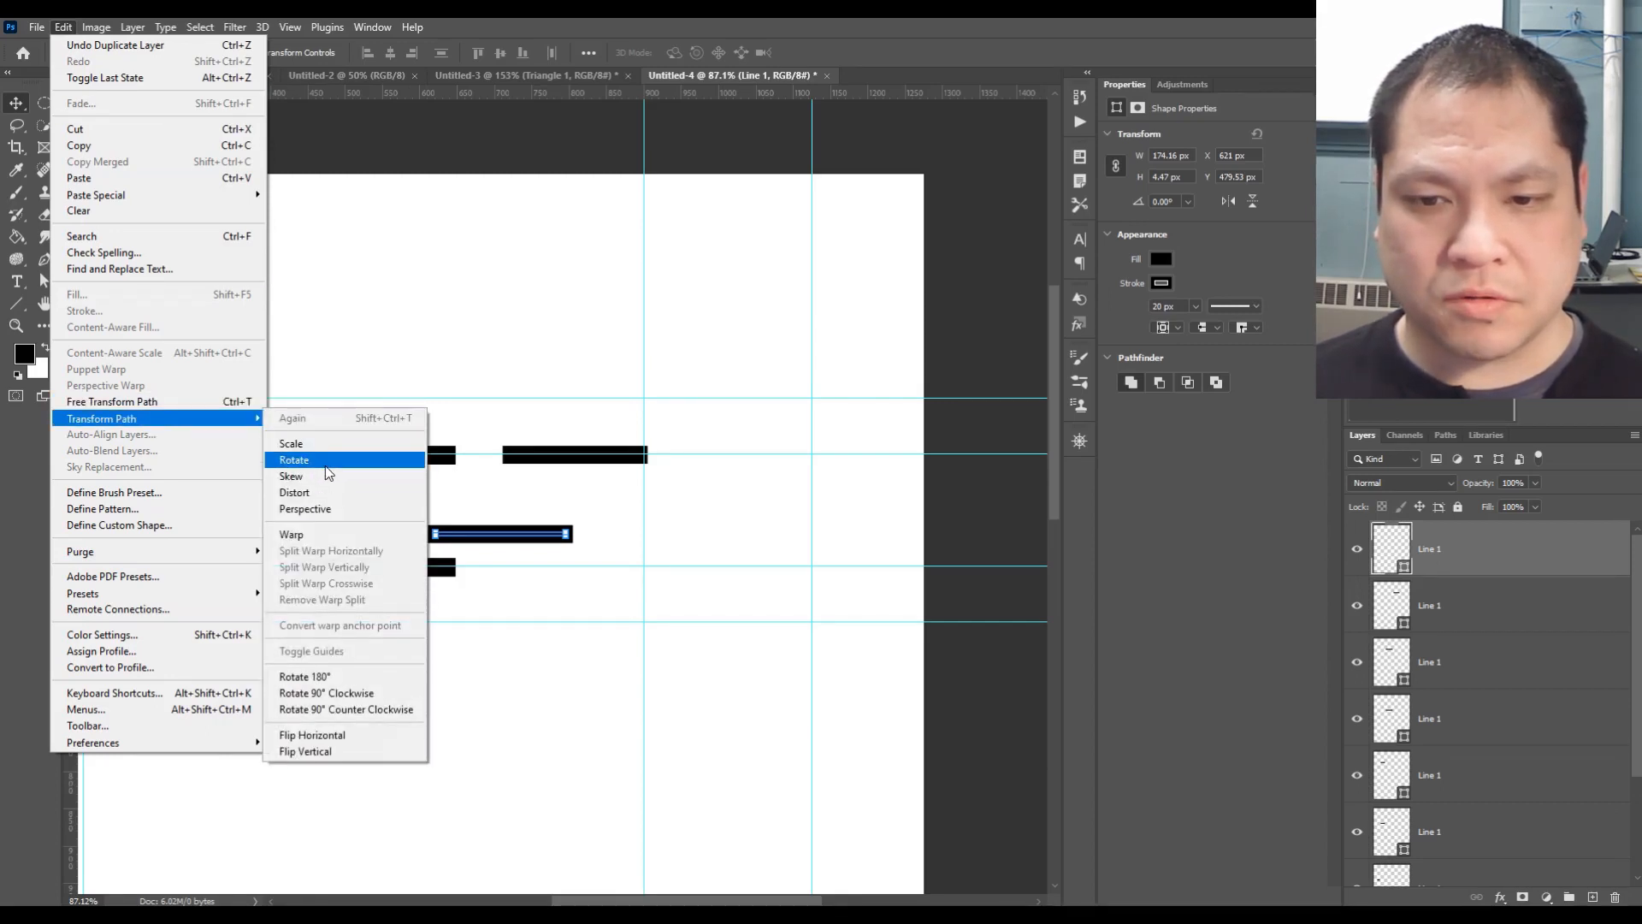
click(331, 699)
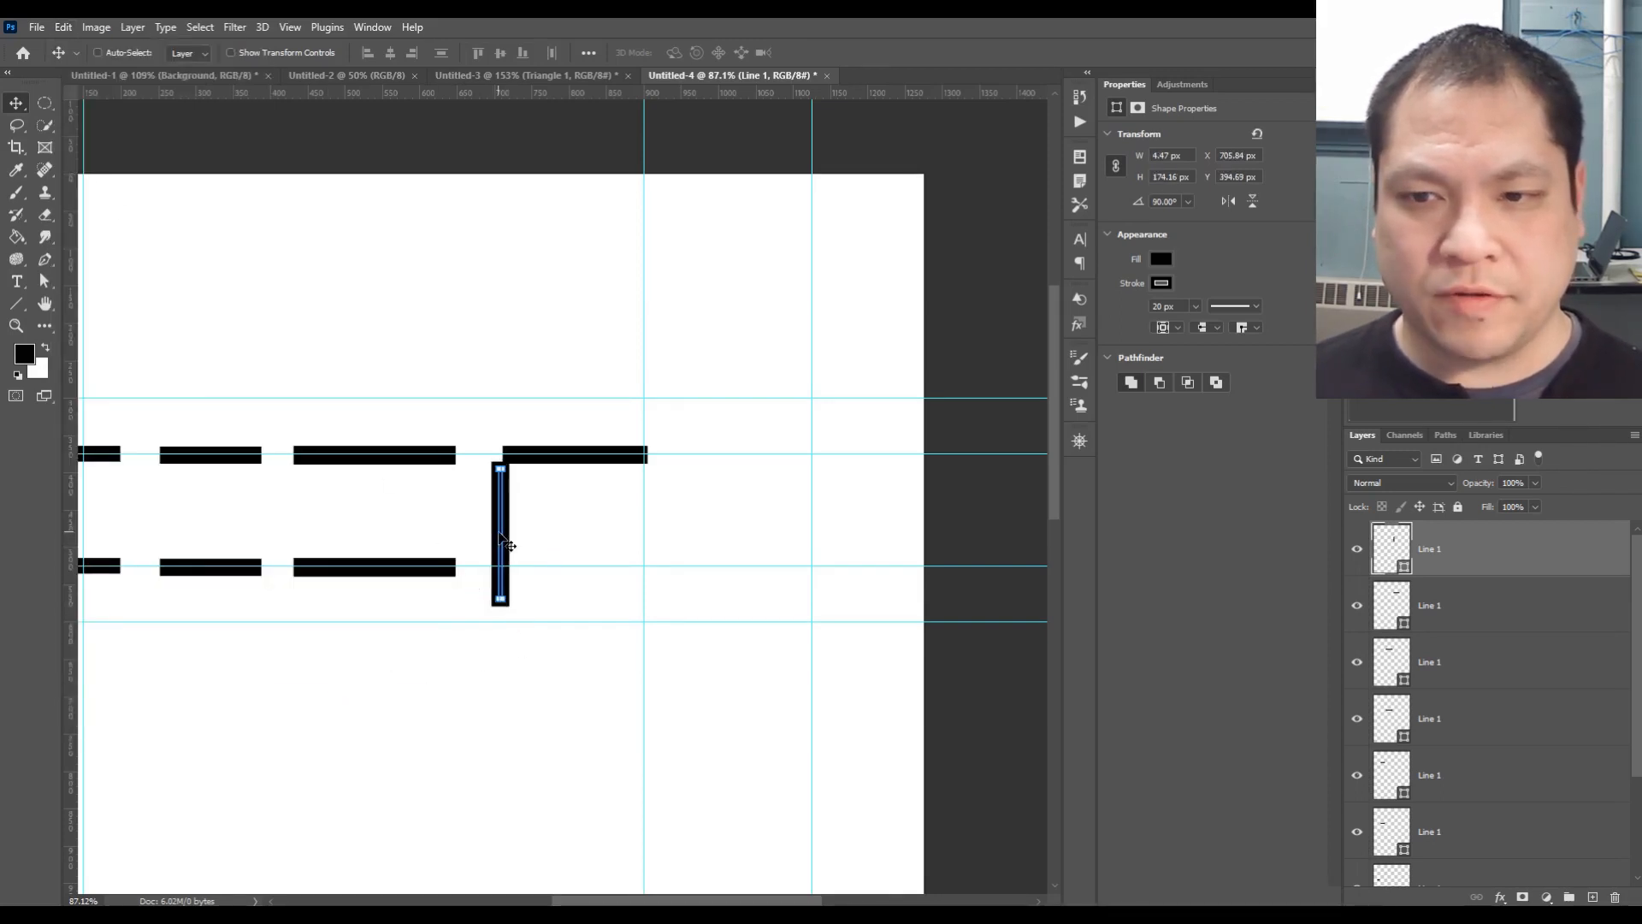
drag(505, 545, 644, 395)
Shorten the vertical line to about 78 px so it spans from the second horizontal guide up to the first
key(u)
scroll(646, 343, up, 6)
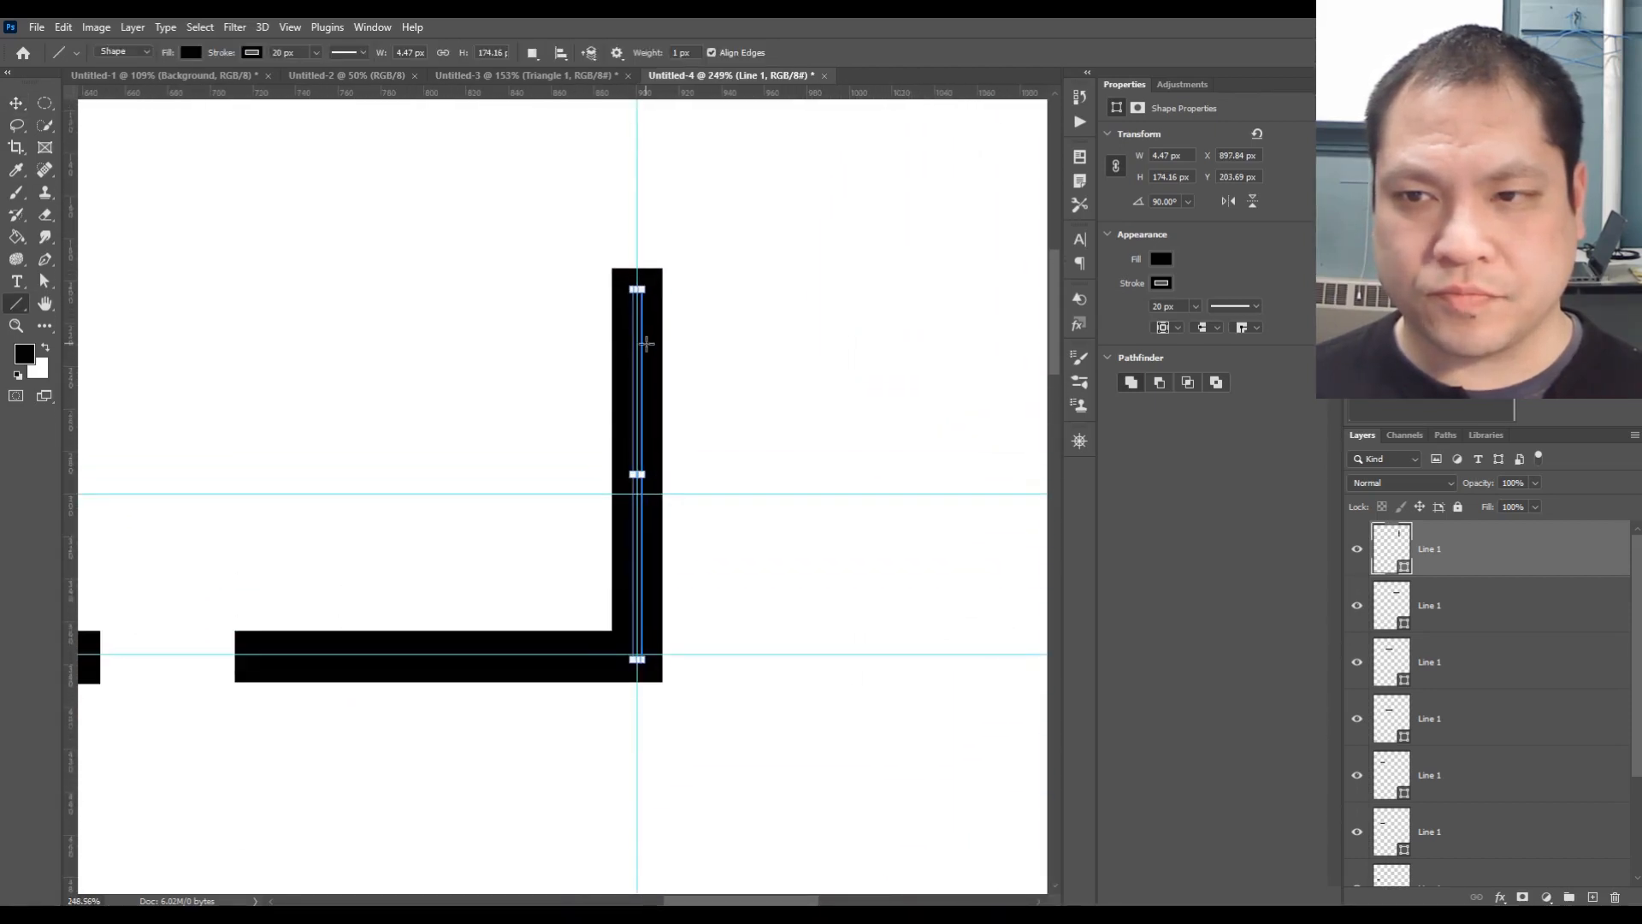
scroll(646, 343, up, 2)
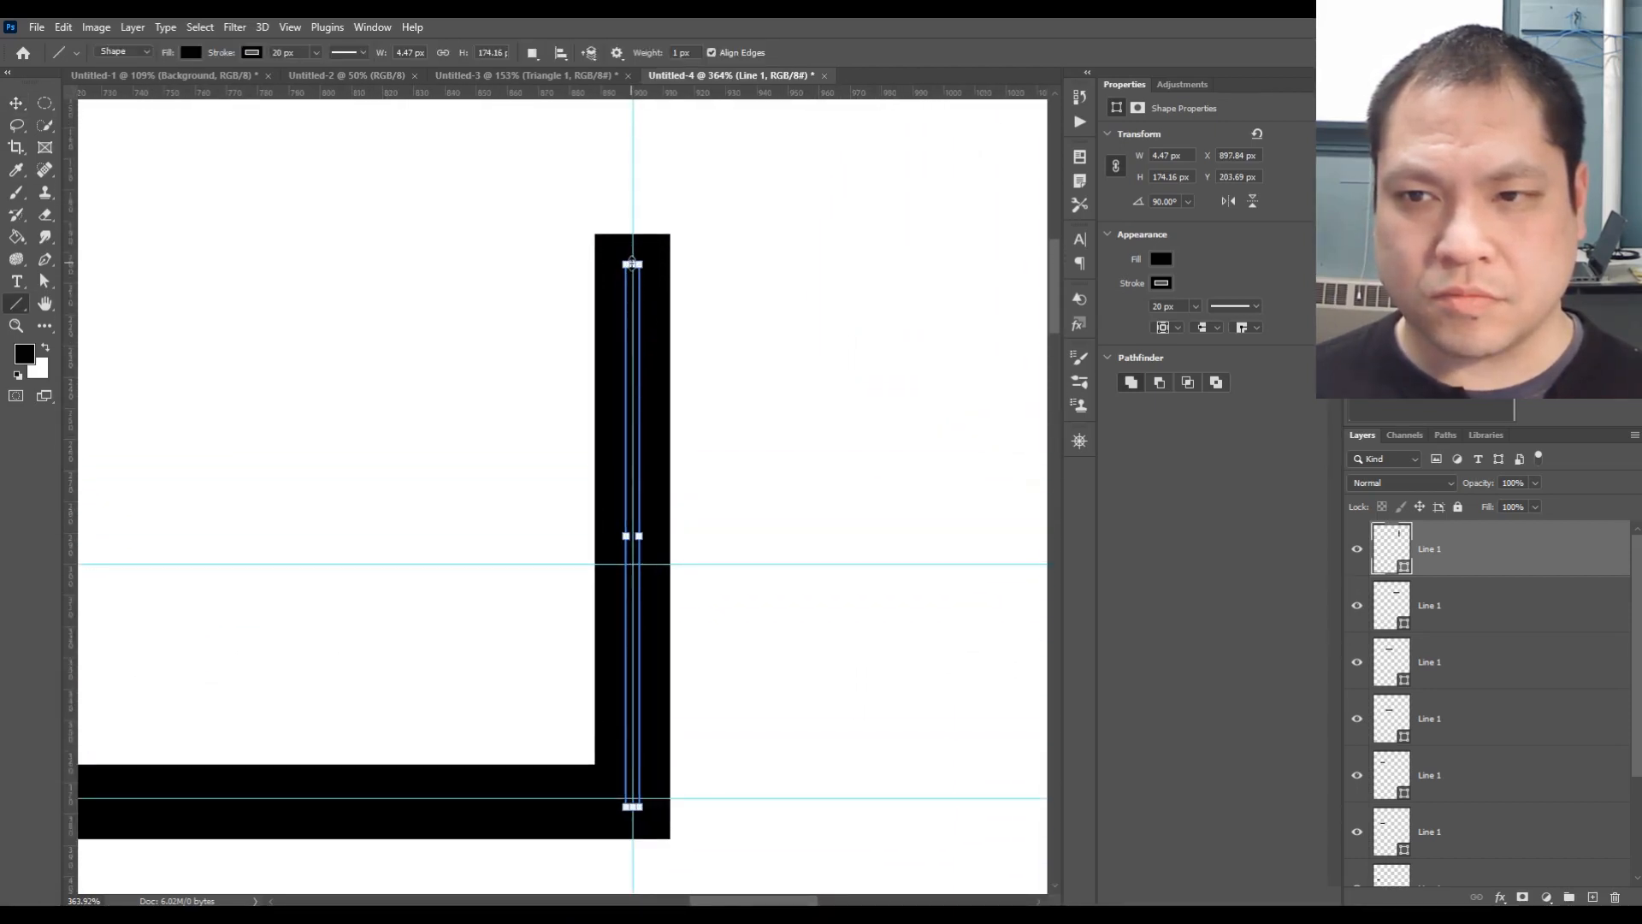
drag(633, 260, 646, 566)
scroll(647, 564, down, 3)
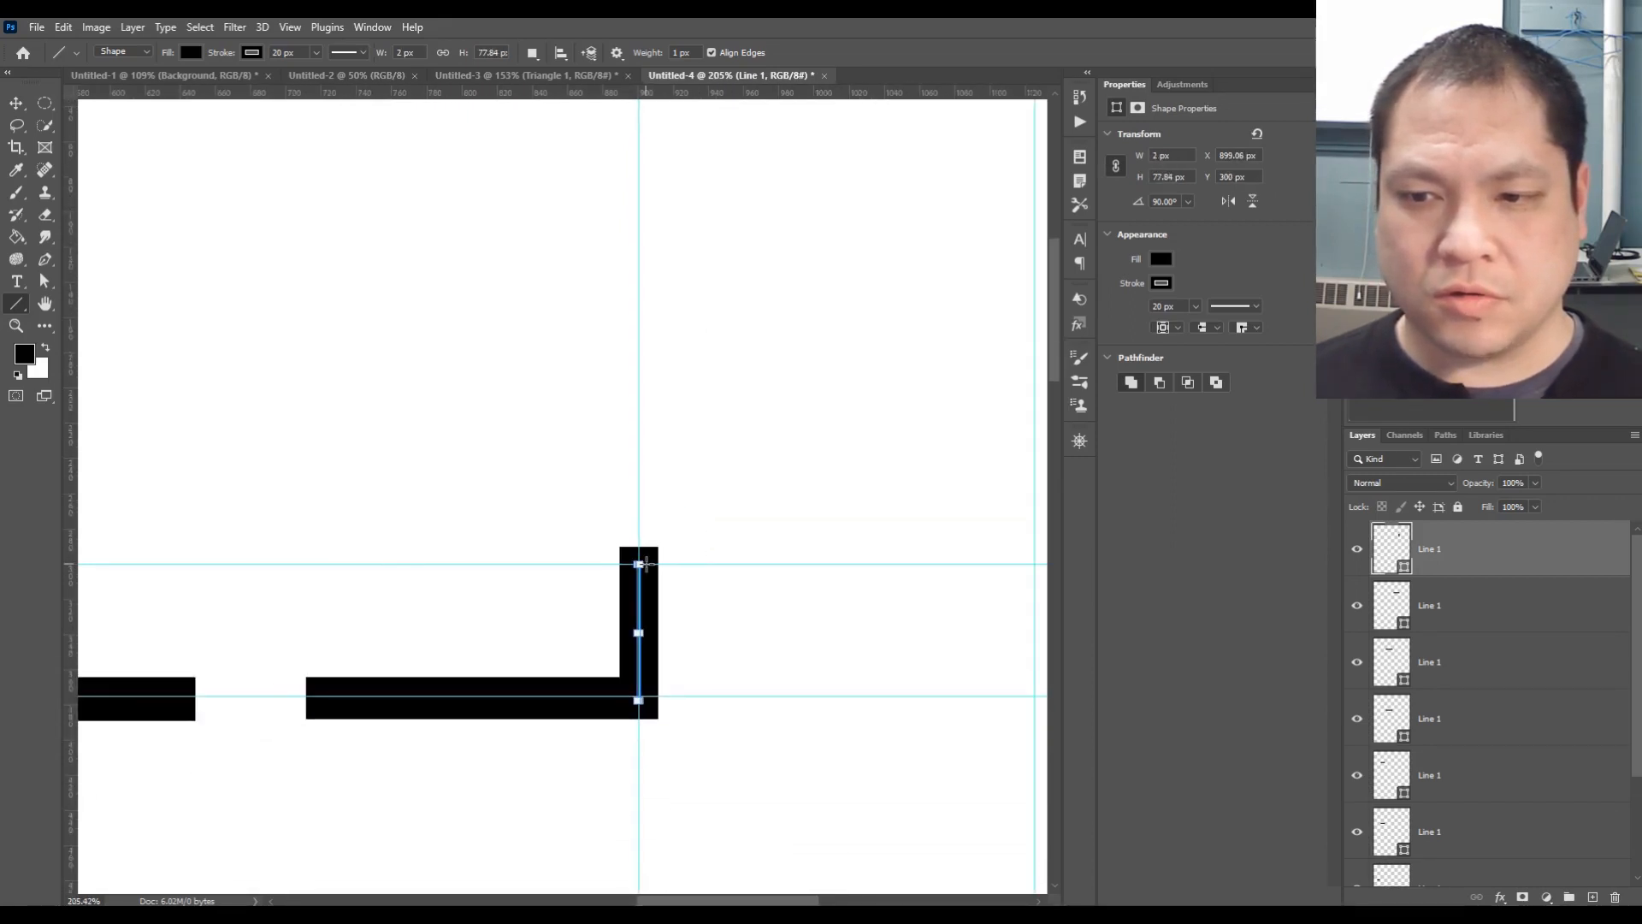
Try to draw a diagonal line about 261 px long from the vertical line's upper end down to the rightmost vertical guide
scroll(646, 565, down, 3)
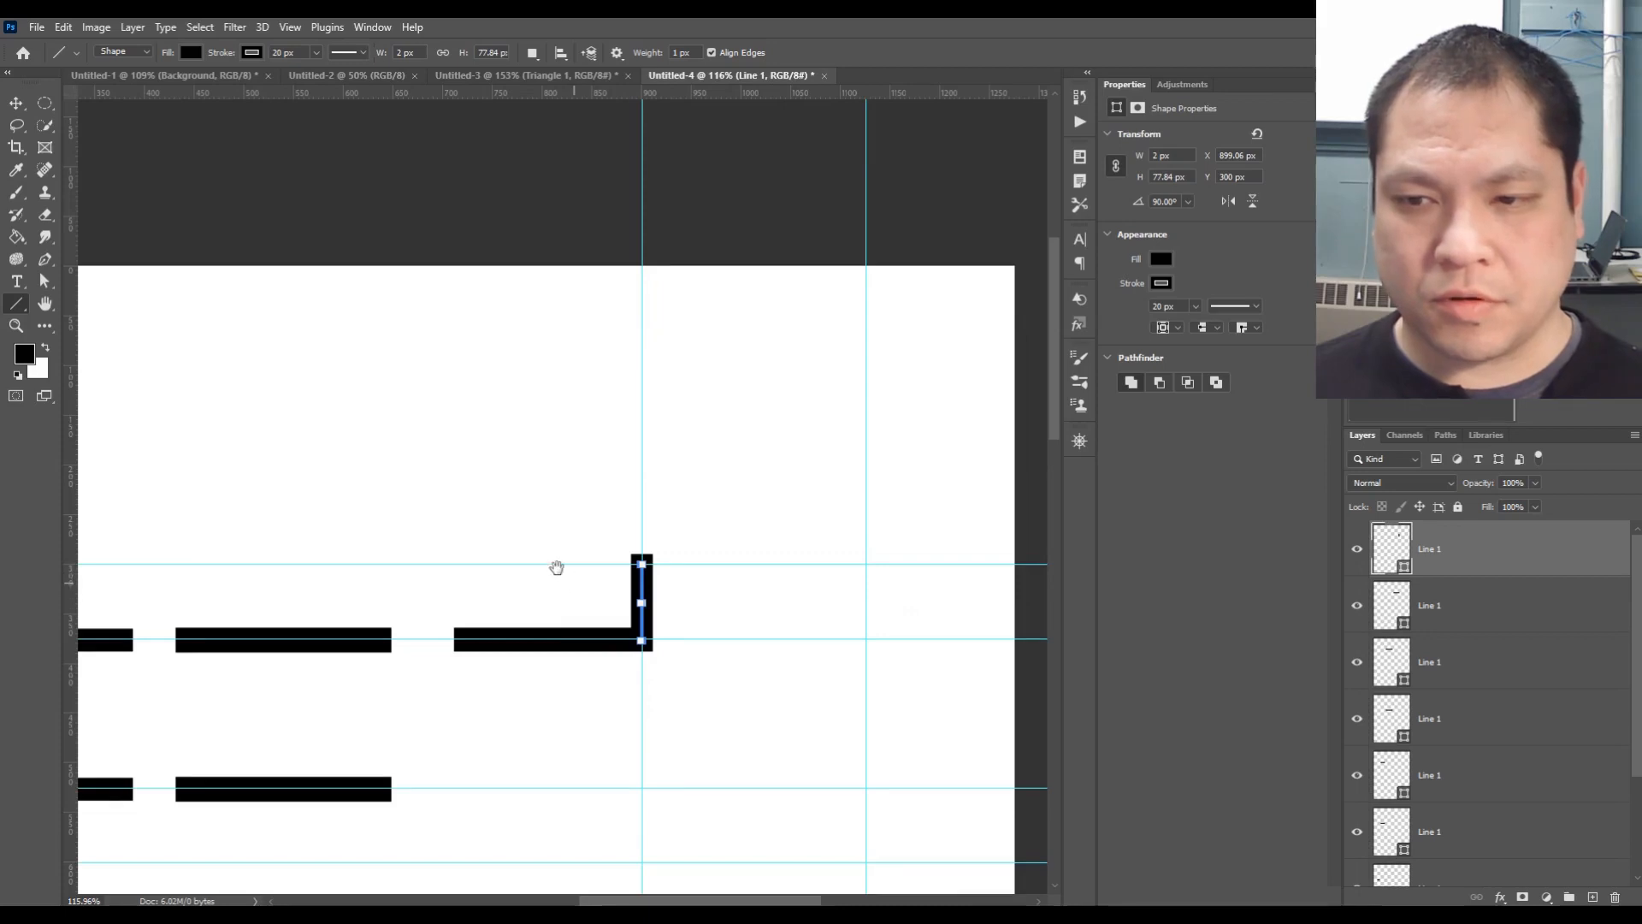
drag(554, 566, 431, 416)
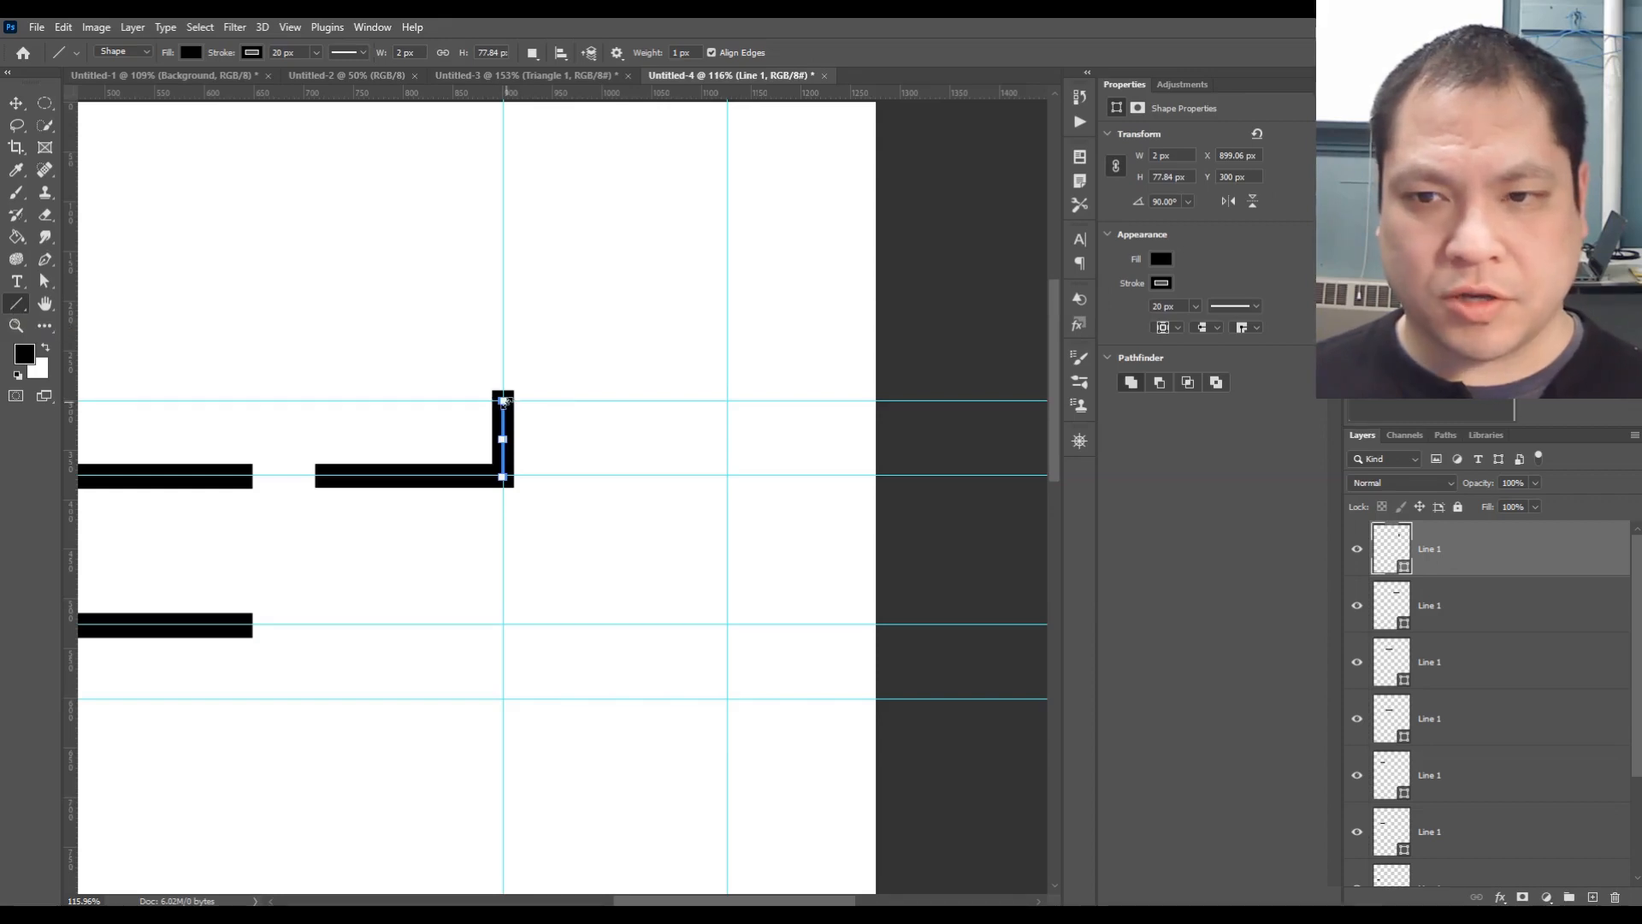
mouse_move(503, 399)
mouse_down()
mouse_move(665, 462)
mouse_move(722, 523)
mouse_move(730, 602)
mouse_move(726, 532)
mouse_up()
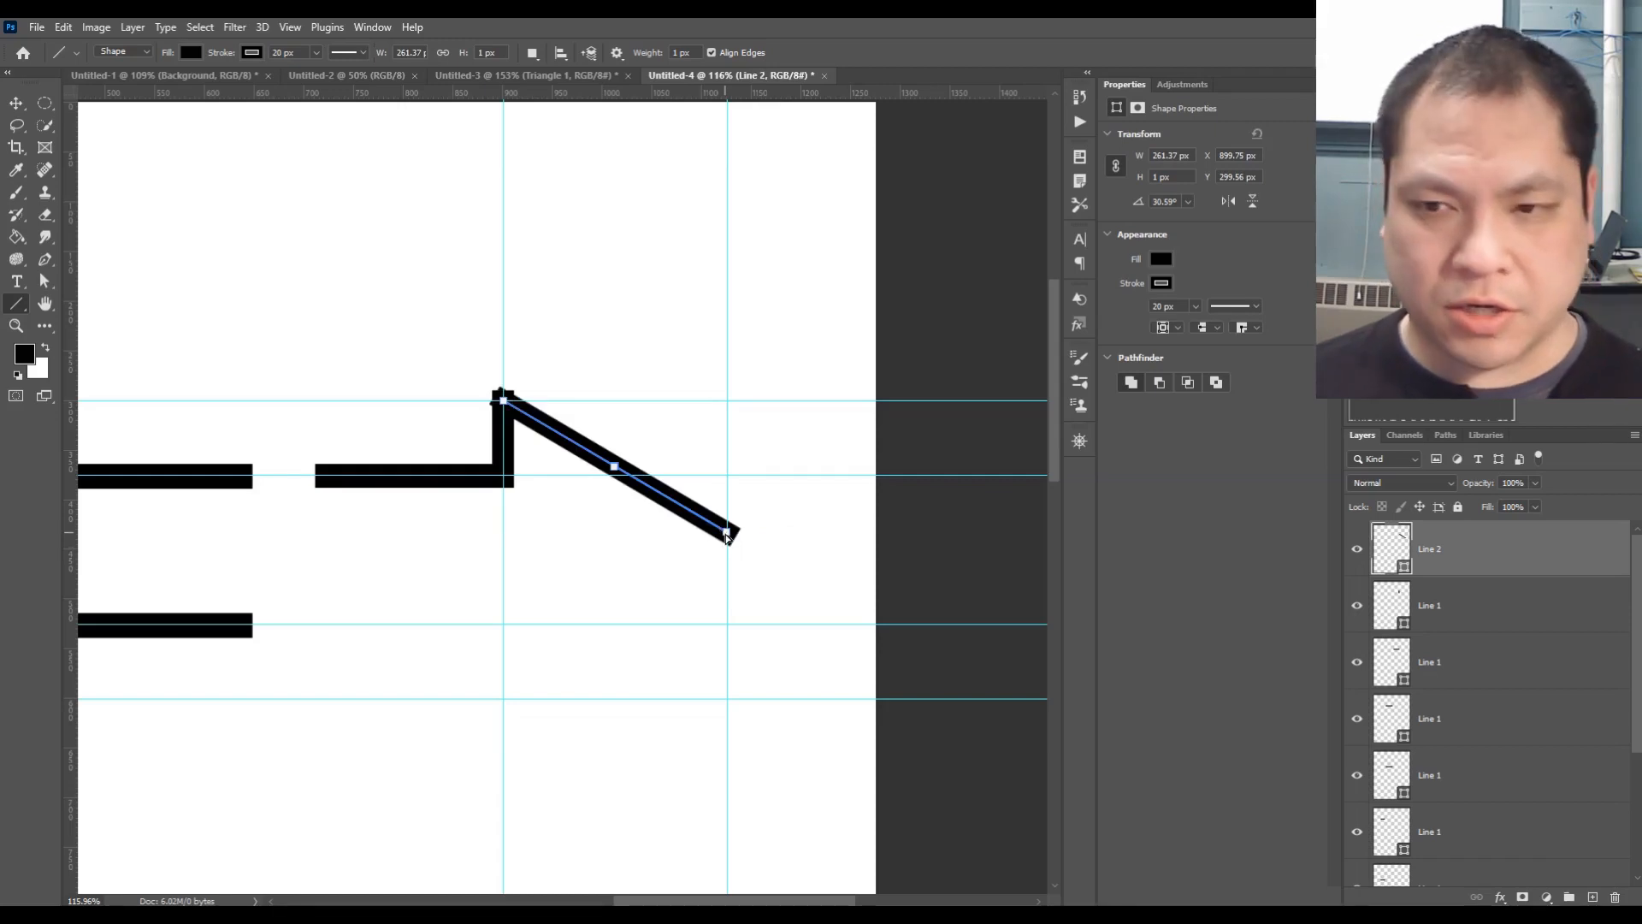
key(ctrl+z)
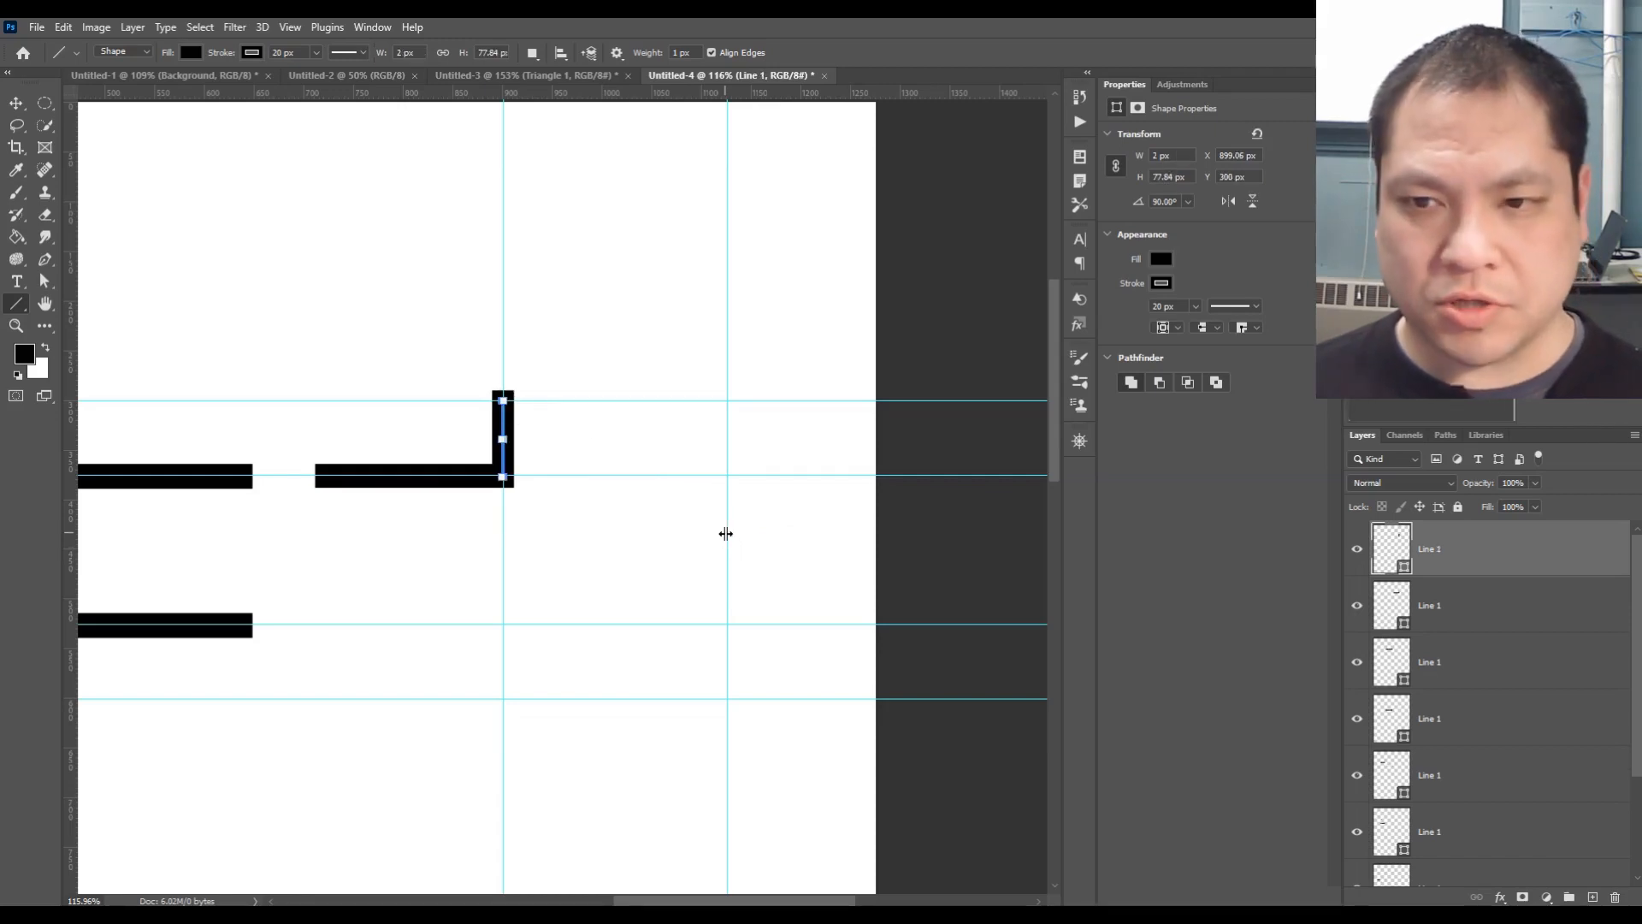
Show the grid and draw a diagonal line about 270 px long from the vertical line's upper end down to the rightmost vertical guide
click(291, 27)
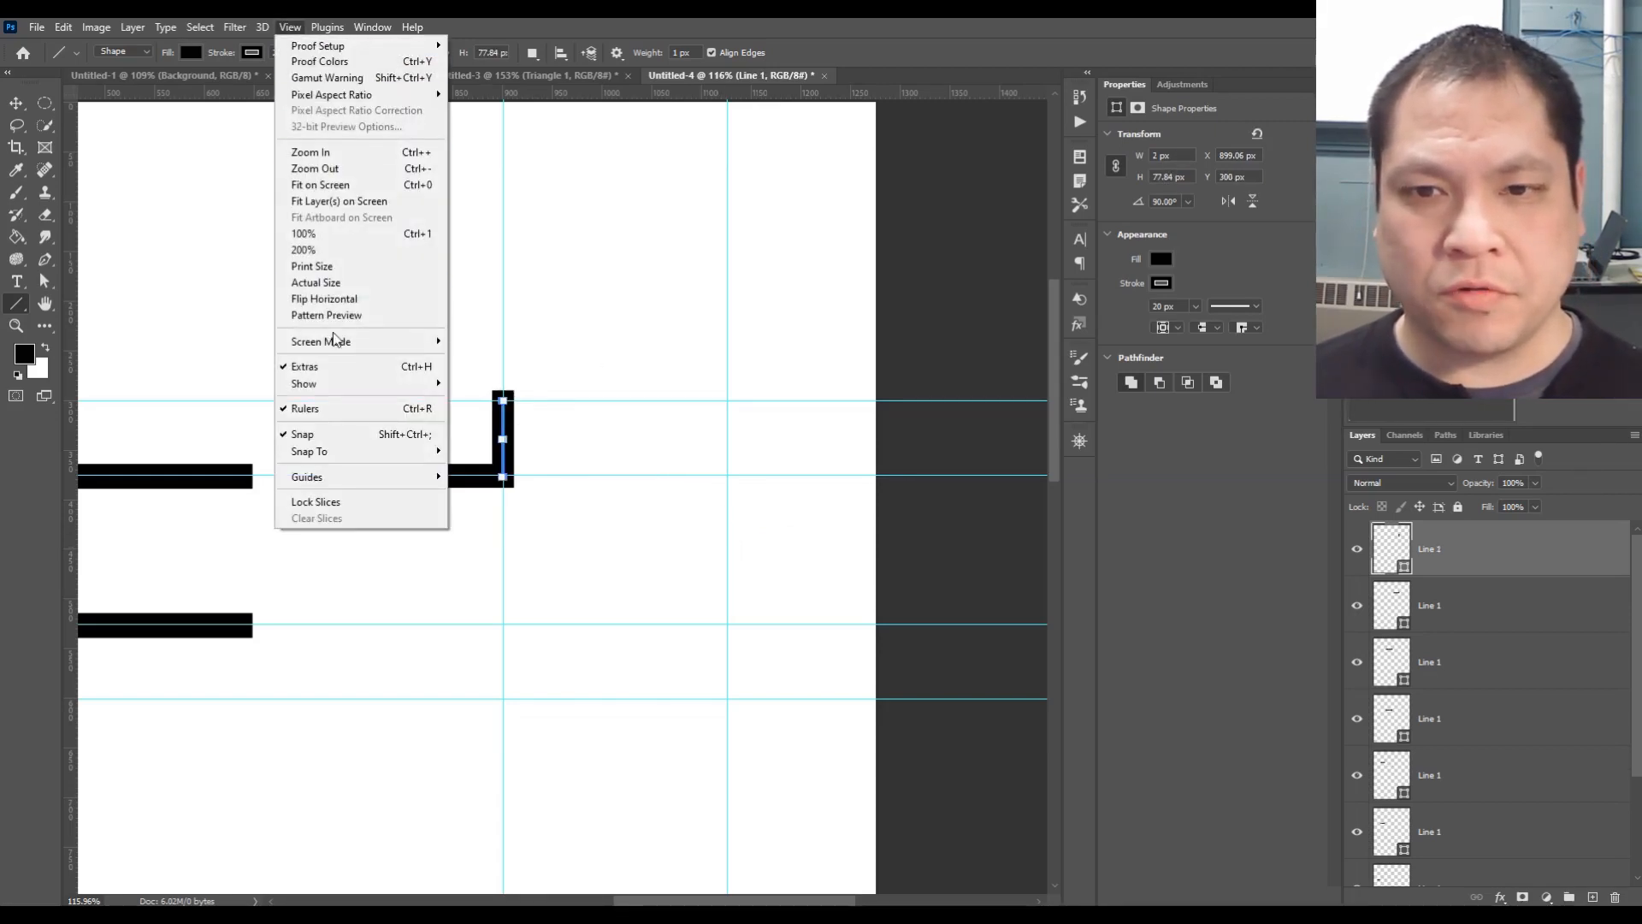
mouse_move(340, 383)
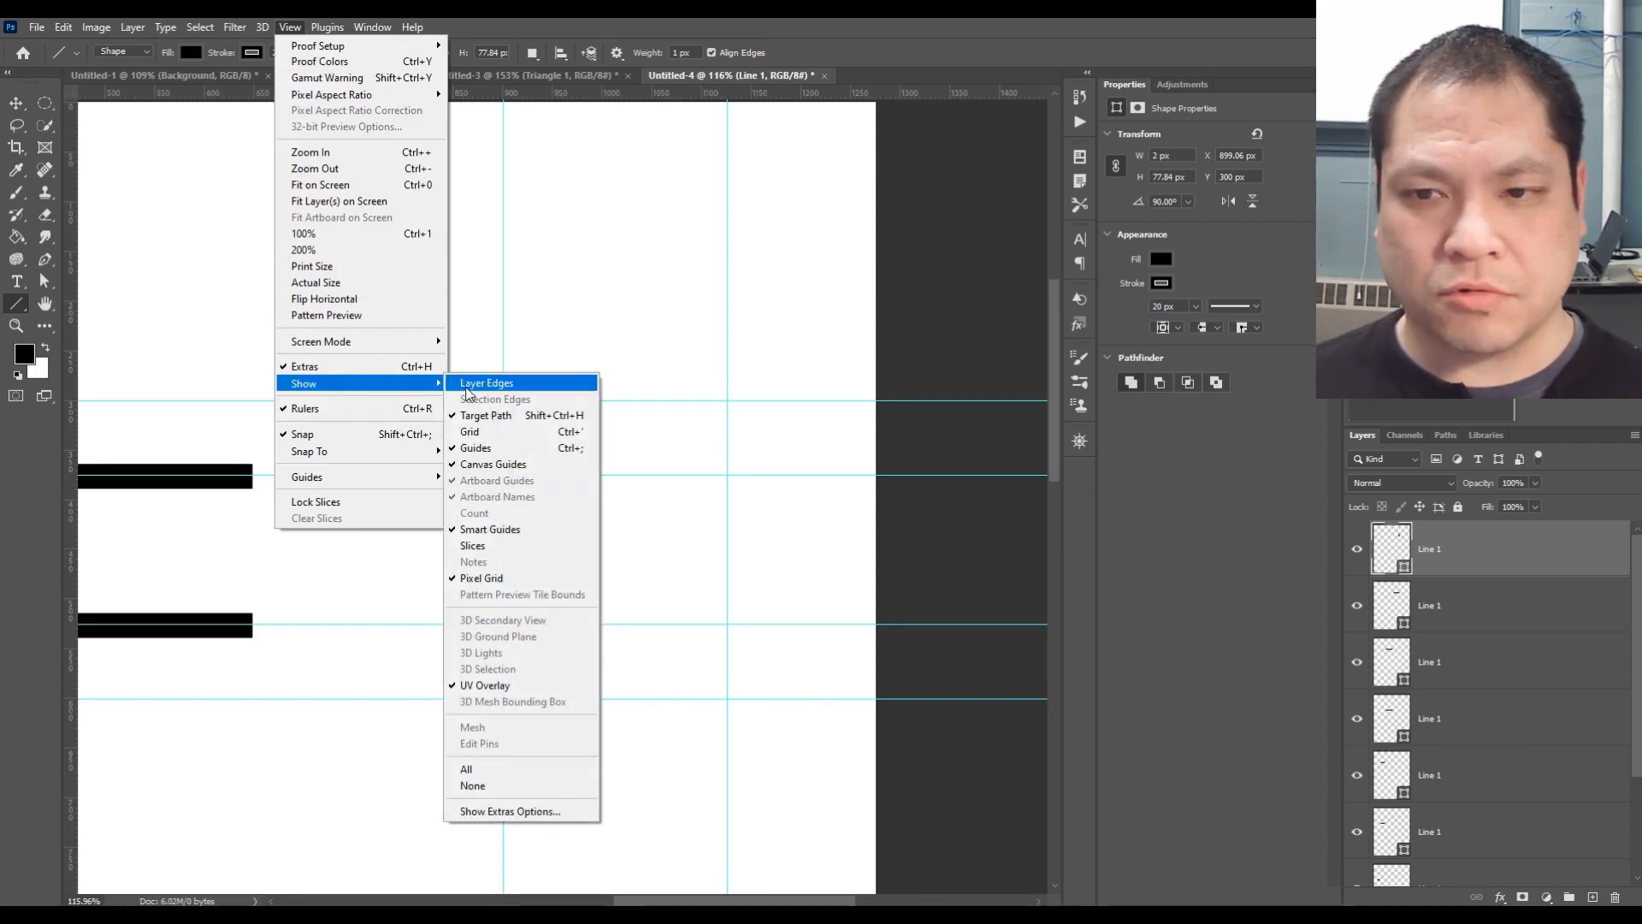
click(500, 440)
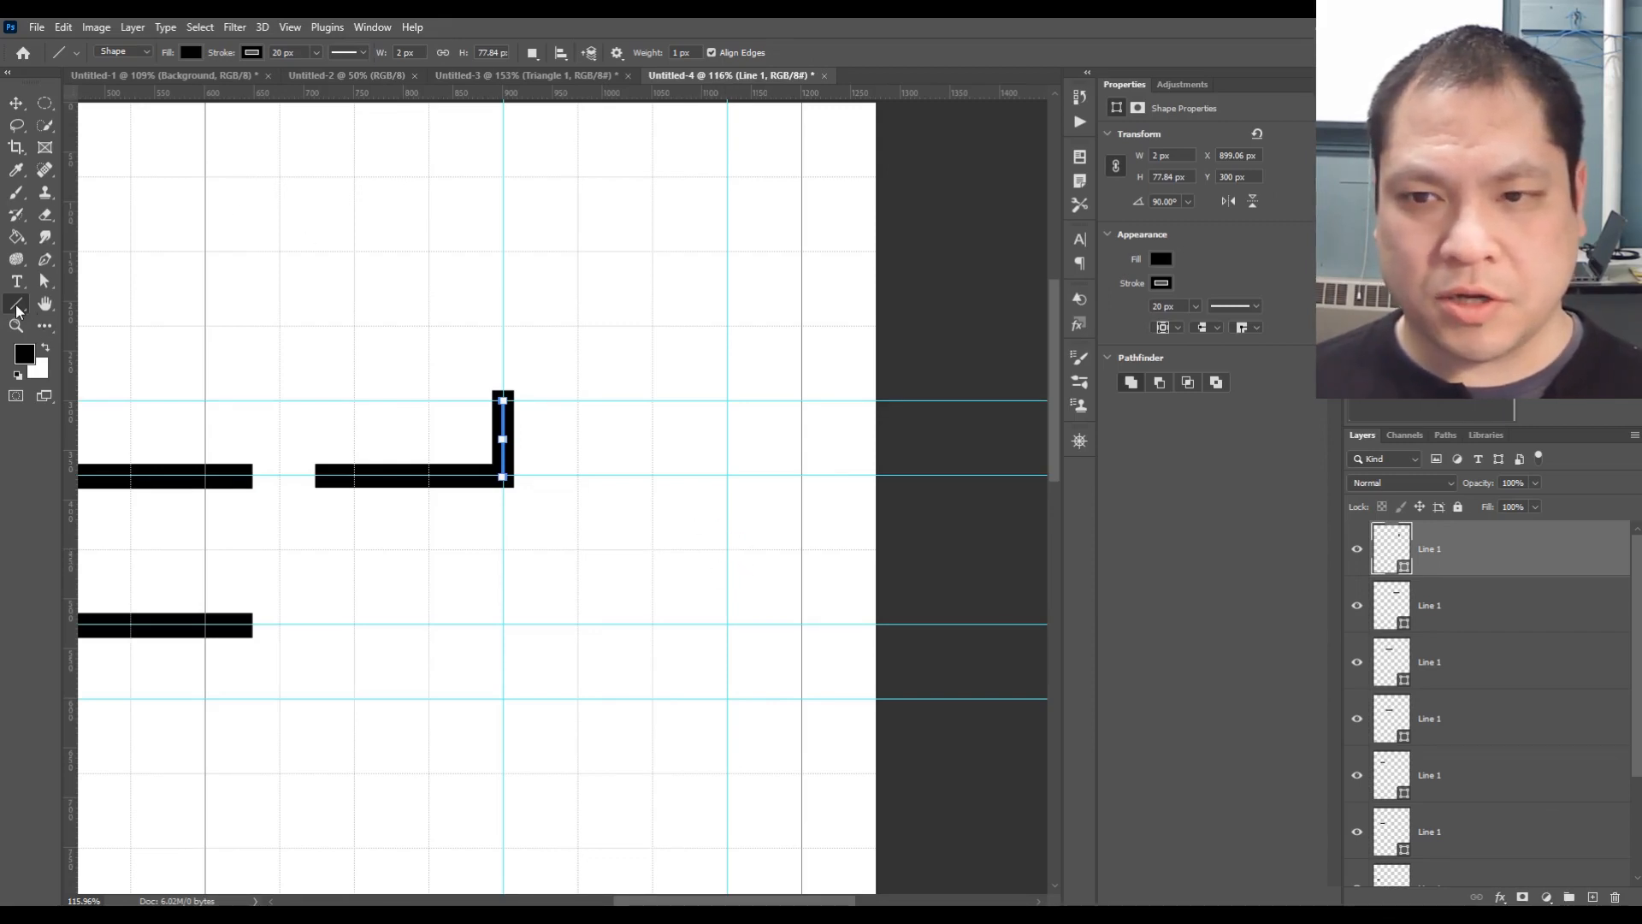
drag(503, 399, 727, 551)
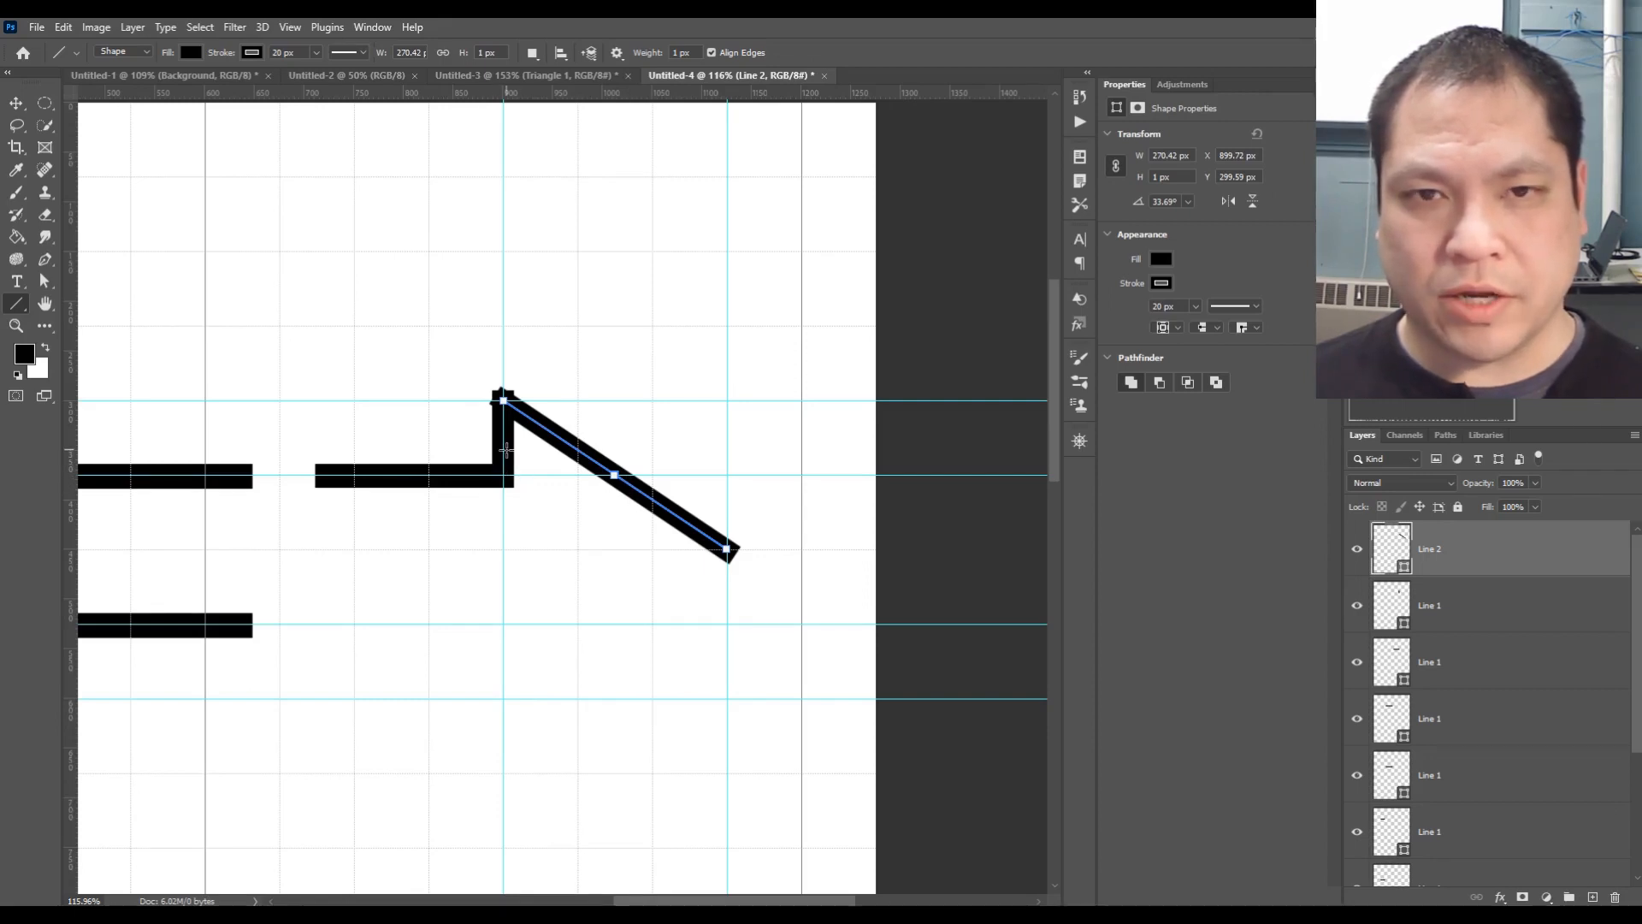
Check which layers hold the diagonal line, the vertical line and the fourth upper dash
click(1489, 605)
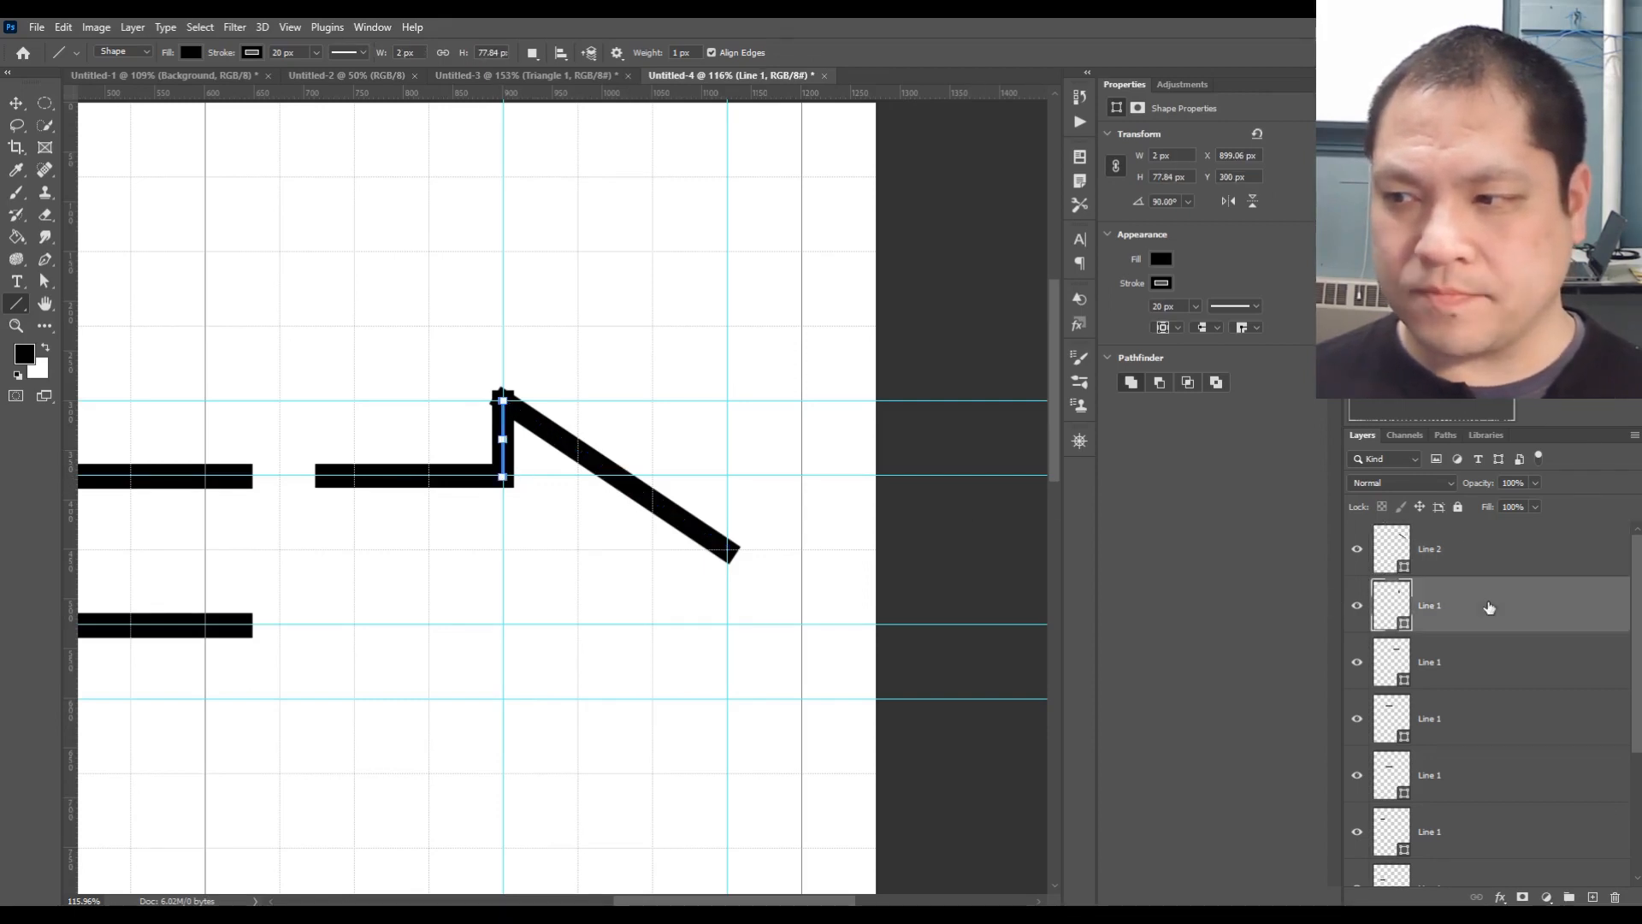
click(1489, 663)
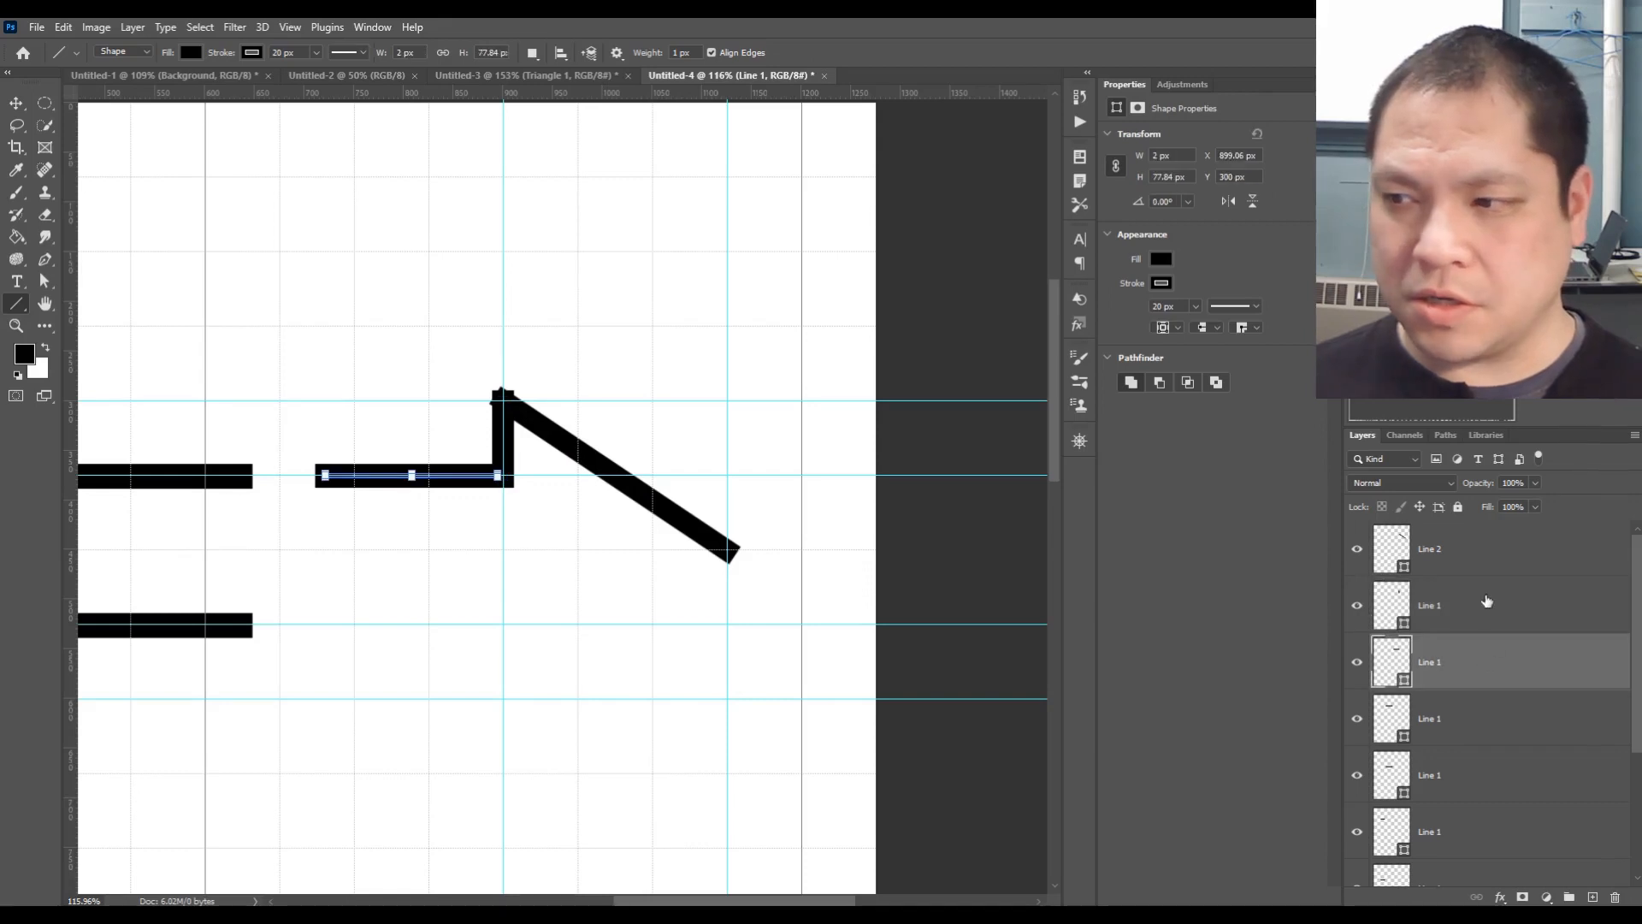
click(1485, 605)
click(1484, 564)
click(1486, 598)
click(1487, 658)
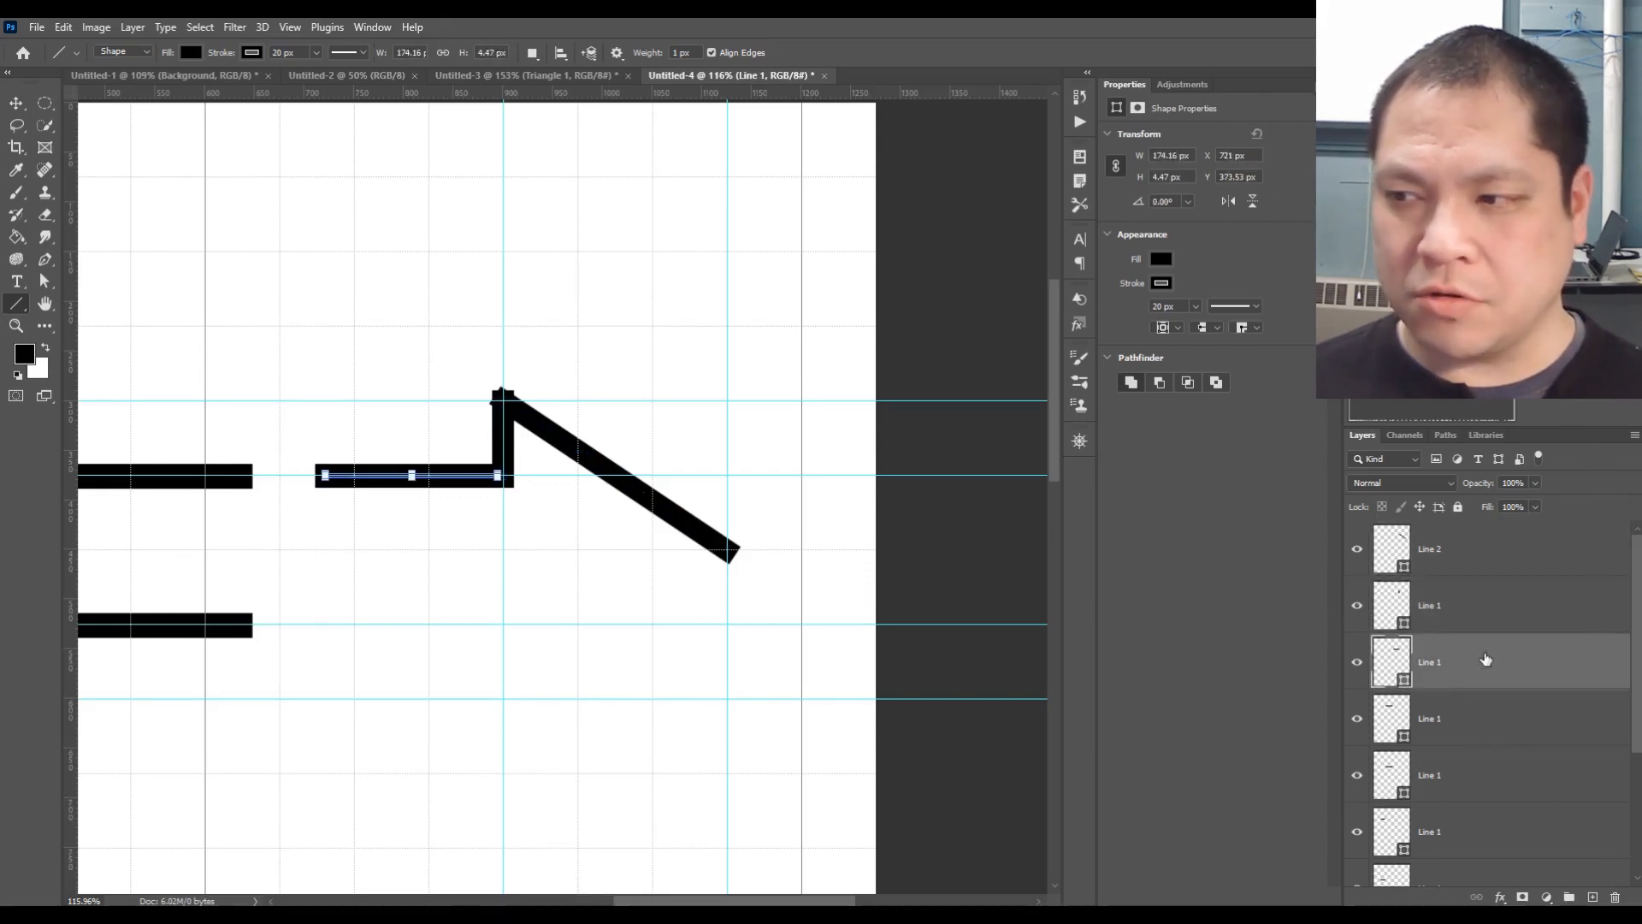
click(1477, 571)
click(1481, 614)
click(1481, 655)
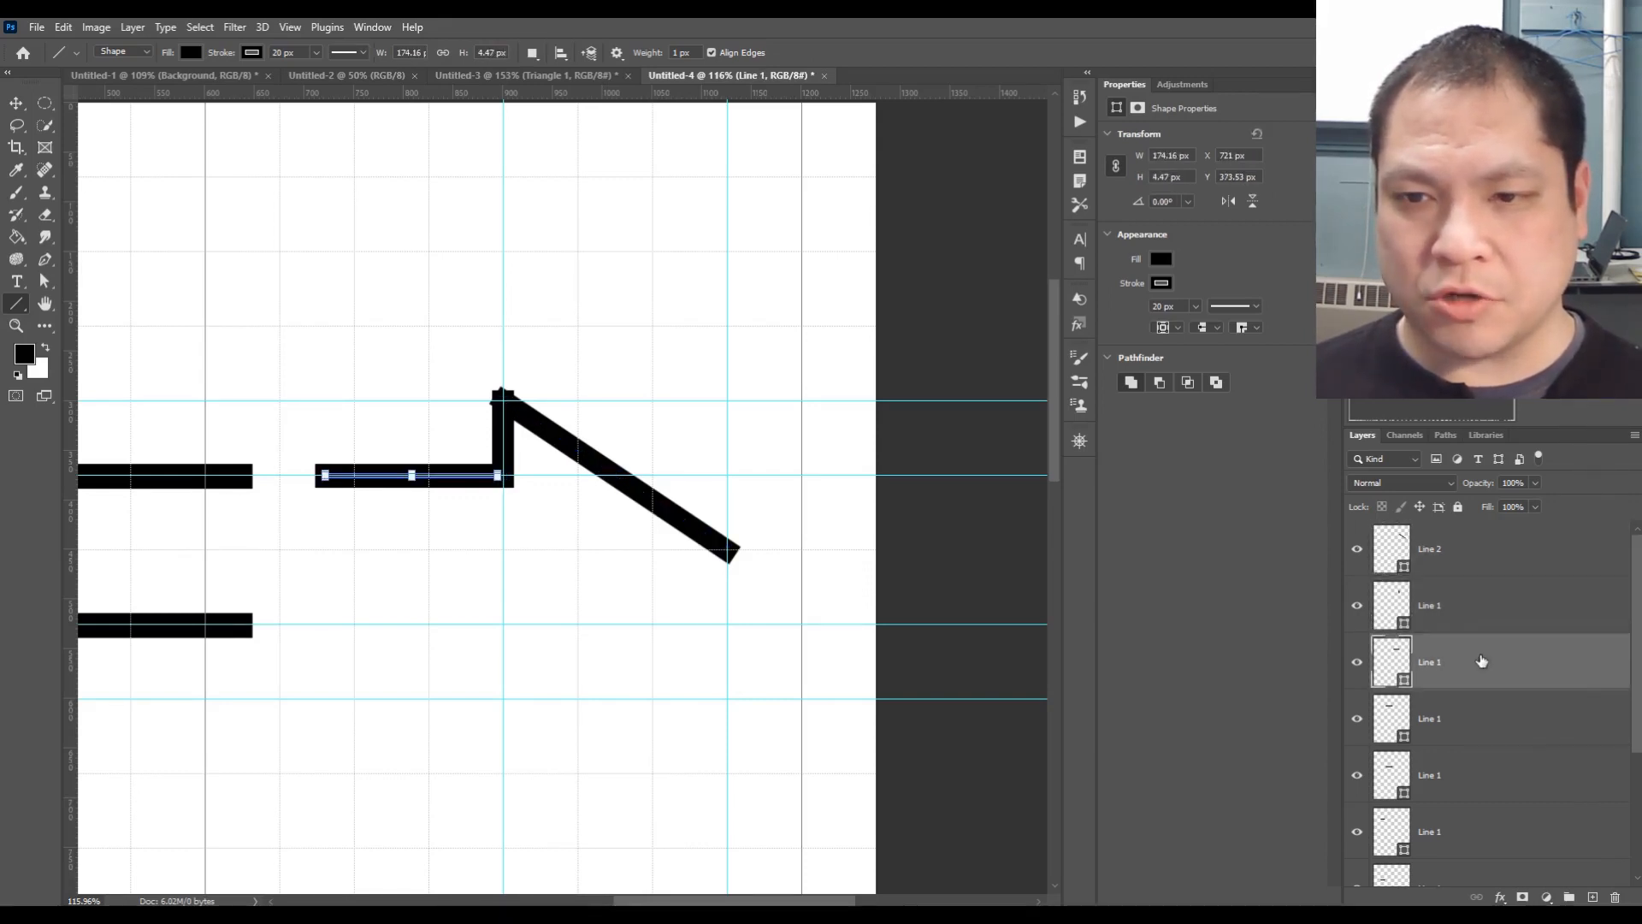
click(1473, 602)
click(1473, 560)
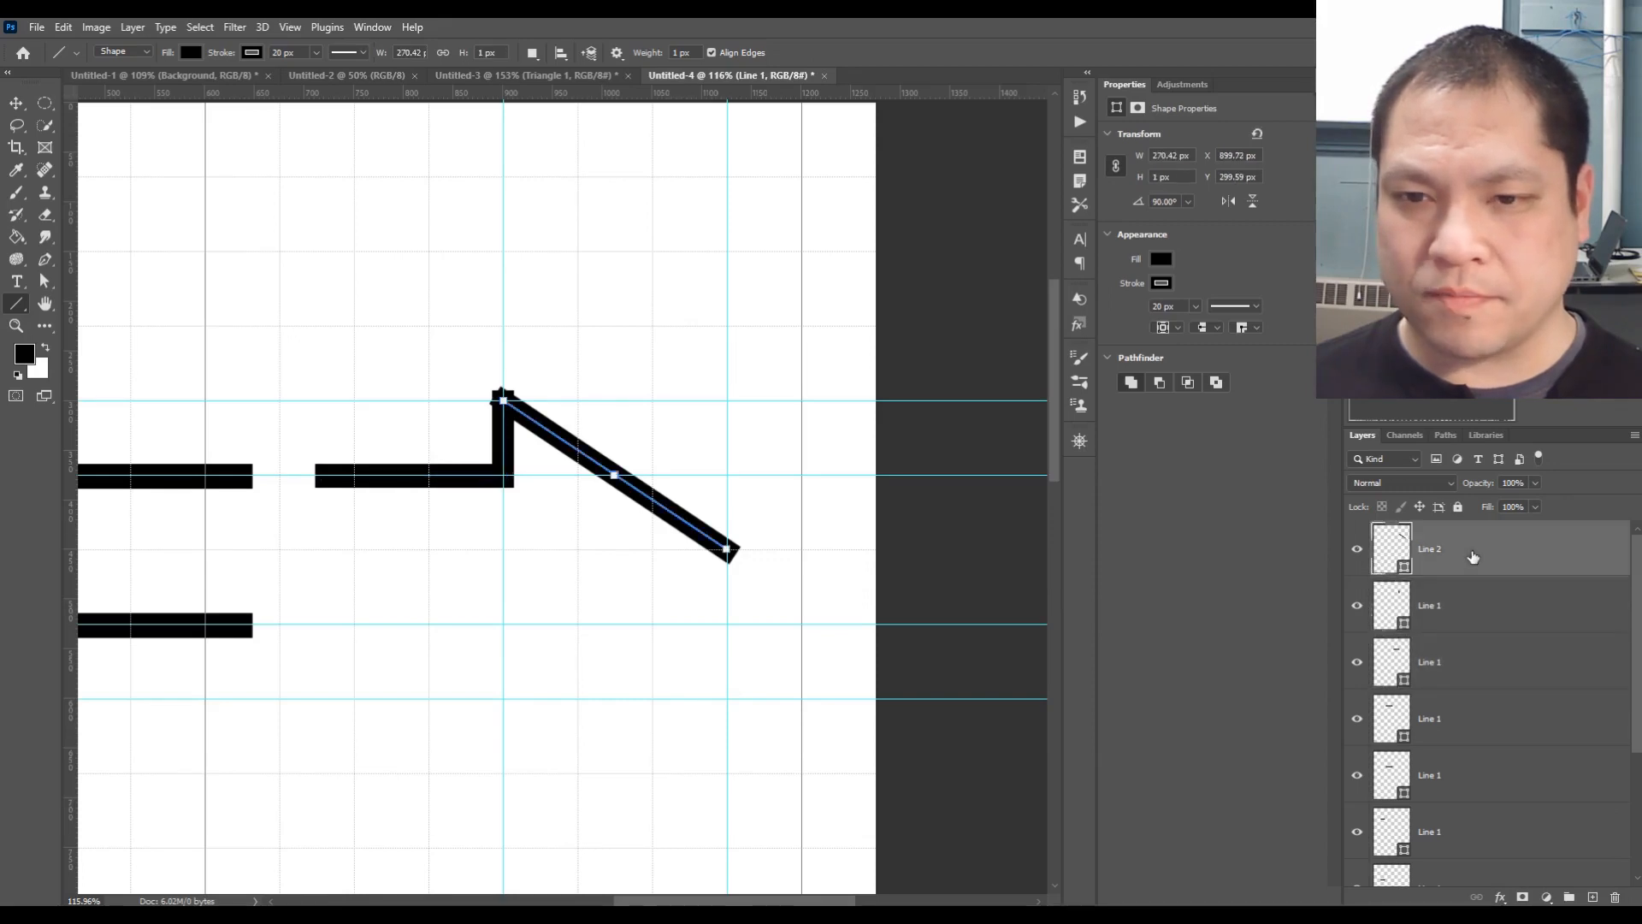
click(1482, 602)
click(1487, 653)
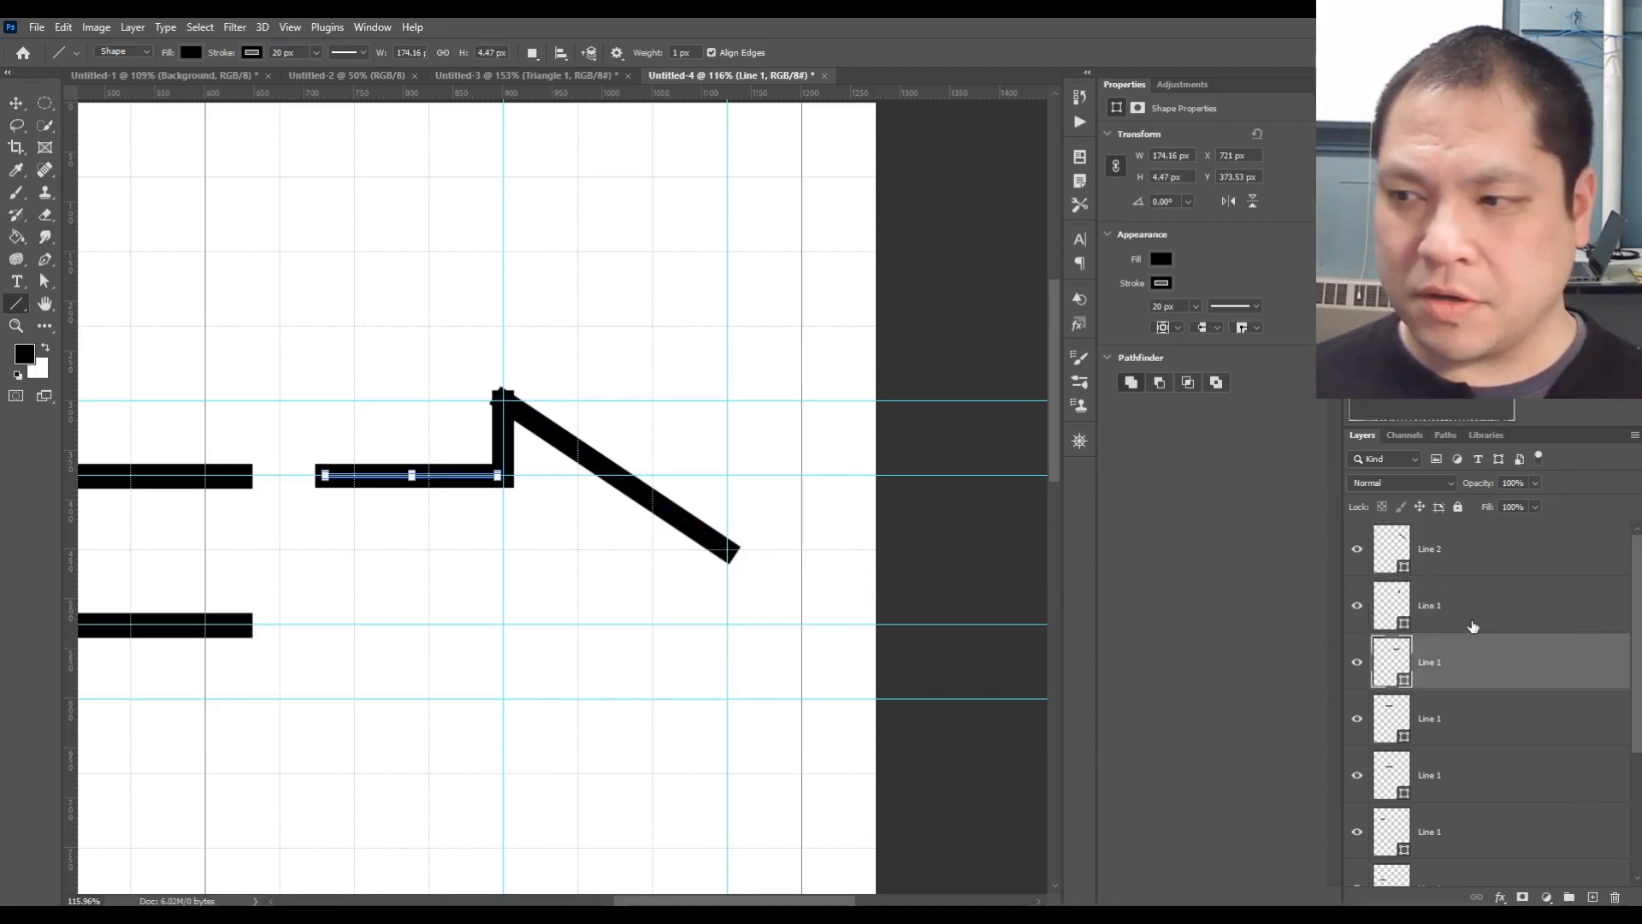
Select the diagonal, vertical and fourth upper dash layers together, then copy and paste them
click(1471, 561)
shift+click(1482, 613)
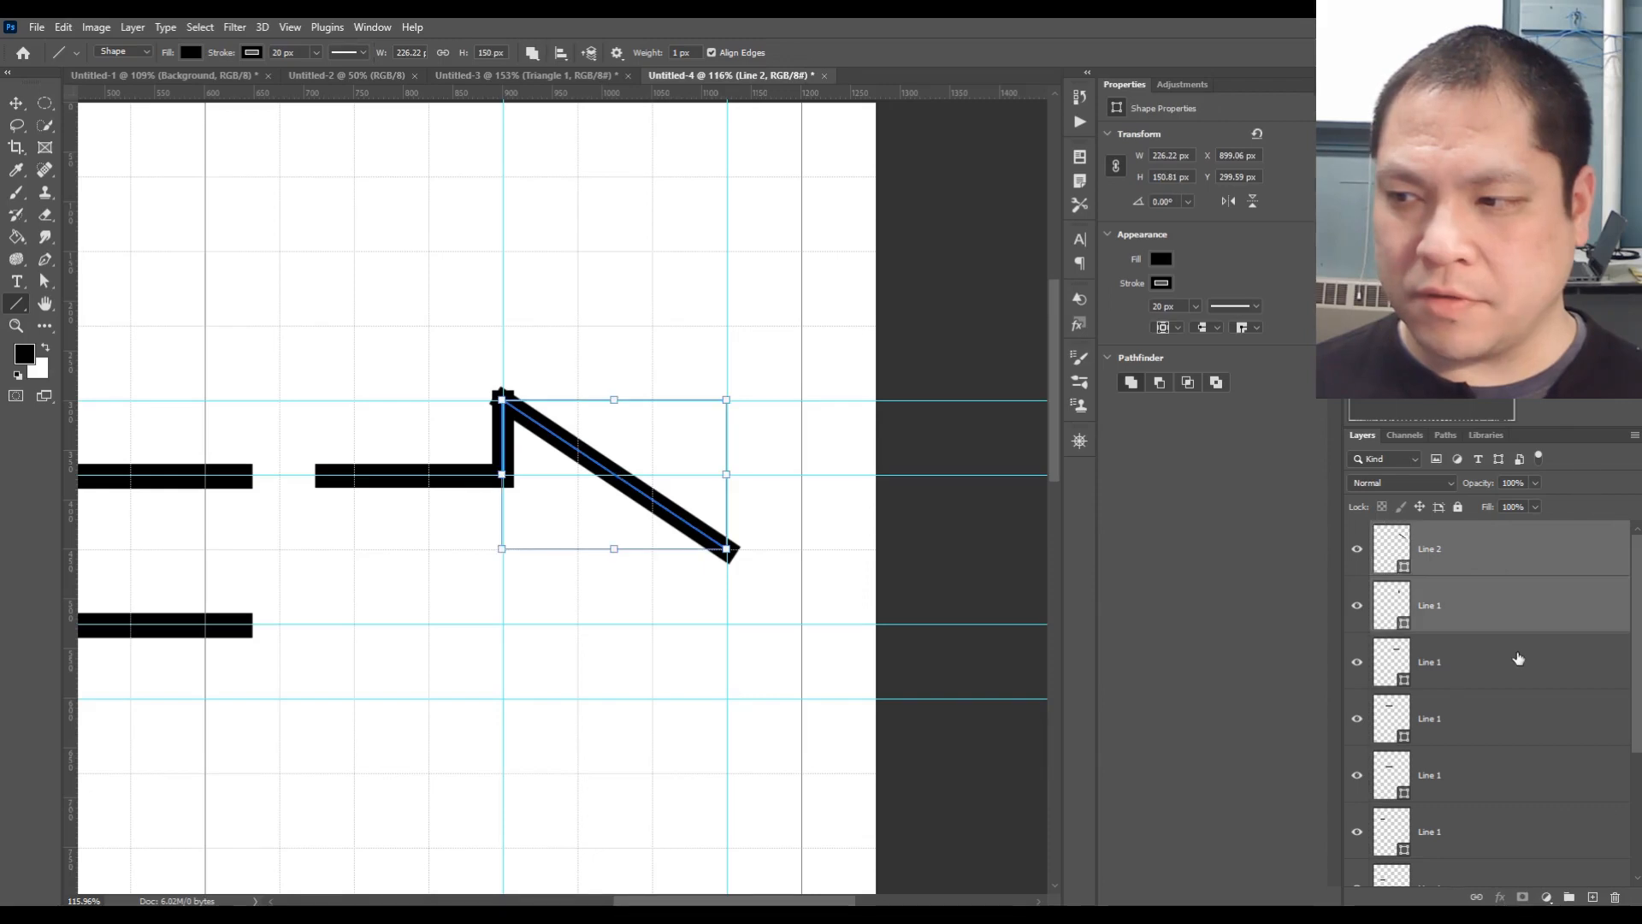
shift+click(1518, 658)
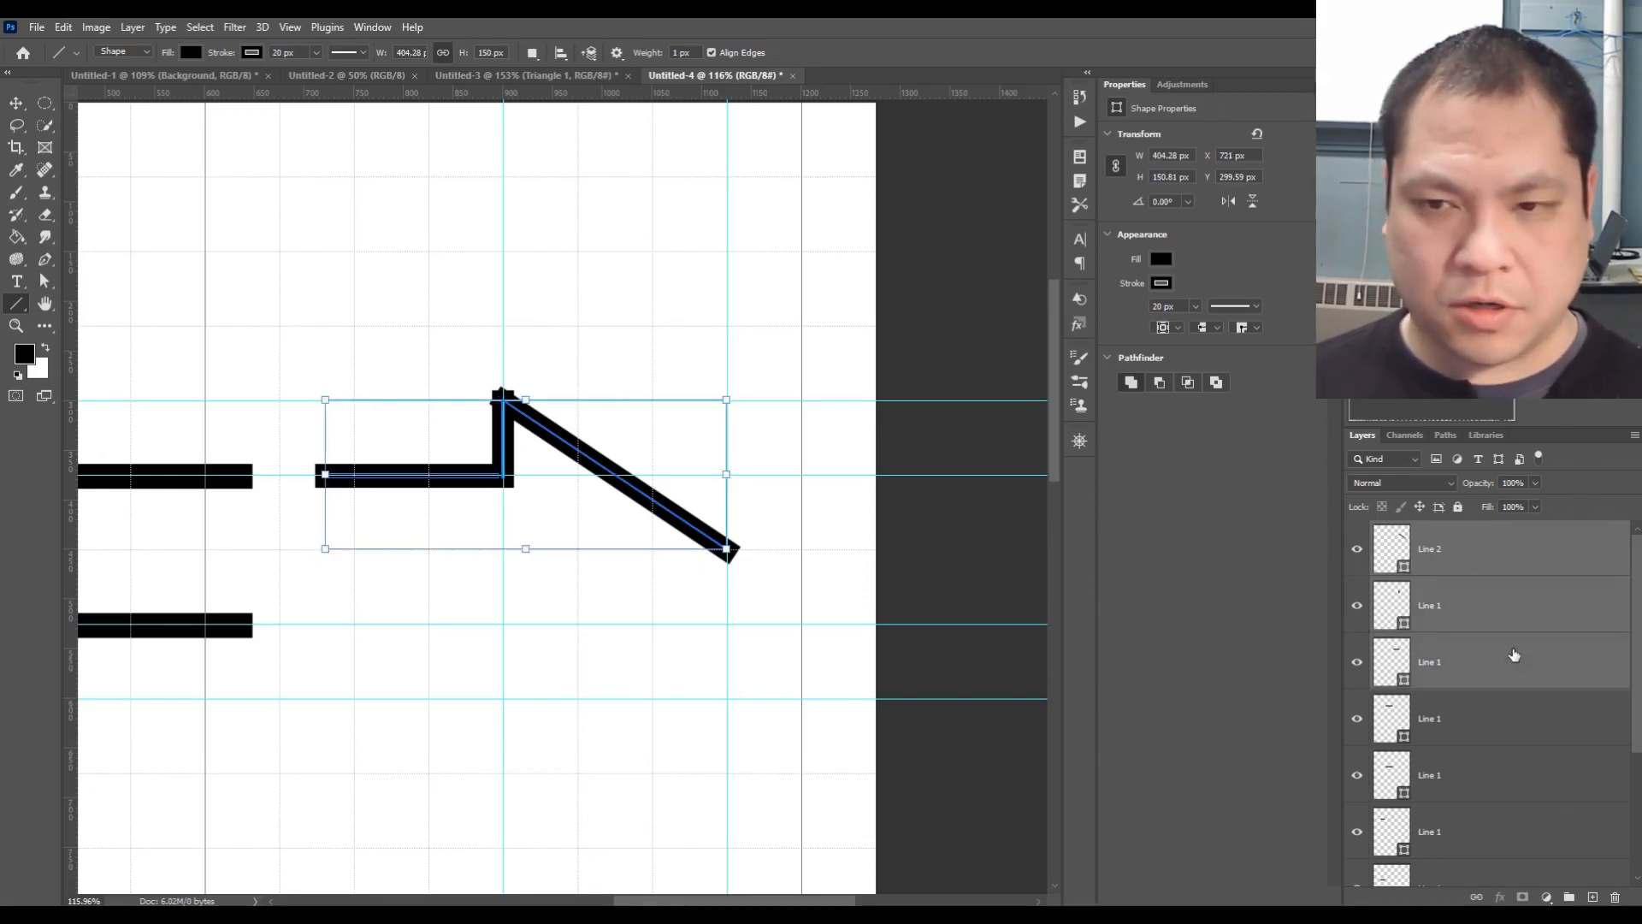
key(ctrl+c)
key(ctrl+v)
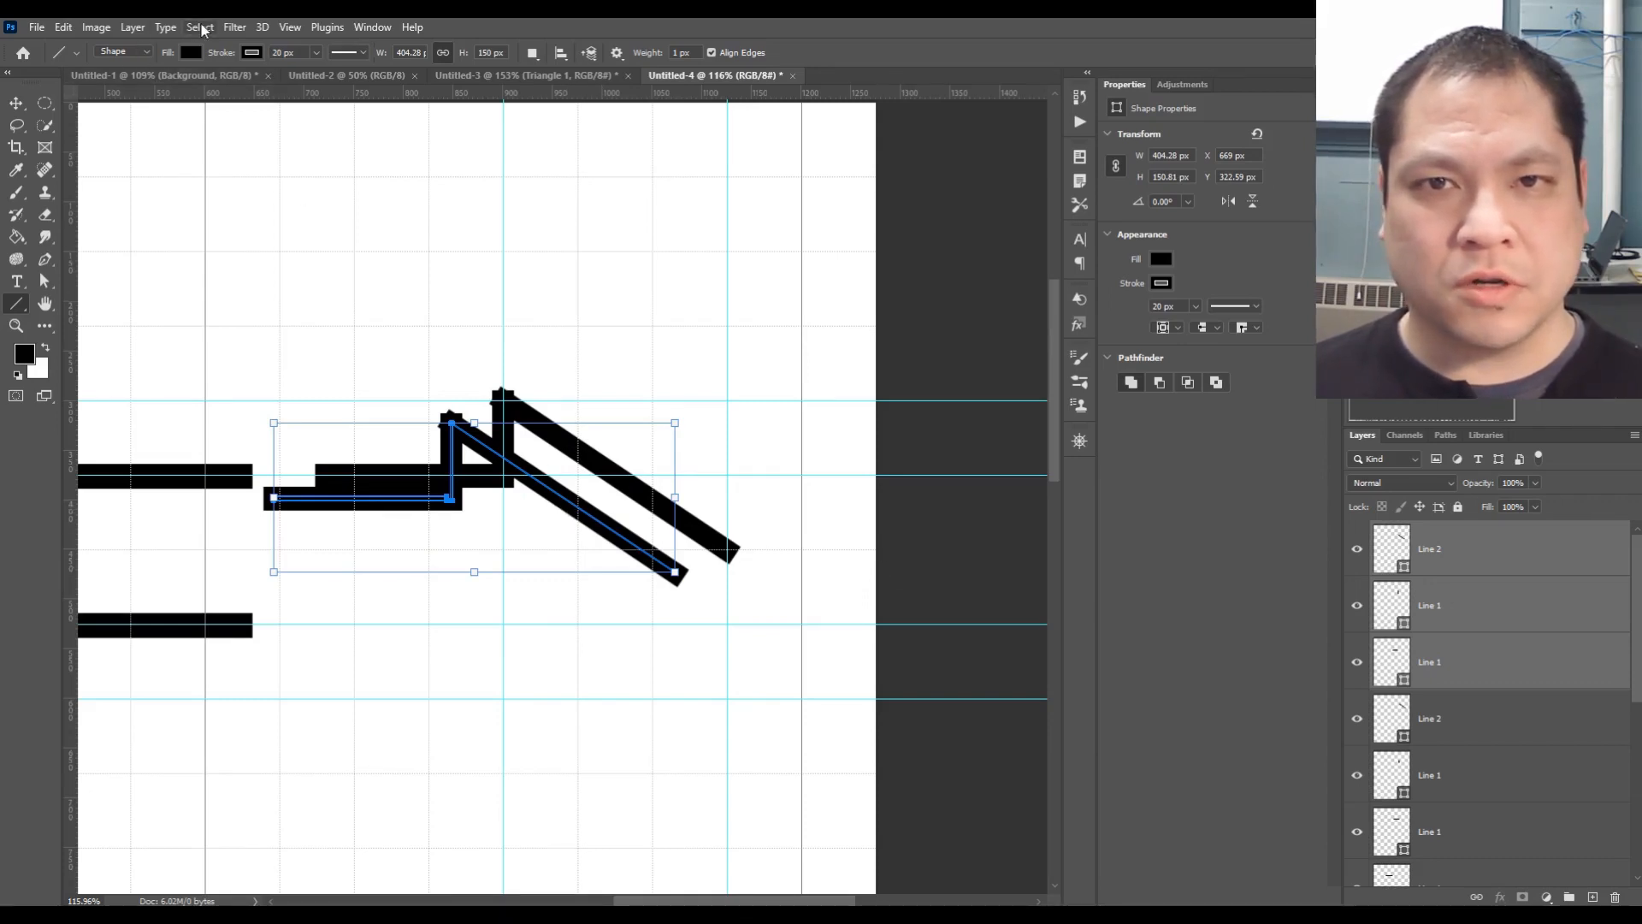
Try to flip the three pasted lines horizontally
click(113, 30)
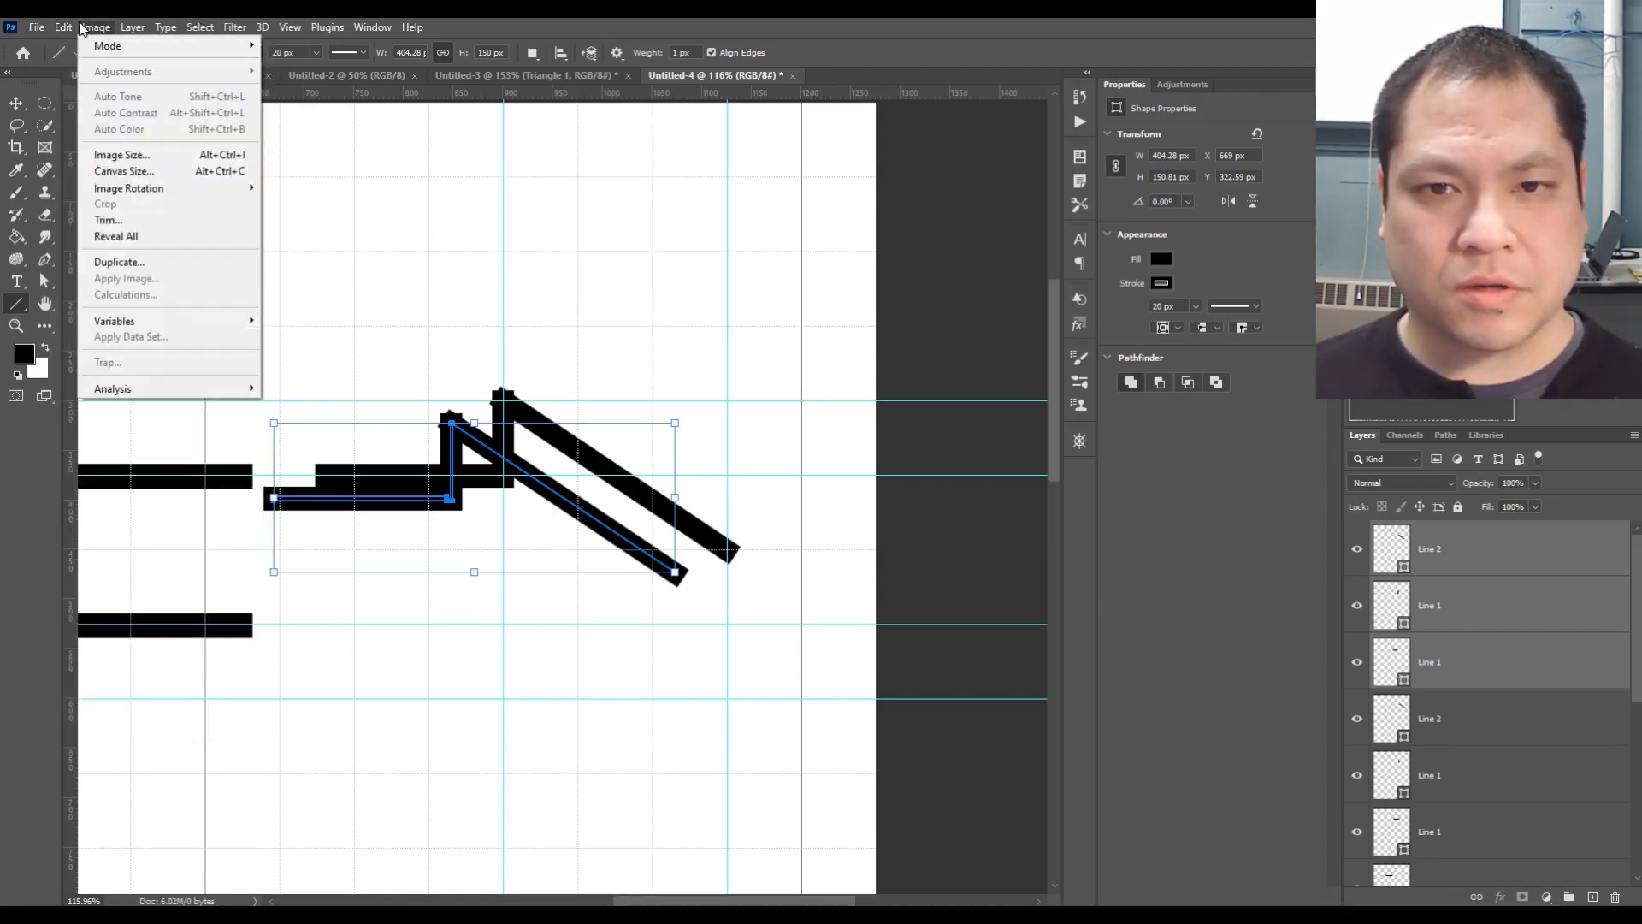
mouse_move(64, 28)
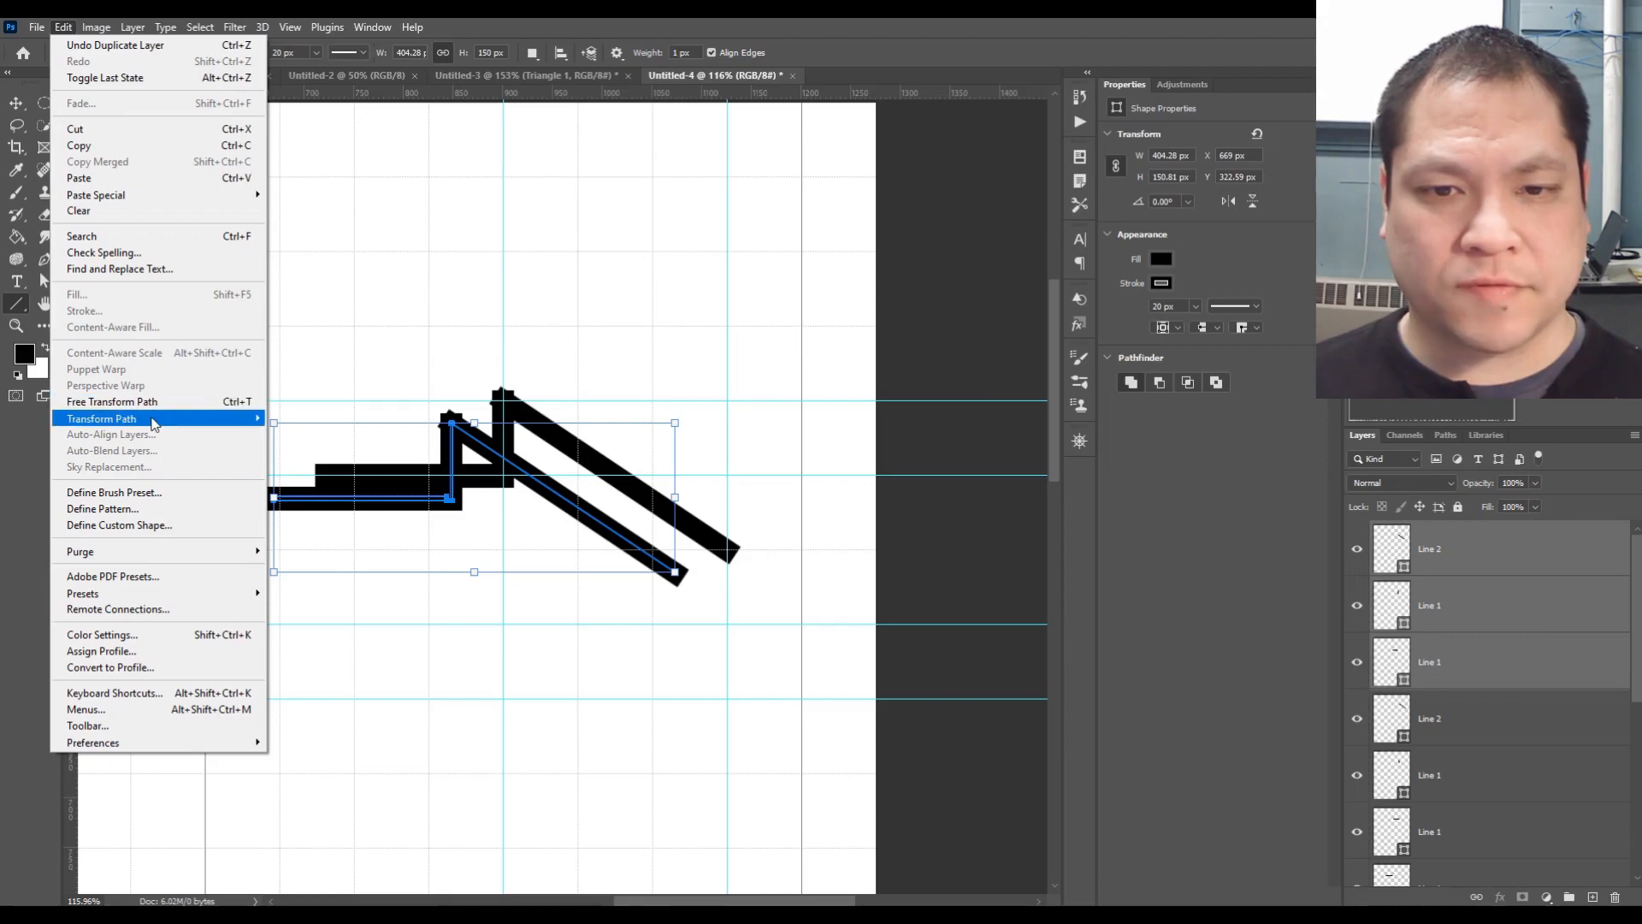
mouse_move(150, 419)
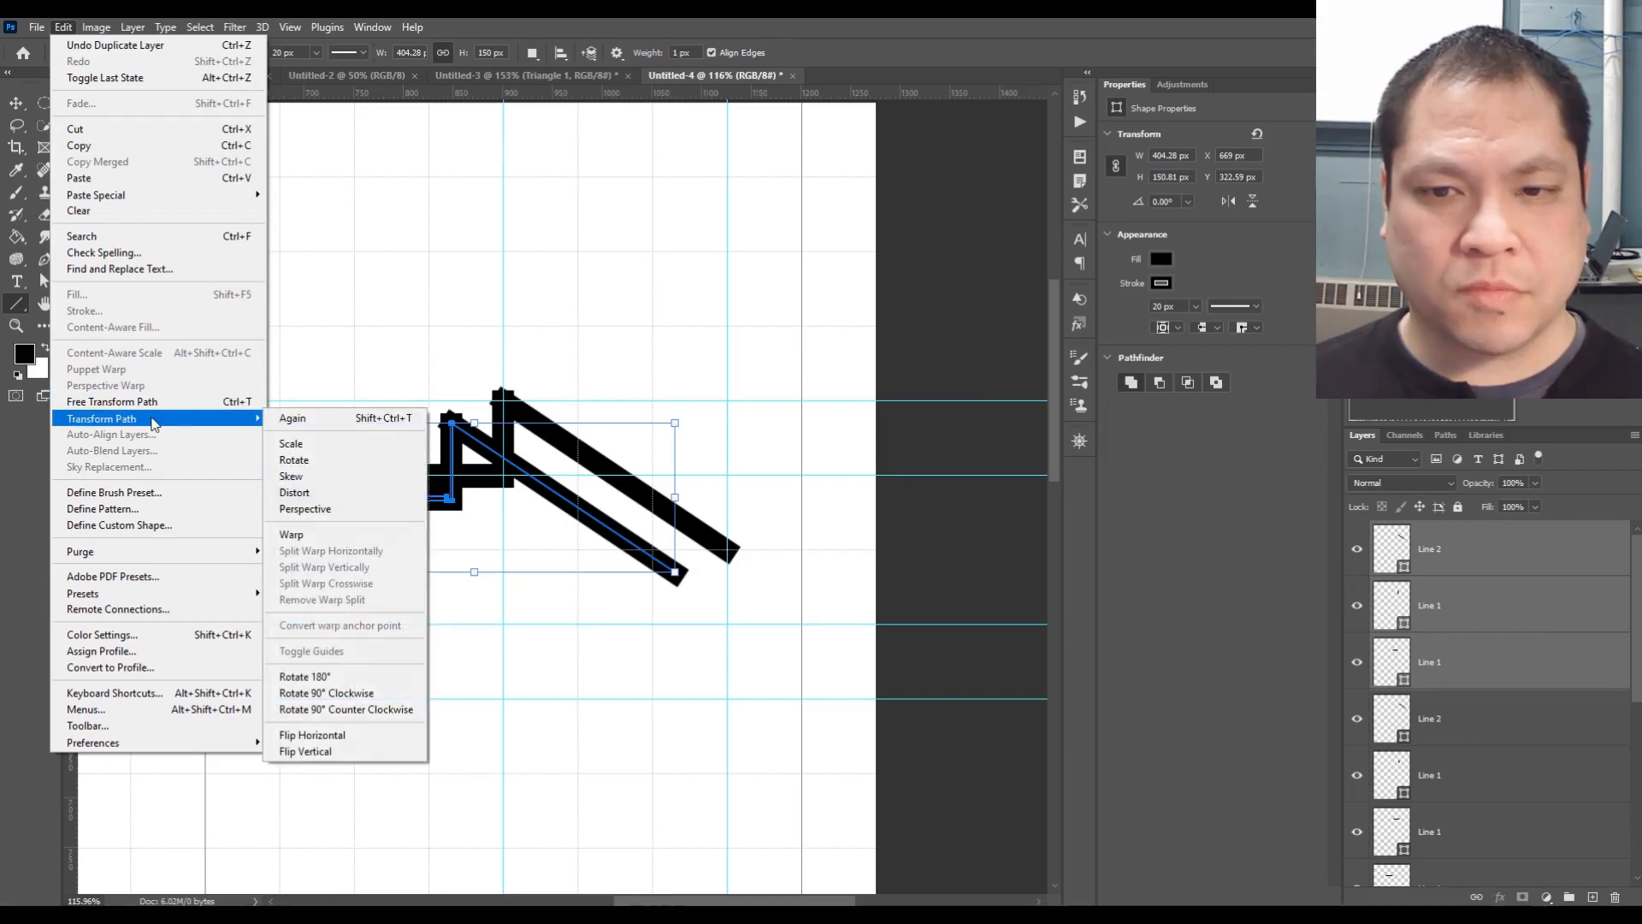
click(348, 739)
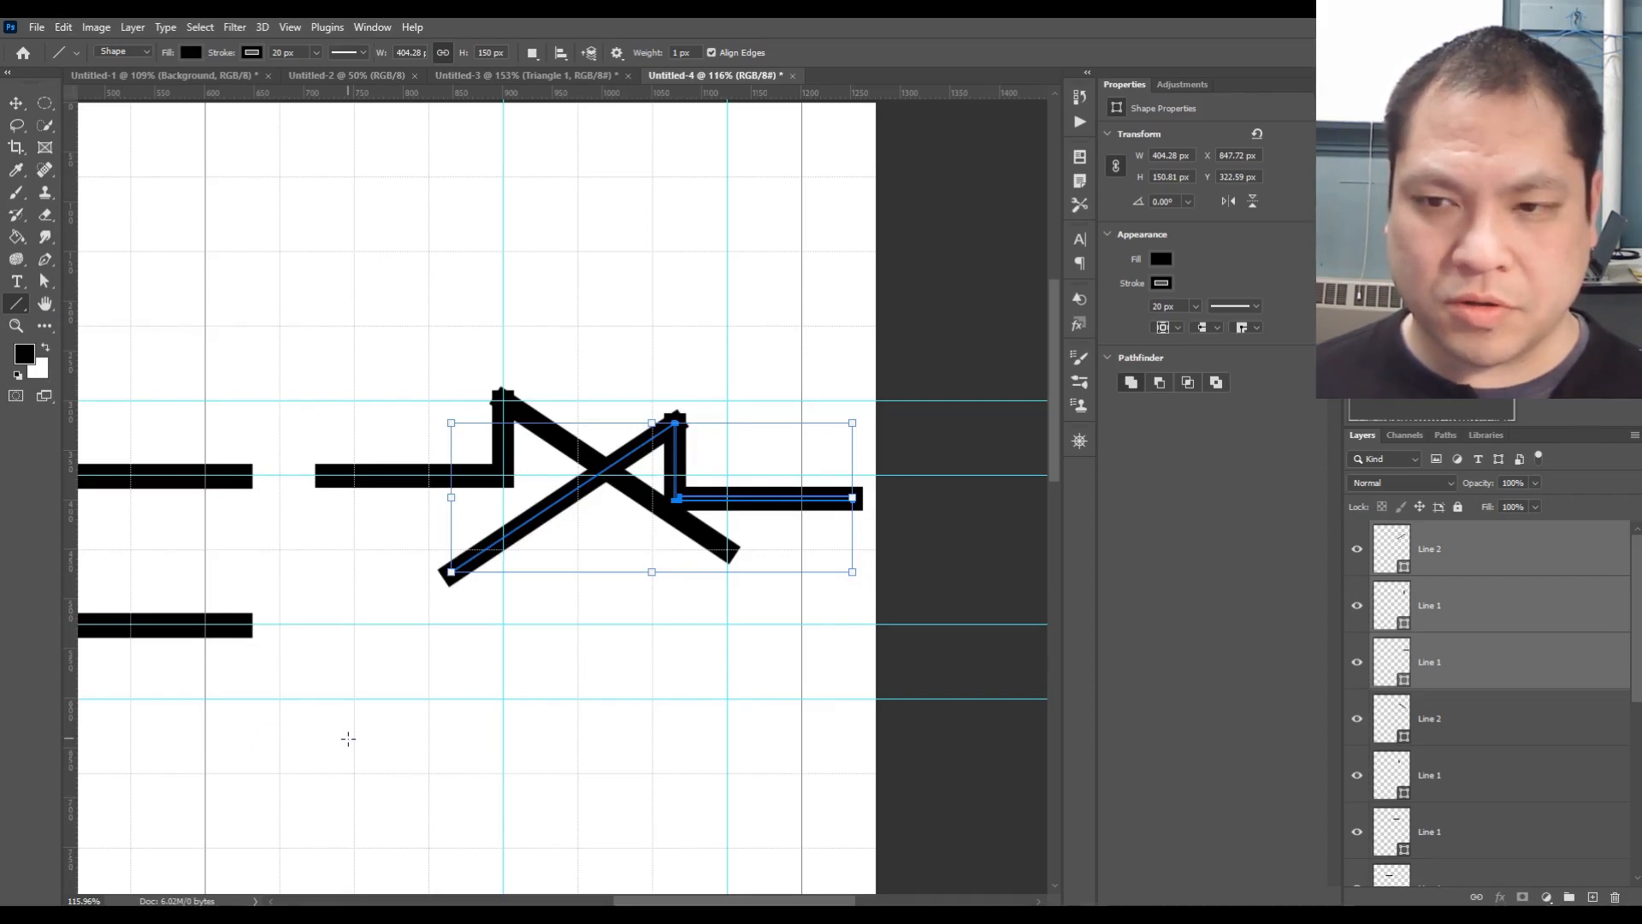
key(ctrl+z)
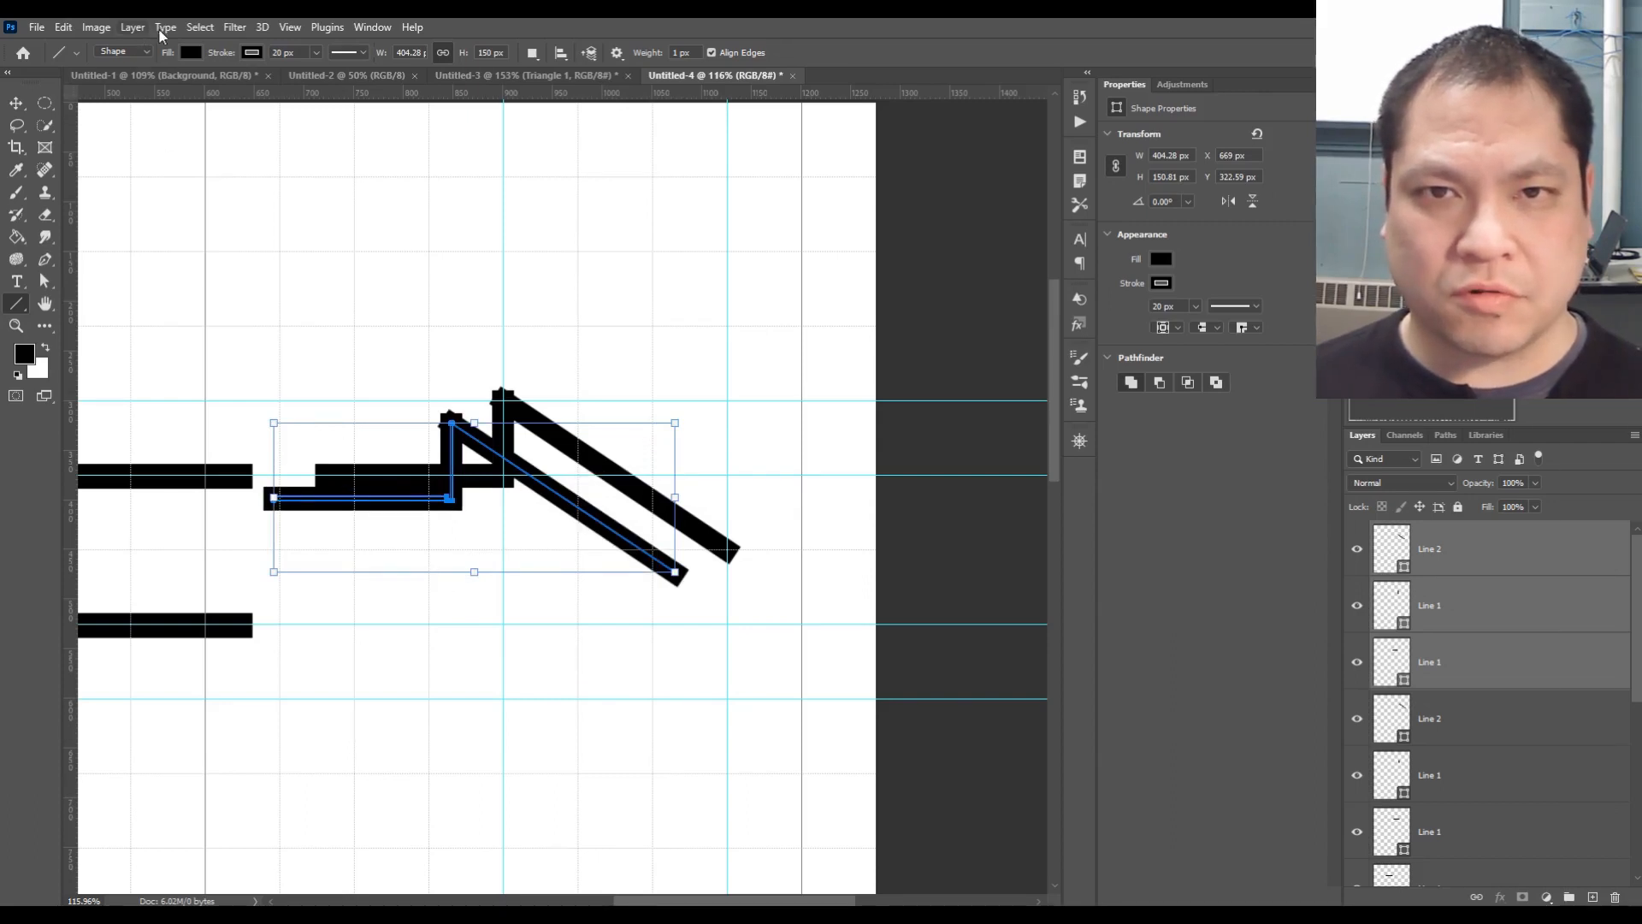
Flip the three pasted lines vertically and move them onto the two lower horizontal guides so both diagonals meet at the arrow tip
click(64, 28)
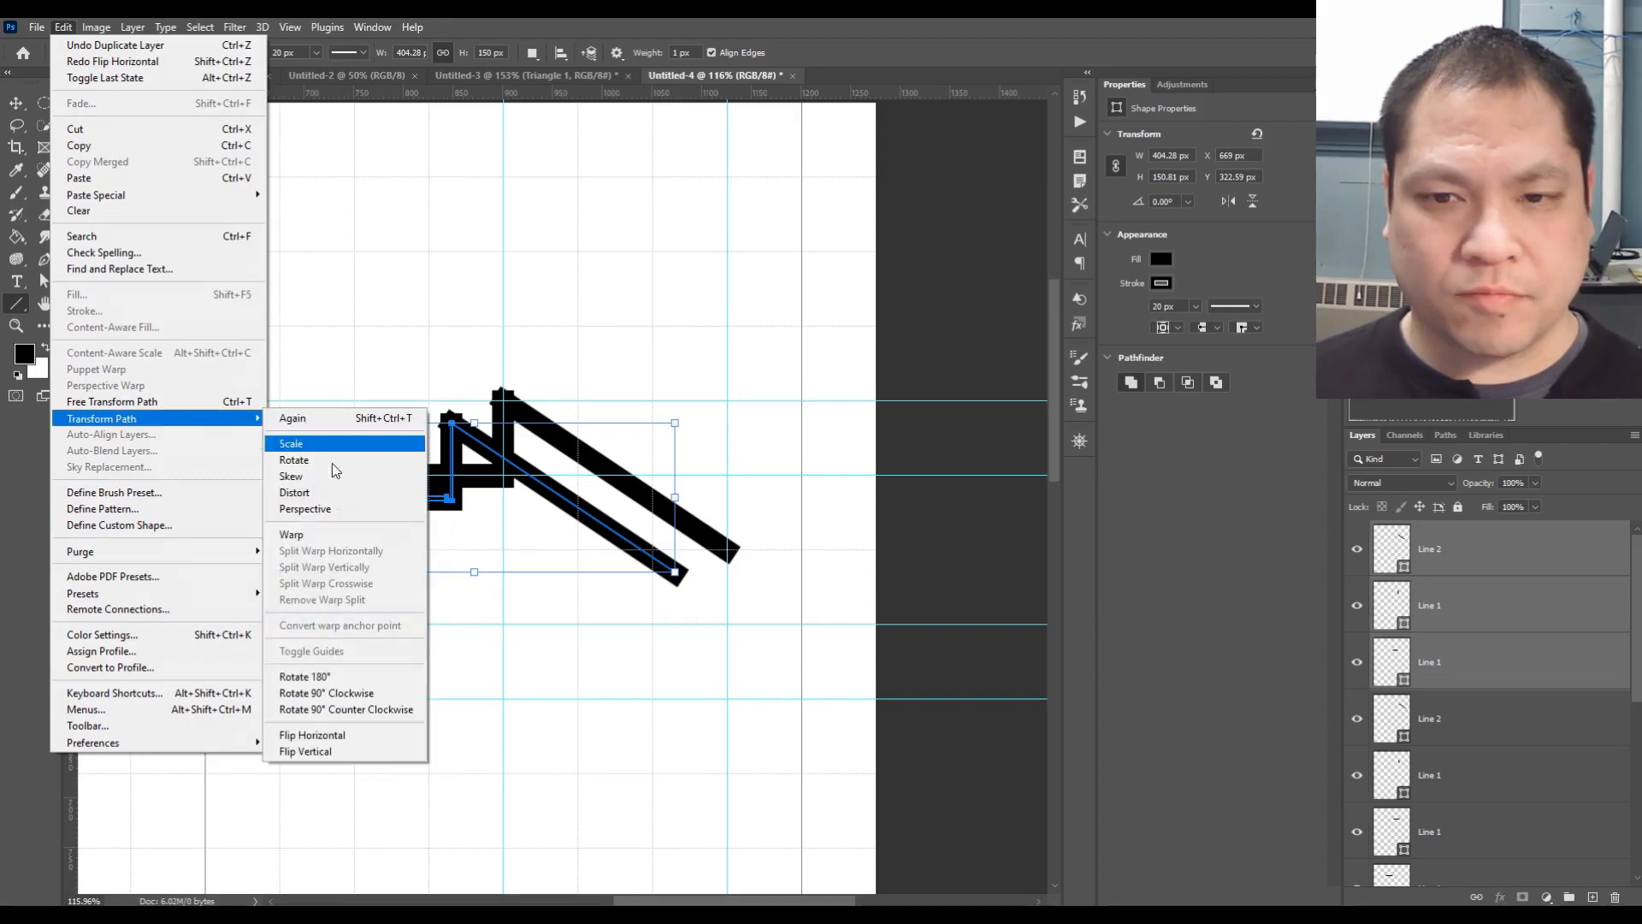
click(355, 749)
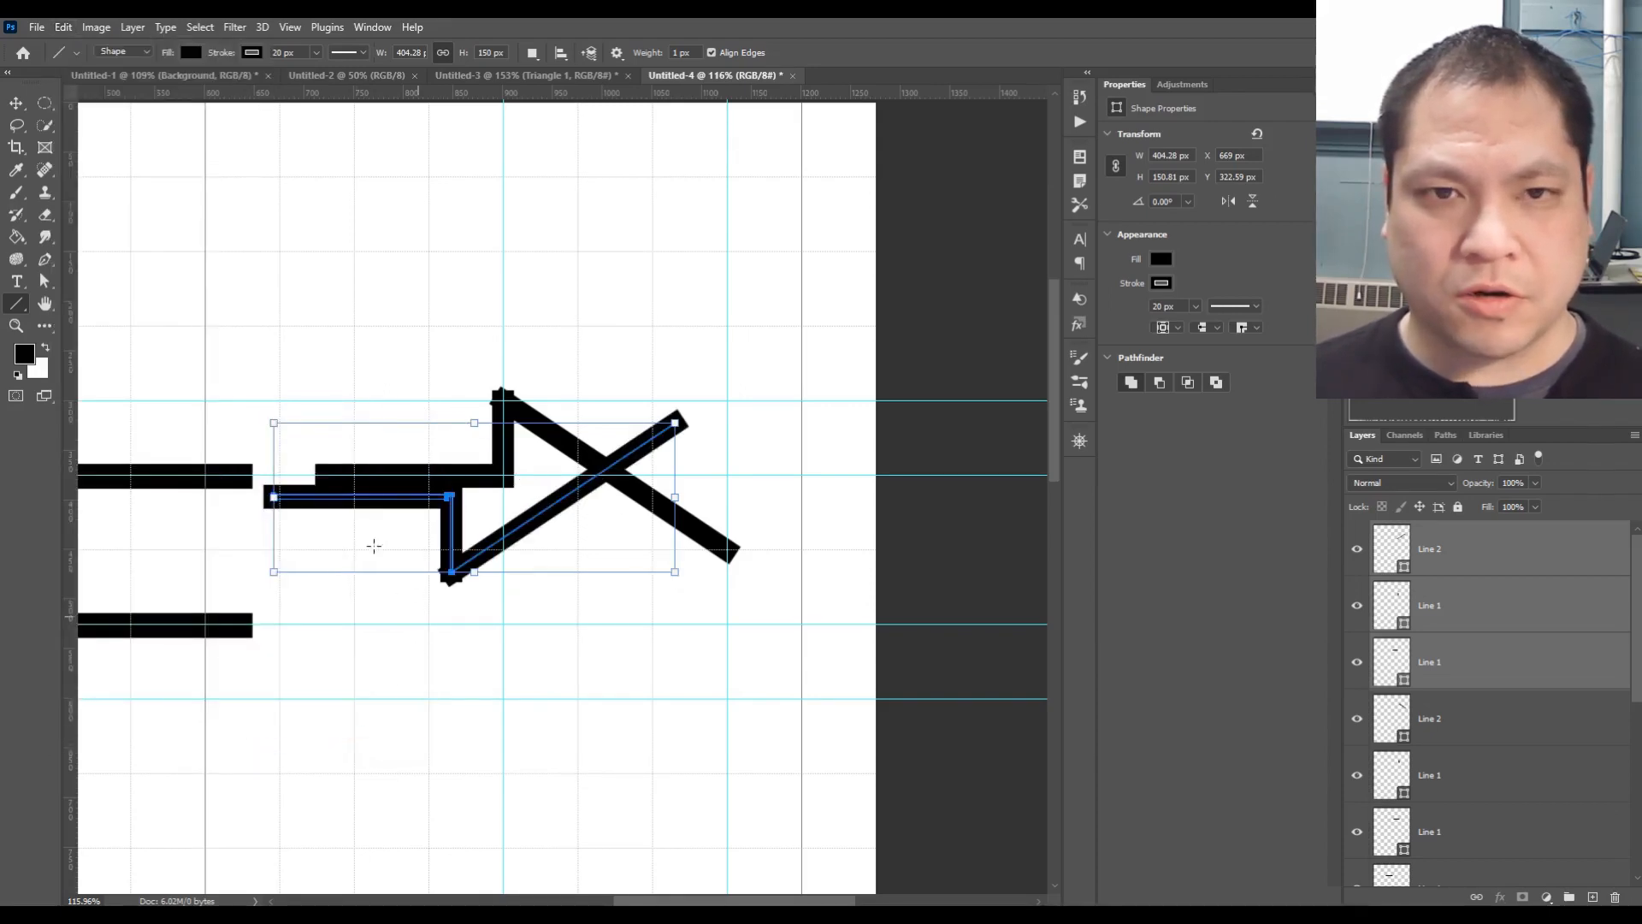
click(15, 102)
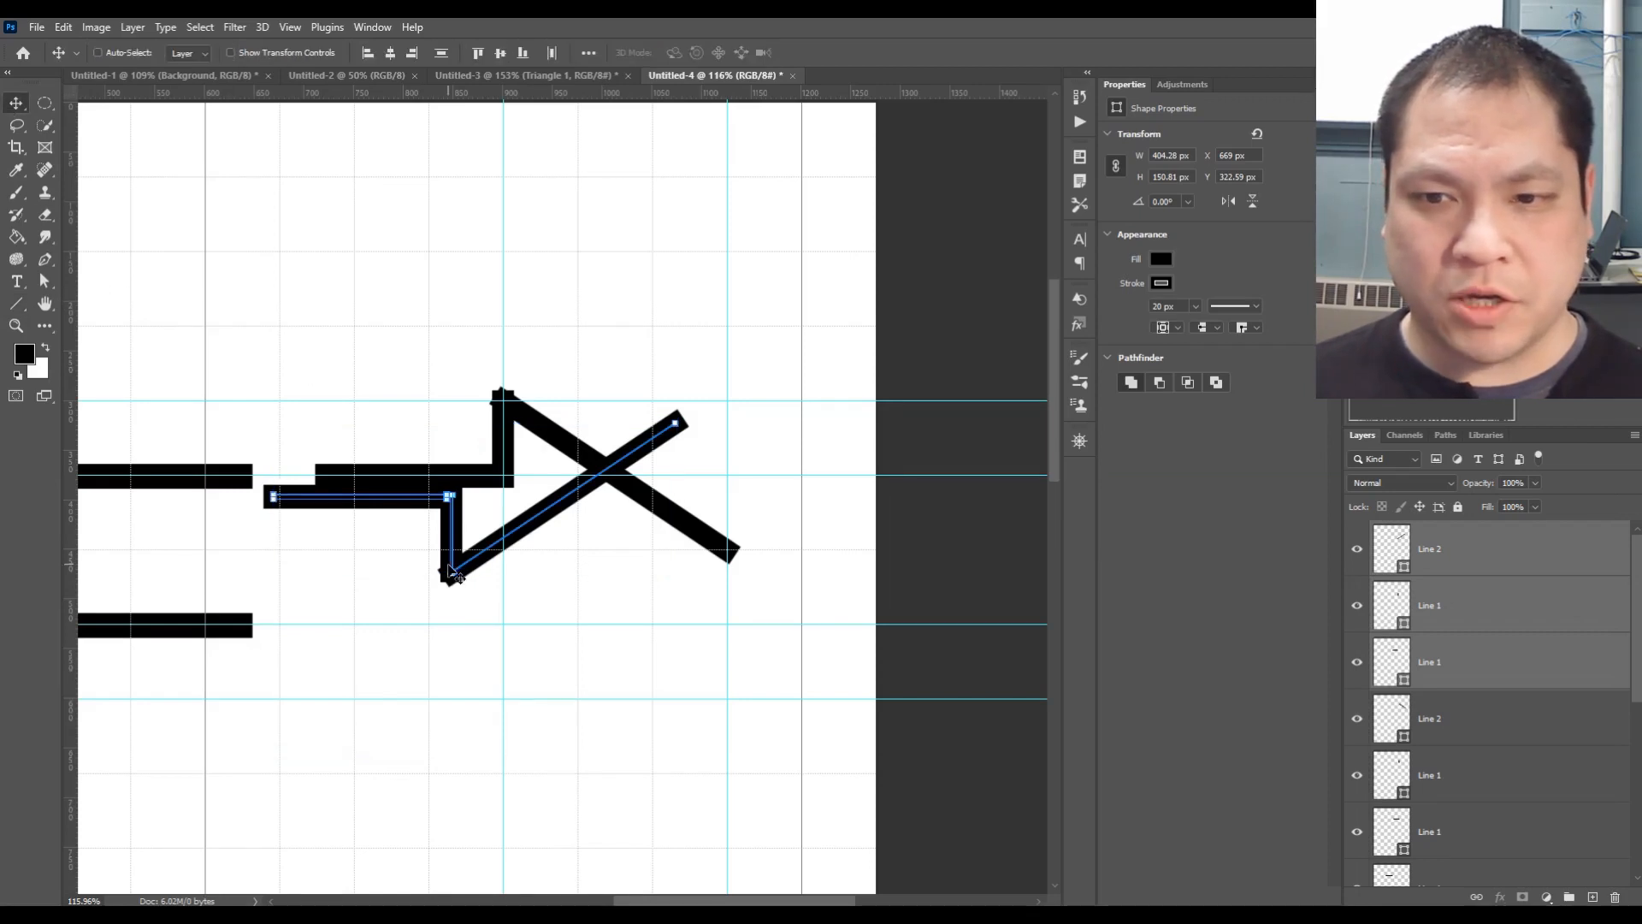
drag(451, 572, 517, 699)
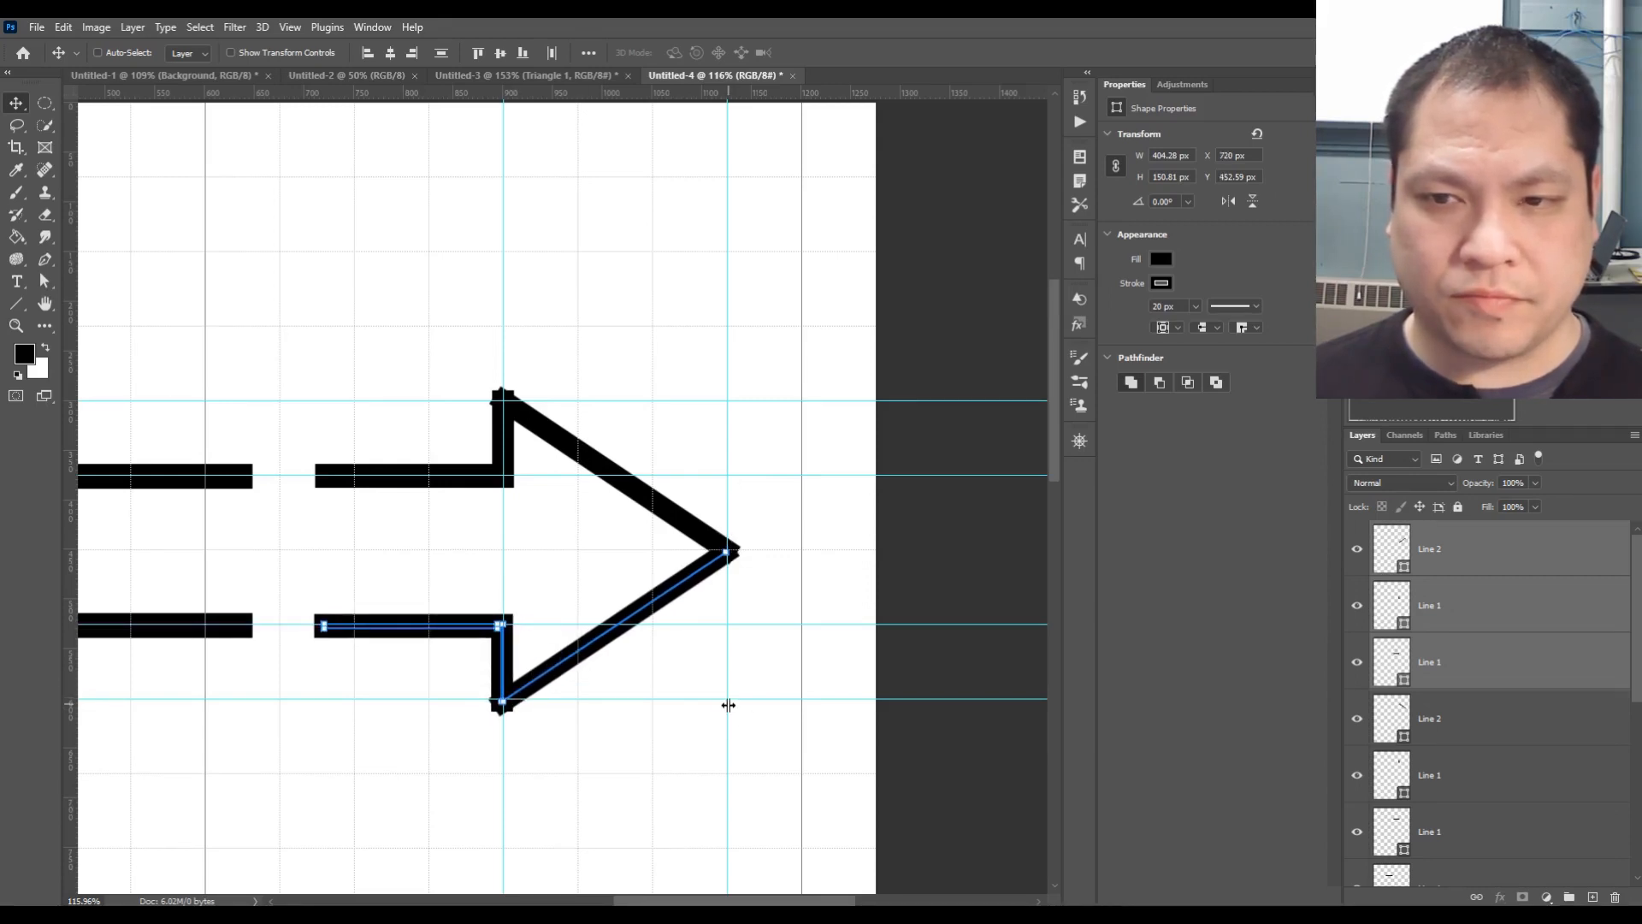
Hide the grid on the arrow canvas
scroll(727, 698, down, 1)
scroll(698, 697, down, 5)
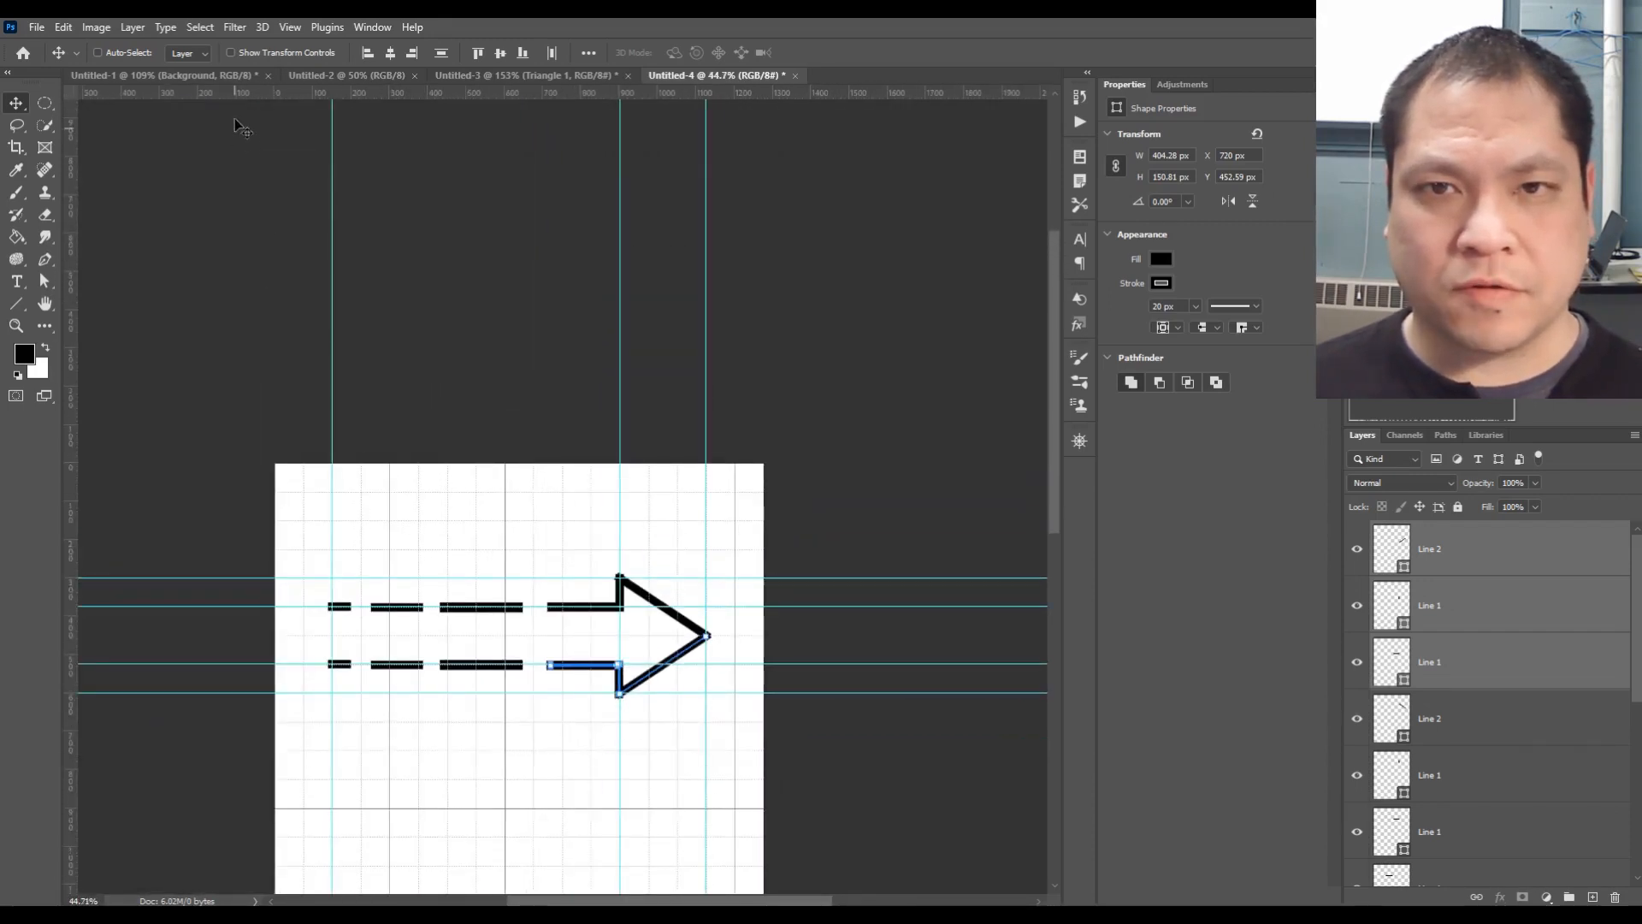
click(325, 27)
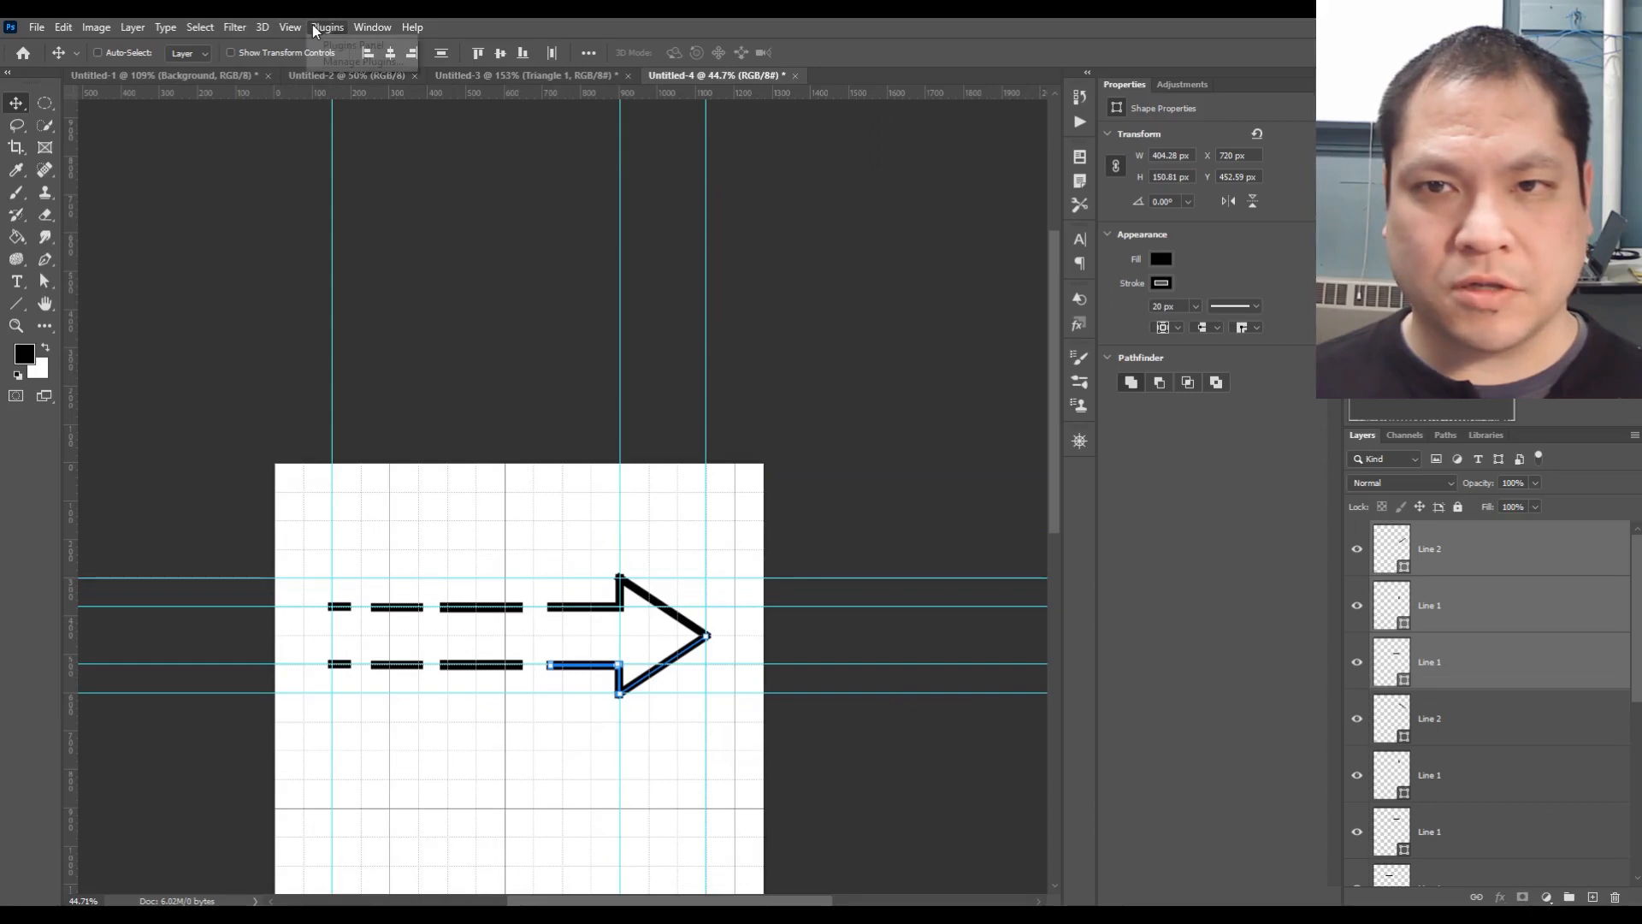
mouse_move(298, 29)
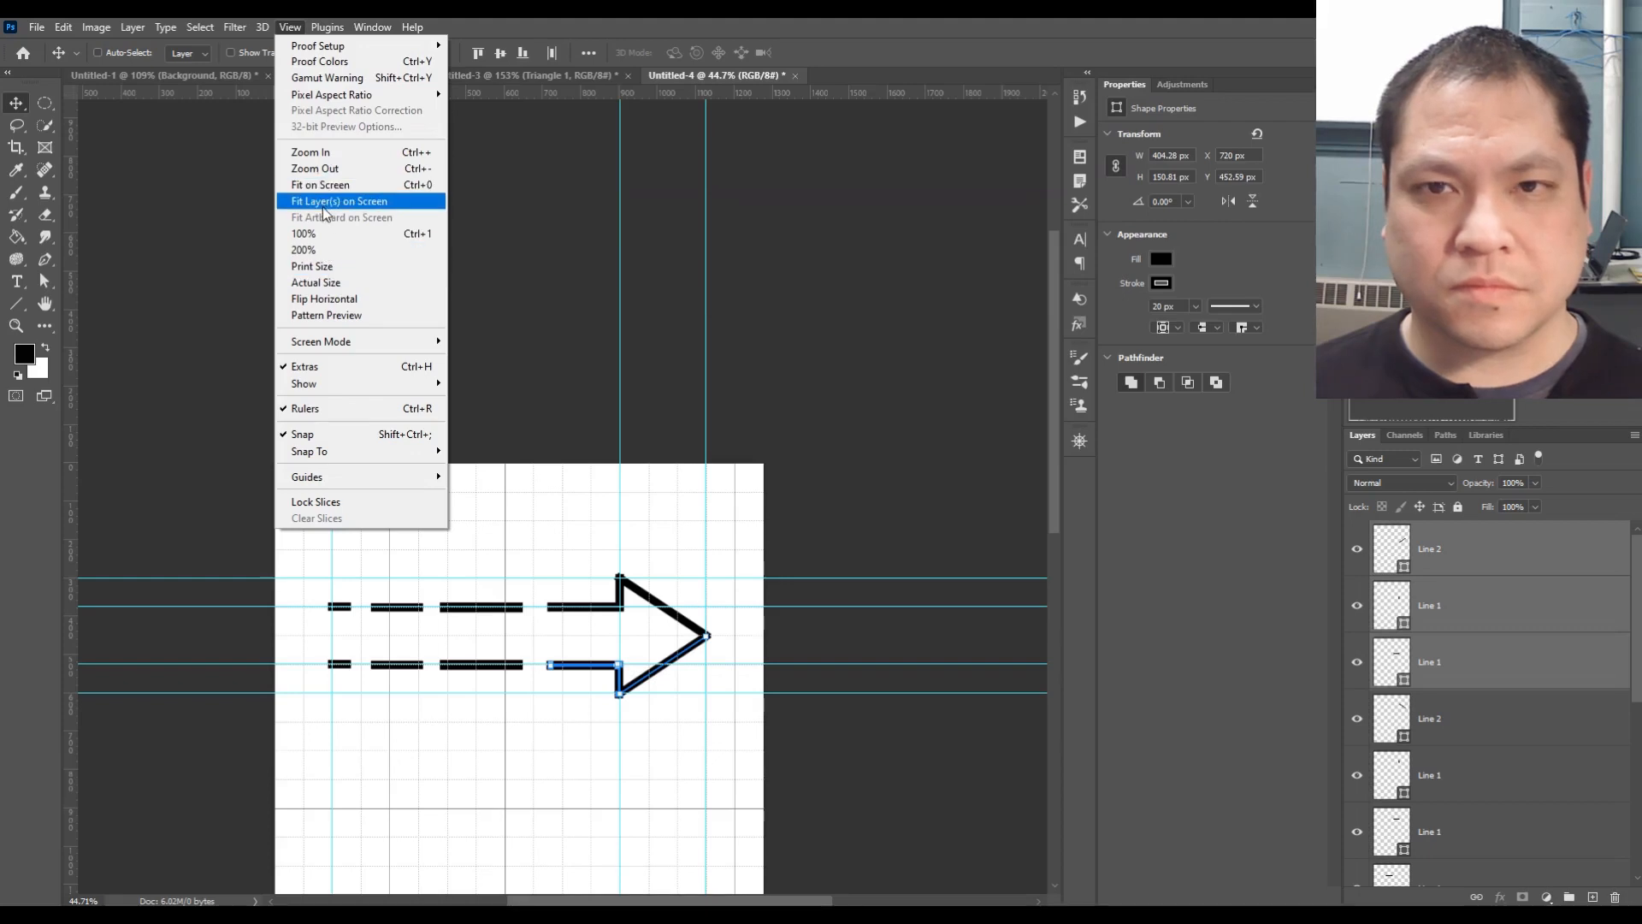
mouse_move(235, 27)
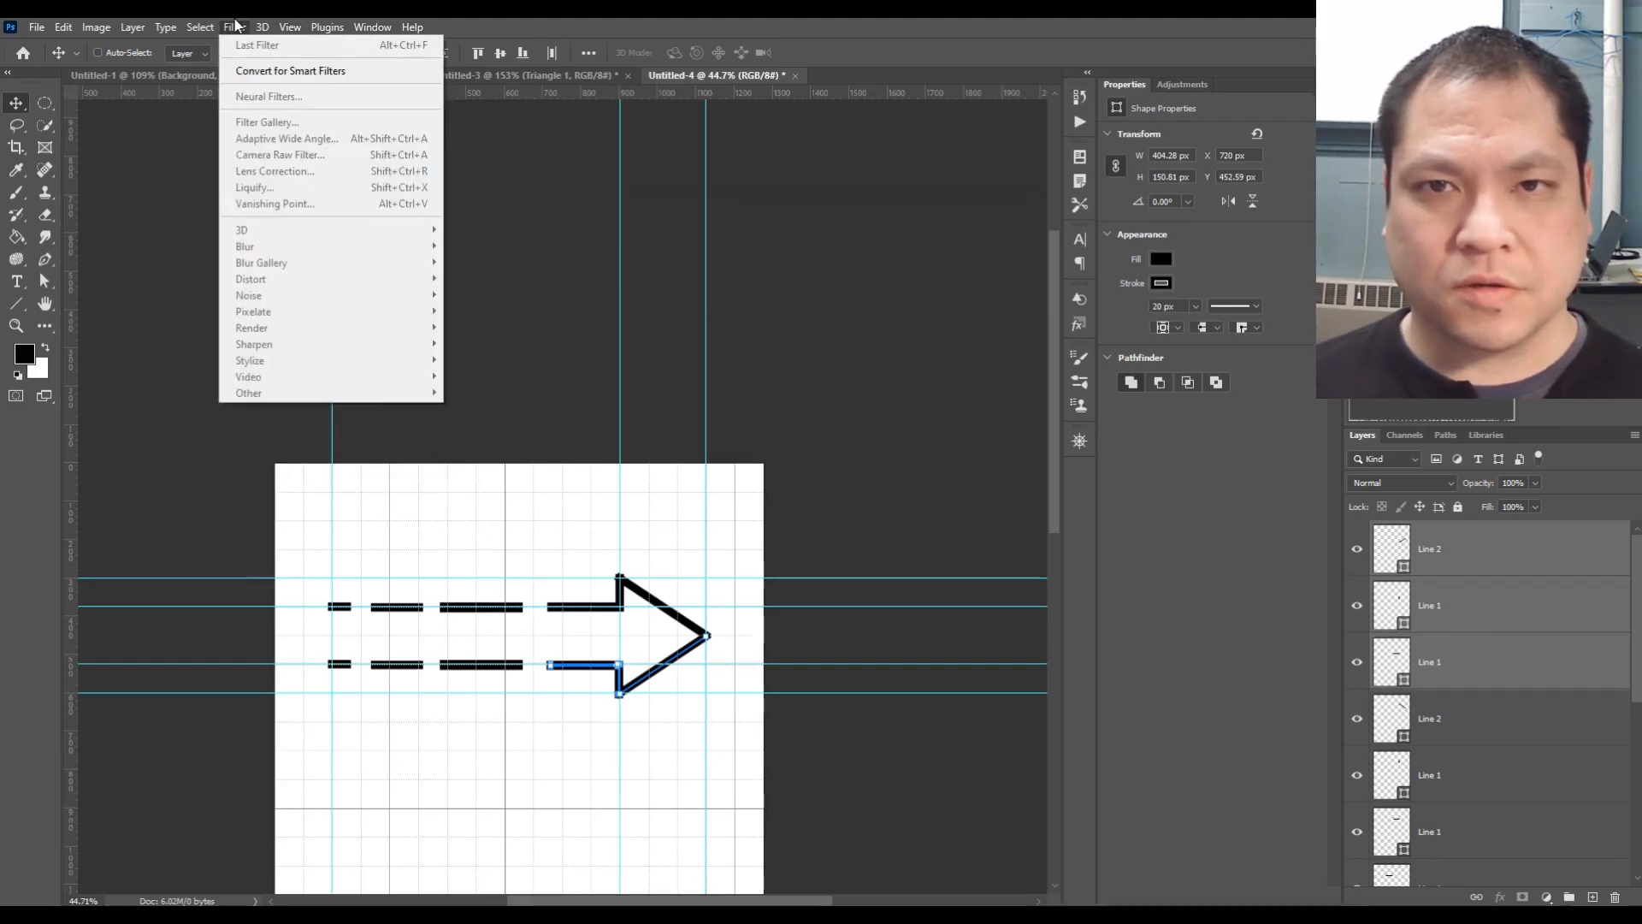
click(193, 28)
click(283, 27)
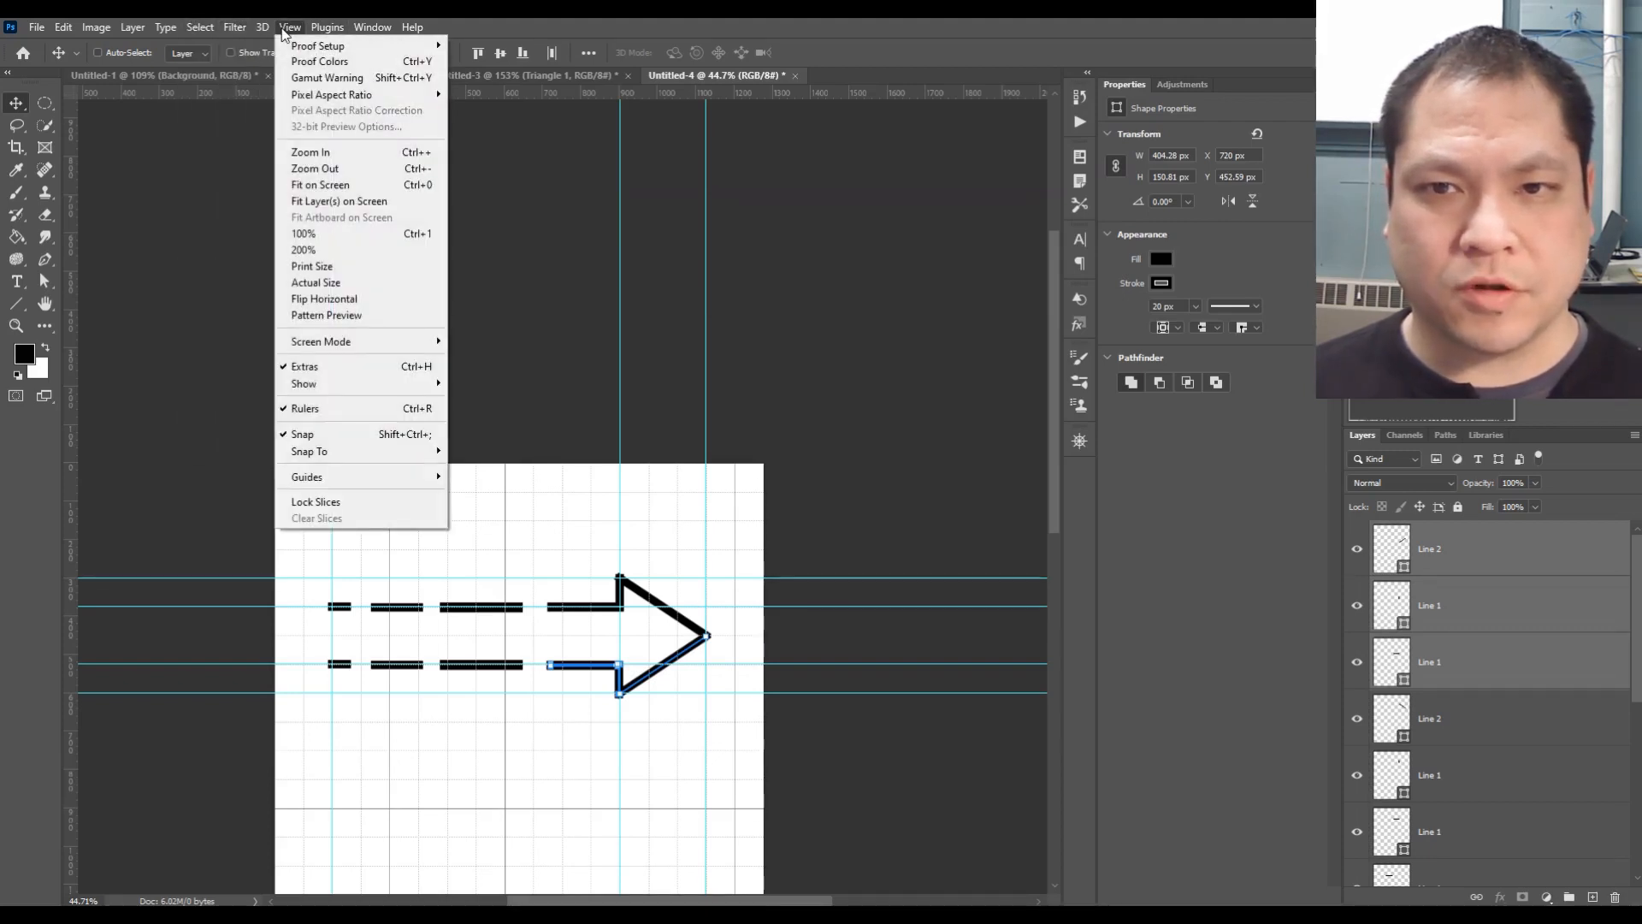
mouse_move(359, 383)
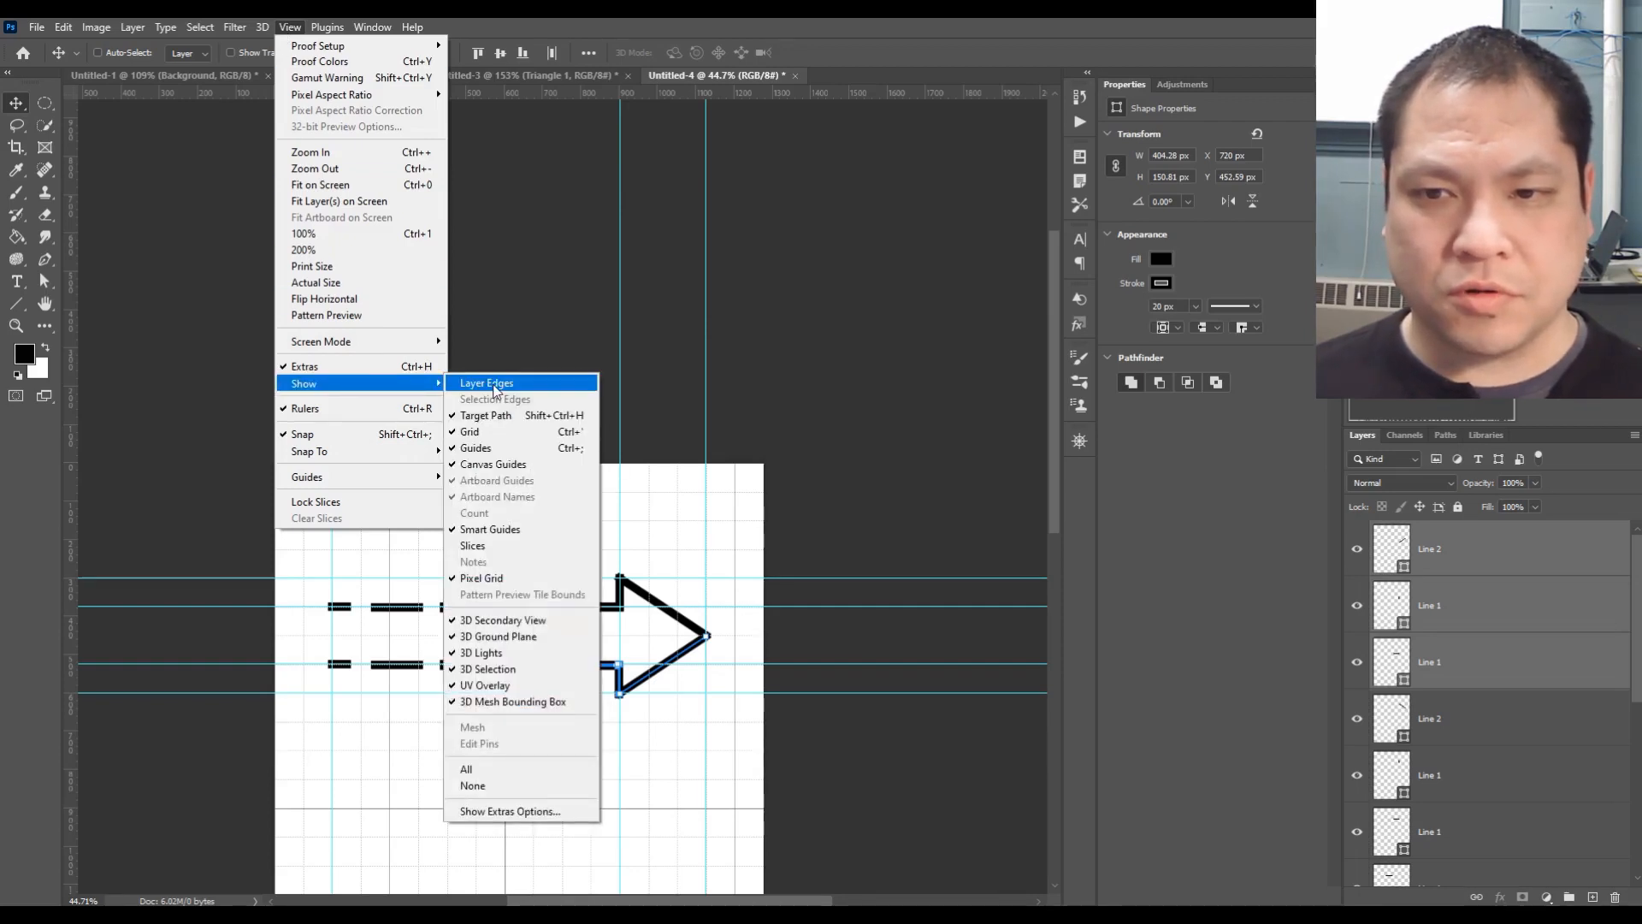
click(494, 434)
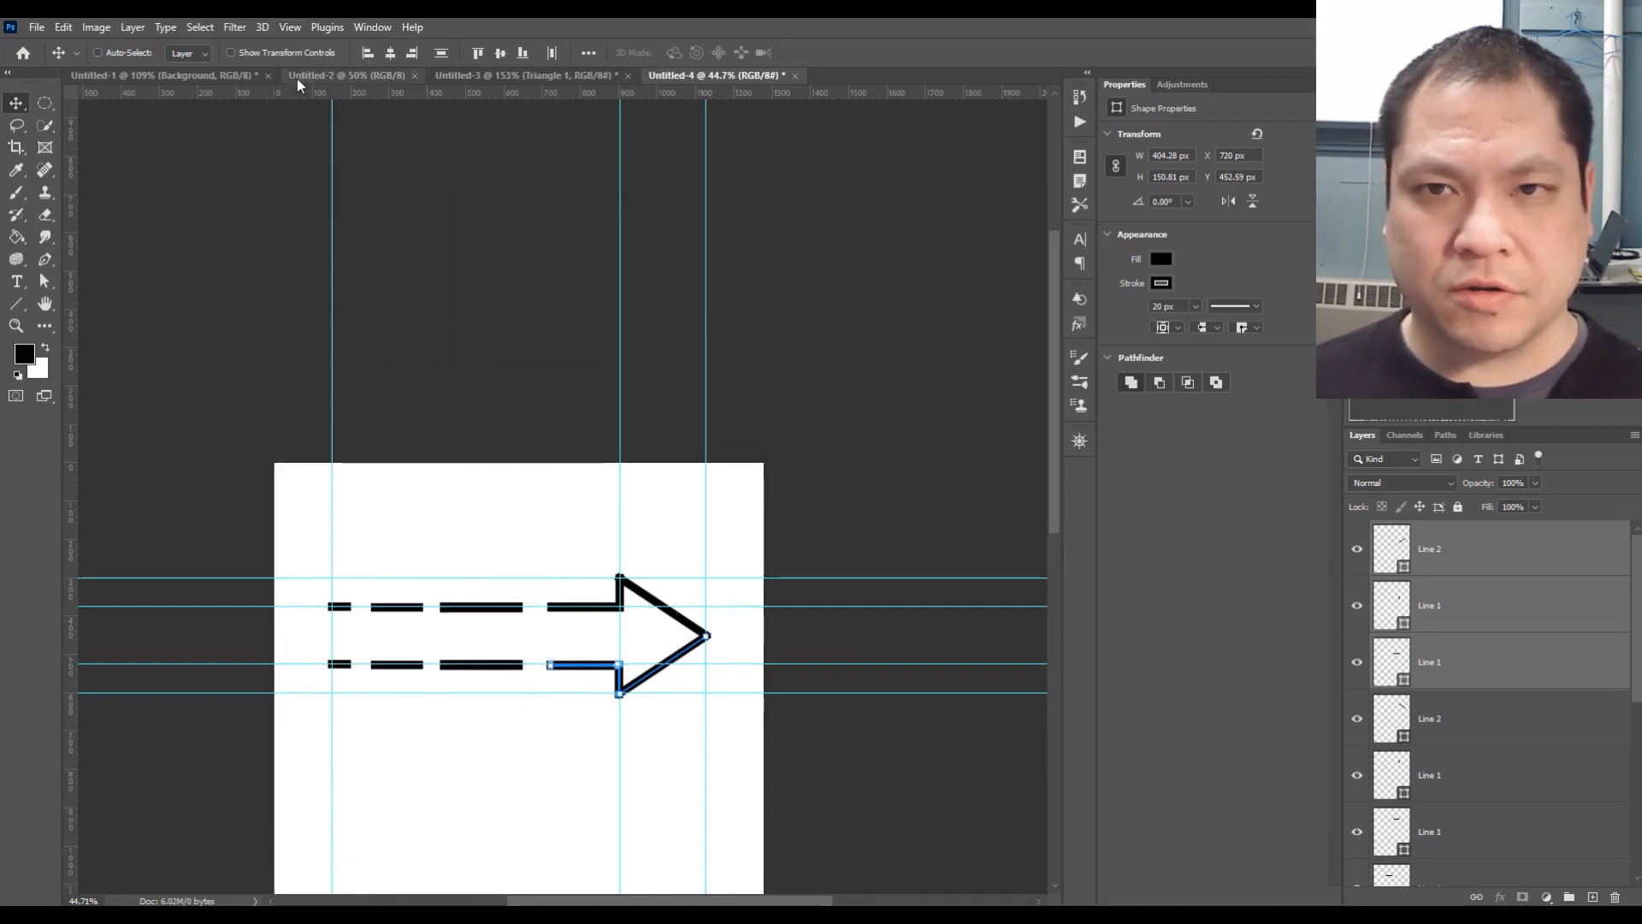
Hide the guides and select the Background layer so the arrow shows without path outlines
click(330, 28)
mouse_move(290, 28)
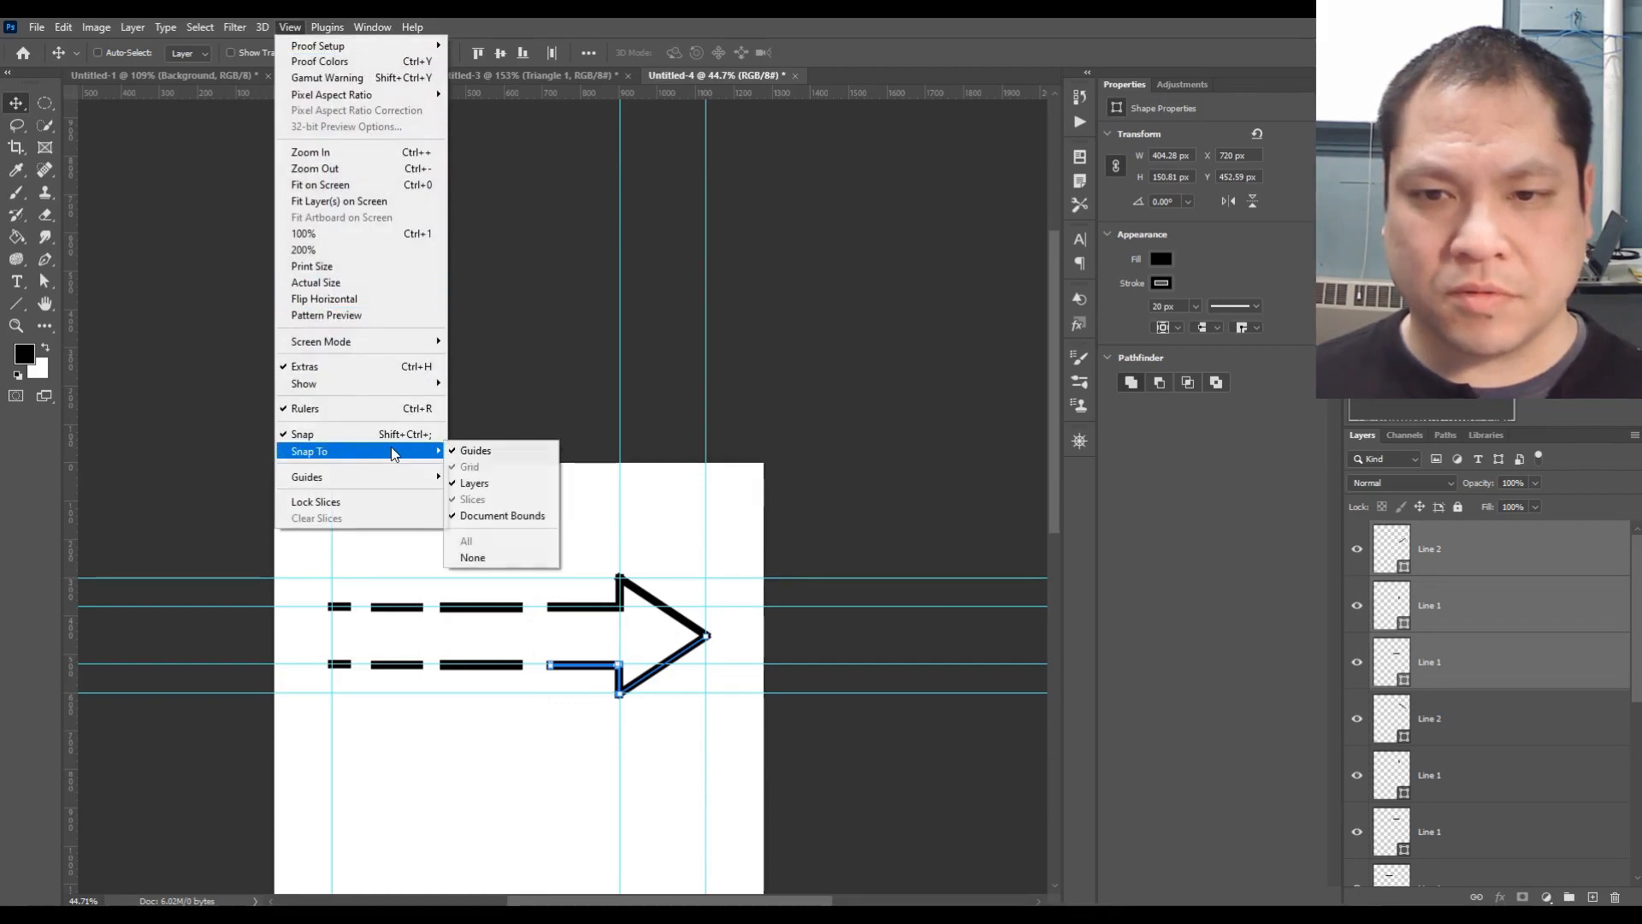
mouse_move(405, 482)
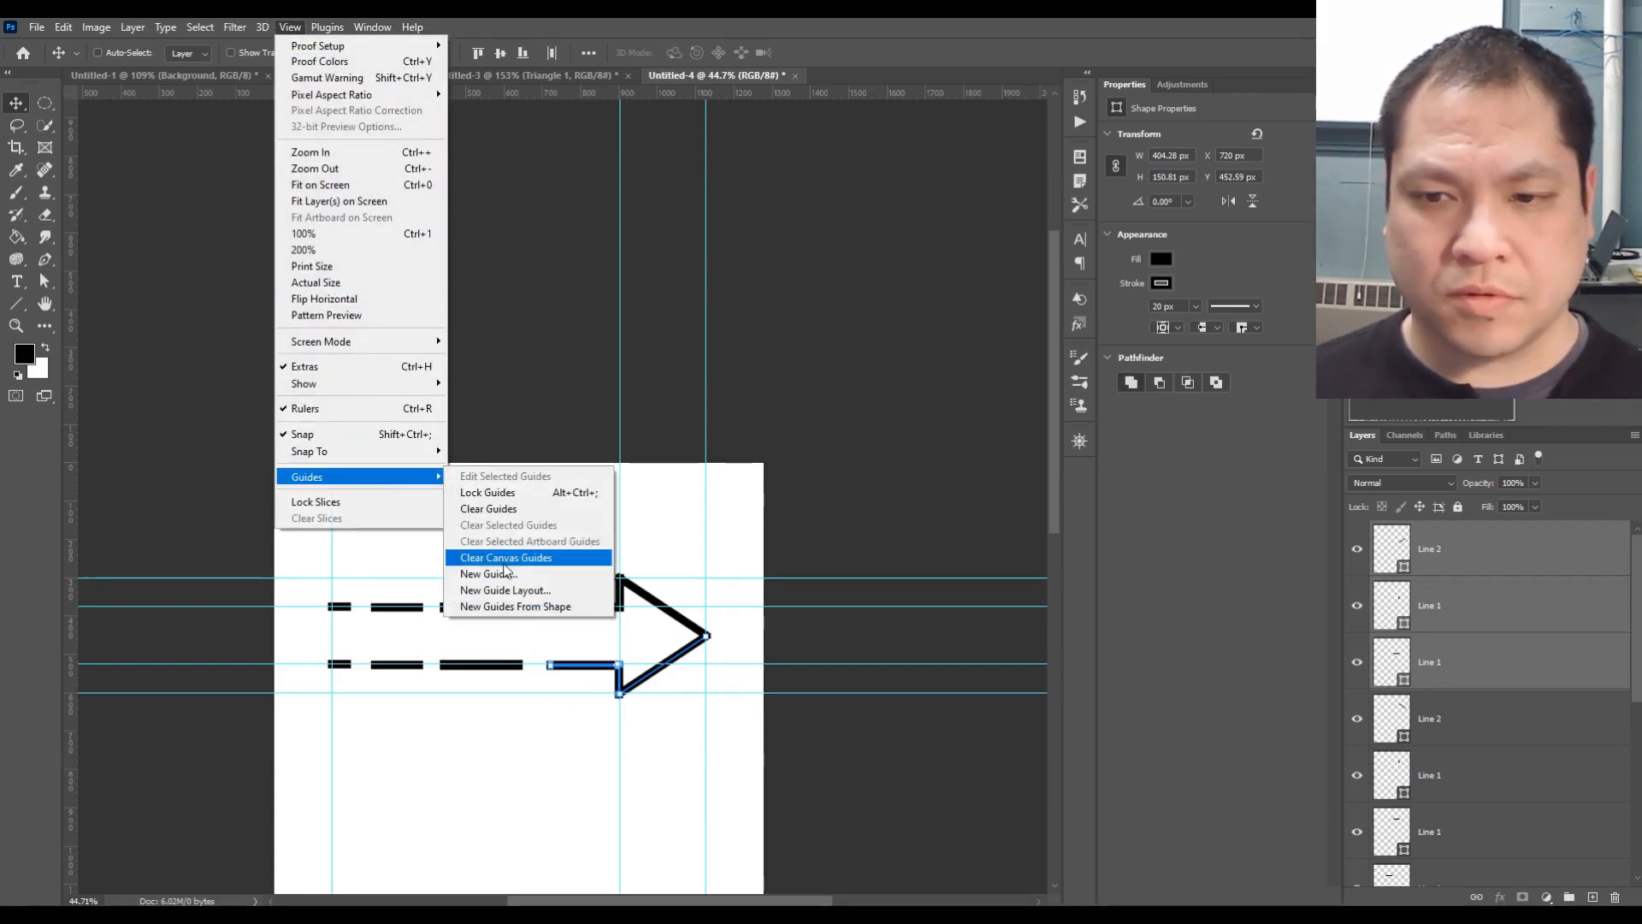
mouse_move(343, 383)
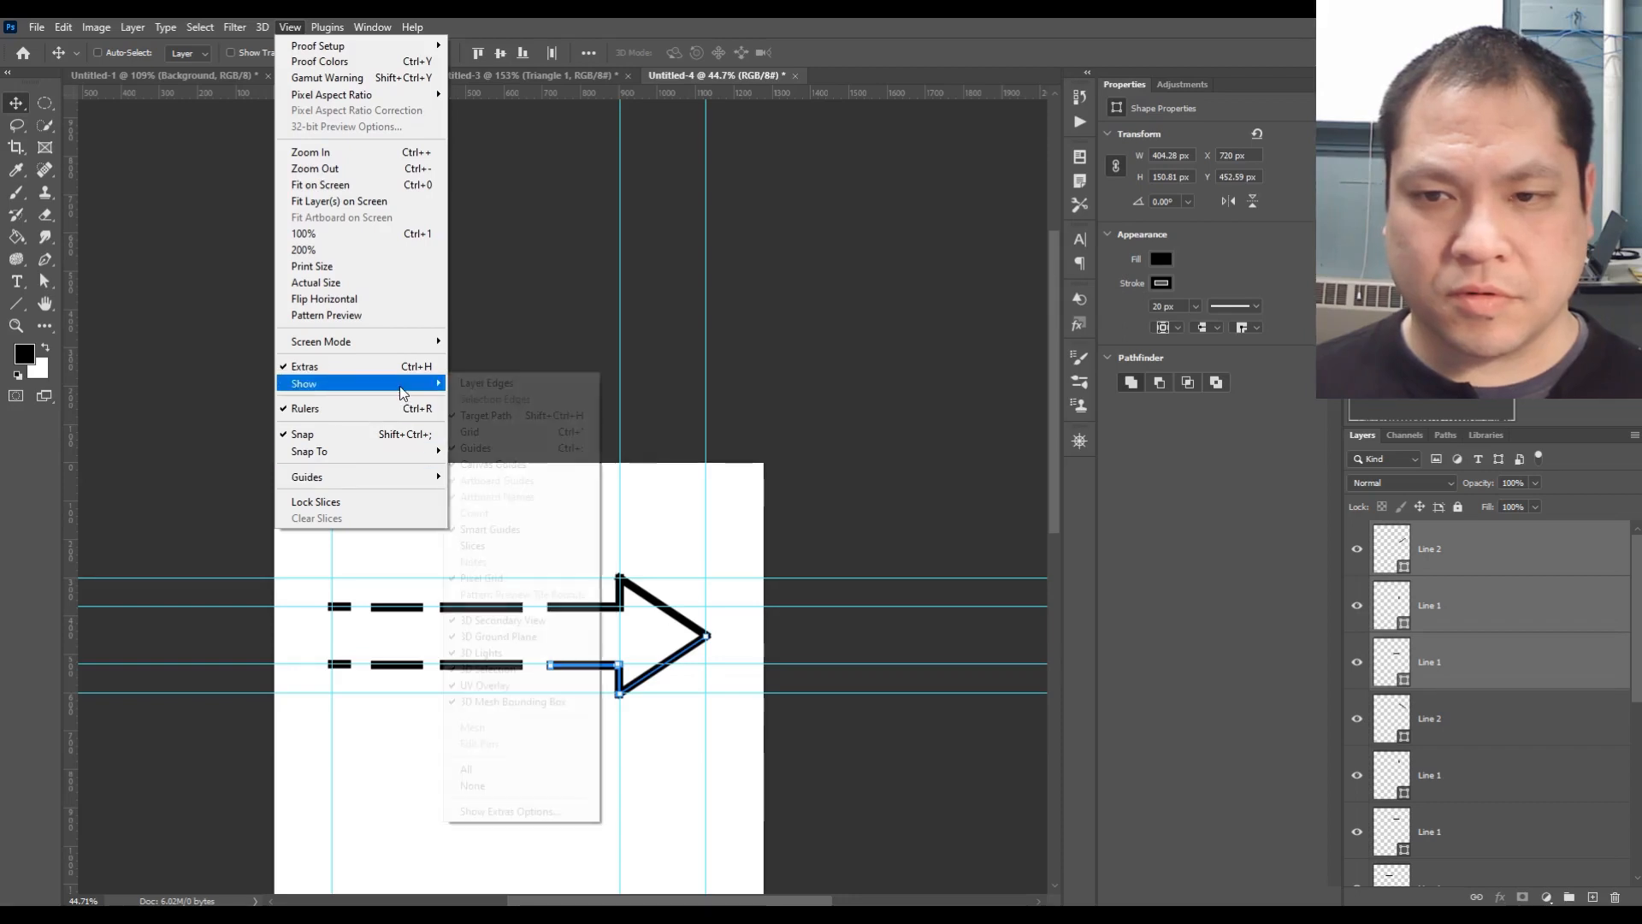
click(479, 448)
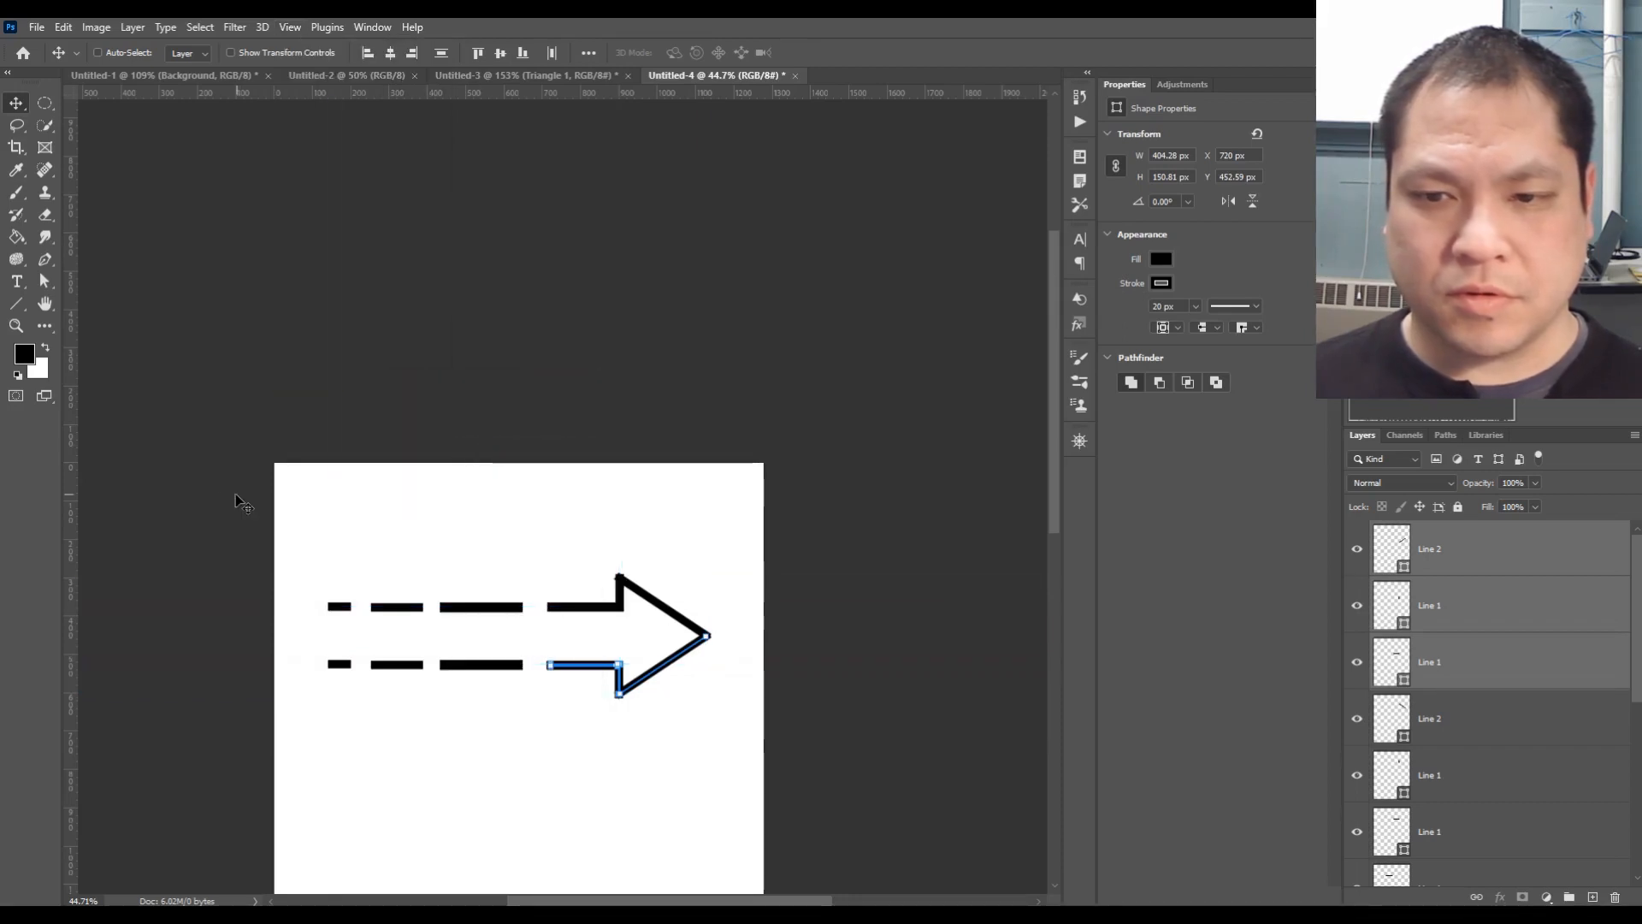
scroll(1466, 674, down, 5)
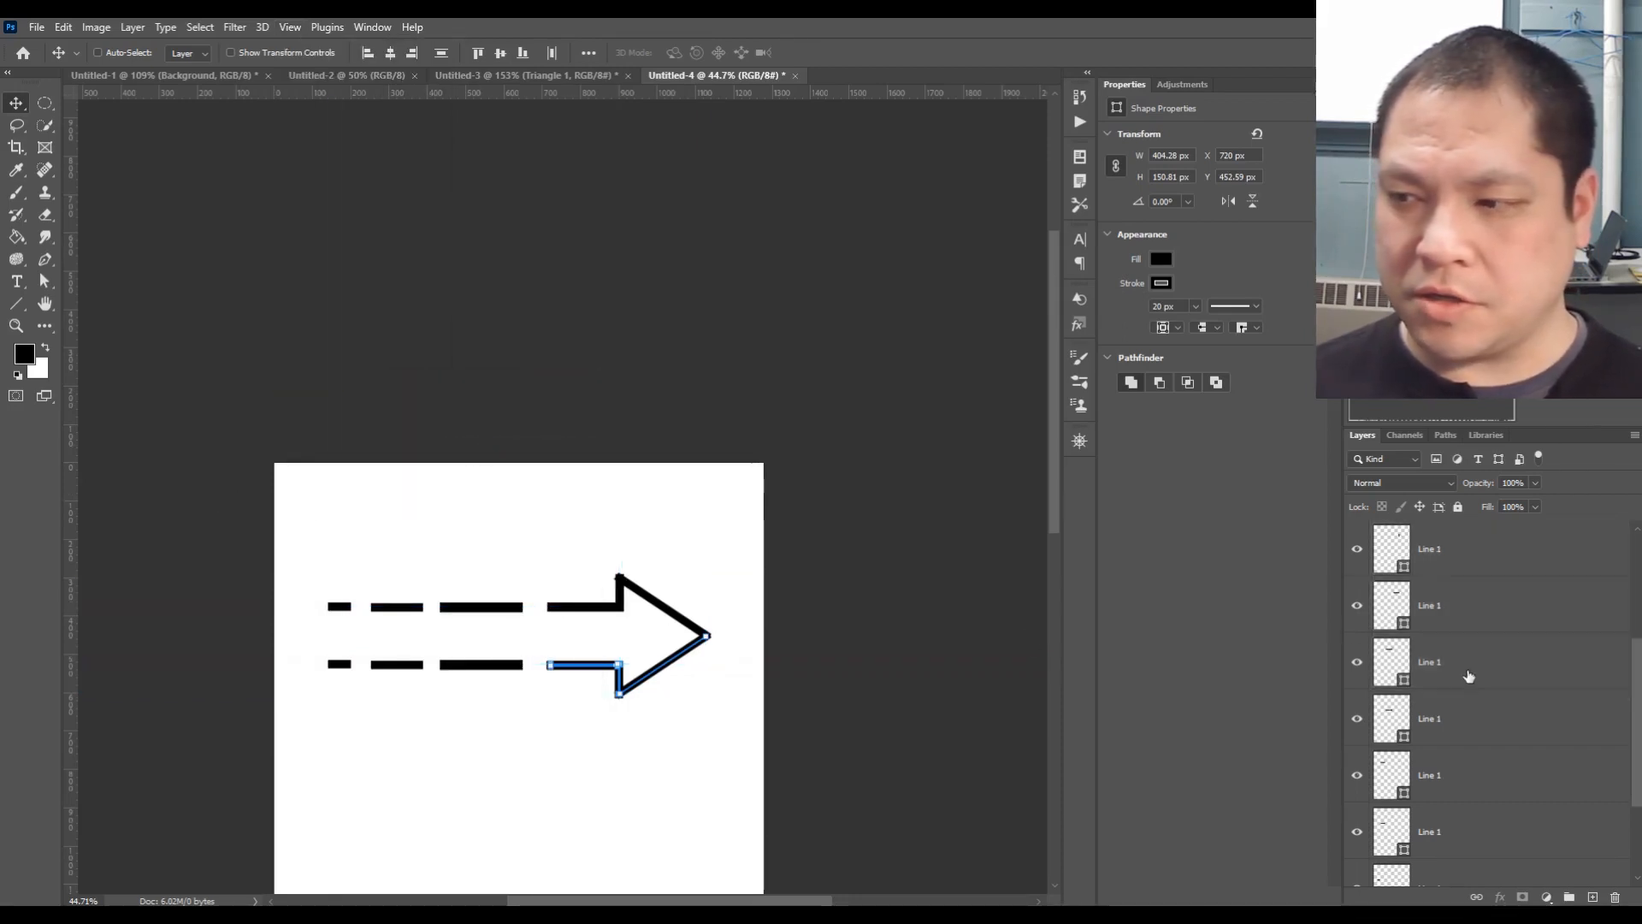
click(1471, 856)
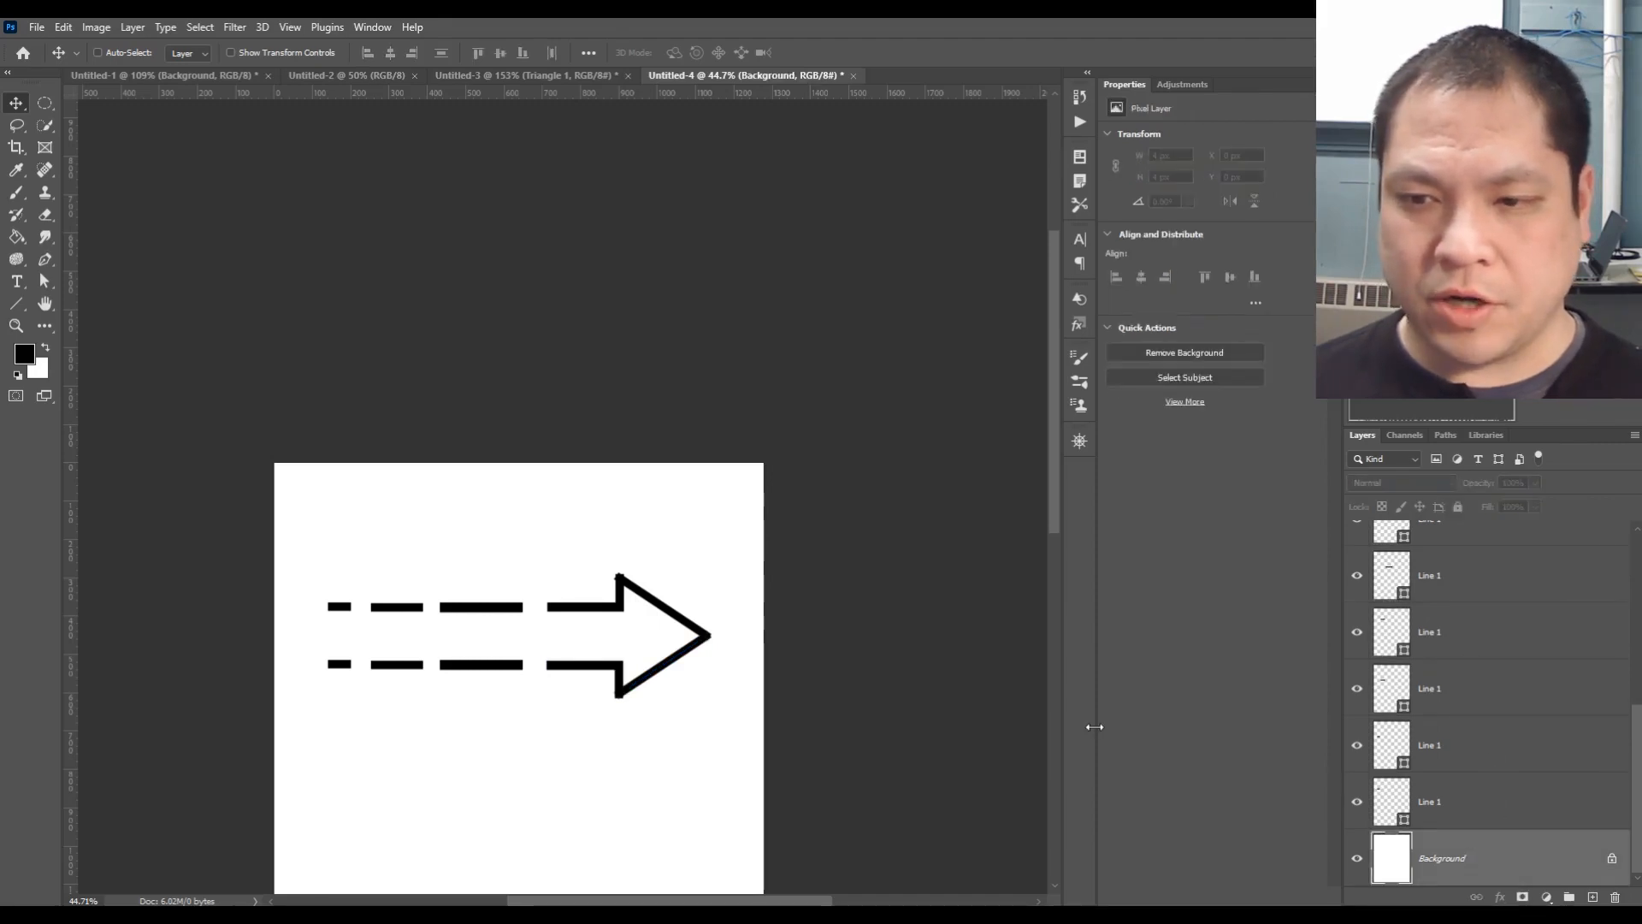
Examine the finished arrow up close and look through its list of line layers
scroll(654, 703, up, 1)
scroll(656, 706, up, 8)
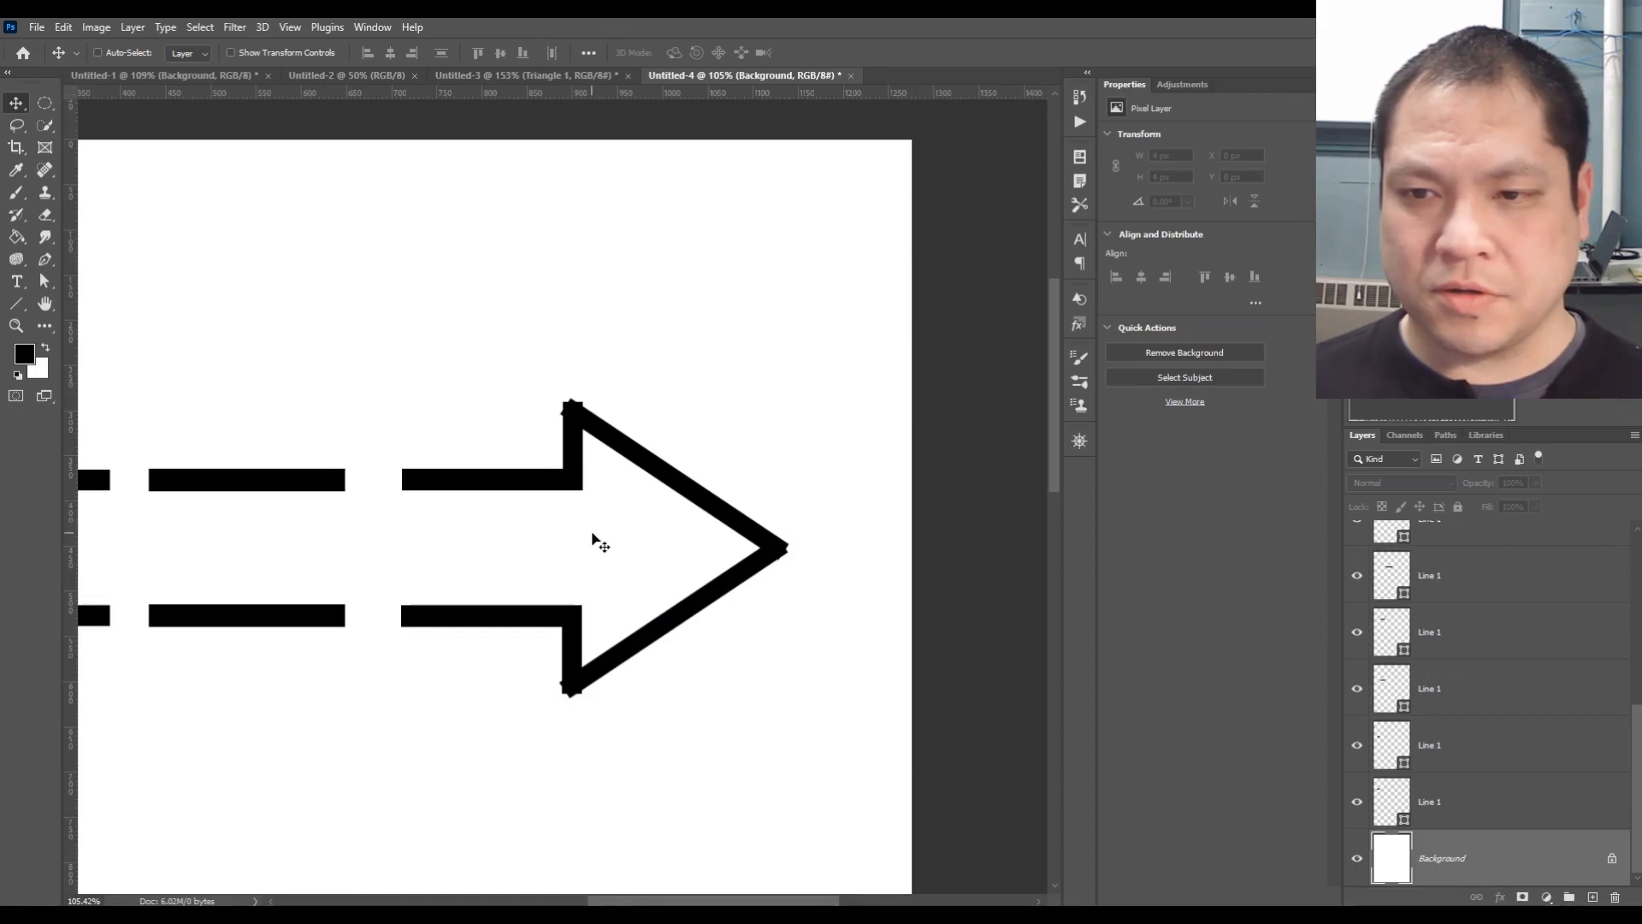
scroll(592, 544, down, 6)
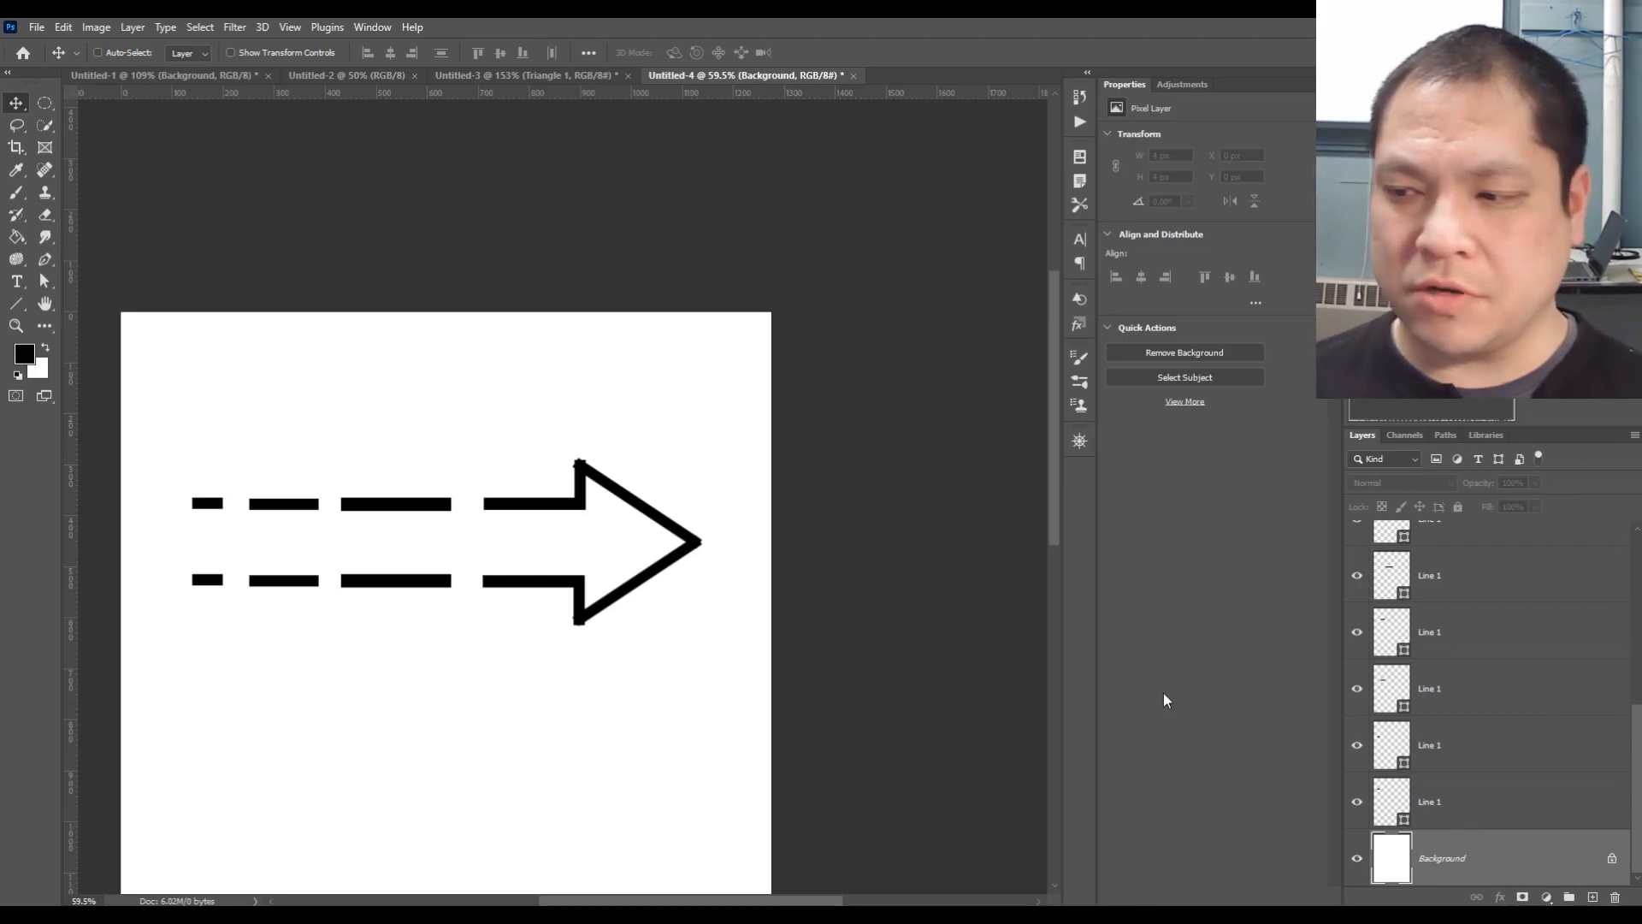
scroll(1485, 750, up, 2)
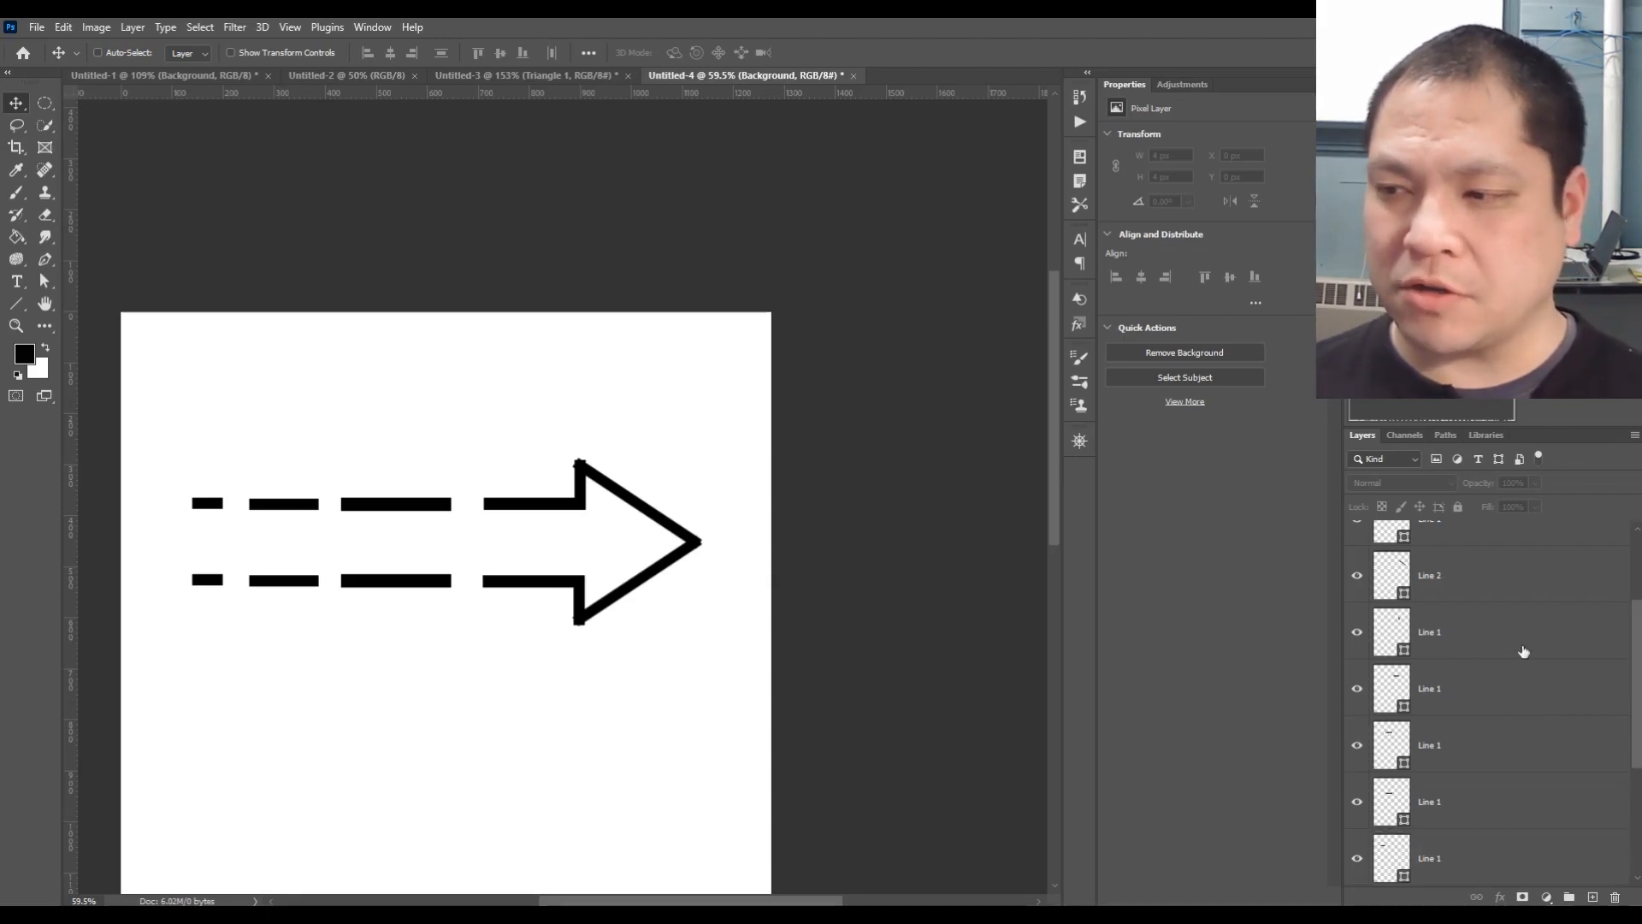
scroll(1473, 769, down, 1)
scroll(1464, 758, up, 4)
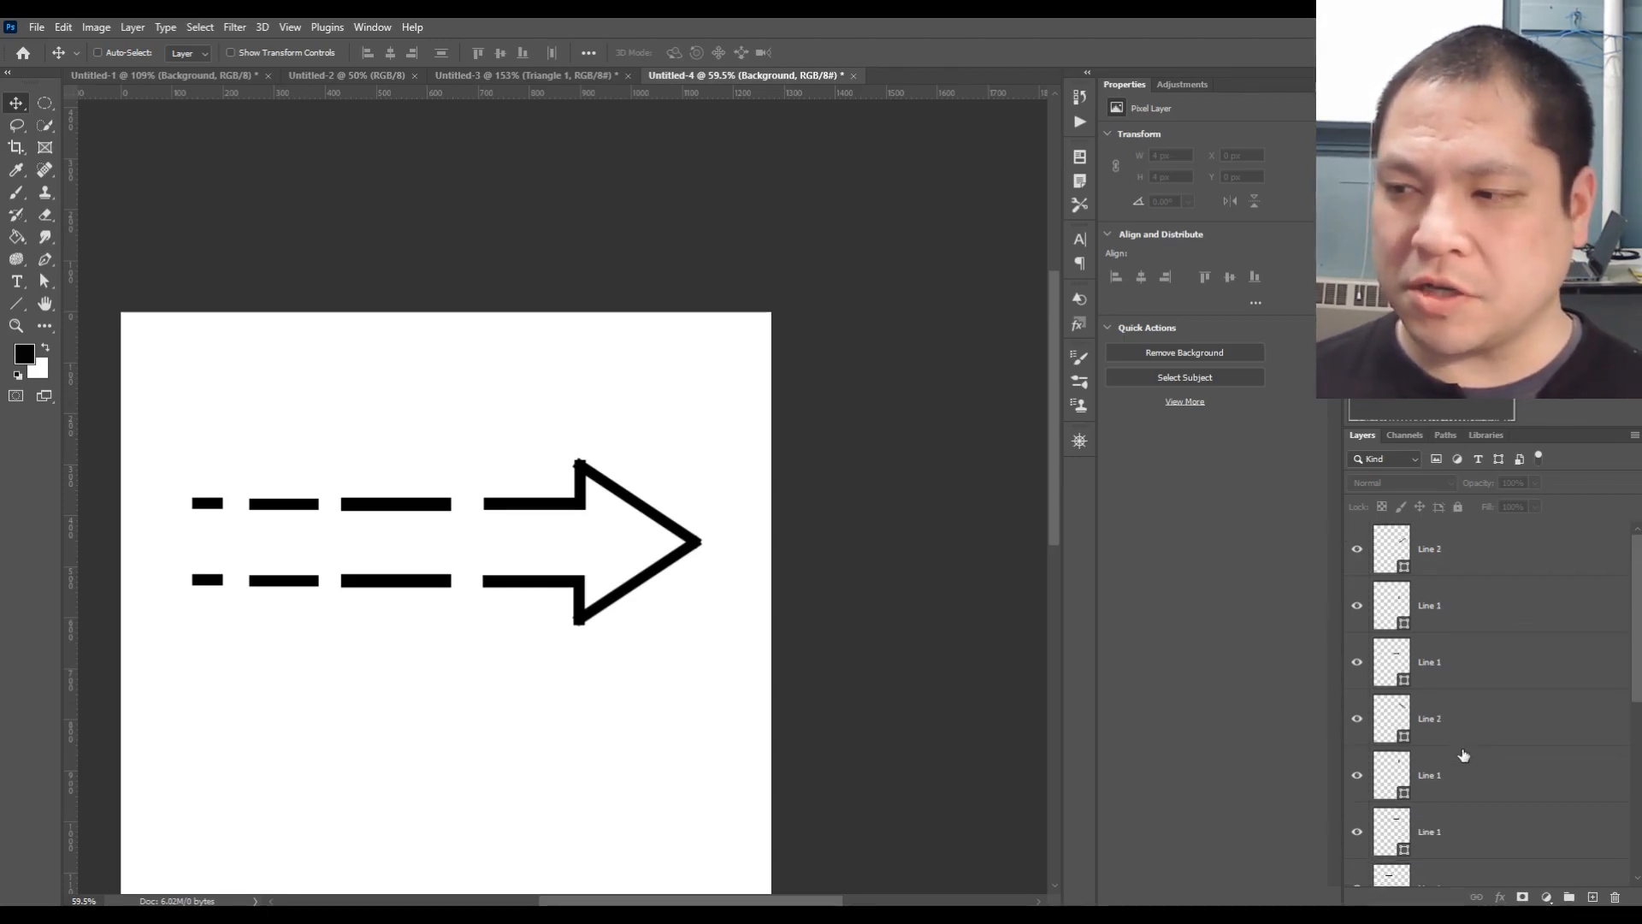
scroll(1463, 755, down, 4)
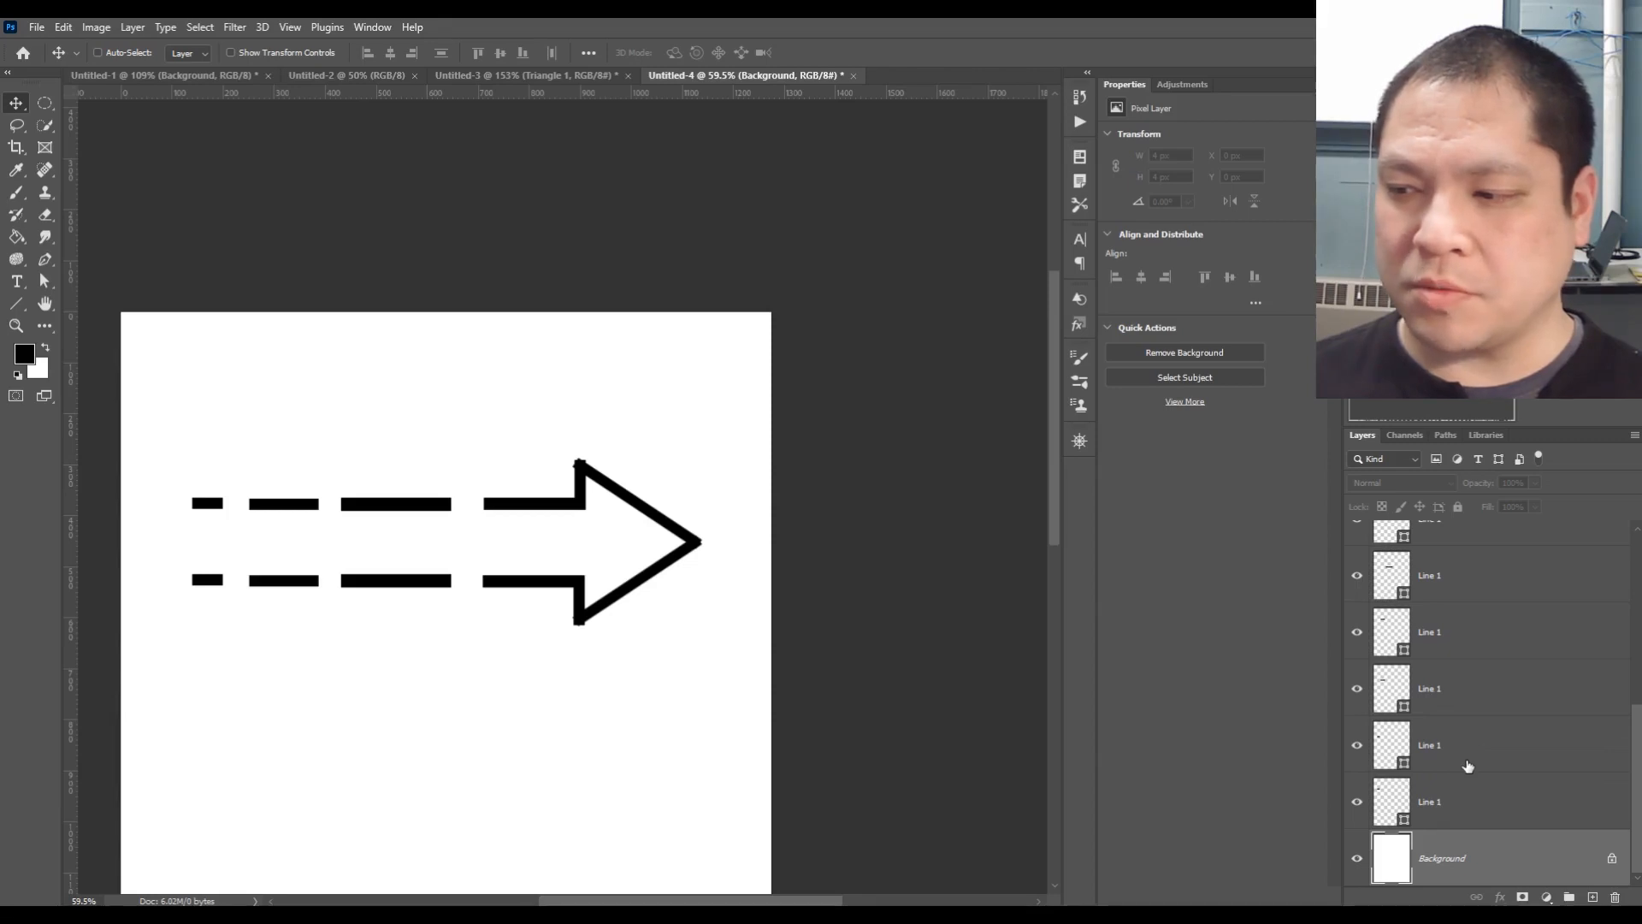
Create a layer group directly above the Background layer and name it "line arrow"
click(1572, 898)
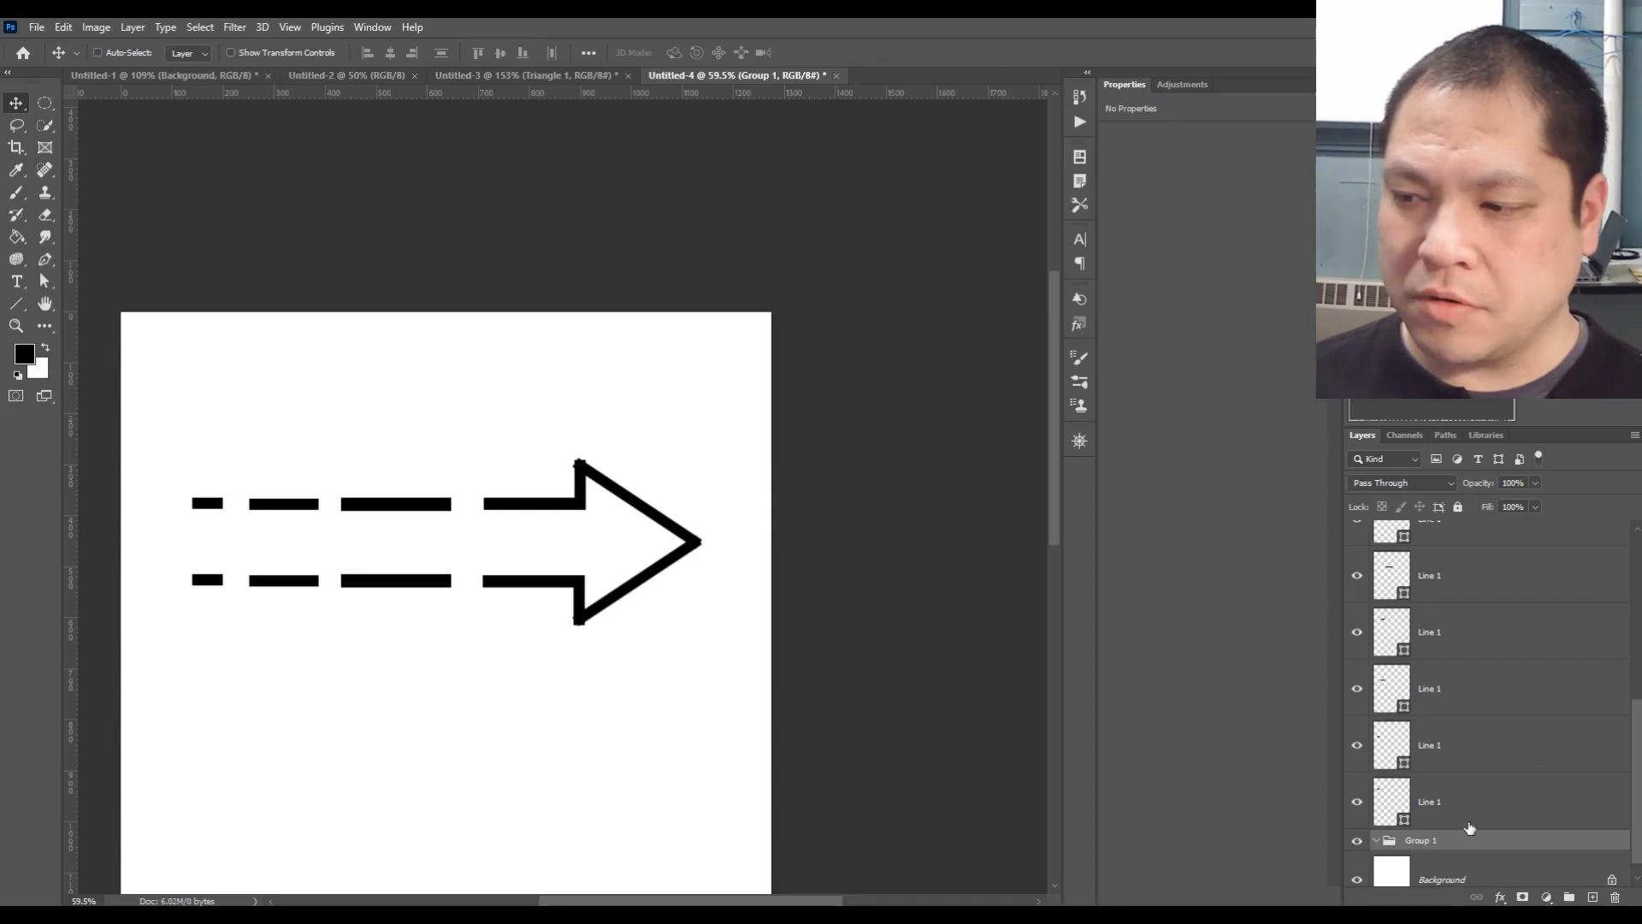
double_click(1422, 840)
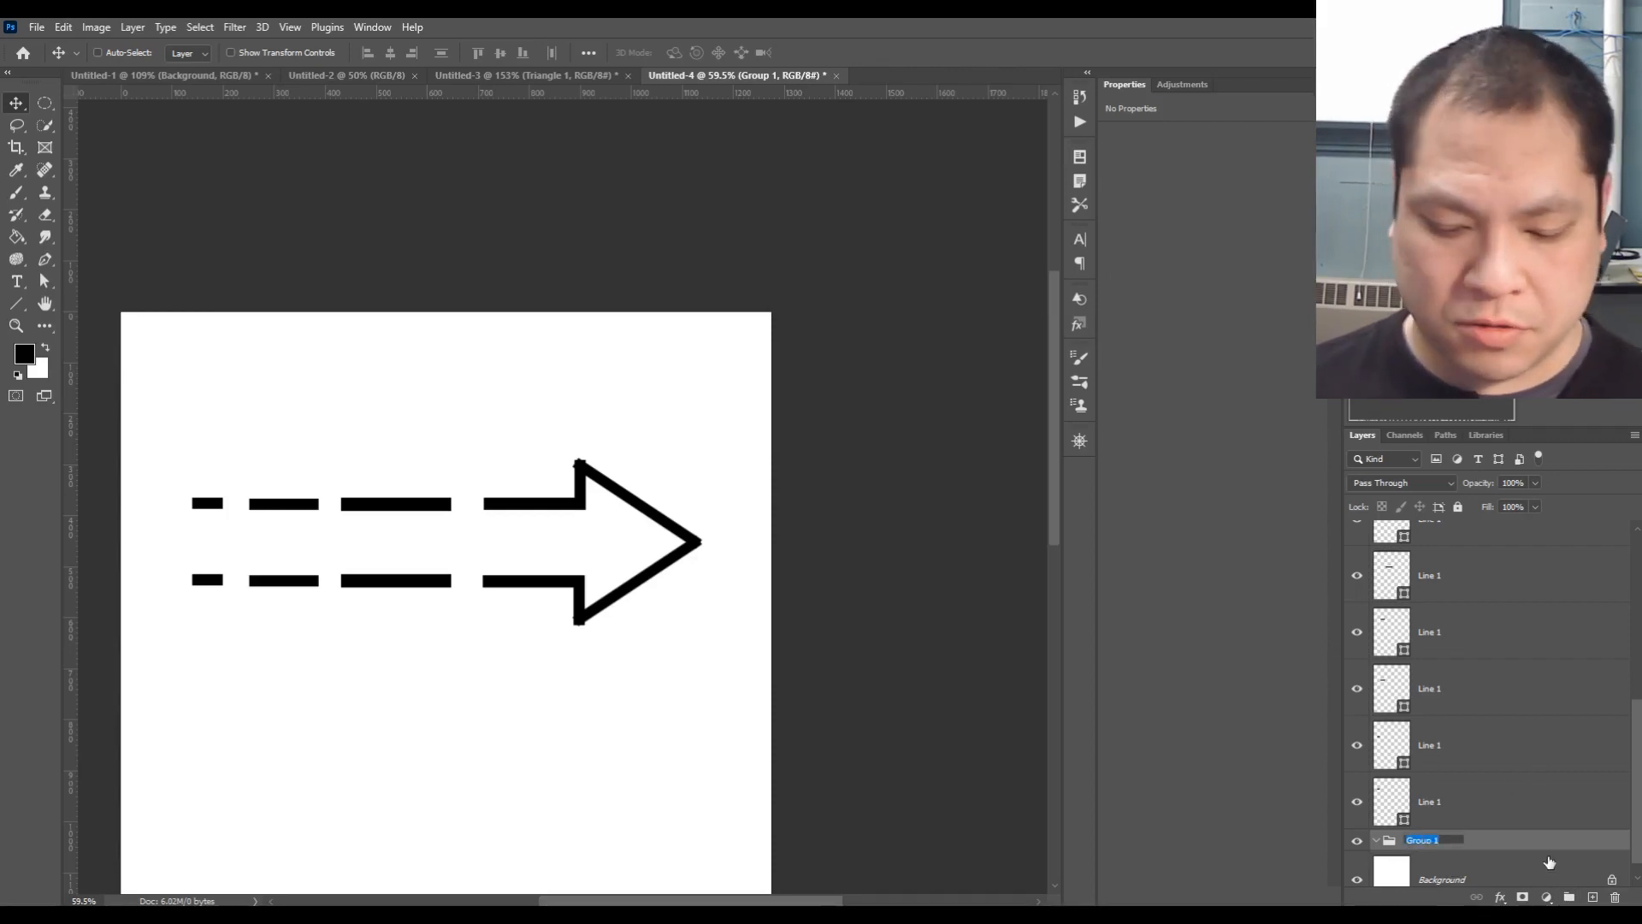
text(line a)
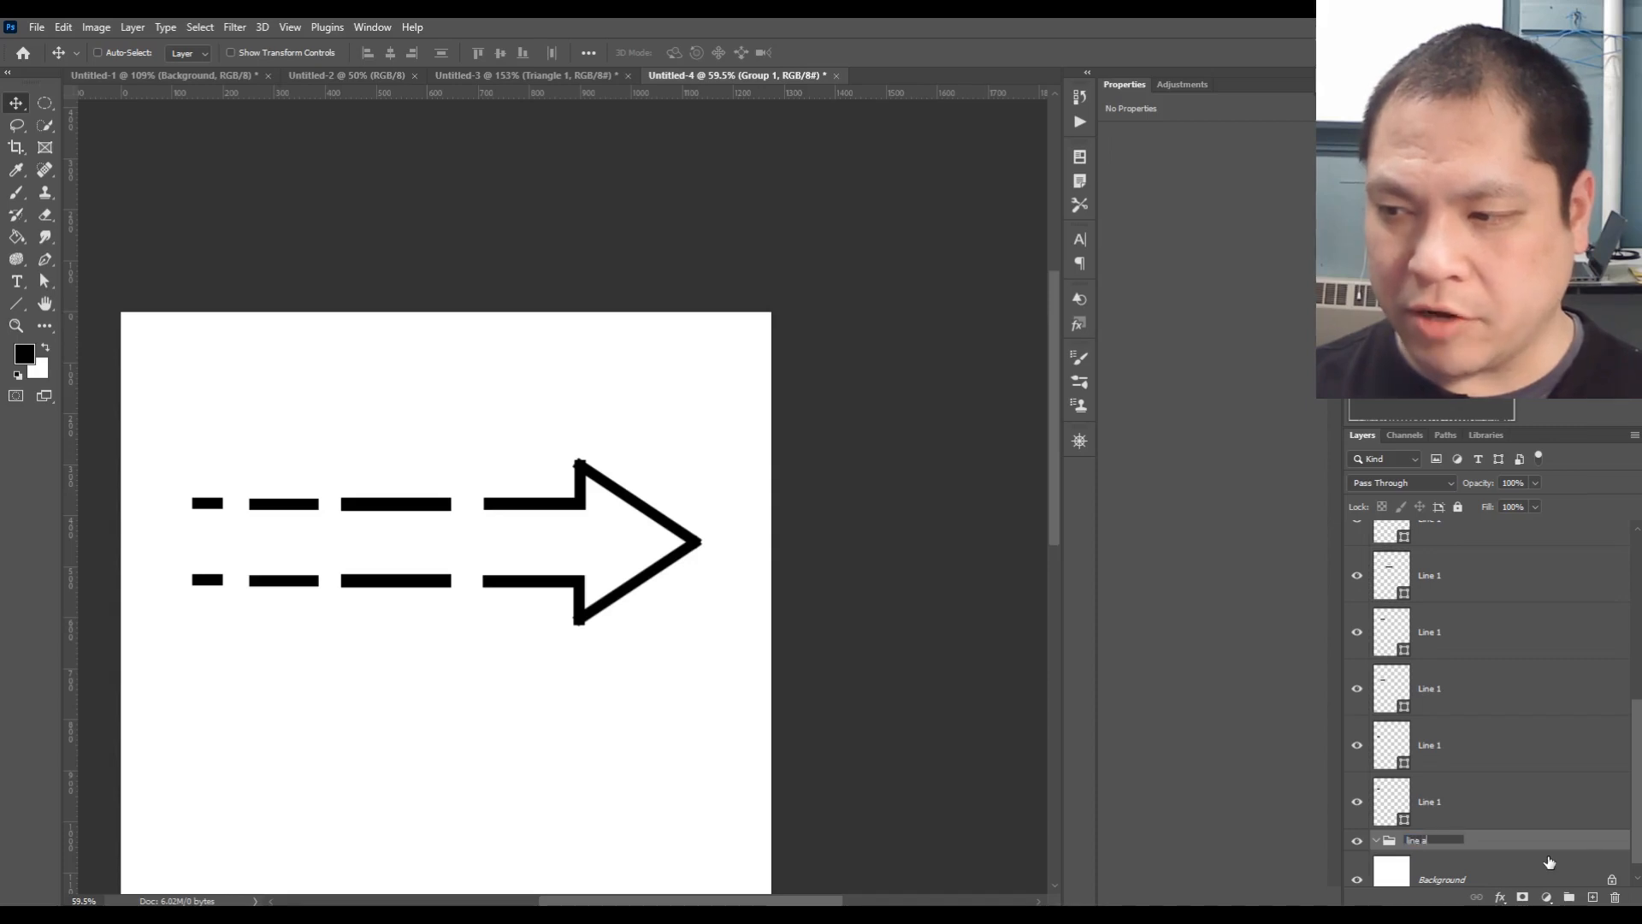
text(rrow)
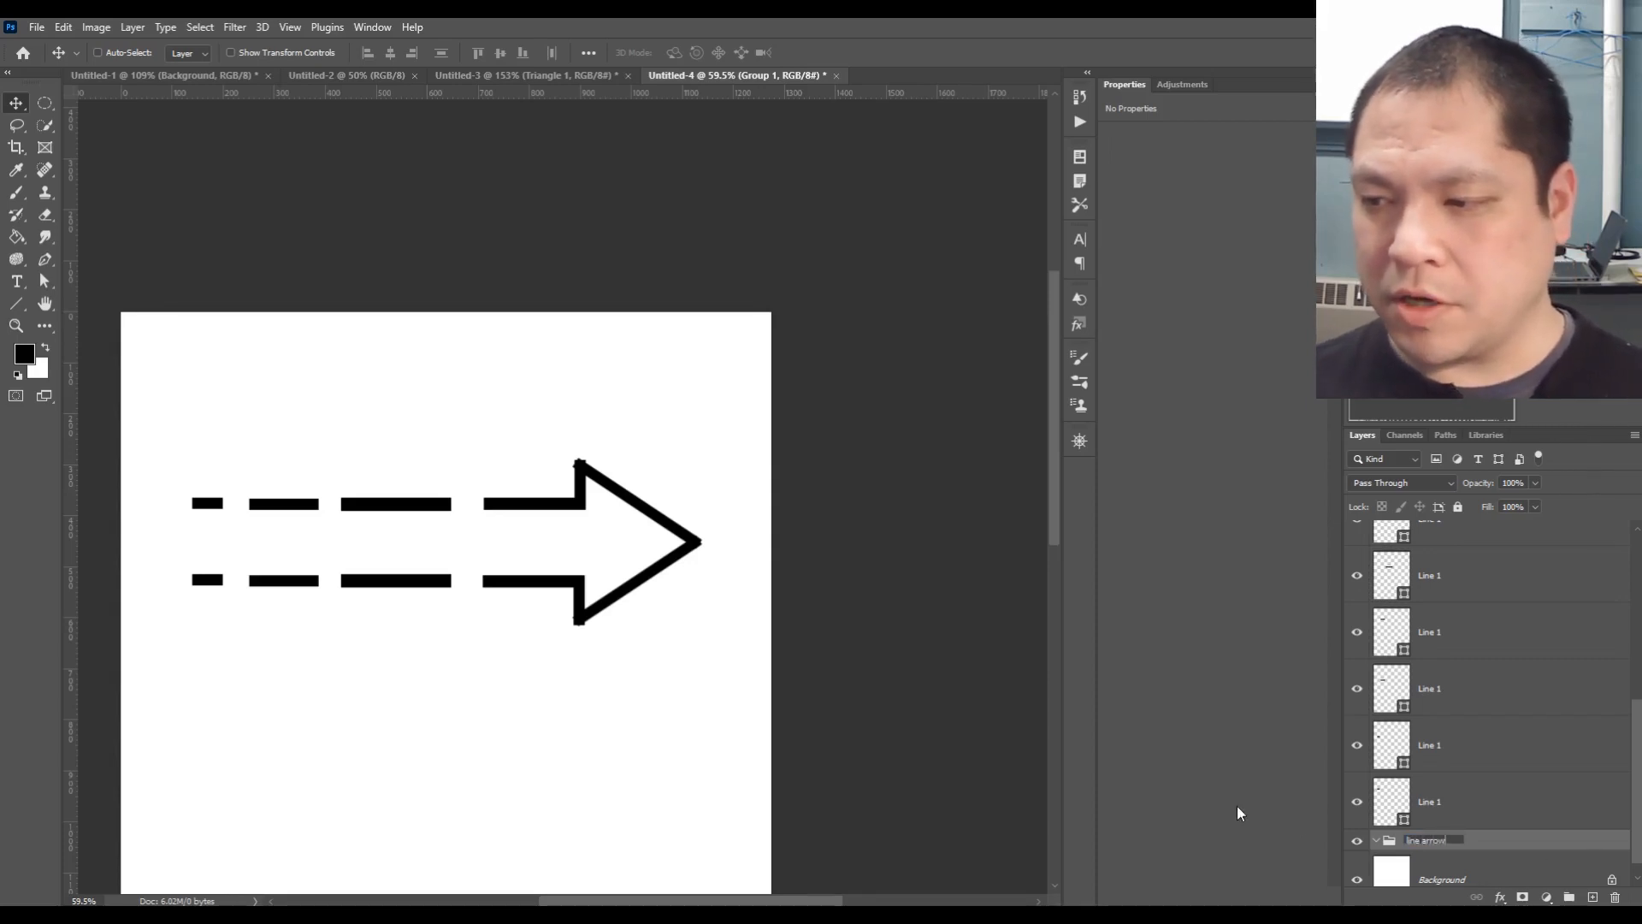
key(Return)
Move the five lowest line layers, which form tail dashes, into the "line arrow" group
drag(1470, 804, 1467, 840)
drag(1467, 768, 1467, 822)
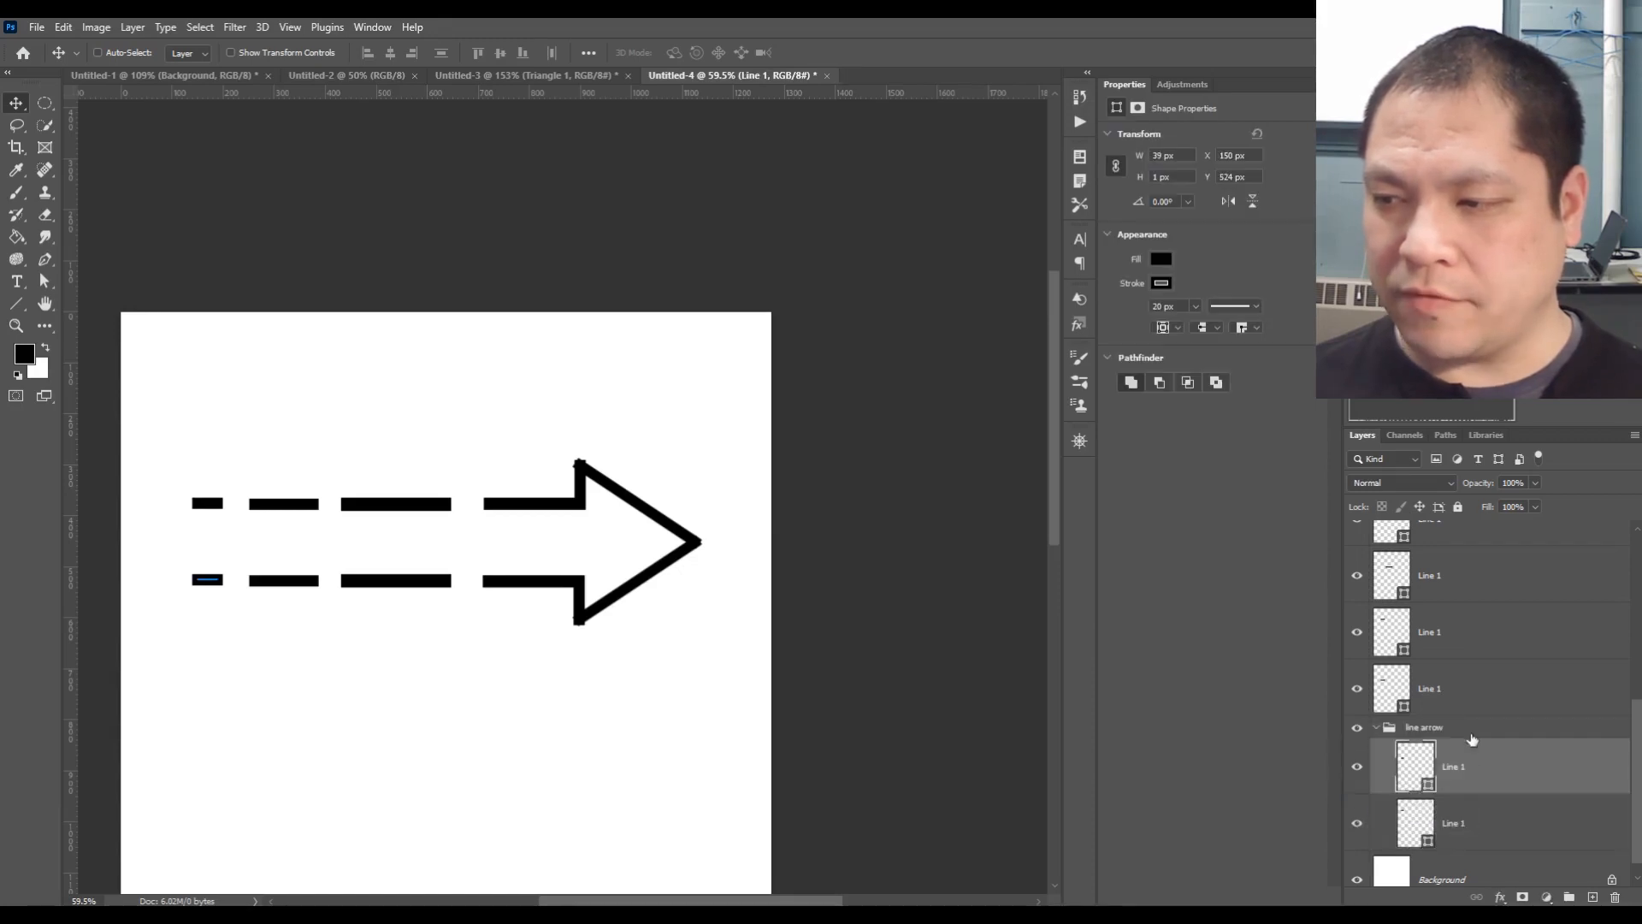
drag(1475, 705, 1474, 788)
drag(1465, 636, 1463, 736)
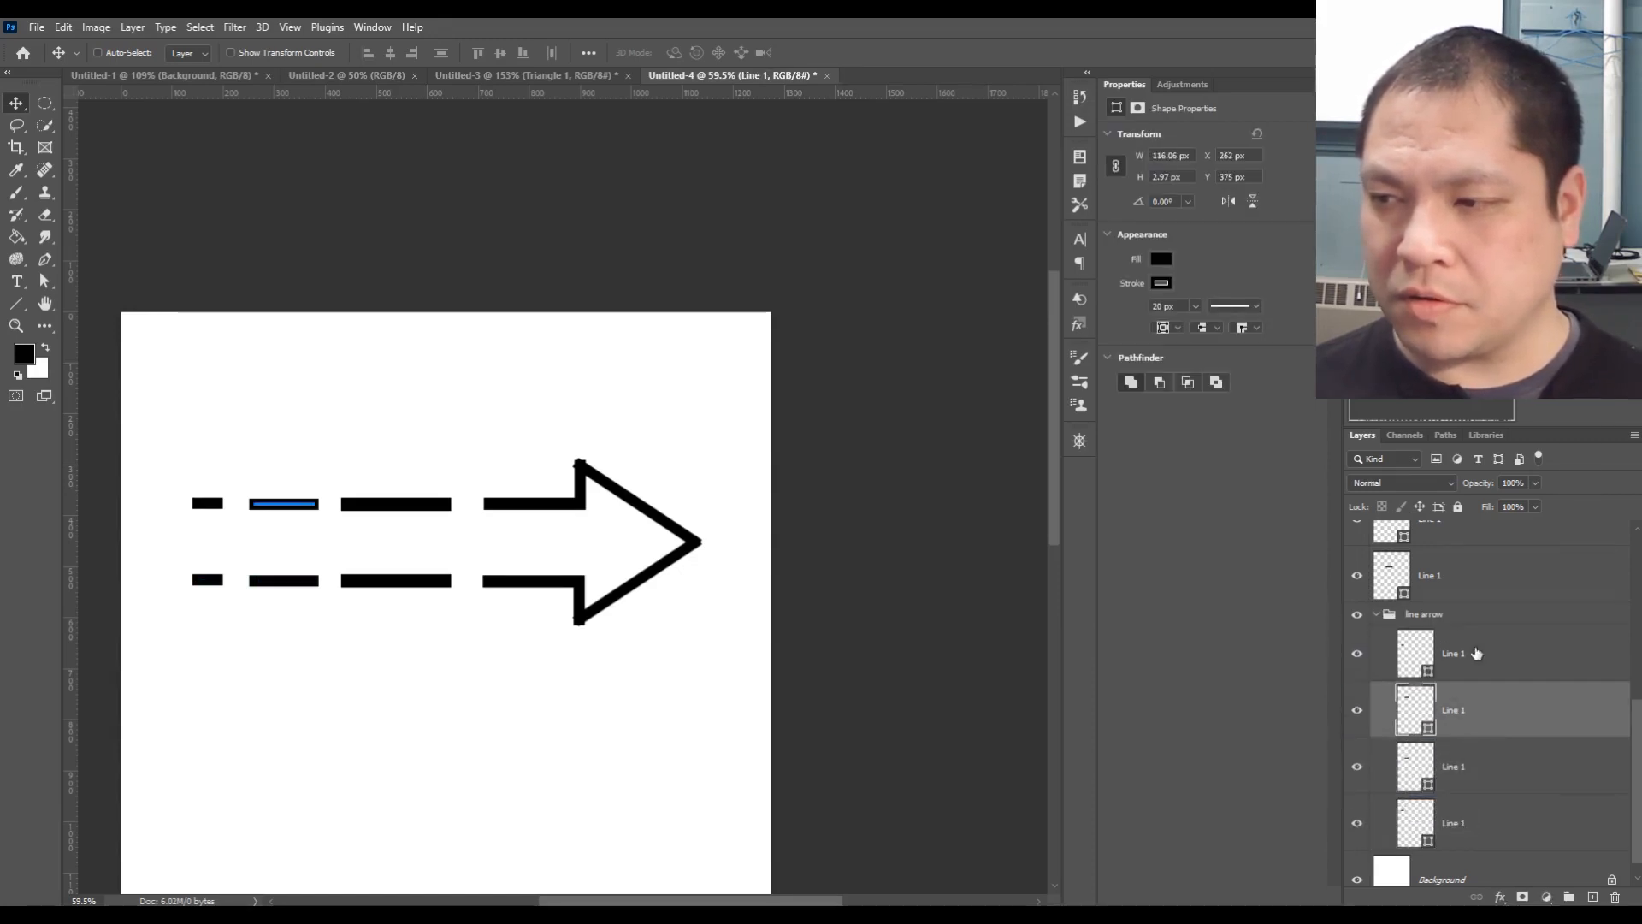
click(1465, 757)
Move all remaining line layers above the group into "line arrow" together, collapse the group and clear the layer selection
scroll(1452, 696, up, 5)
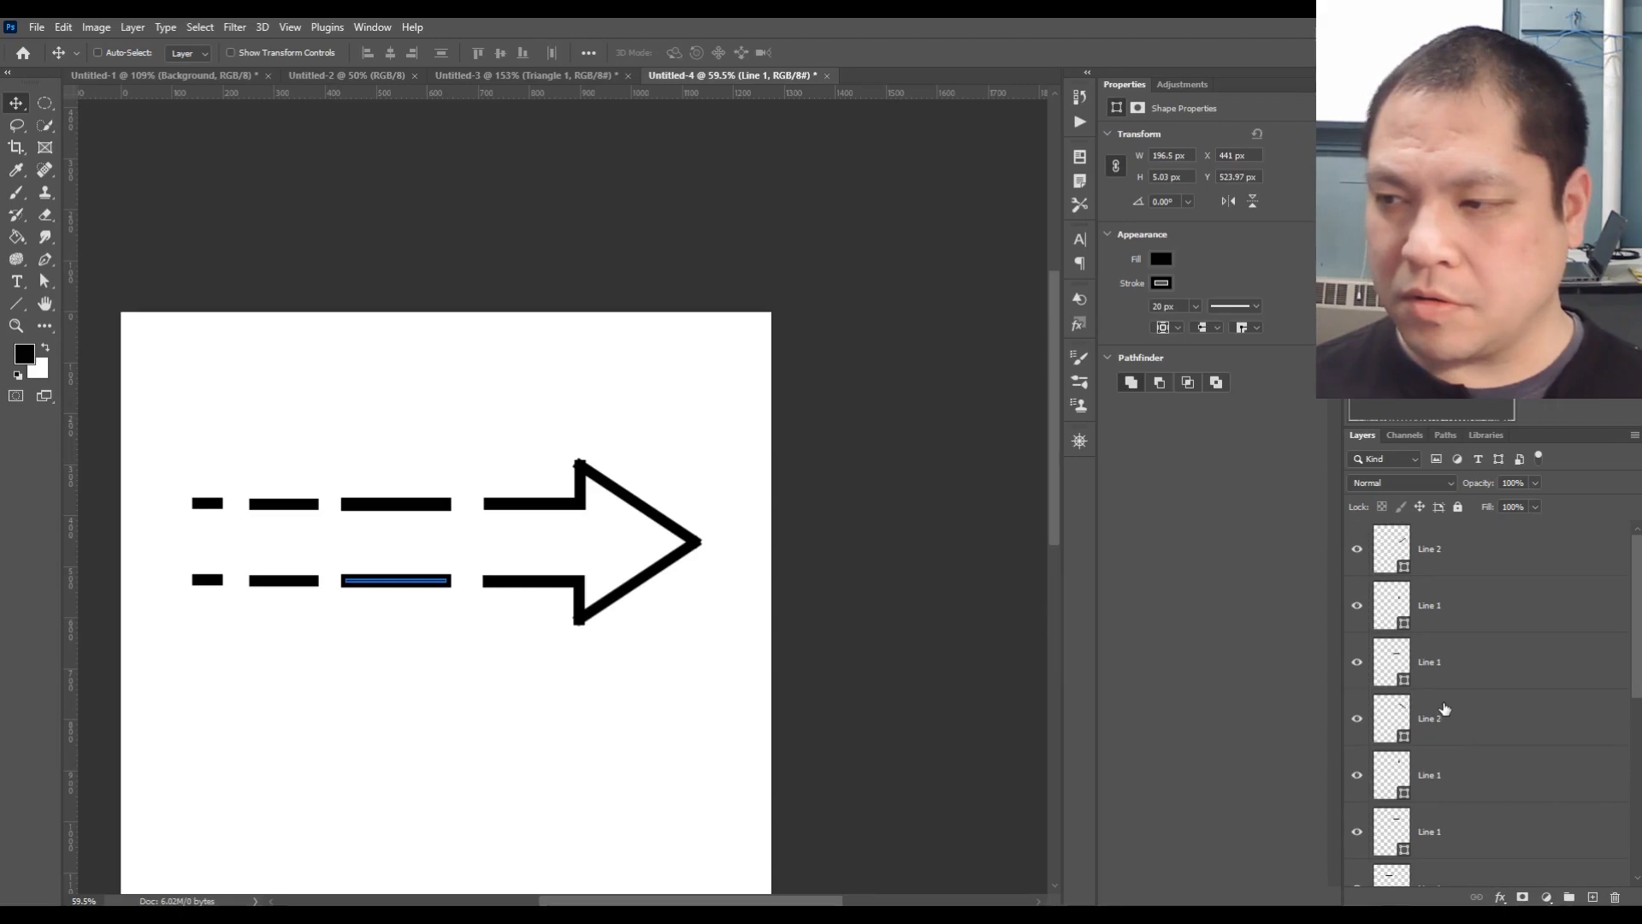
scroll(1444, 708, down, 3)
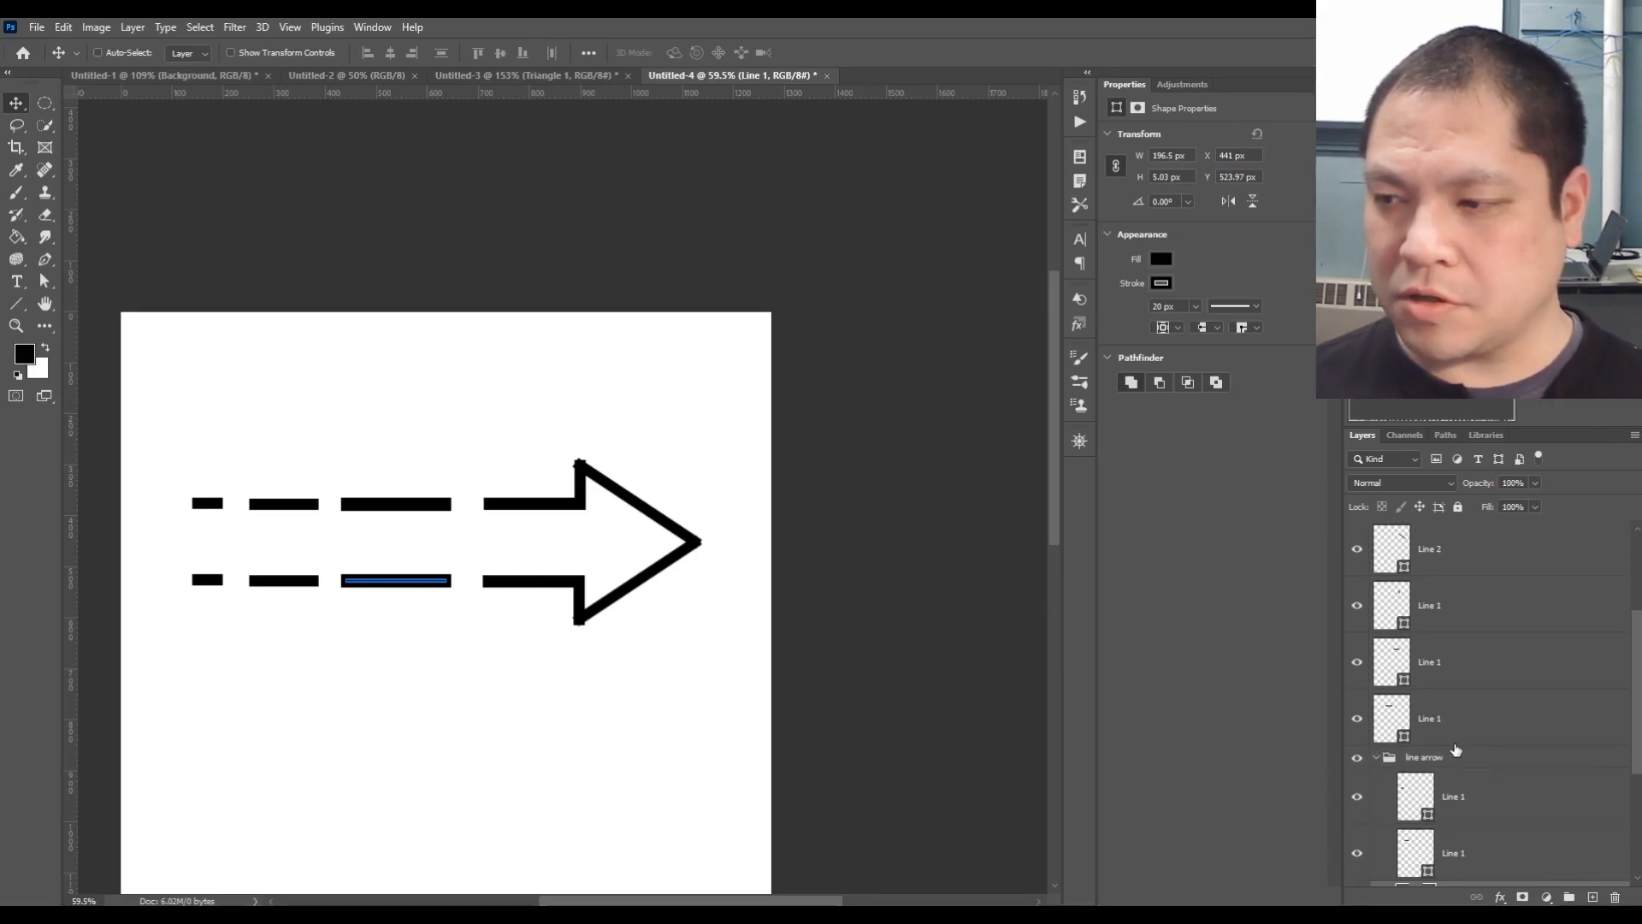
click(1514, 718)
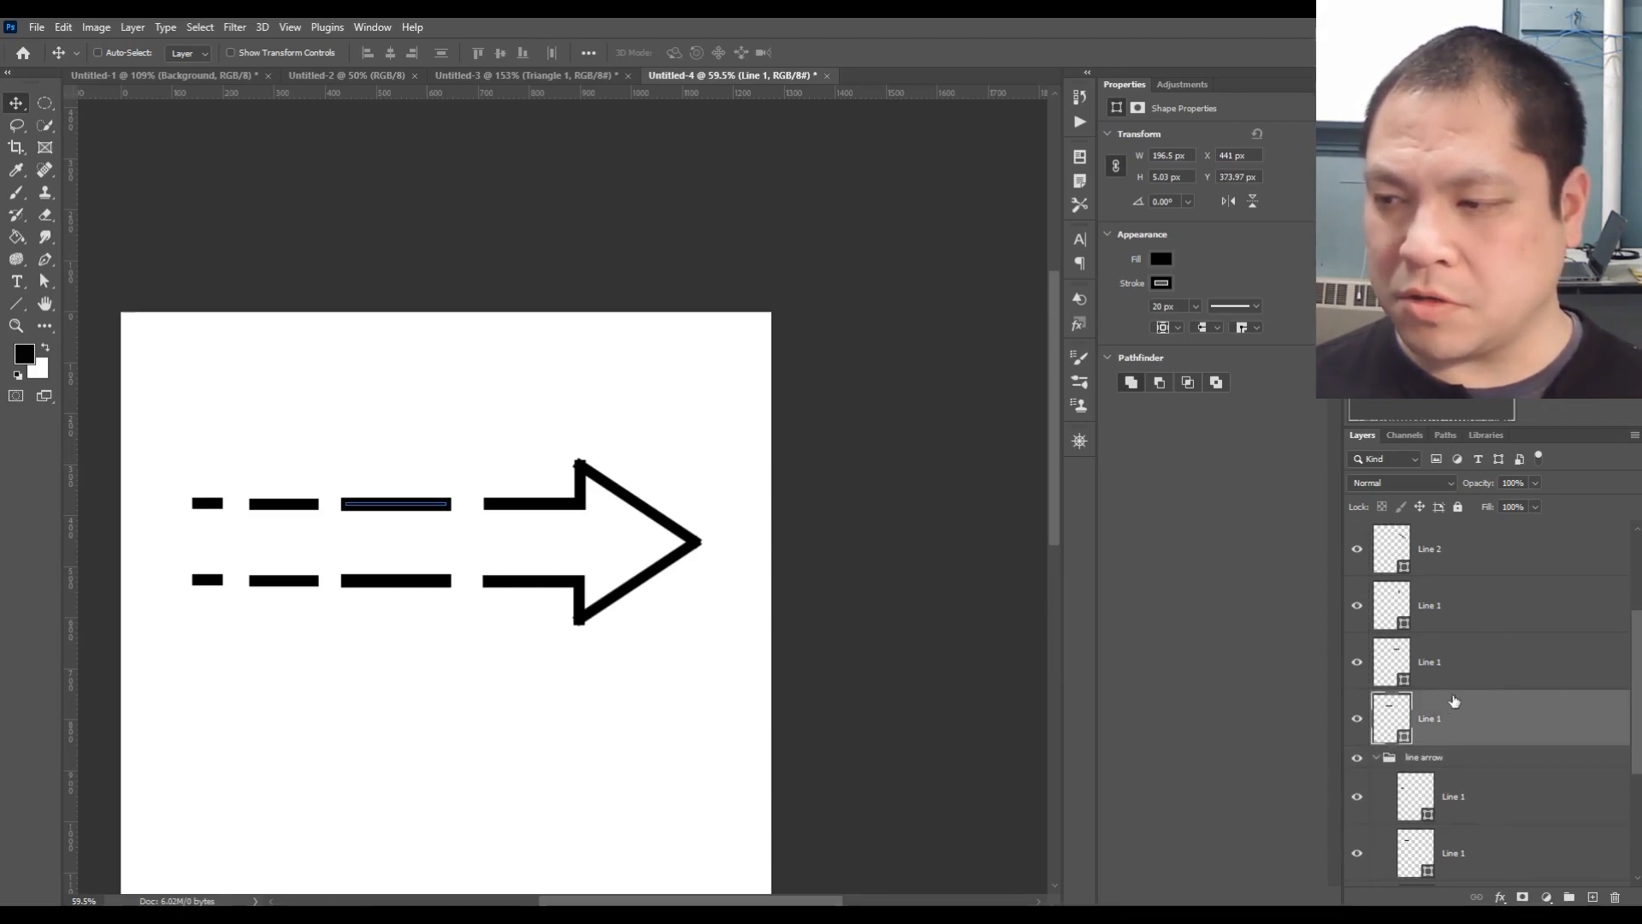
scroll(1521, 691, up, 3)
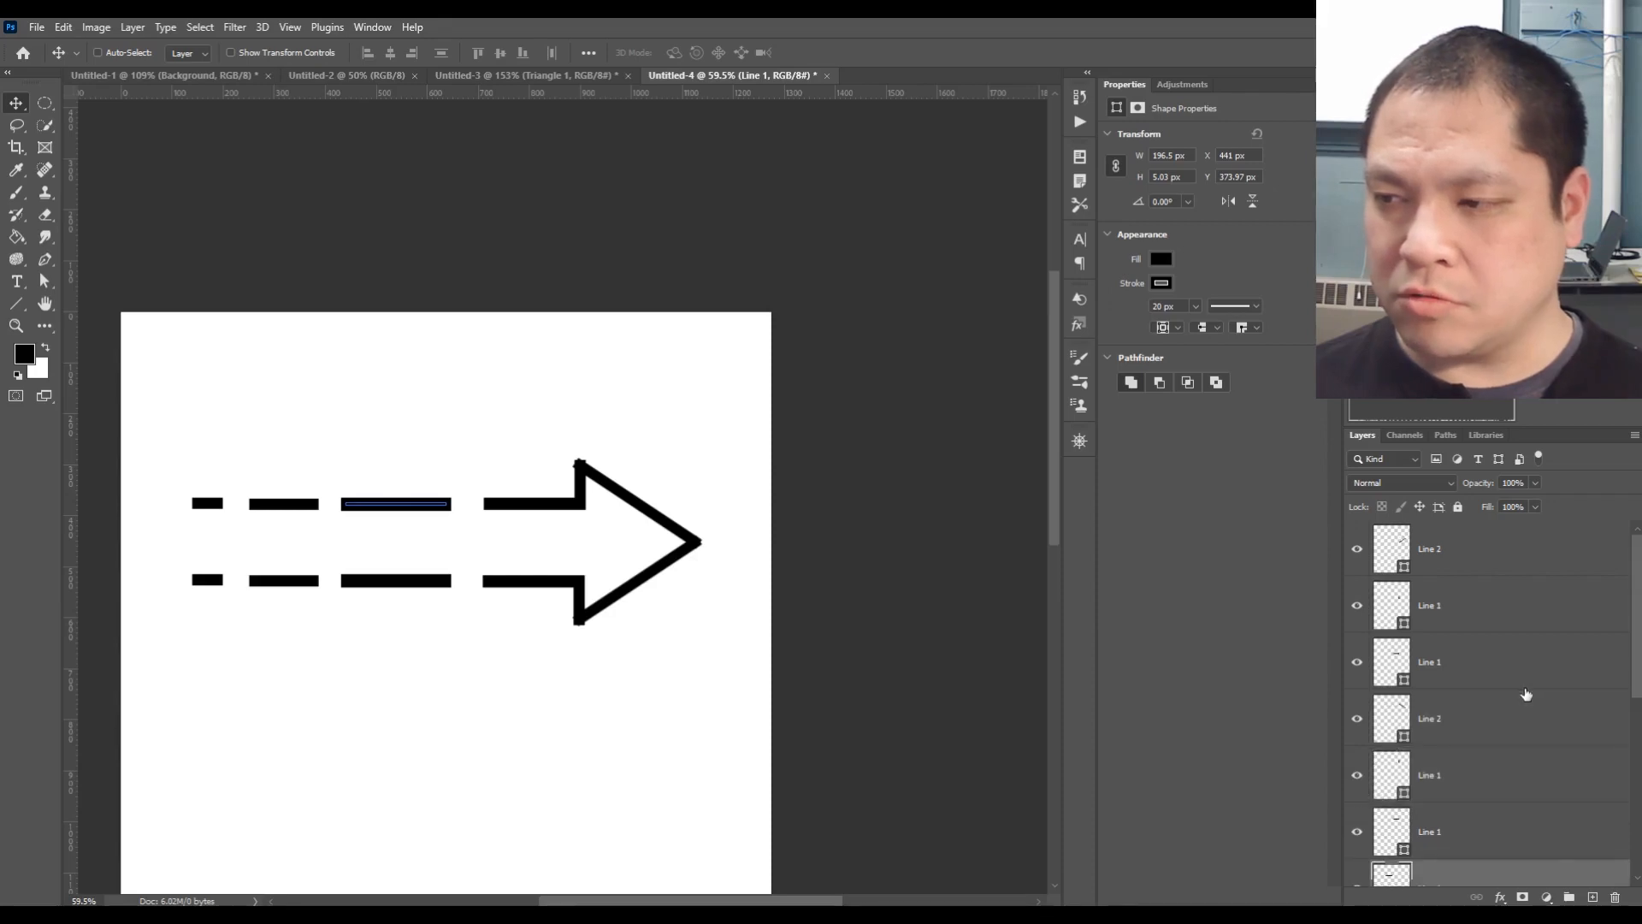
shift+click(1481, 556)
scroll(1533, 794, down, 3)
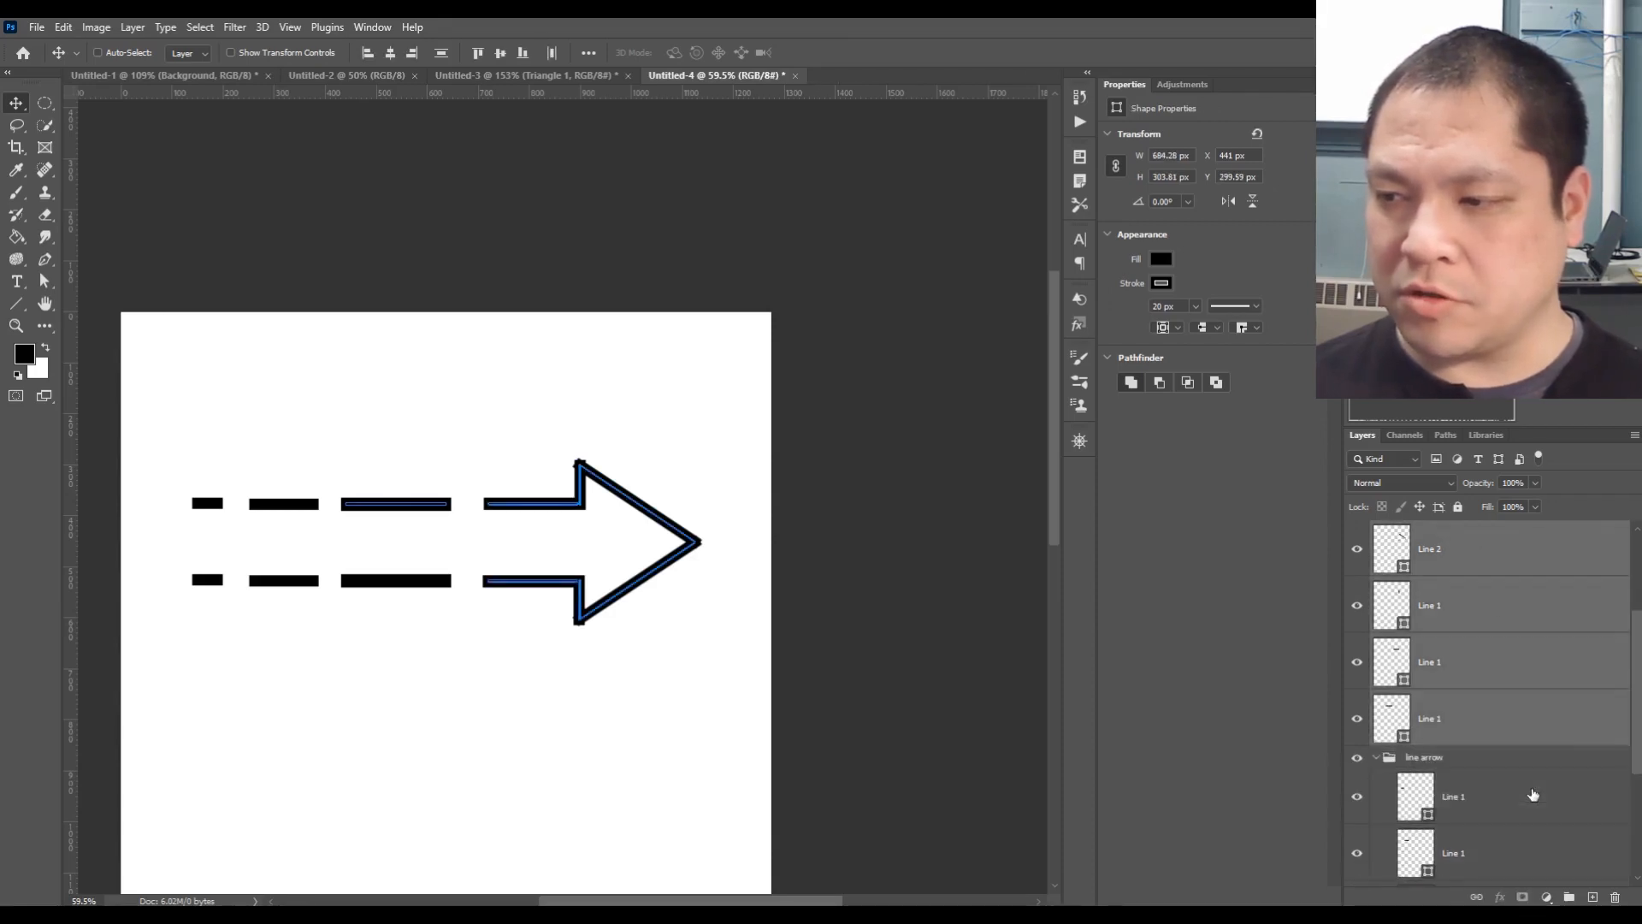
drag(1469, 726, 1495, 815)
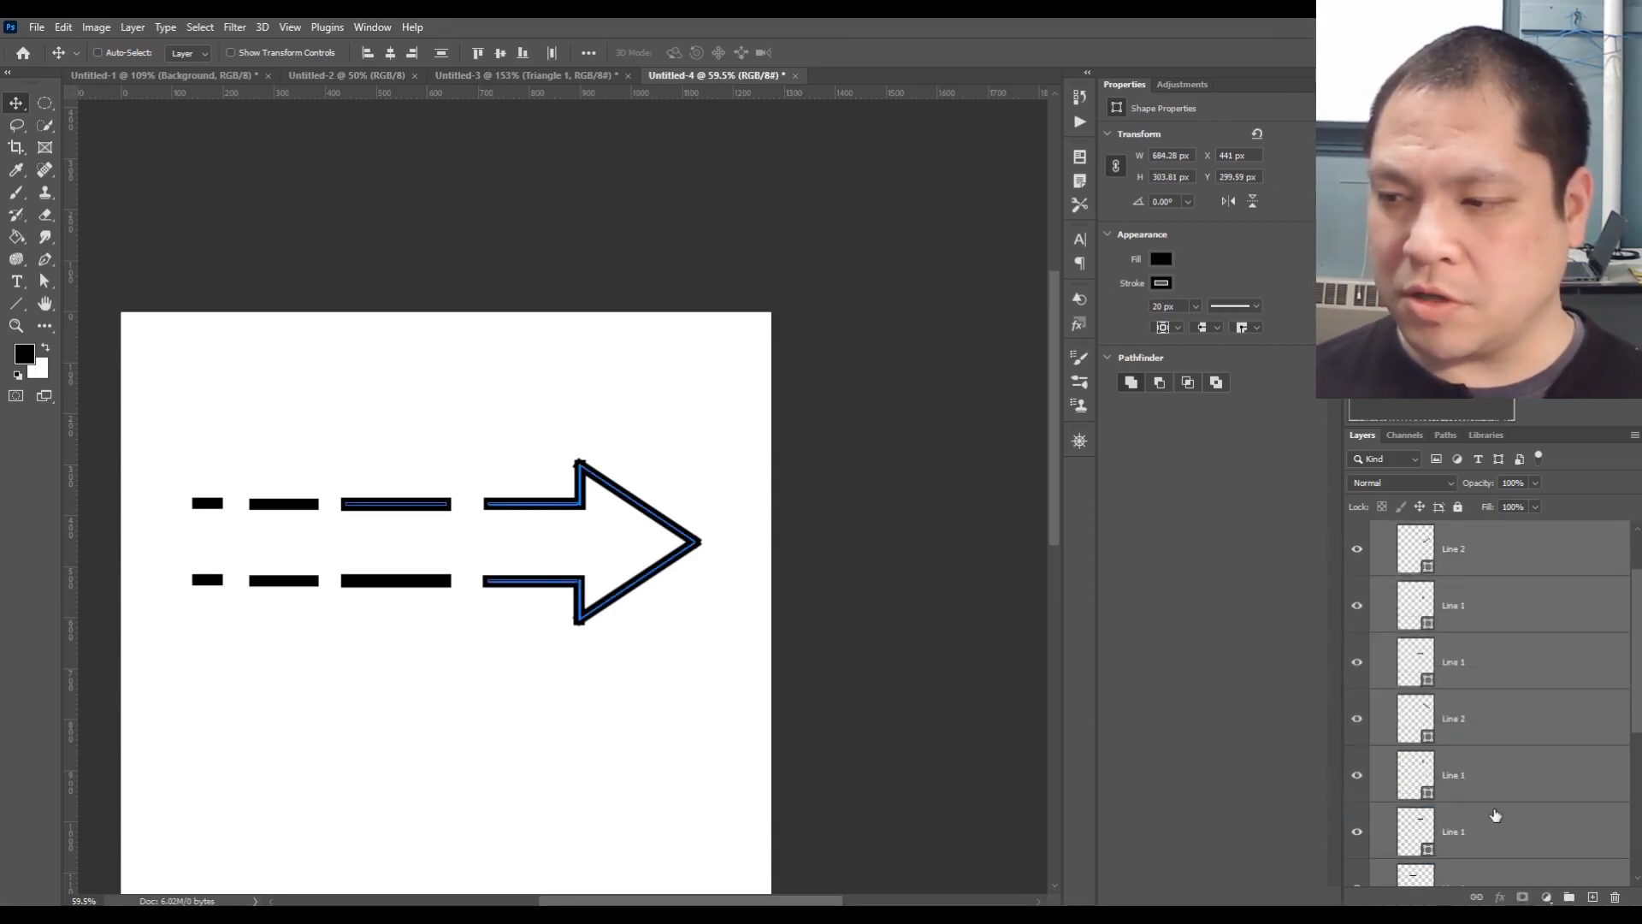
scroll(1495, 813, up, 2)
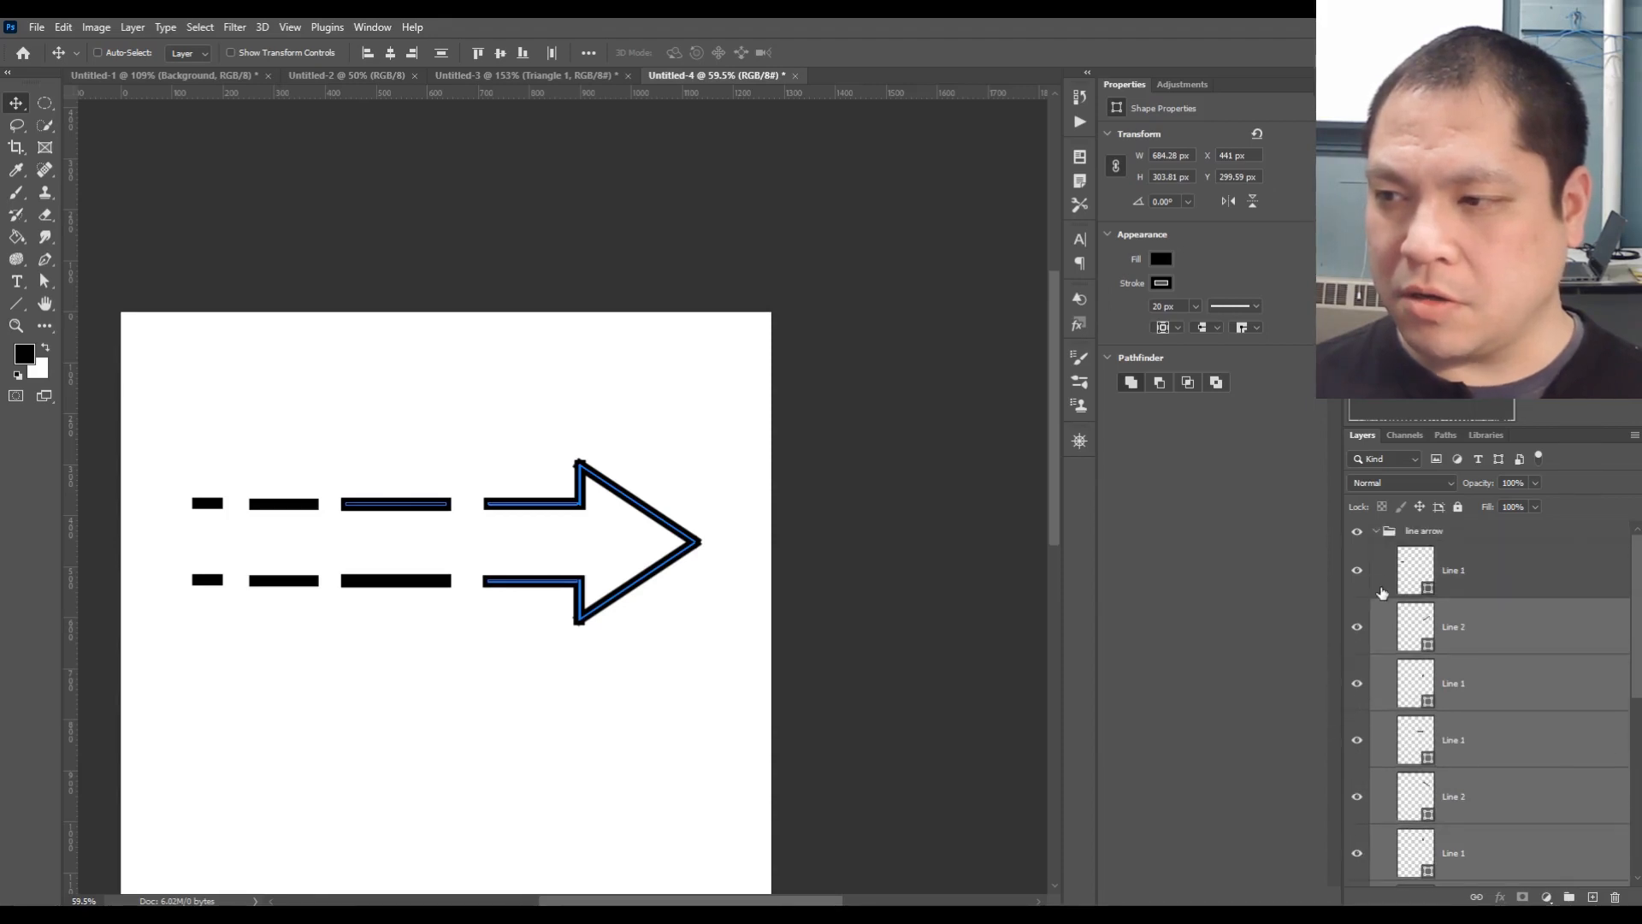
click(1374, 532)
click(1435, 623)
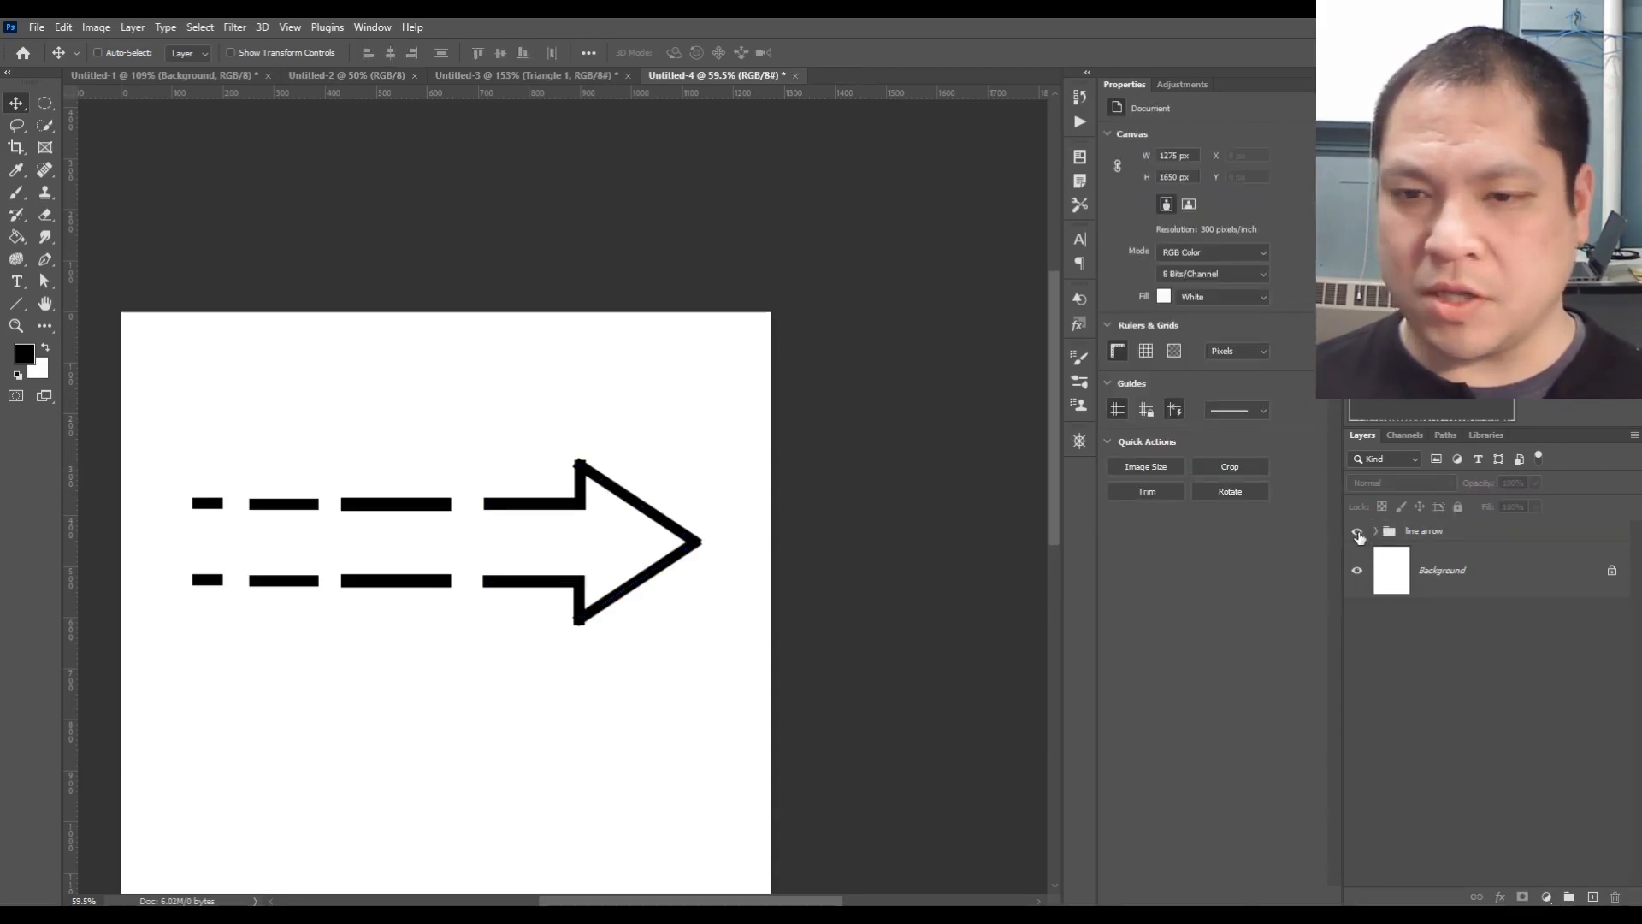
Check the grouping by toggling the visibility of the "line arrow" group and of the first line layer inside it
click(1357, 532)
click(1357, 532)
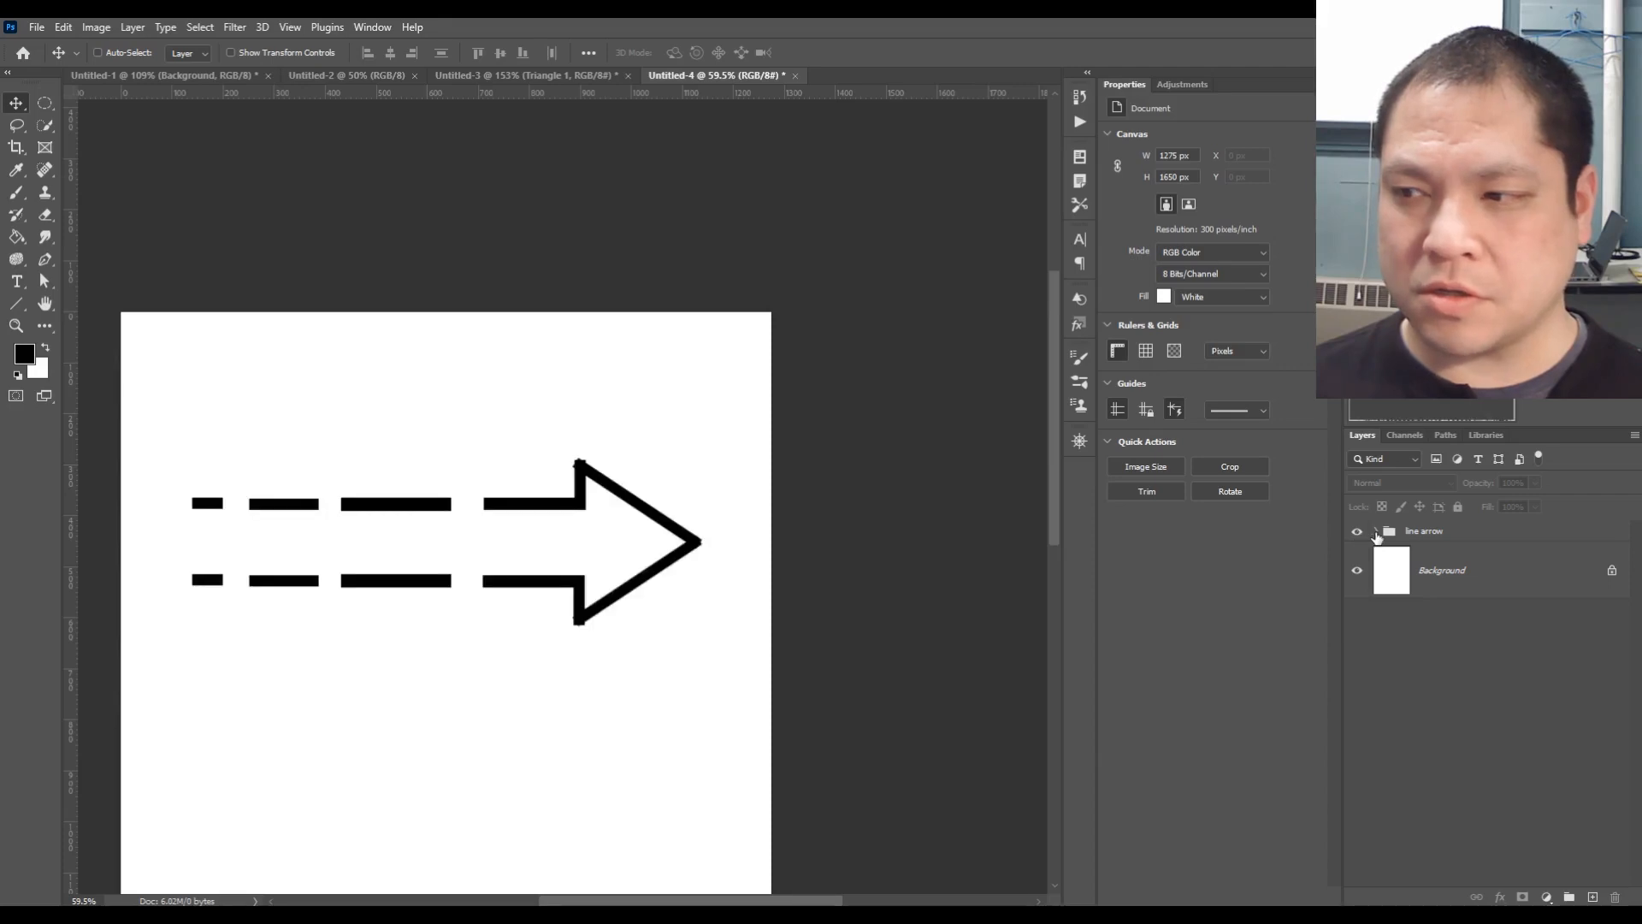
click(1376, 532)
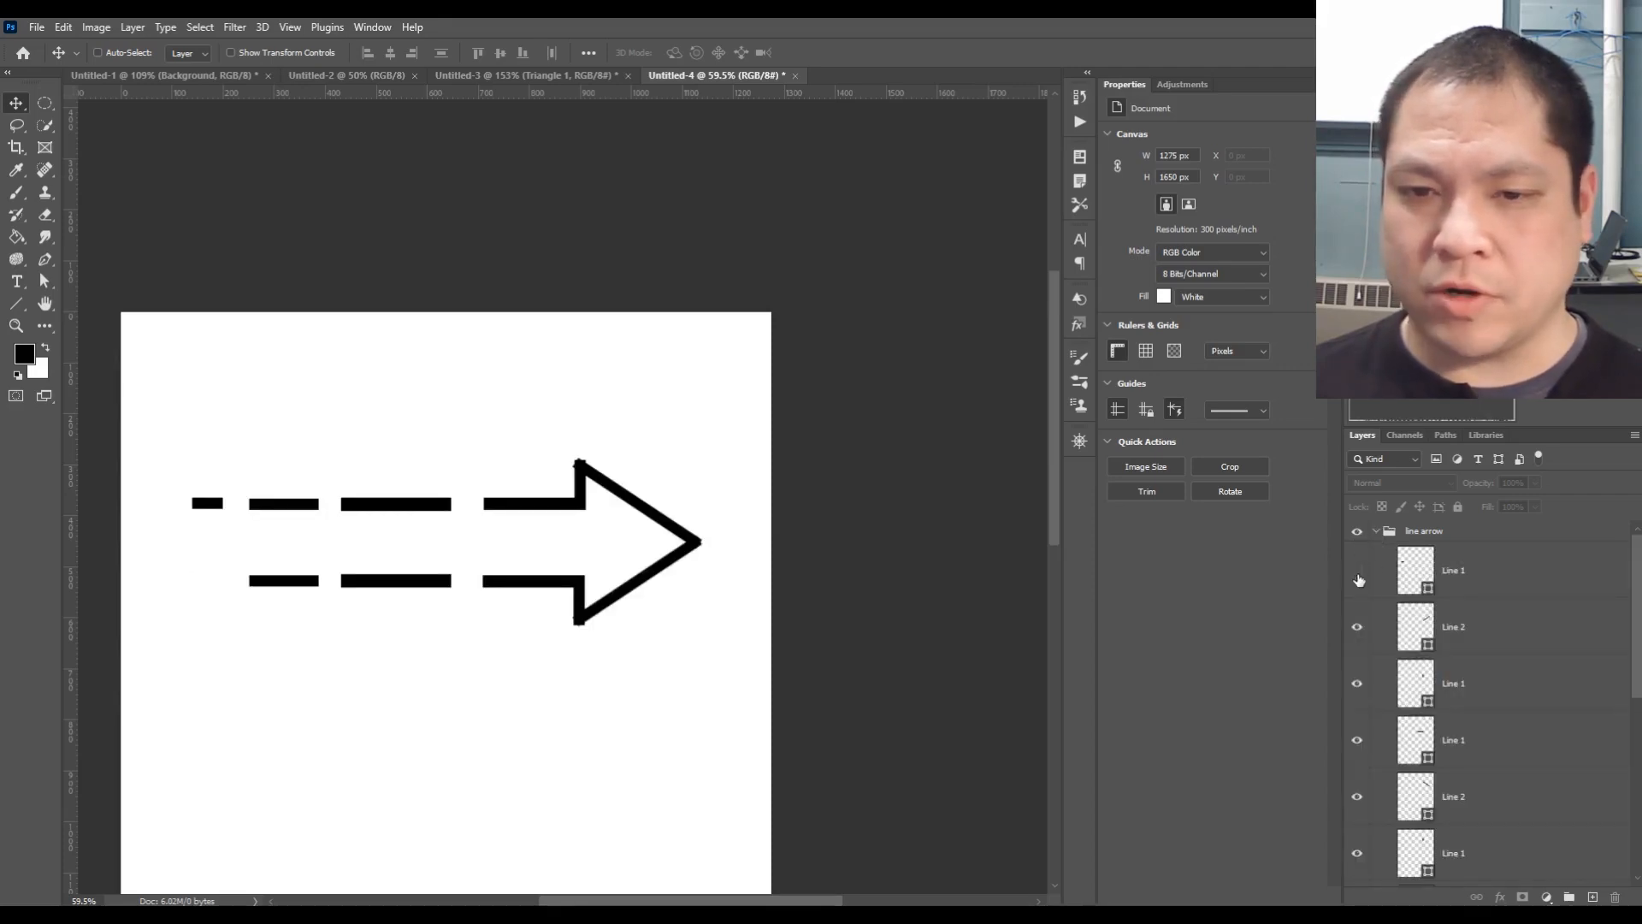
click(1357, 571)
click(1357, 572)
click(1357, 571)
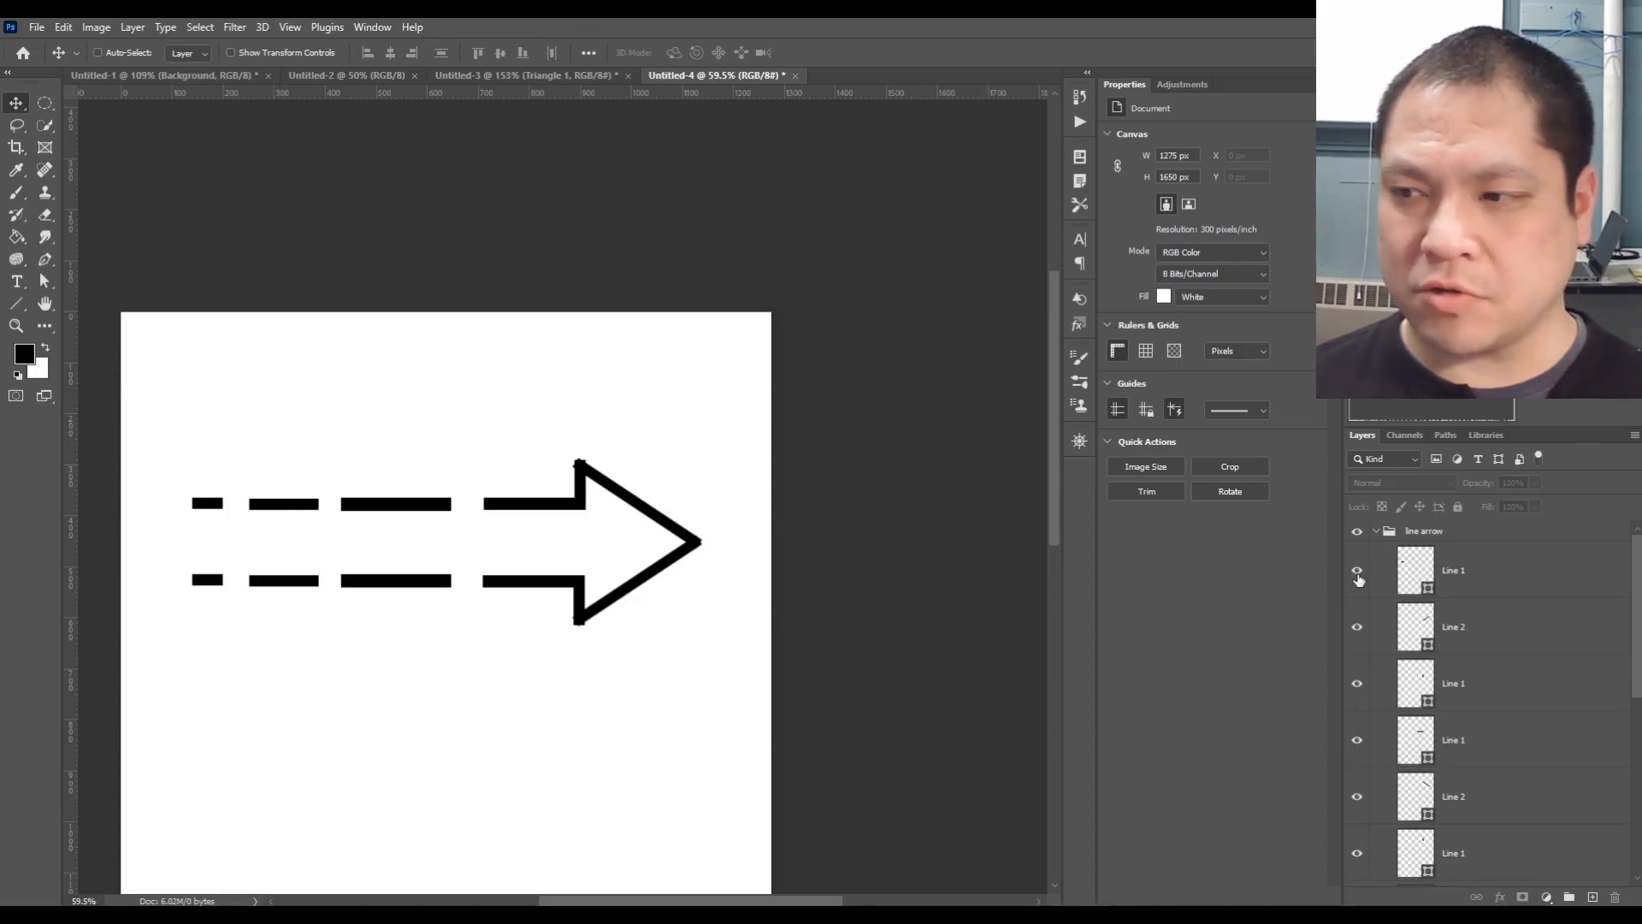
click(1376, 531)
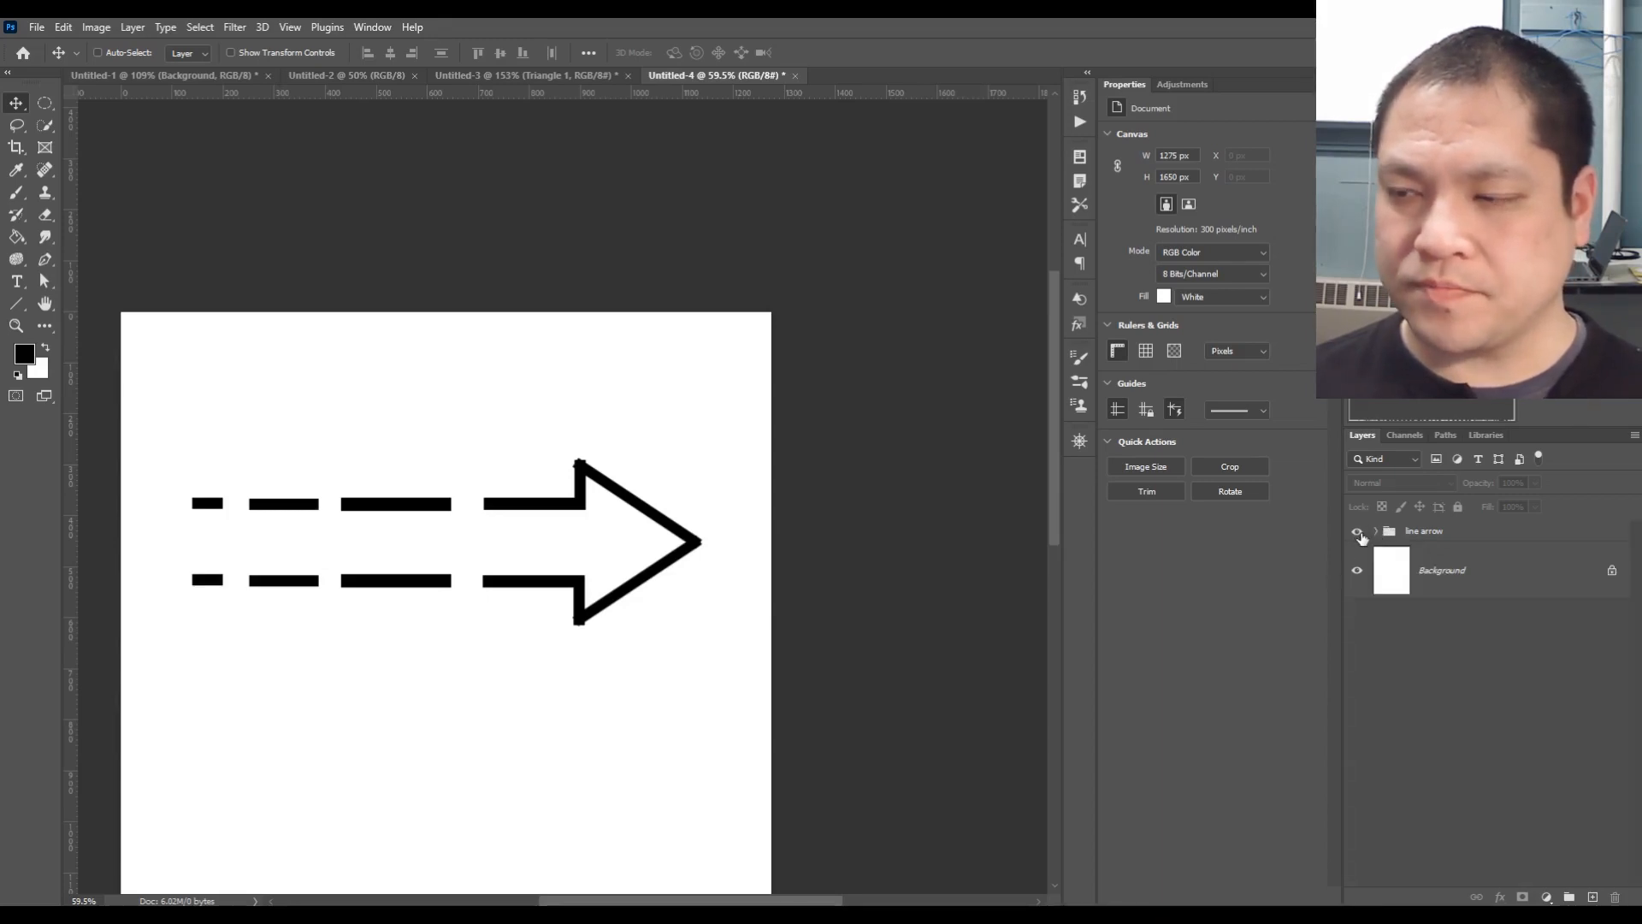
Examine the reference image of a white arrow inside a dark circle, and return to the Photoshop canvas
scroll(886, 737, down, 5)
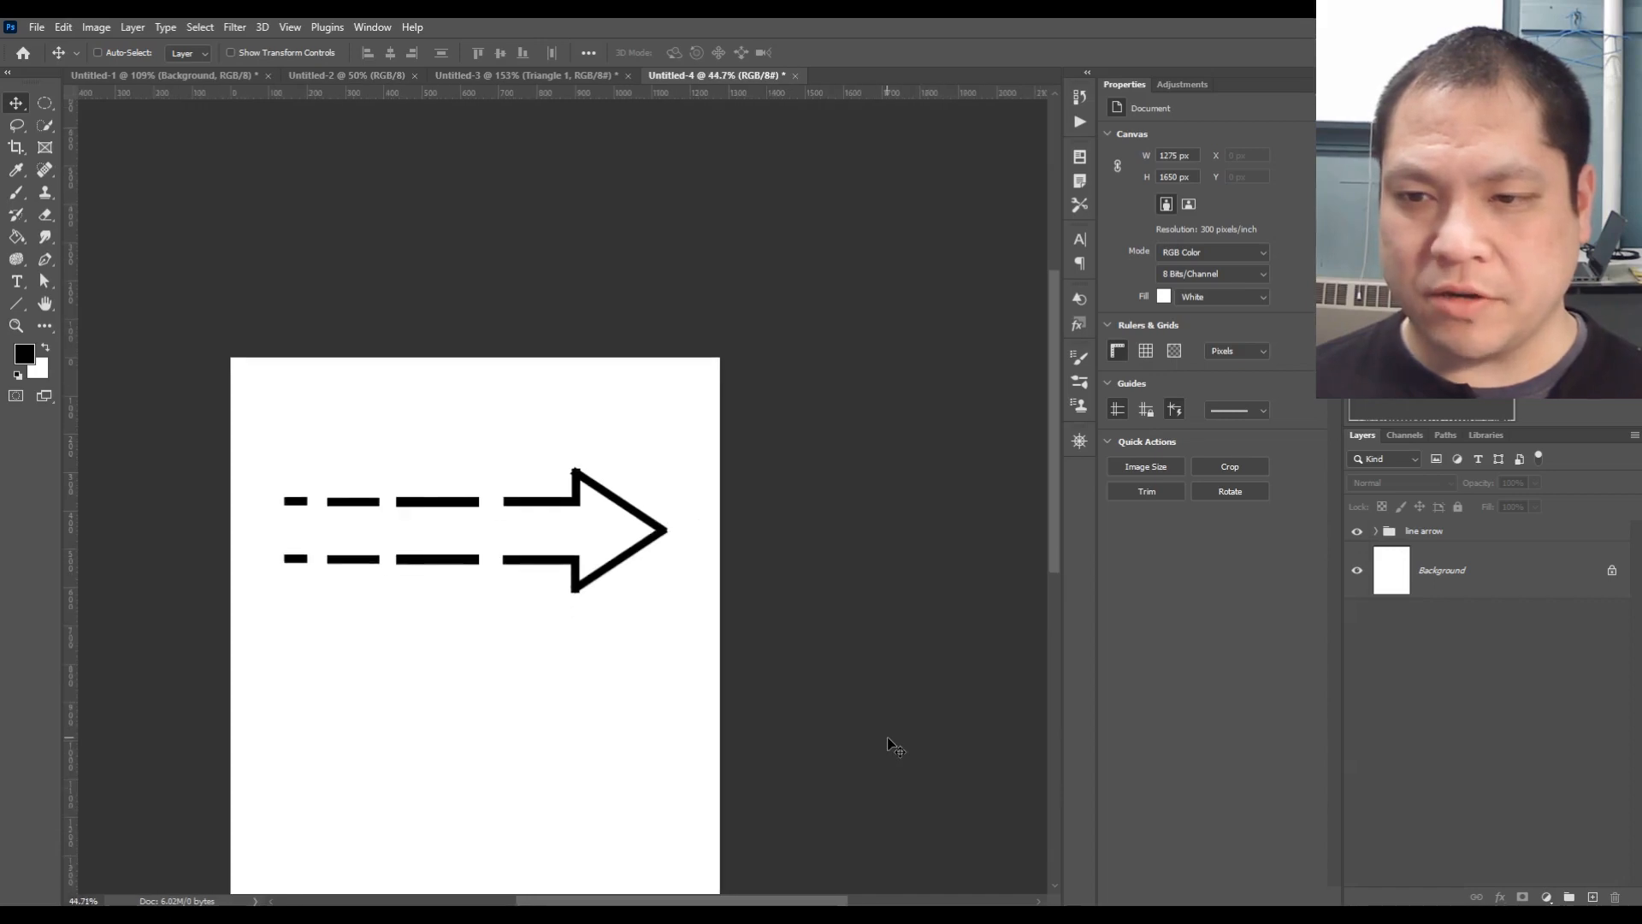
scroll(859, 792, up, 2)
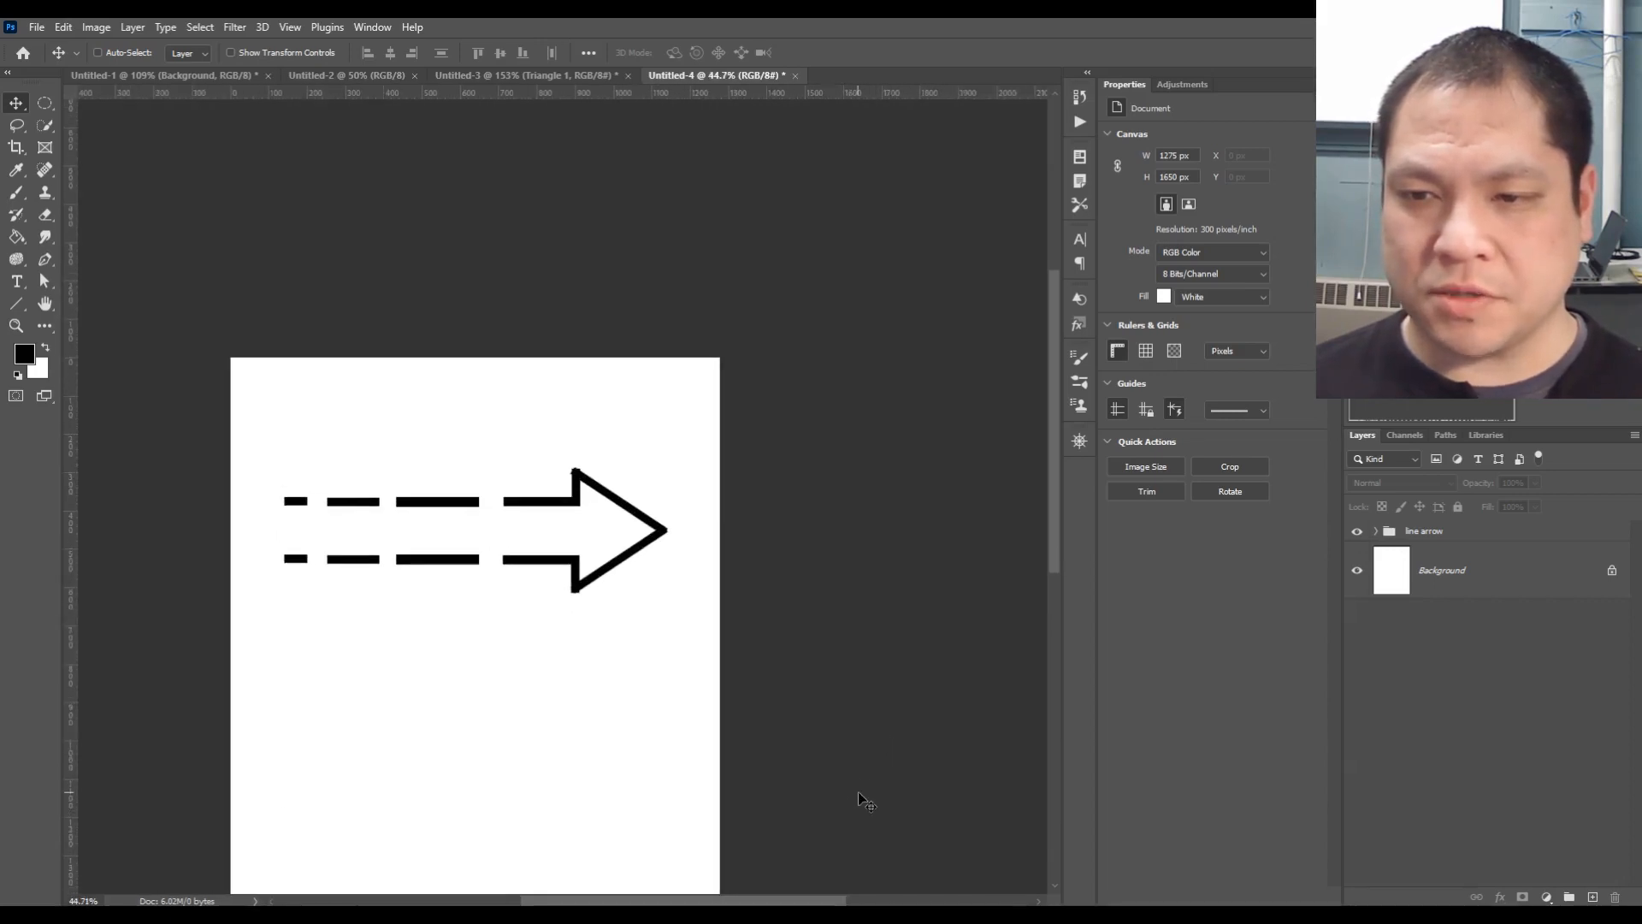
scroll(858, 792, up, 2)
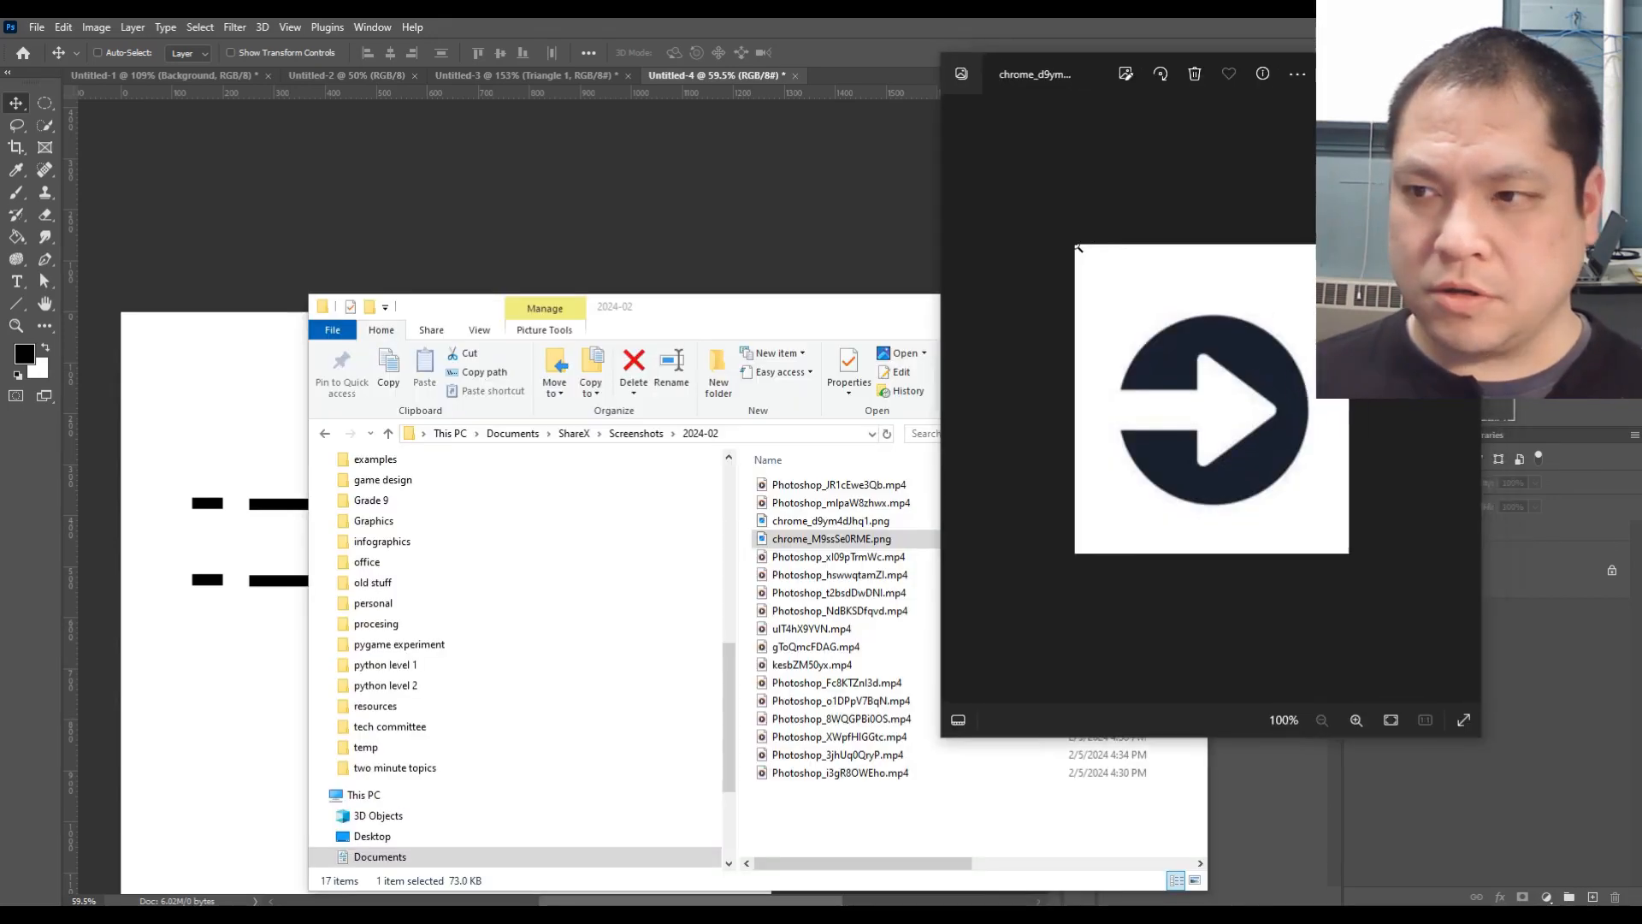
drag(1348, 66, 896, 218)
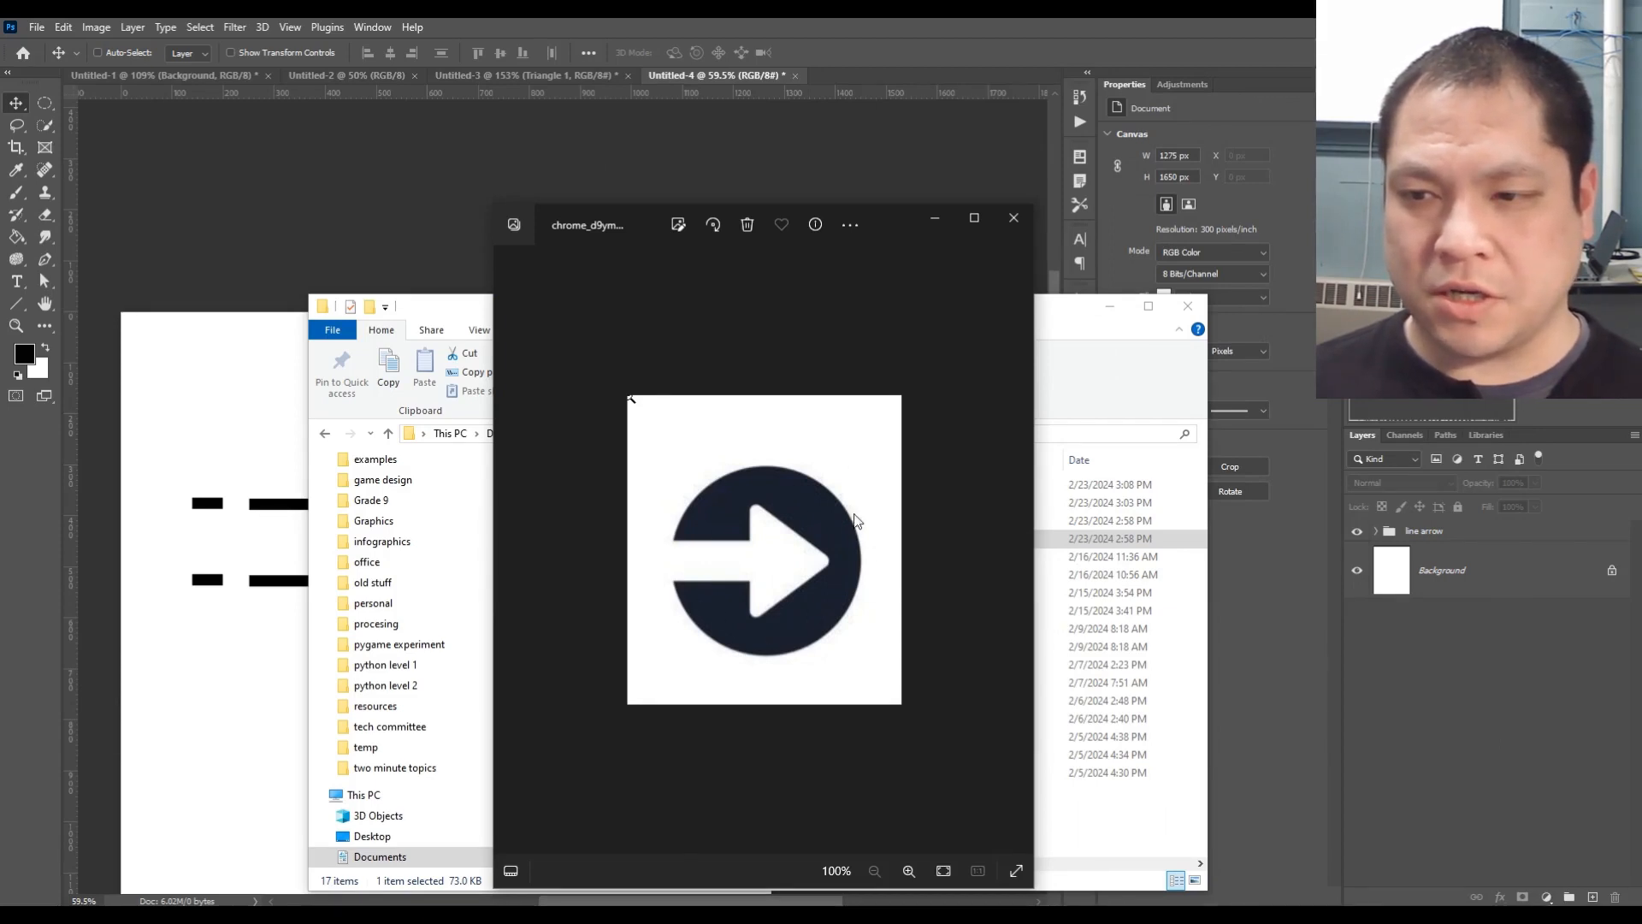
click(337, 224)
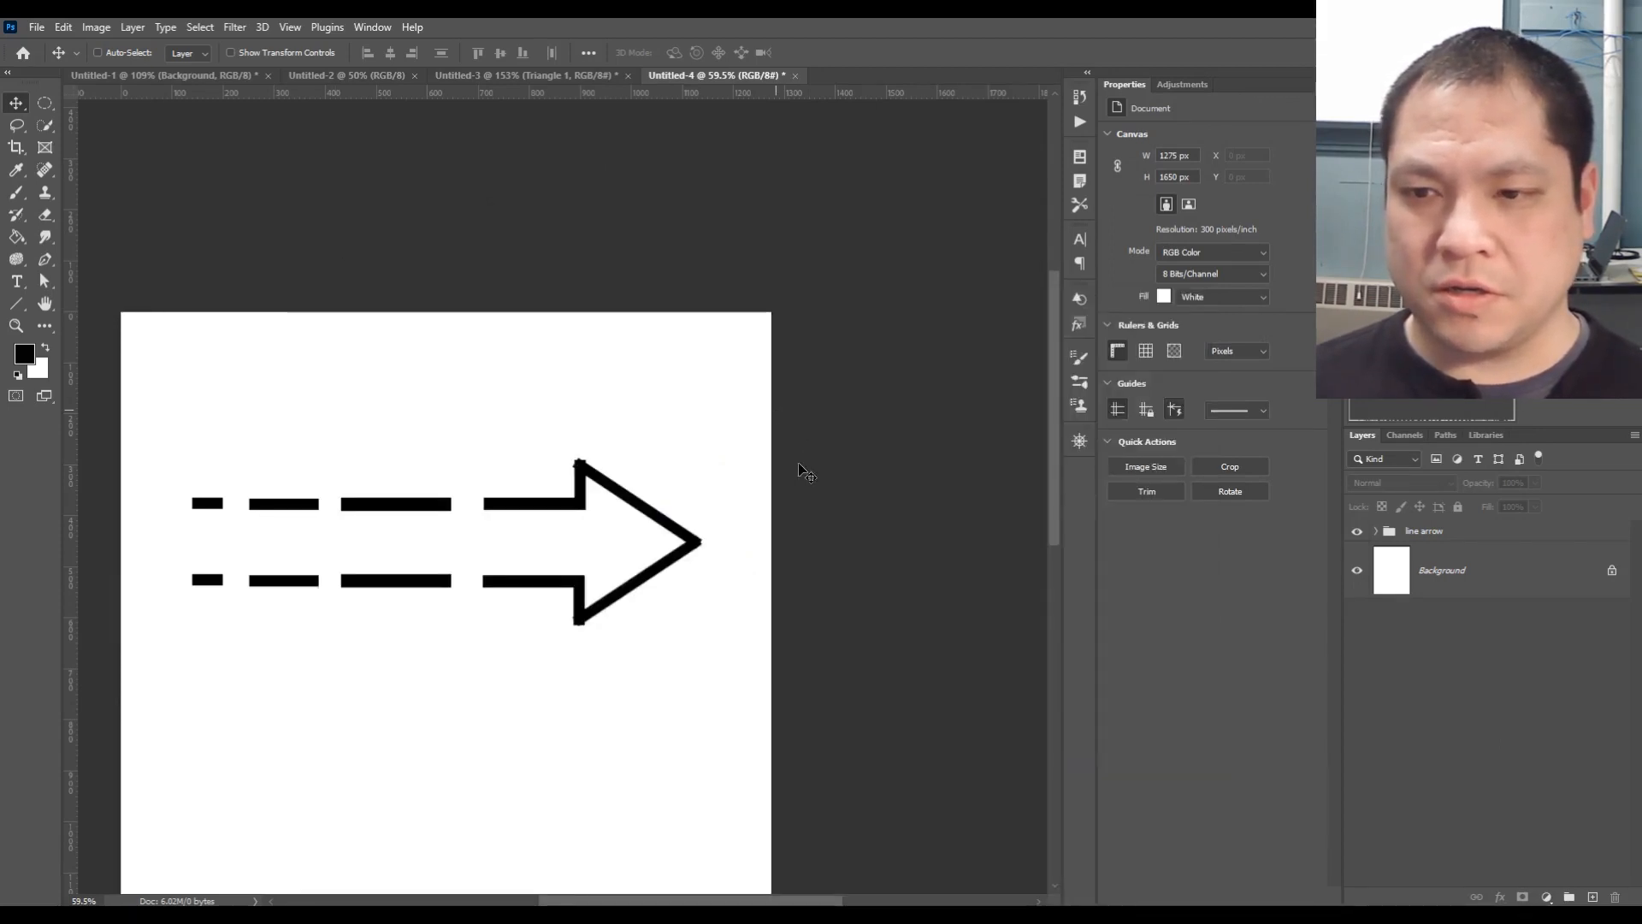
Draw a filled black circle about 469 px in diameter in the empty area below the arrow with the Ellipse tool
scroll(983, 547, down, 2)
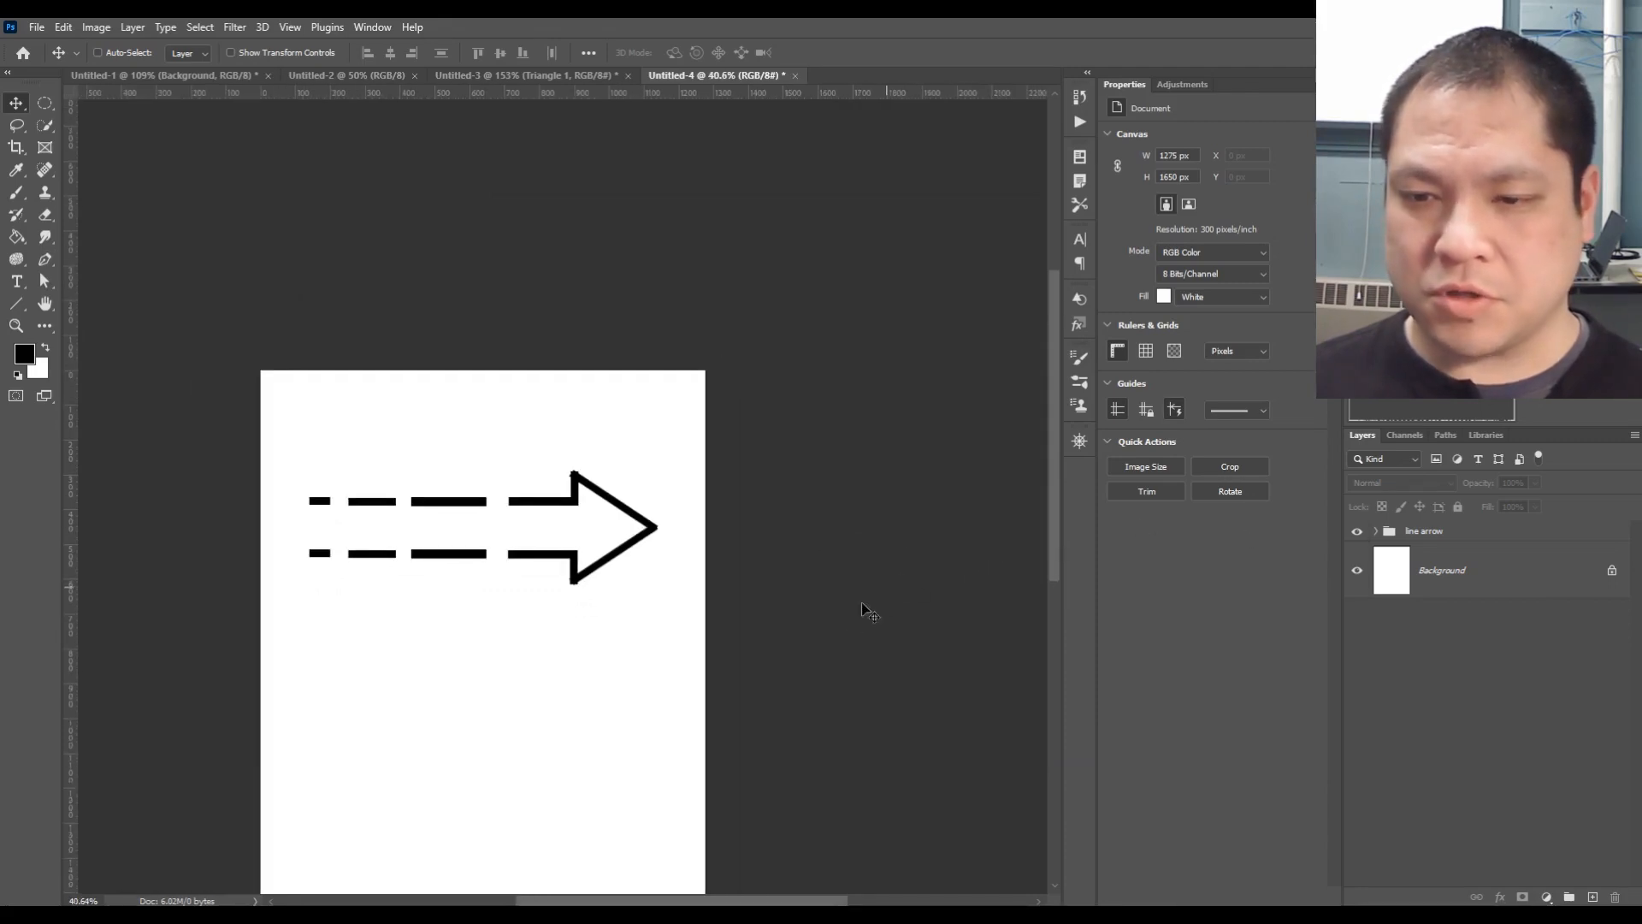
drag(561, 708, 596, 530)
scroll(565, 484, up, 4)
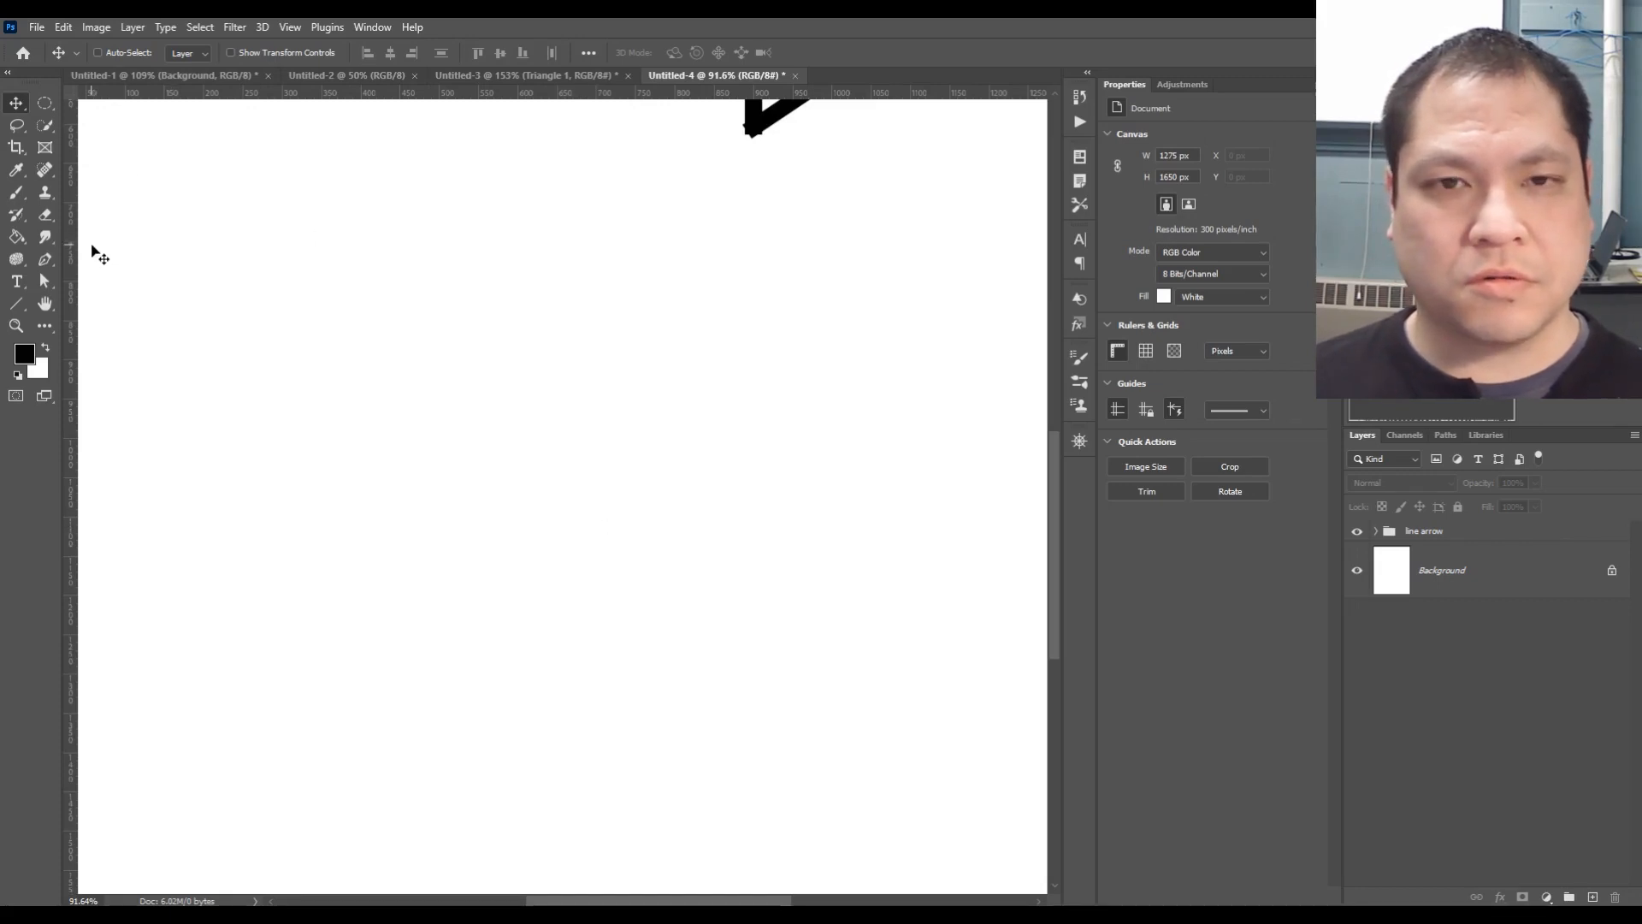
click(16, 303)
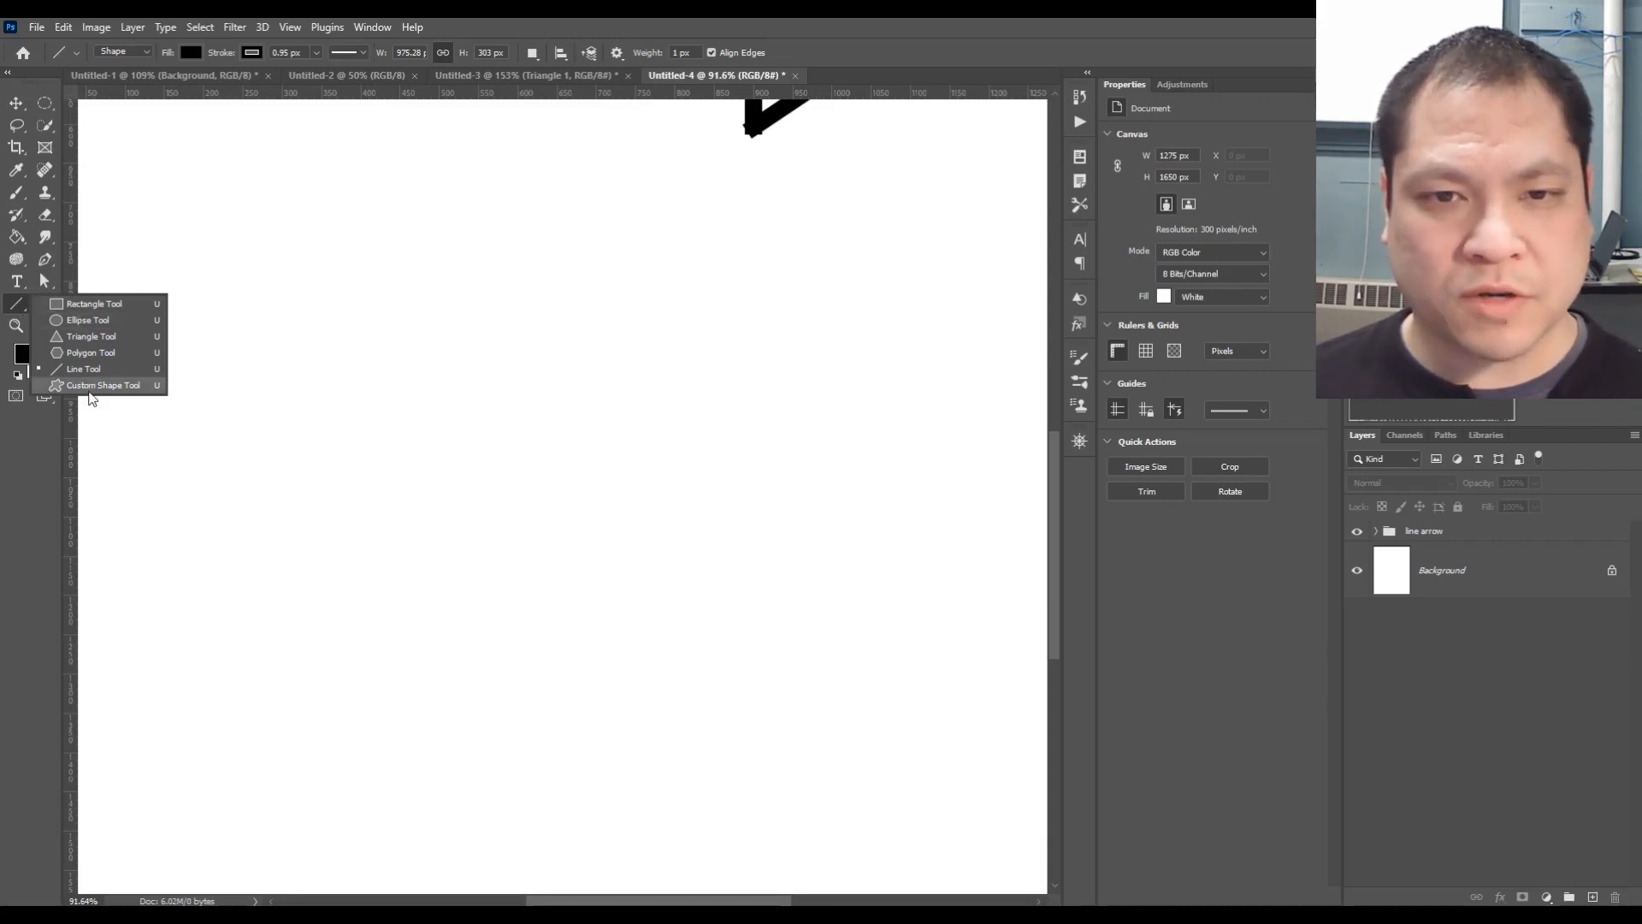
click(90, 324)
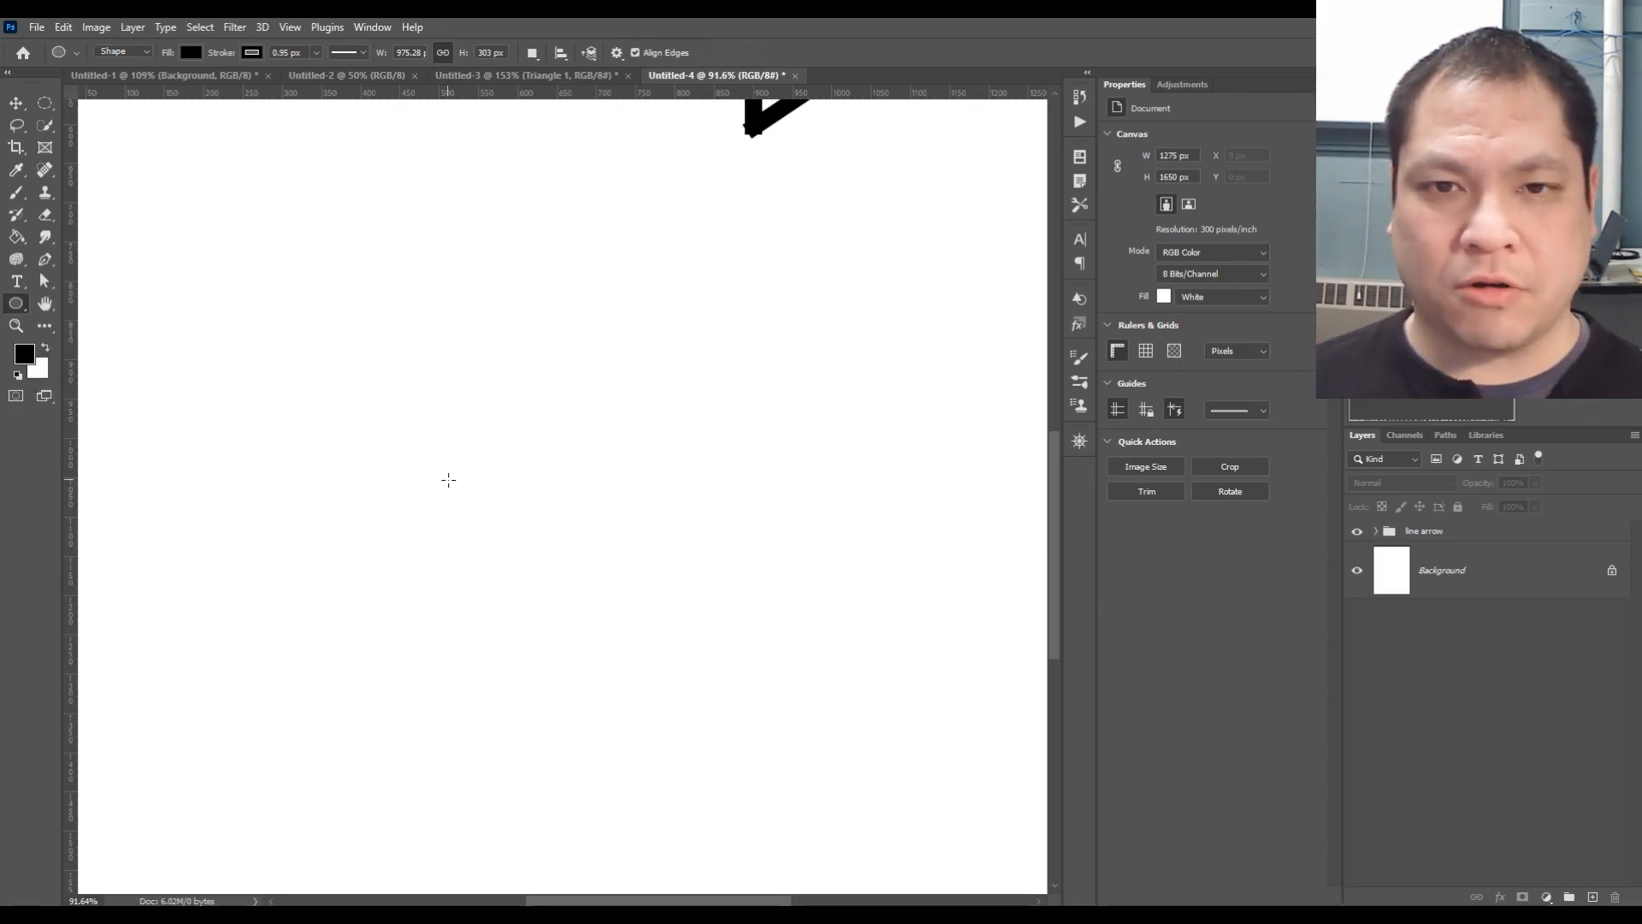
drag(298, 431, 933, 734)
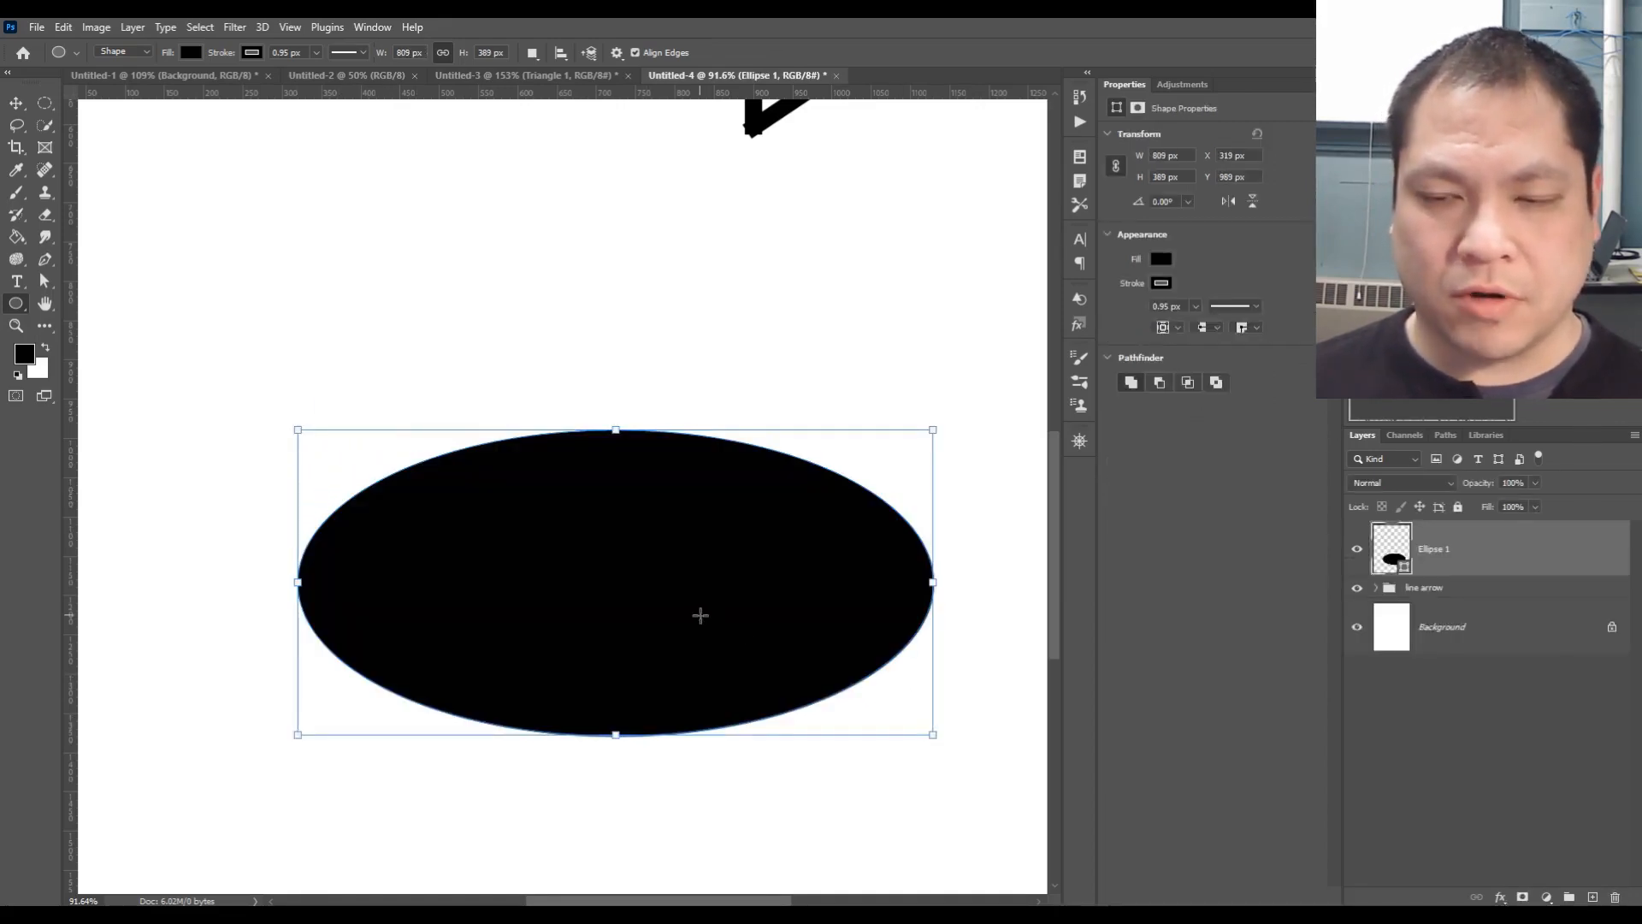
key(ctrl+z)
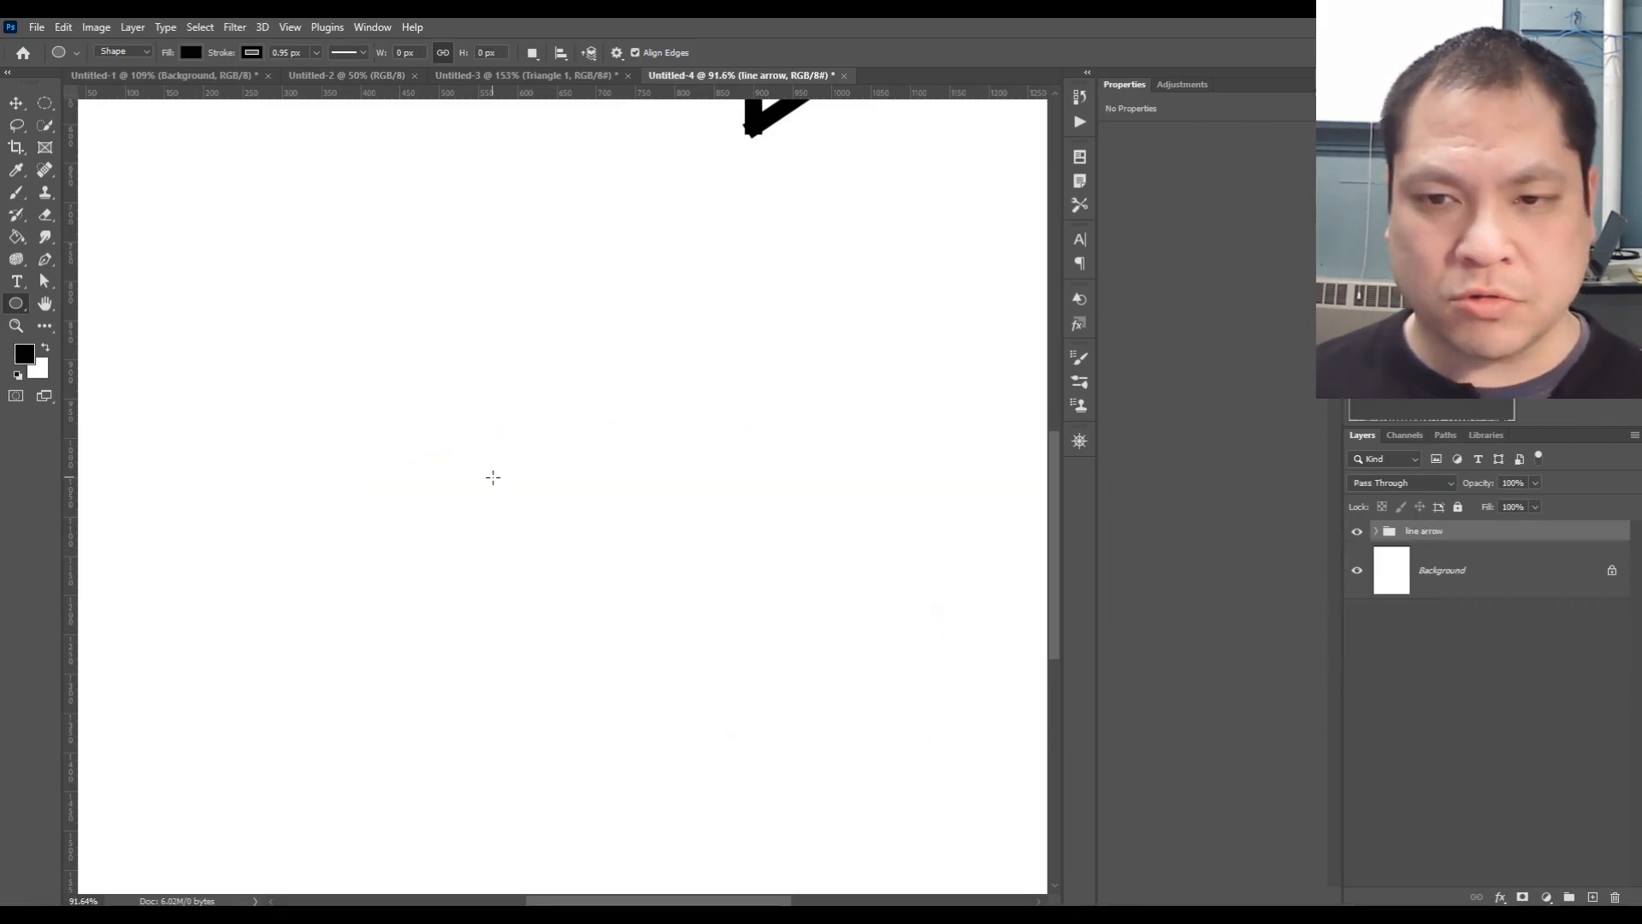
drag(333, 413, 983, 777)
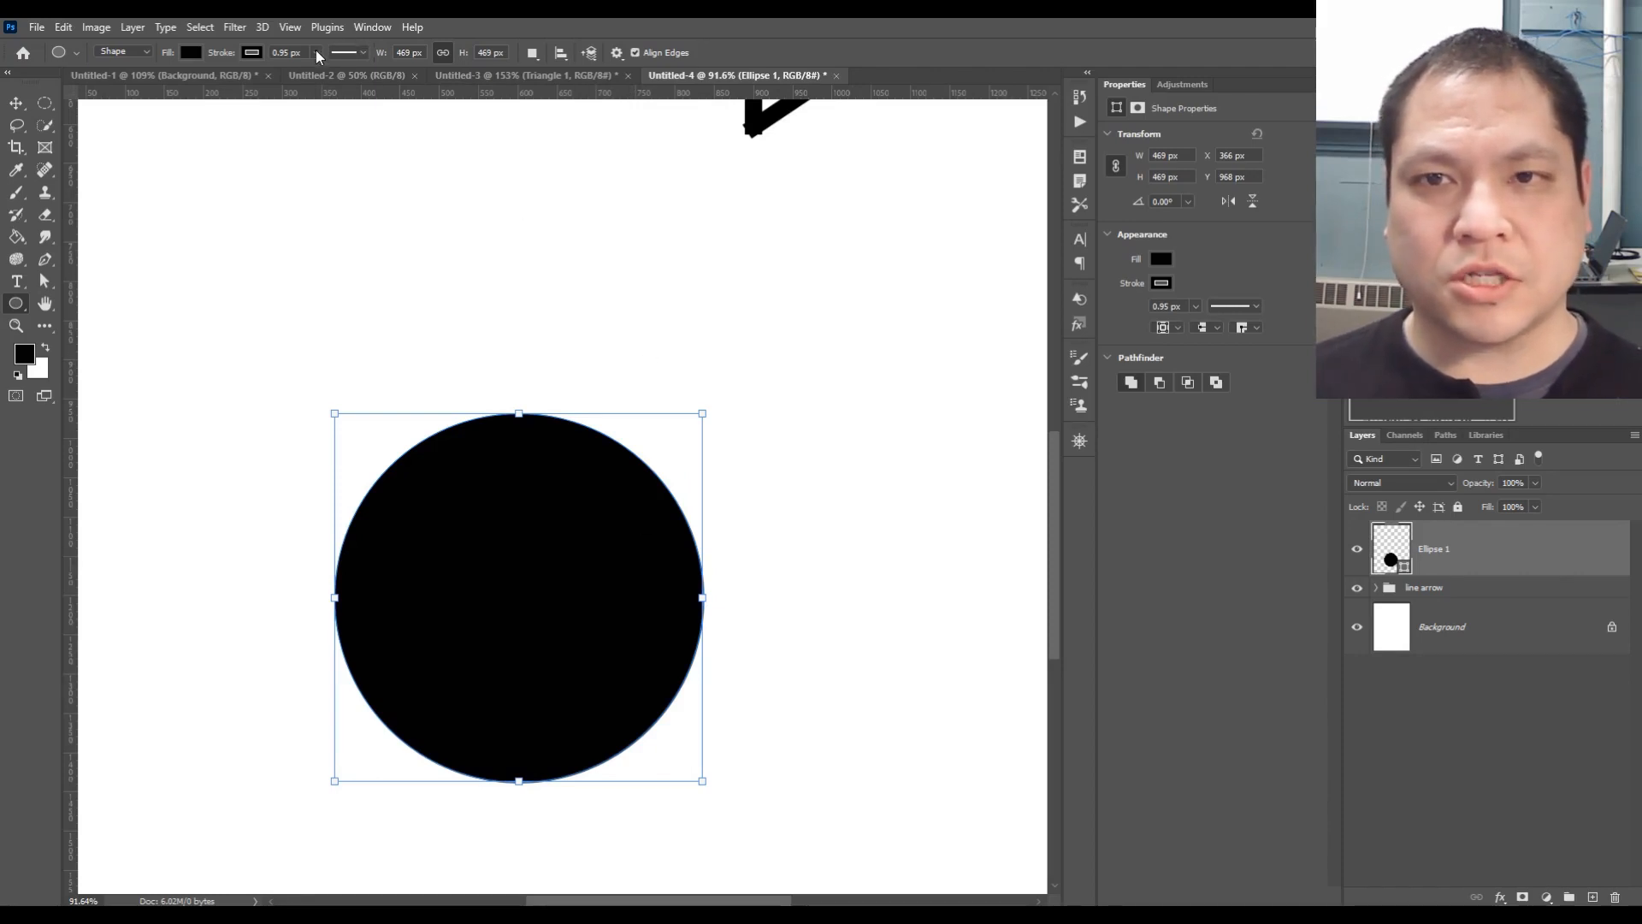
Change the circle's fill colour to dark blue #072c89
click(193, 53)
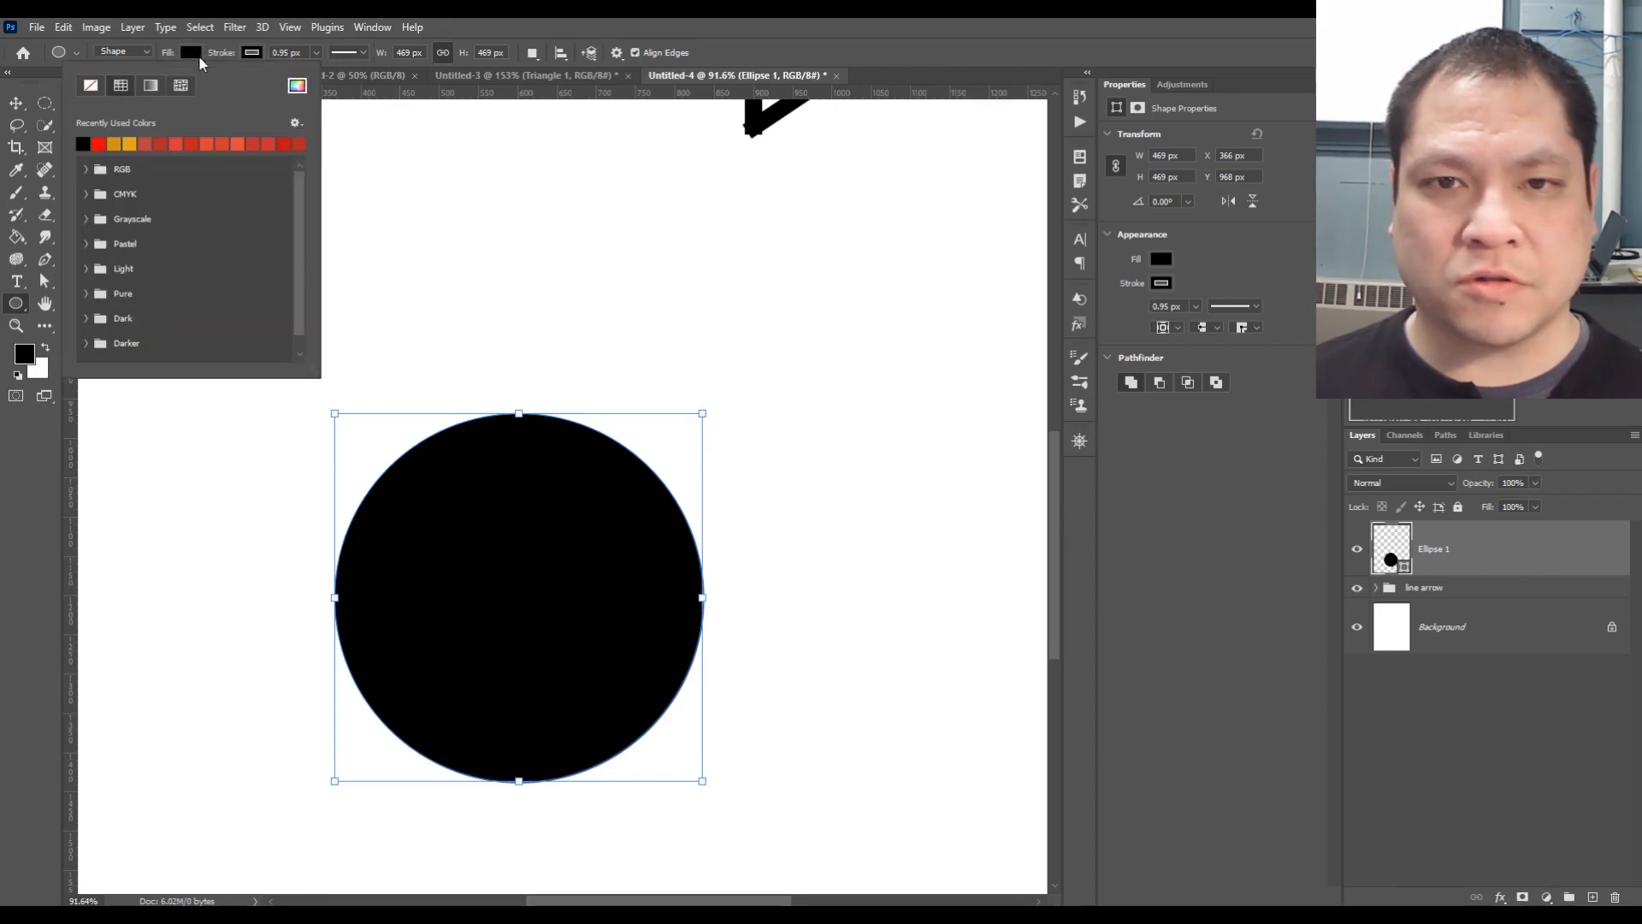
click(86, 170)
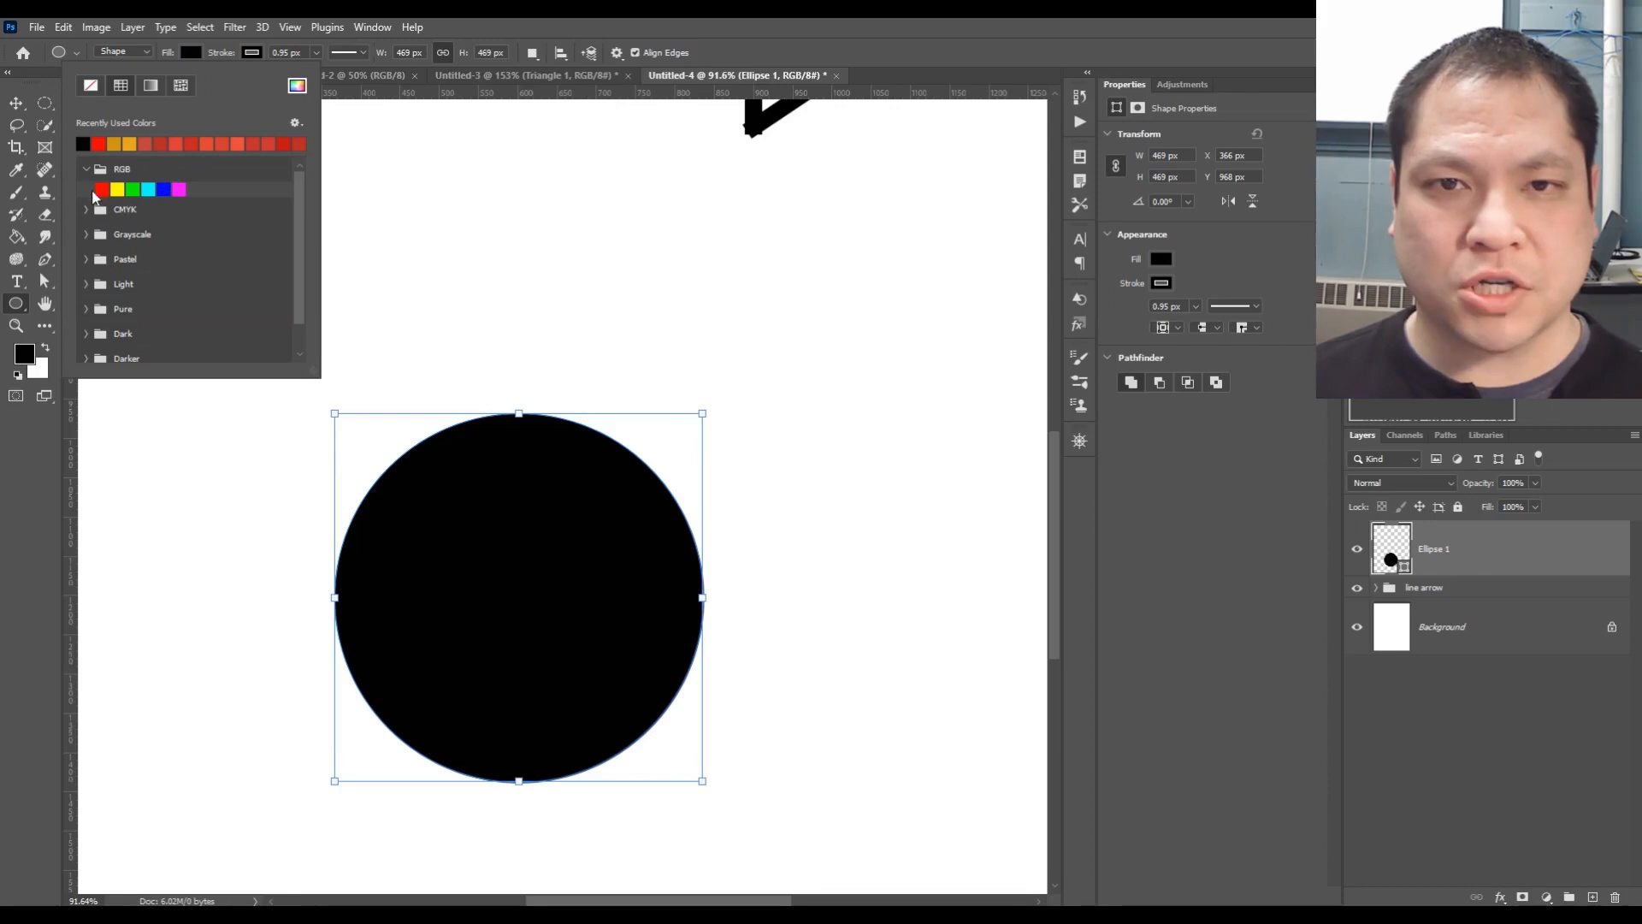
click(297, 87)
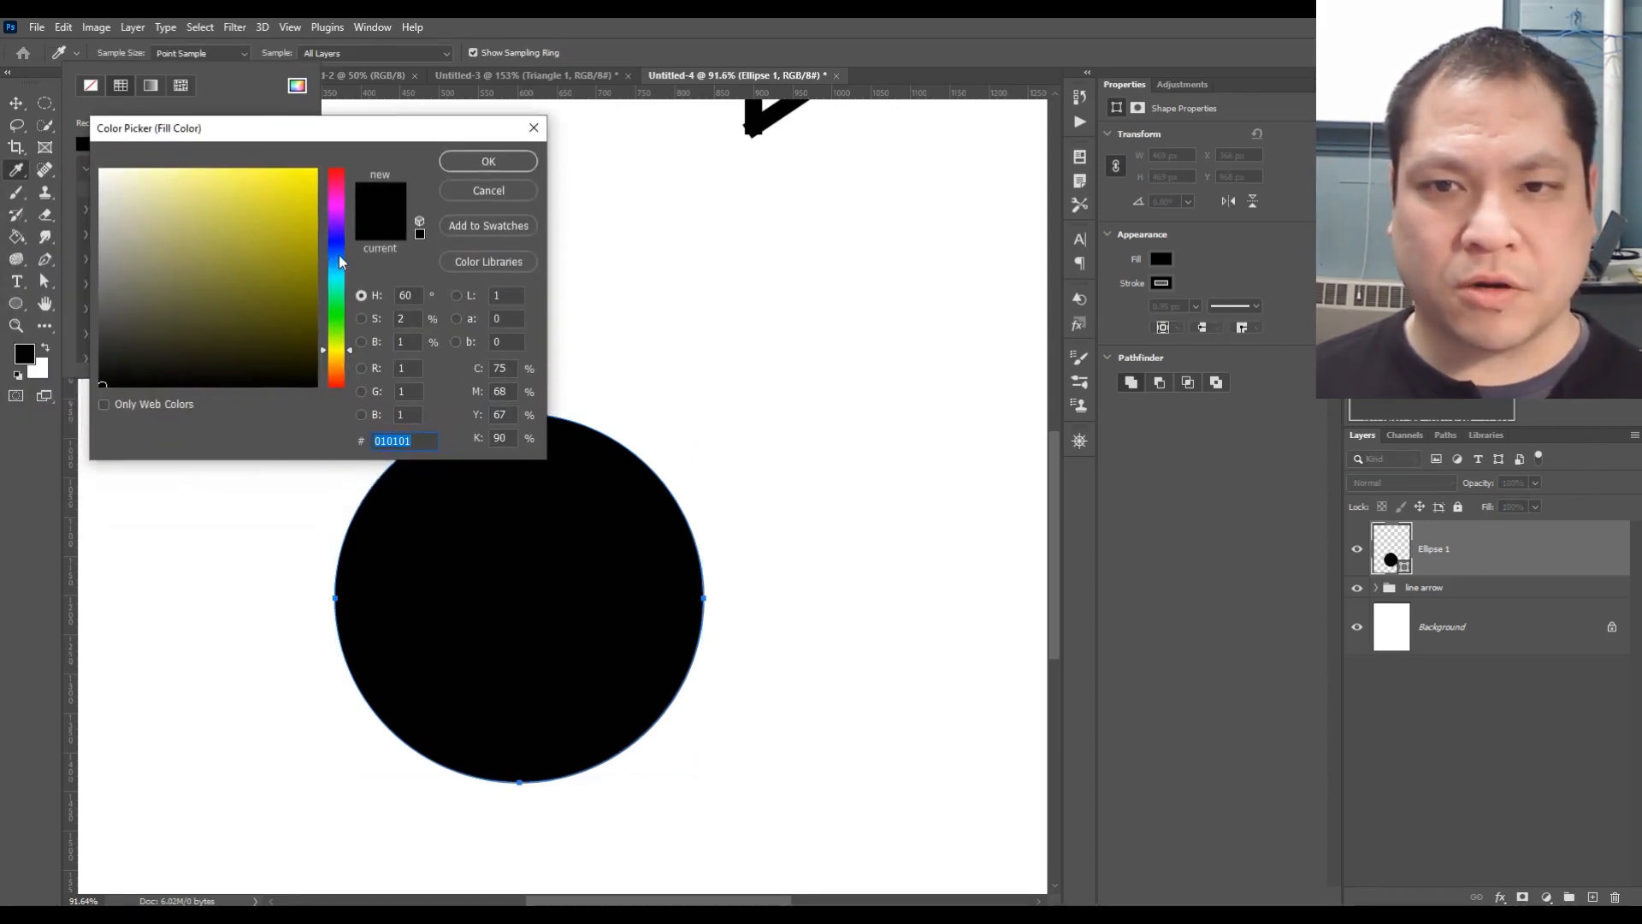
mouse_move(339, 255)
mouse_down()
mouse_move(335, 268)
mouse_move(337, 252)
mouse_up()
click(306, 270)
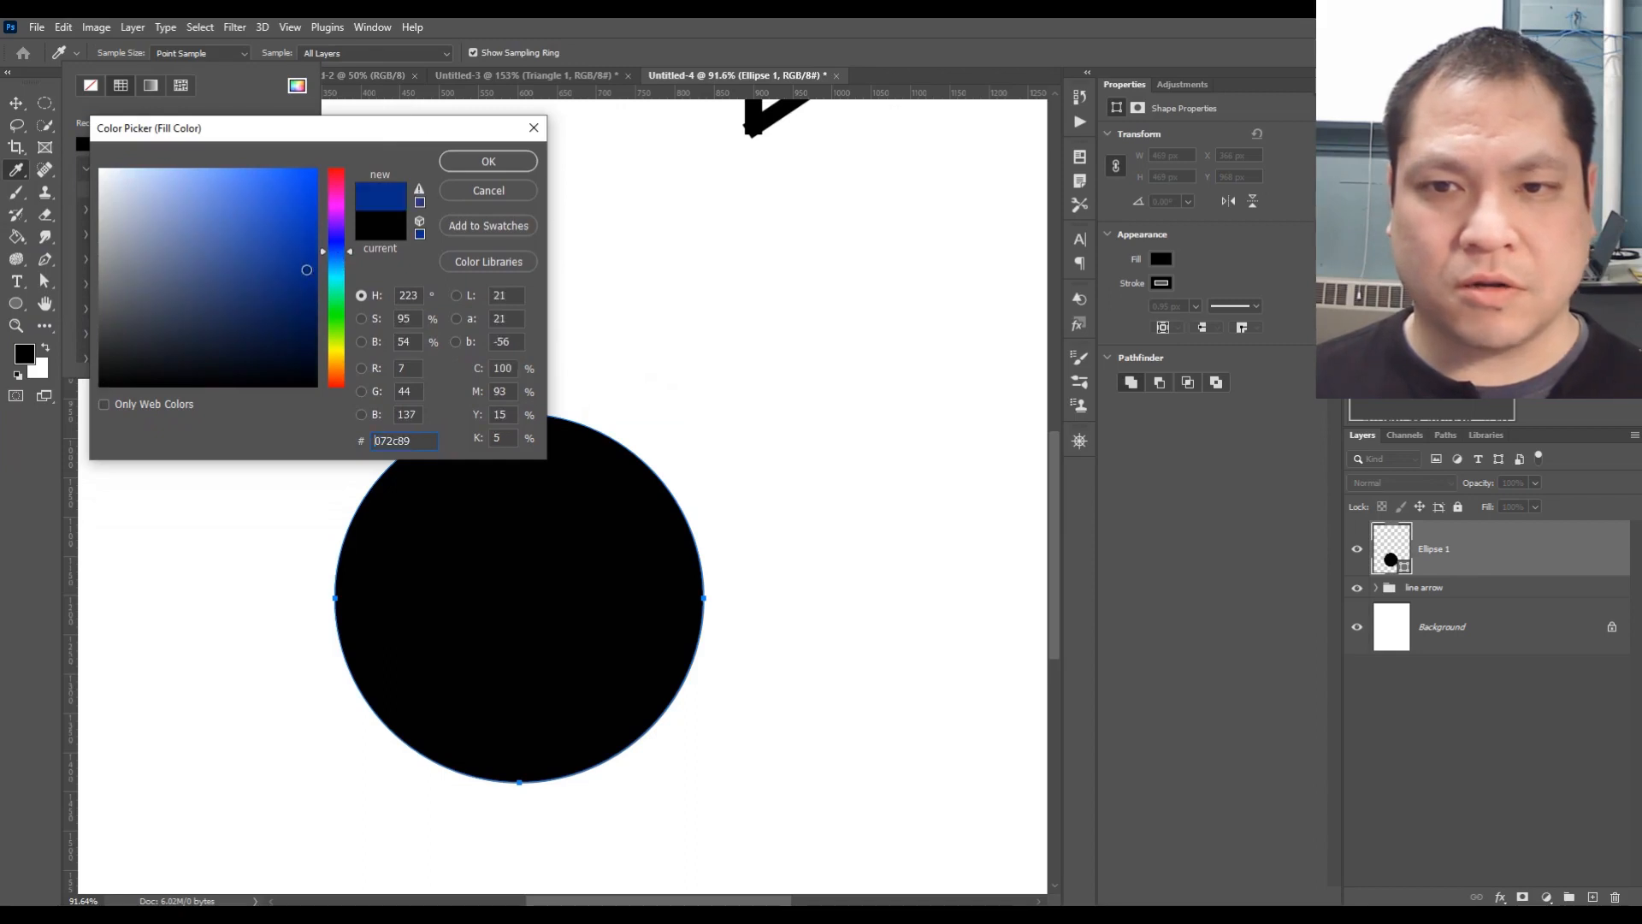
click(482, 164)
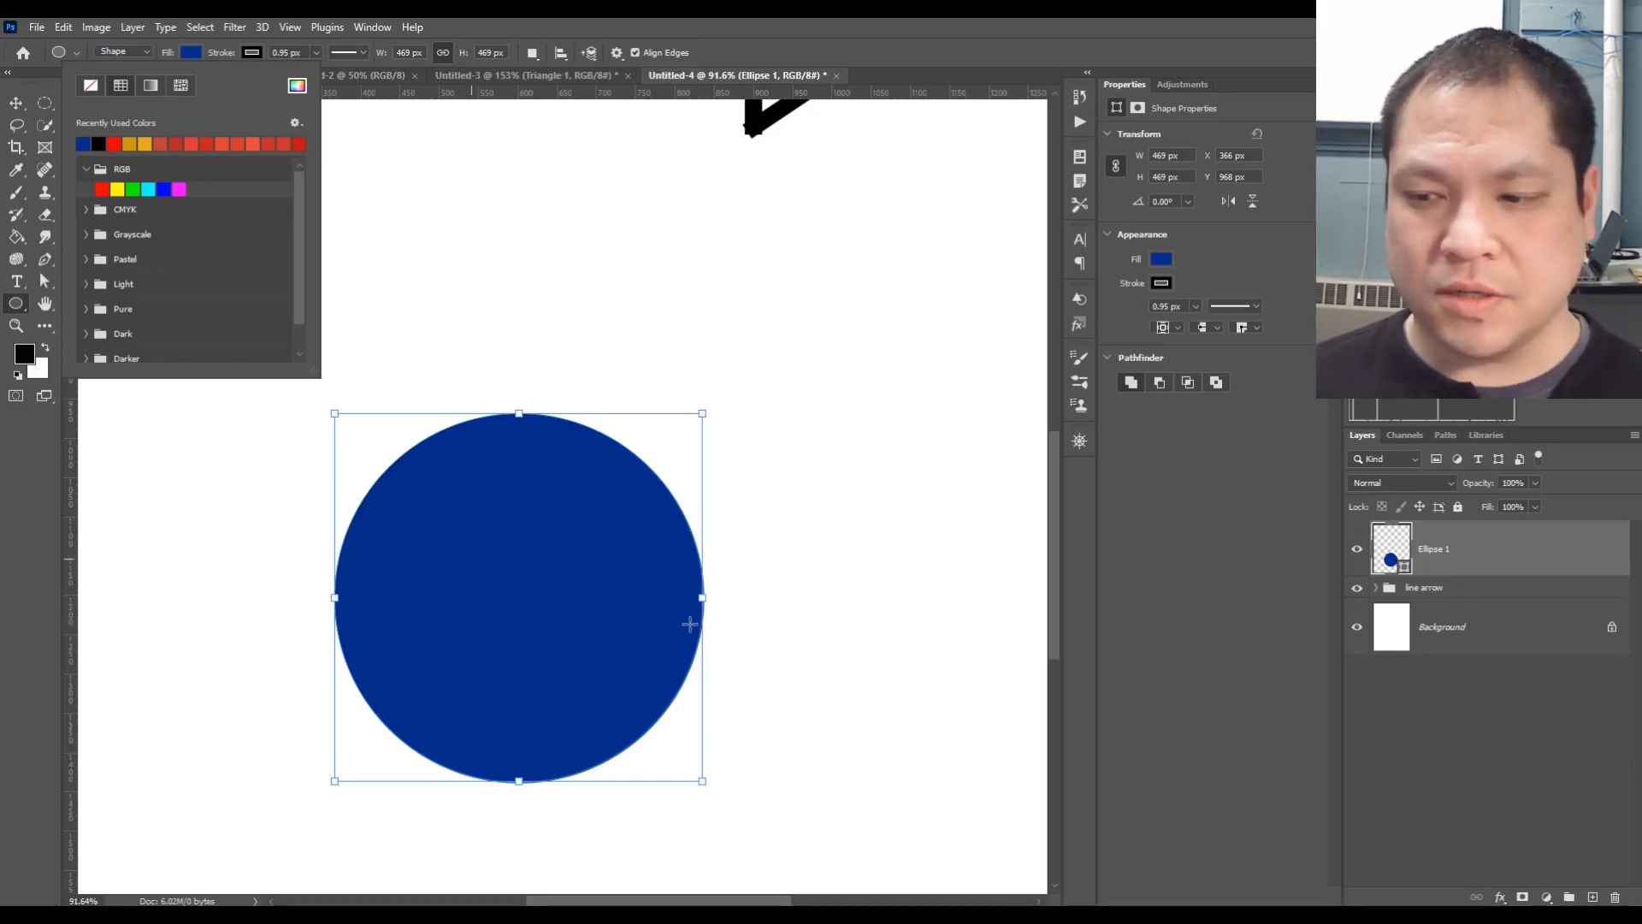
Check the reference arrow image and draw a rectangle about 487 × 305 px overlapping the circle's left side with the Rectangle tool
click(685, 917)
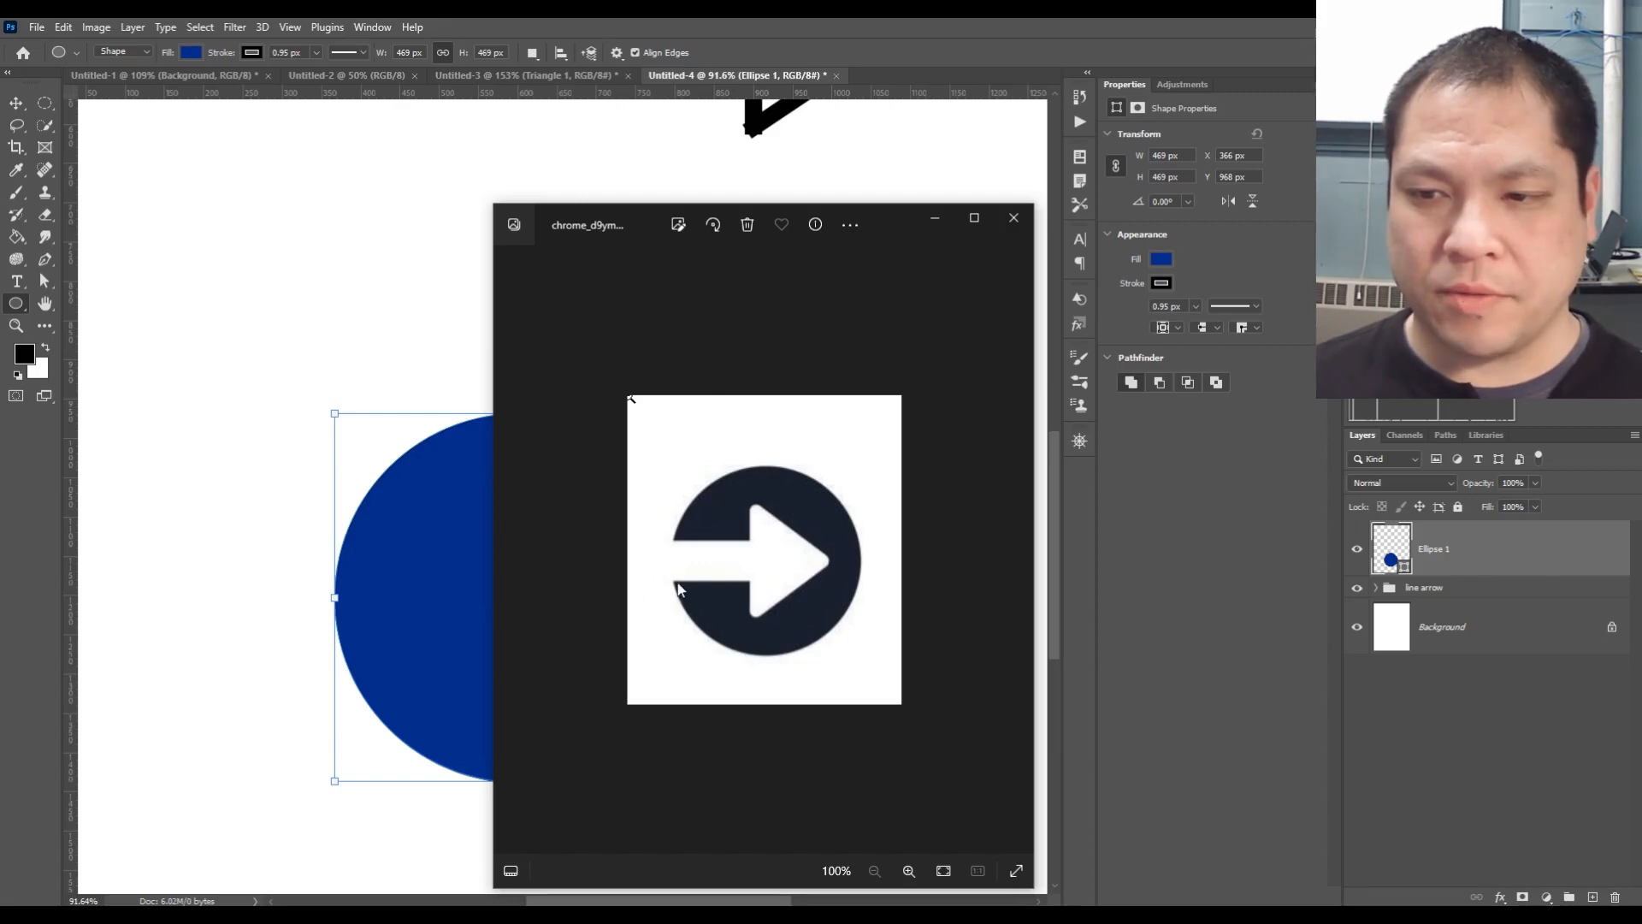
click(231, 493)
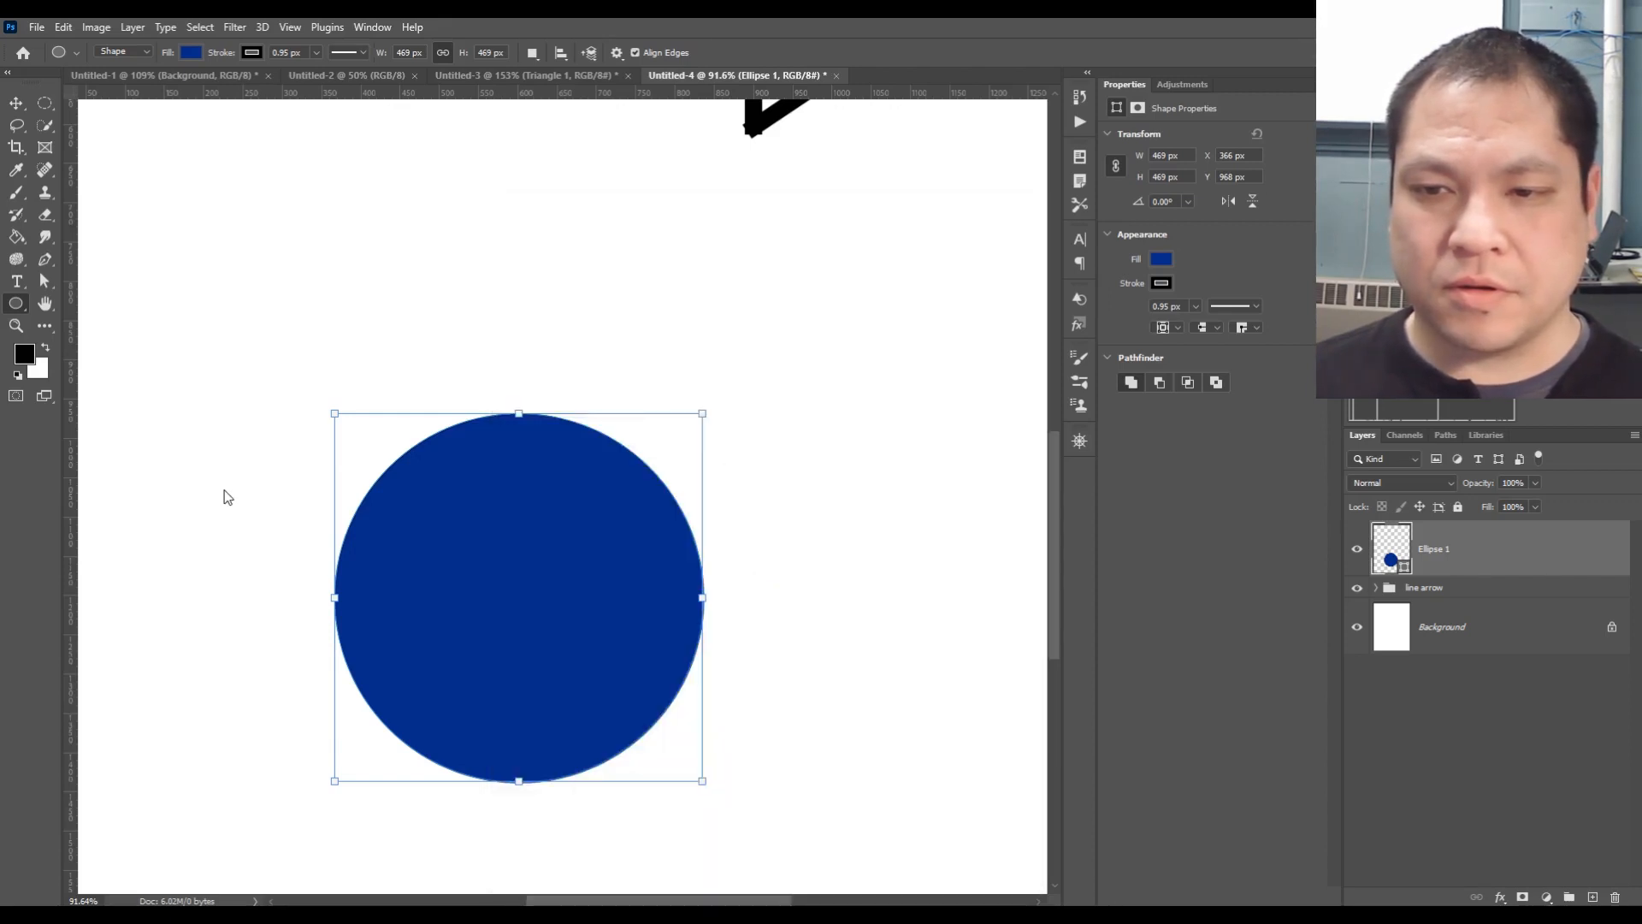
right_click(21, 307)
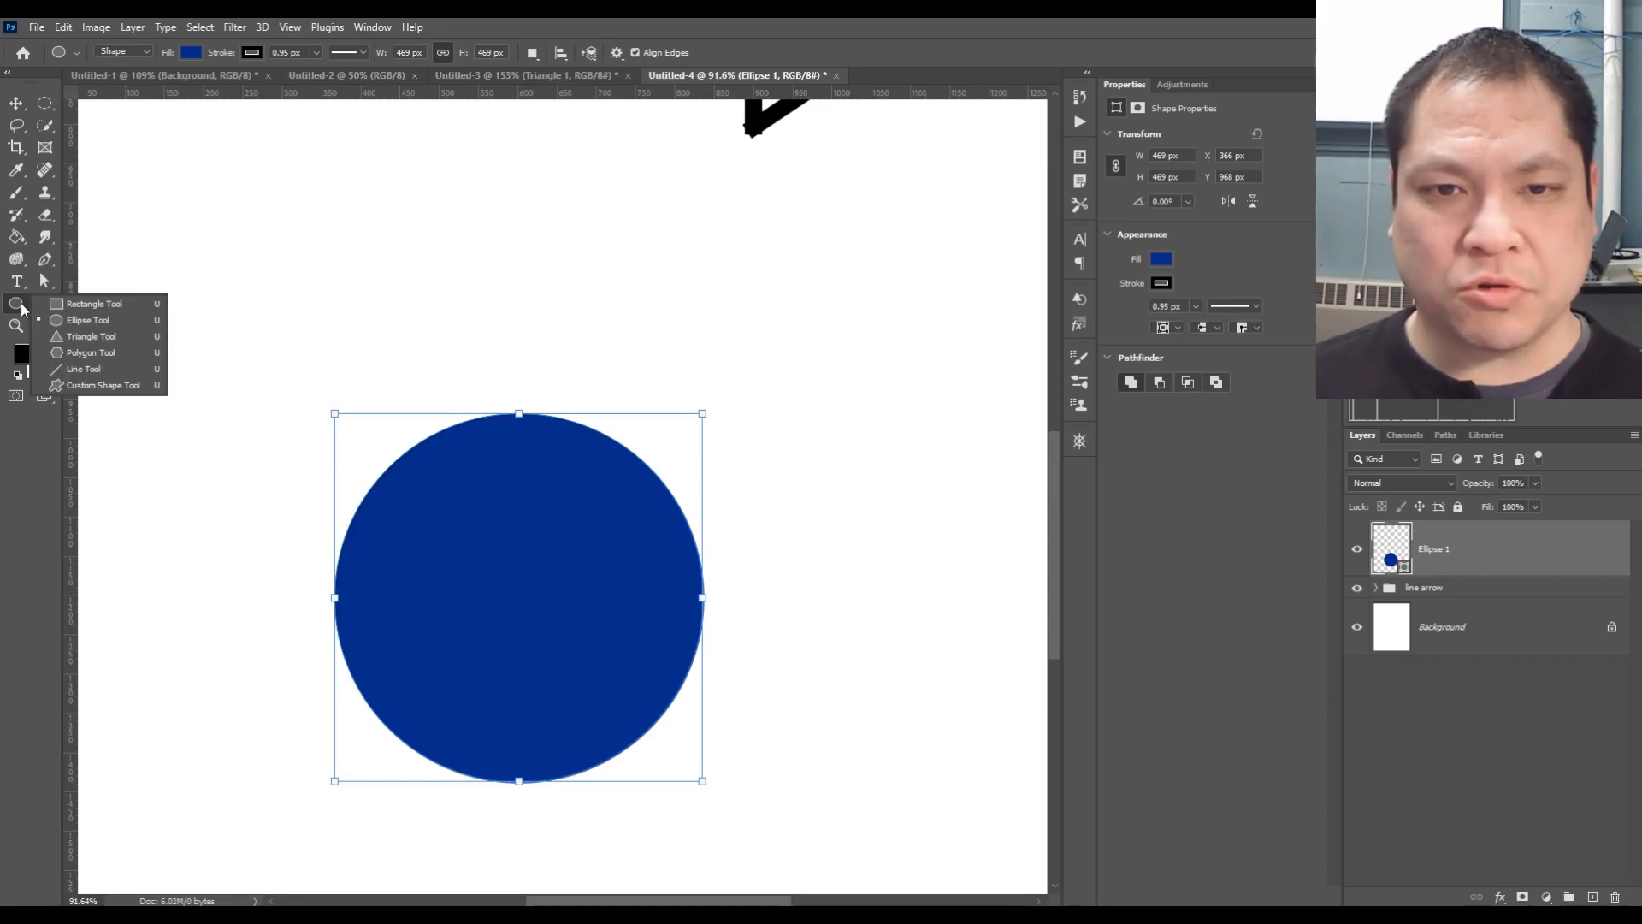
click(82, 306)
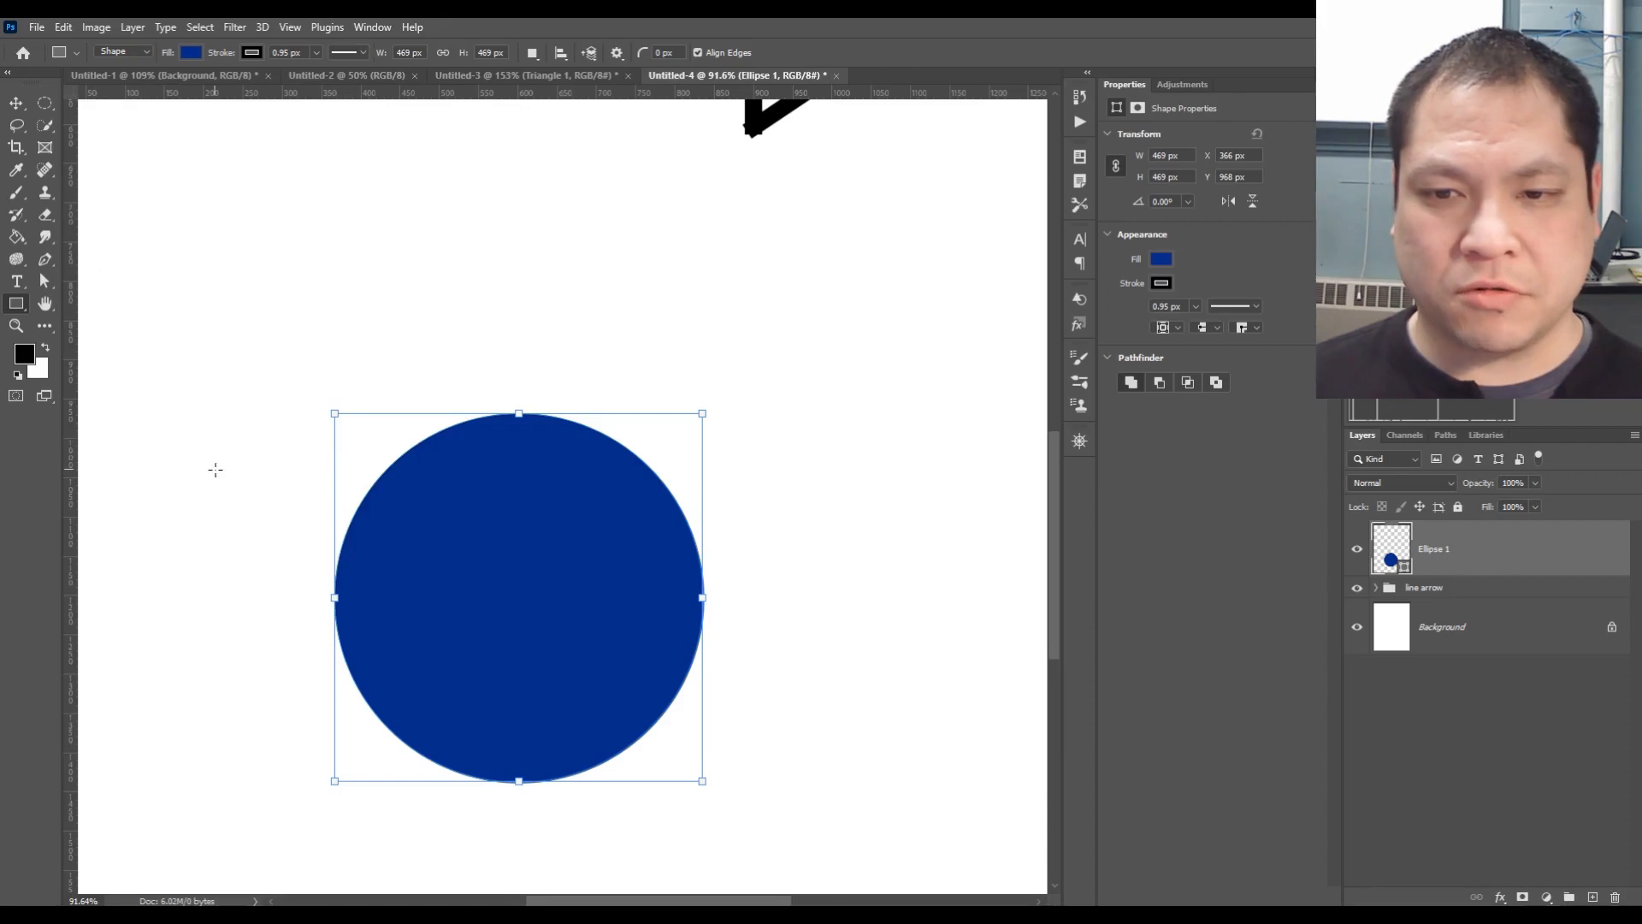
drag(216, 470, 597, 709)
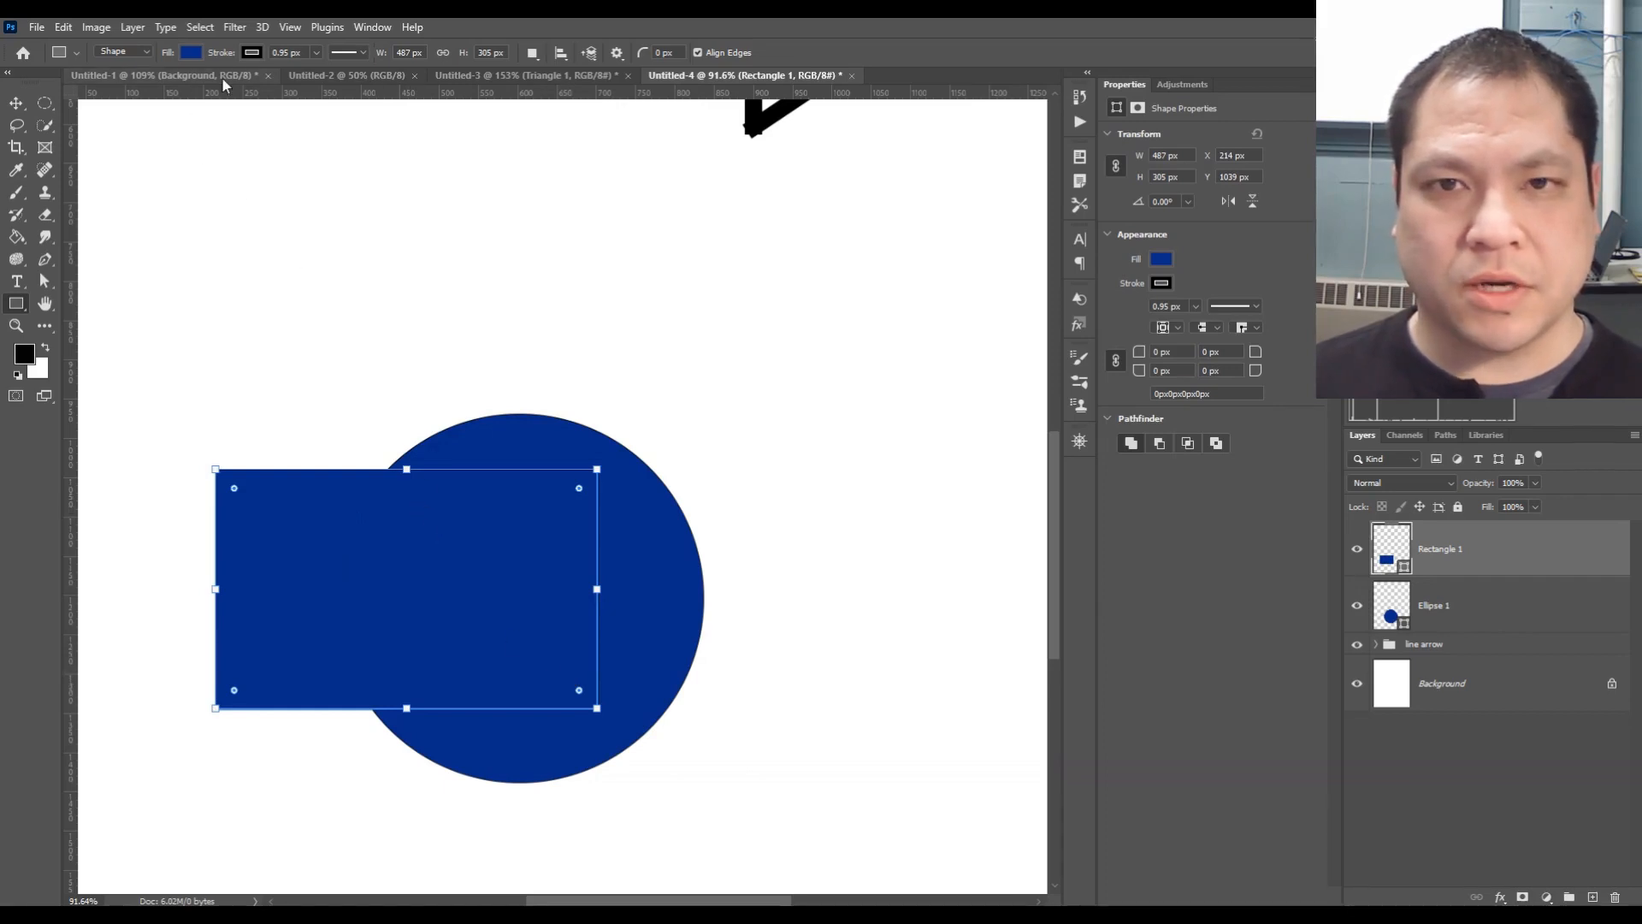
Change the new rectangle's fill colour to near-white #fbfbfc
click(191, 52)
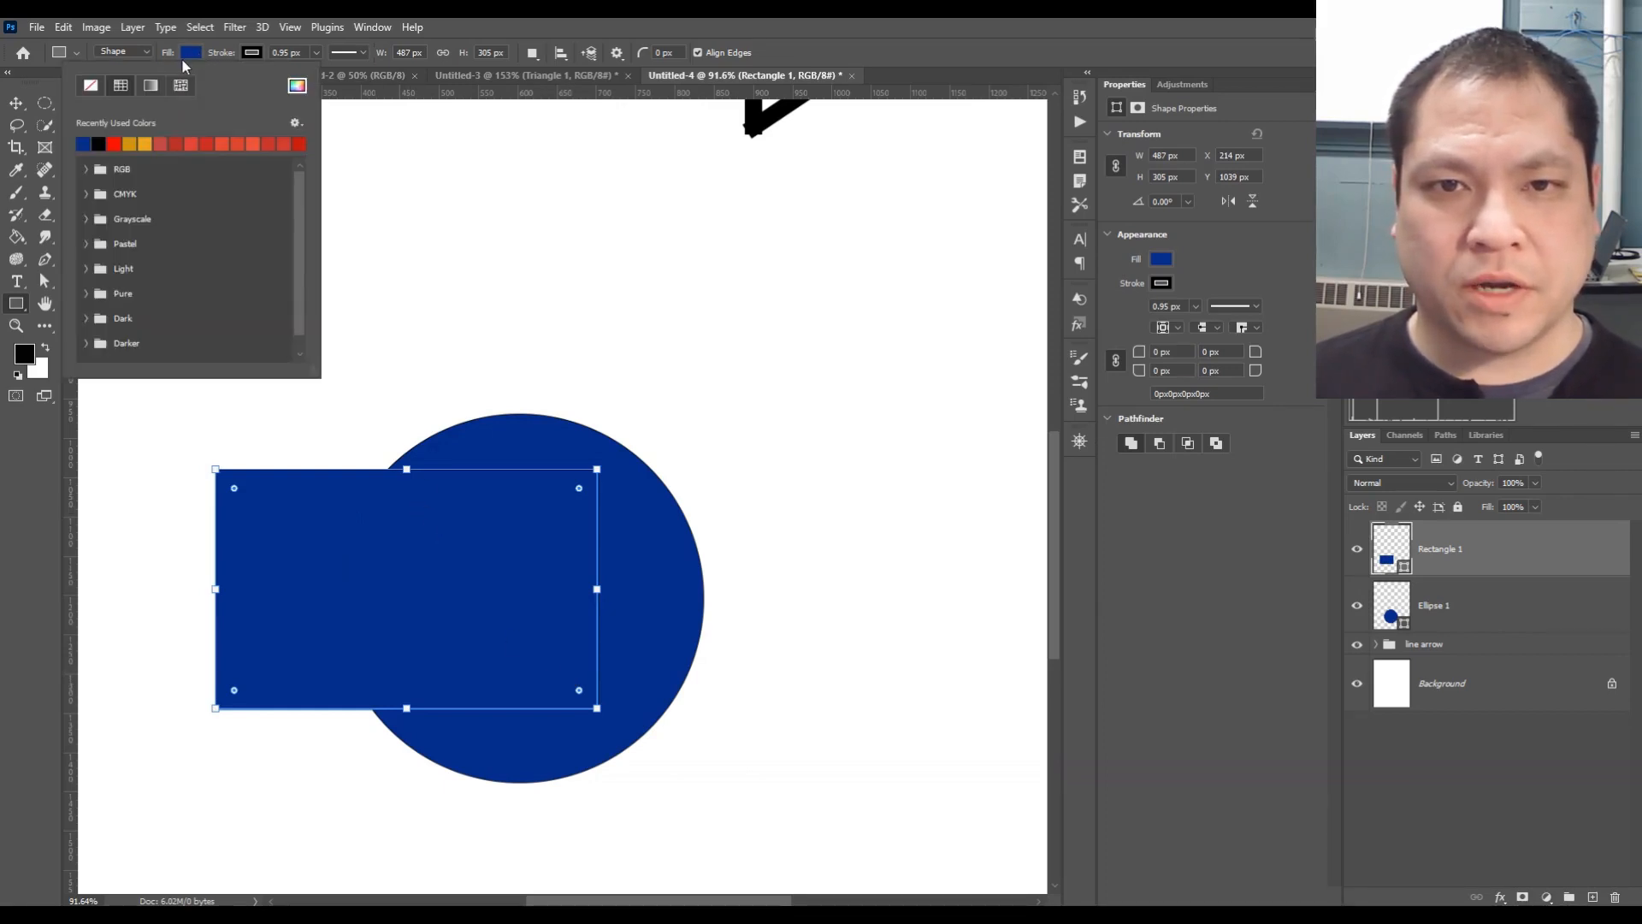
click(85, 169)
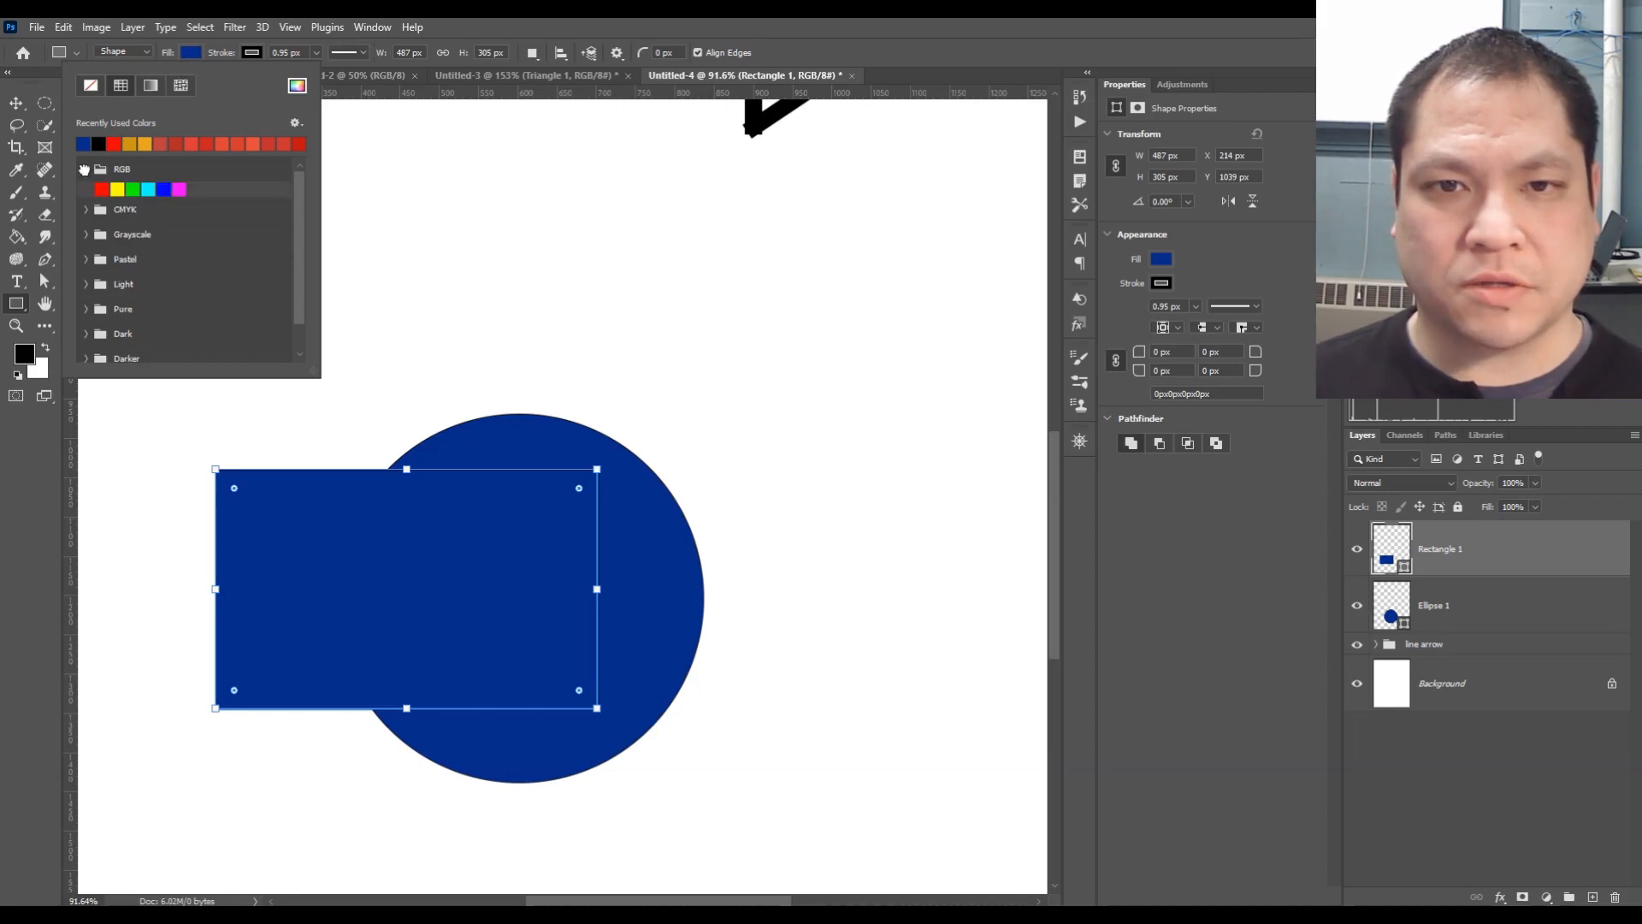
click(297, 85)
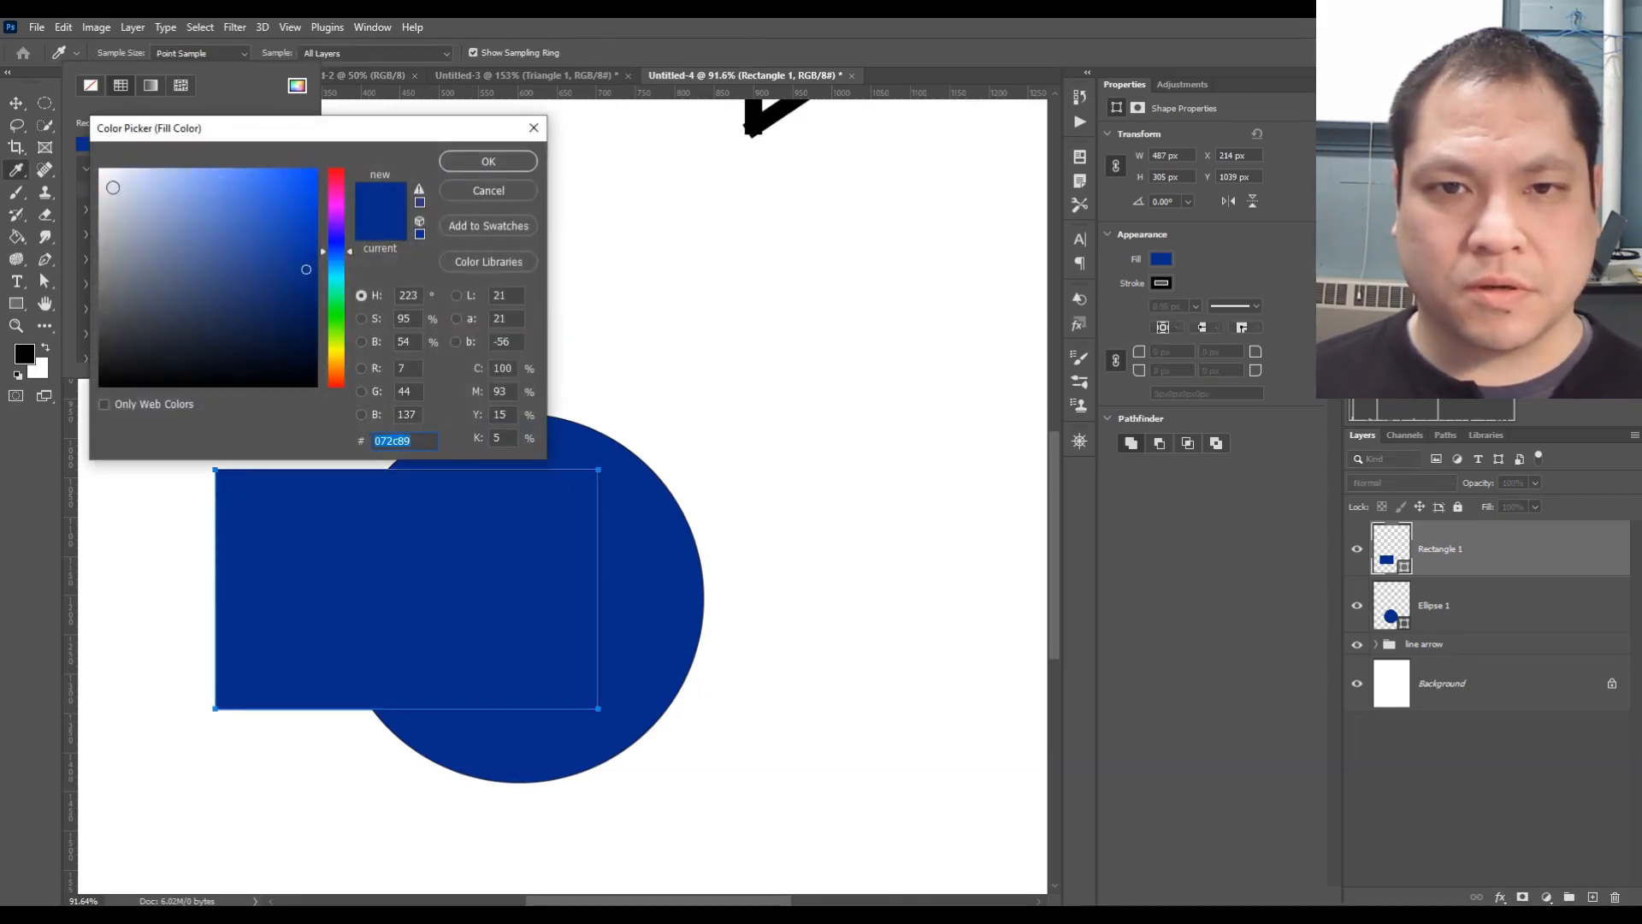
click(100, 171)
click(476, 153)
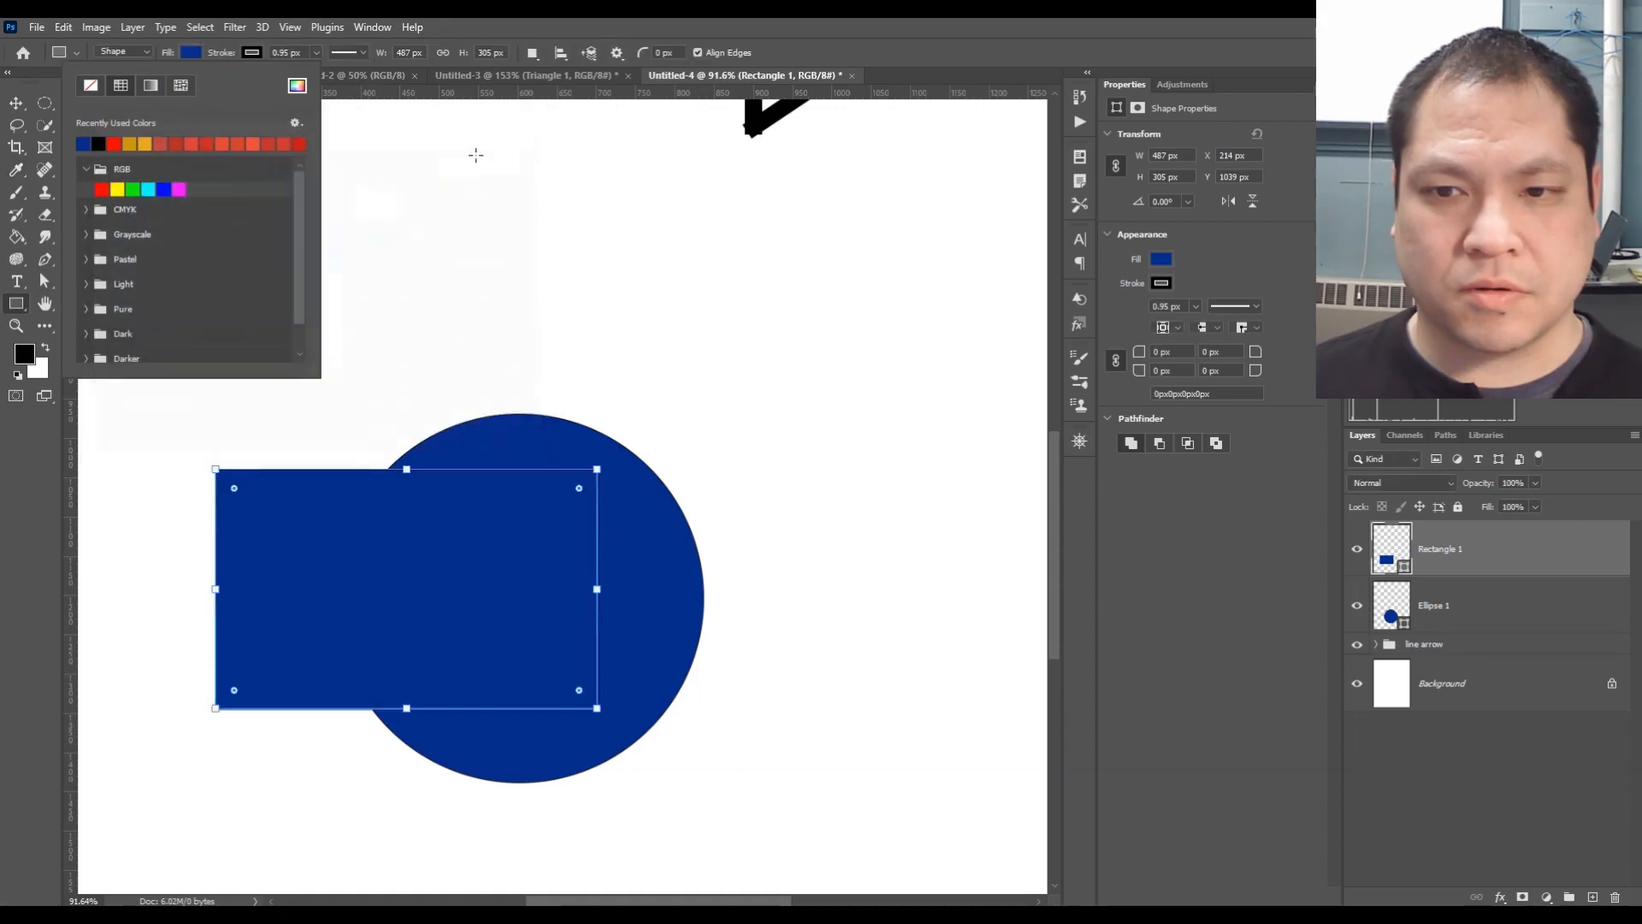
click(666, 375)
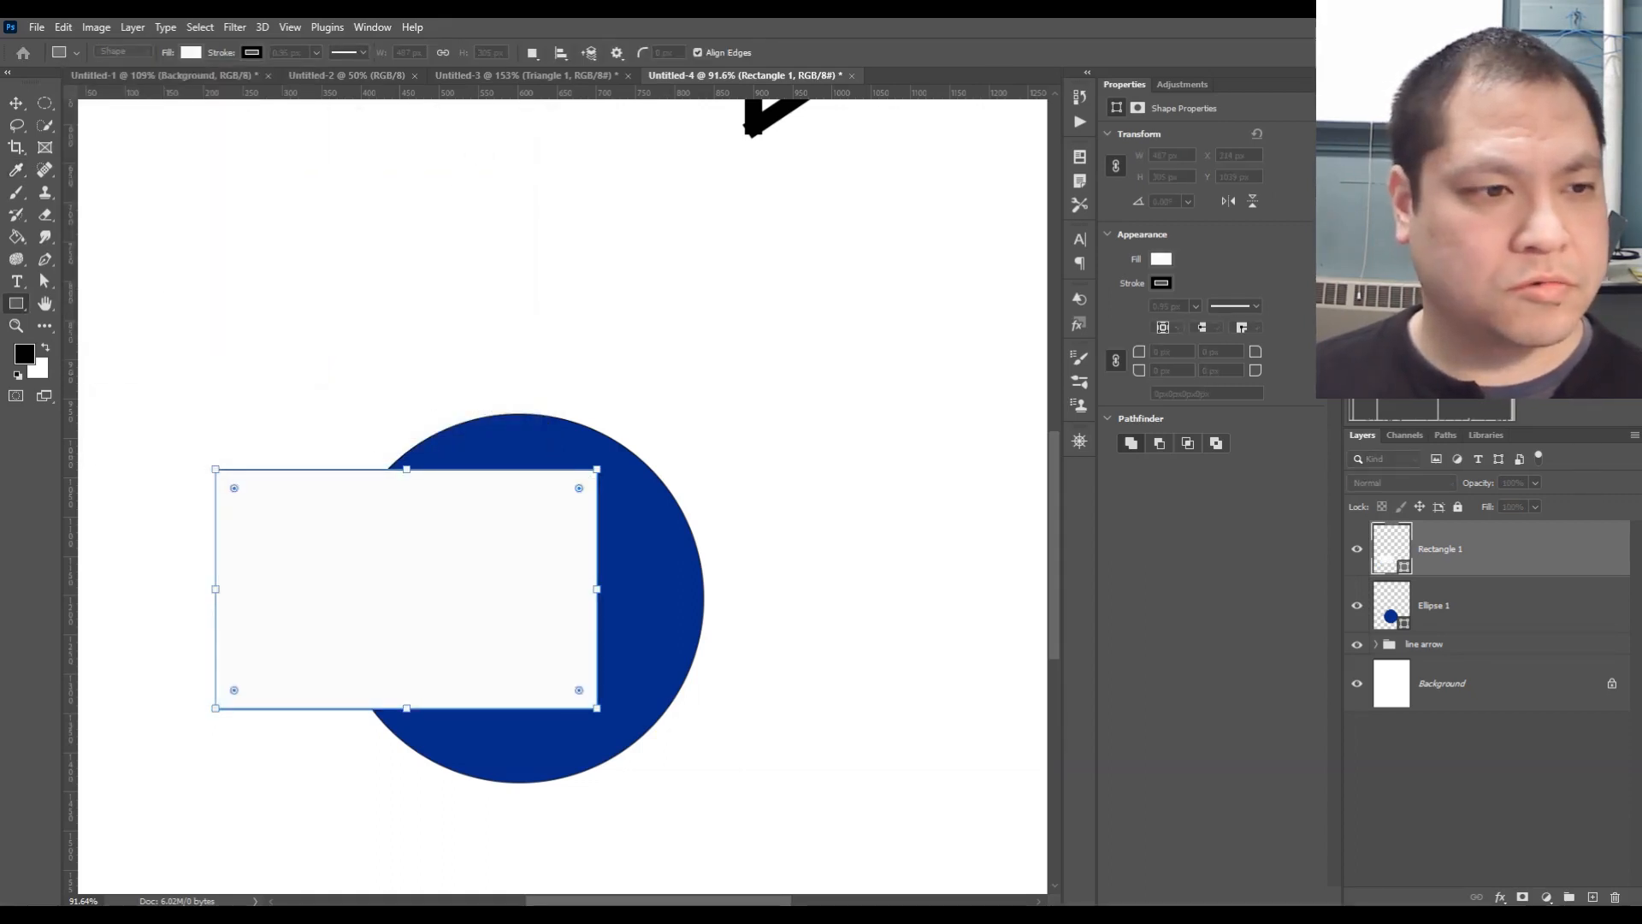
key(Return)
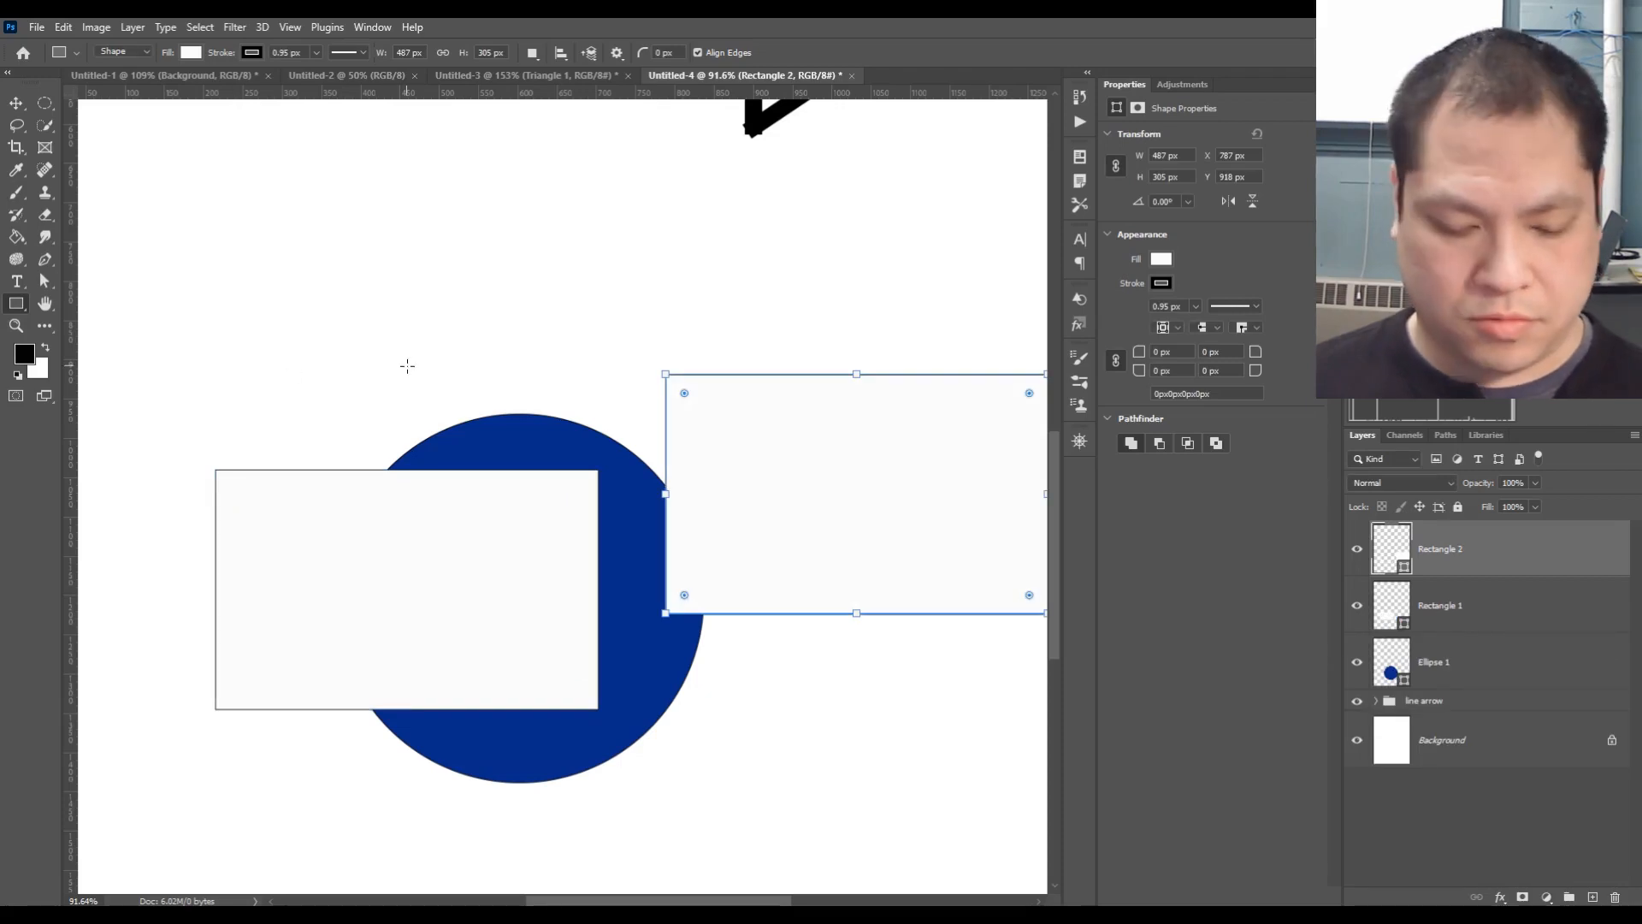
key(Delete)
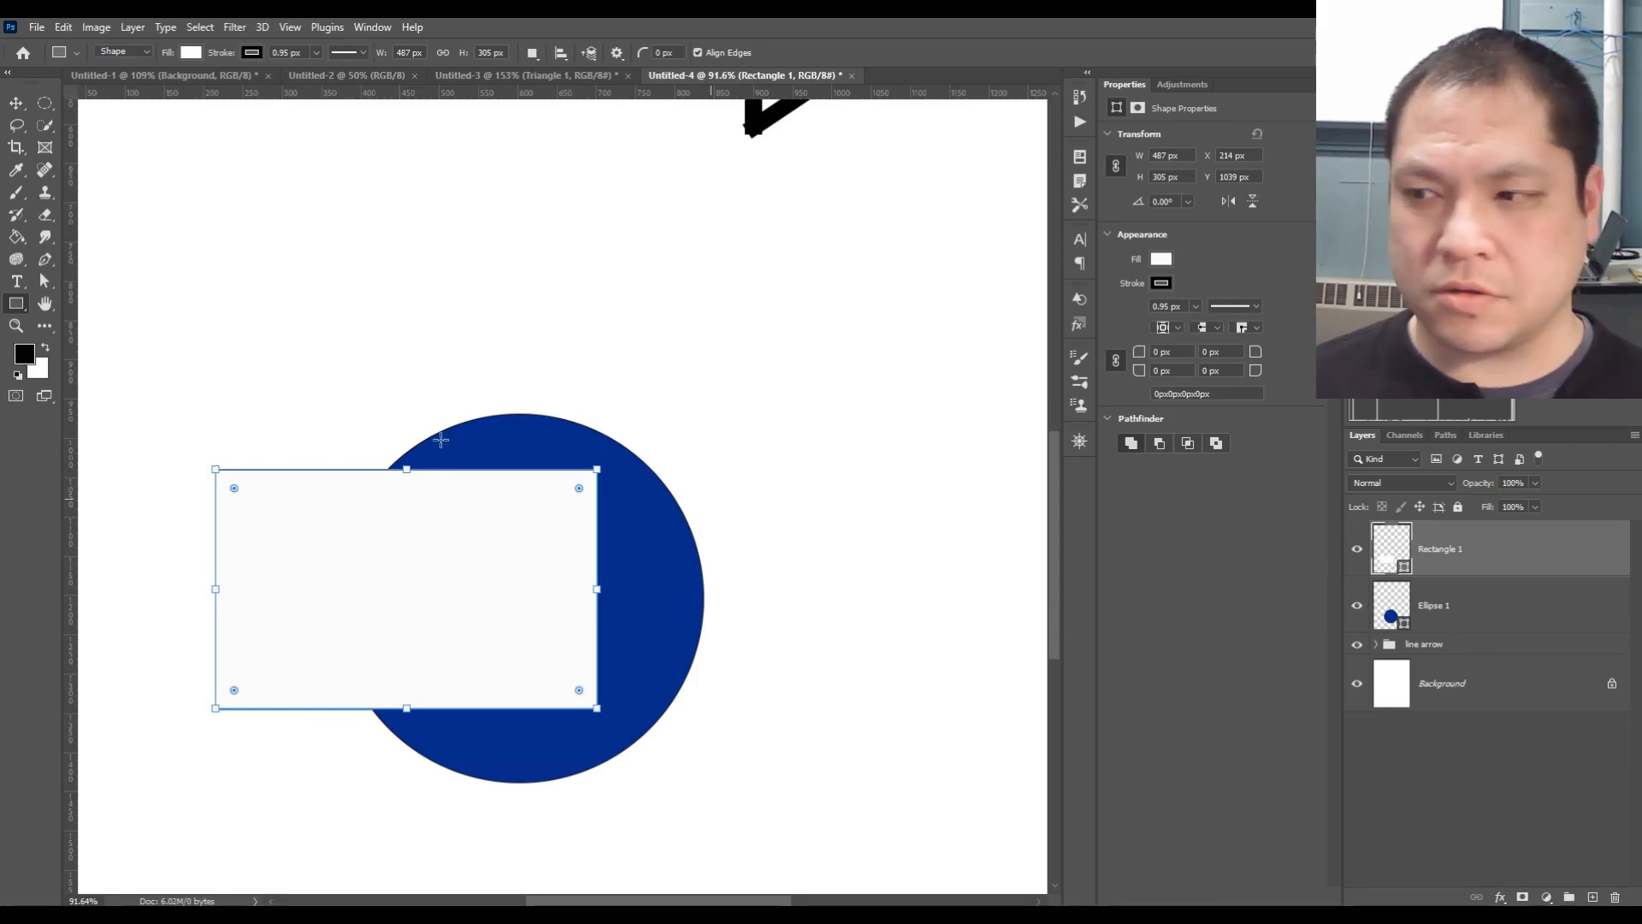
Set the rectangle's stroke colour to near-white #fdfeff and deselect the shape to check it against the canvas
click(1459, 596)
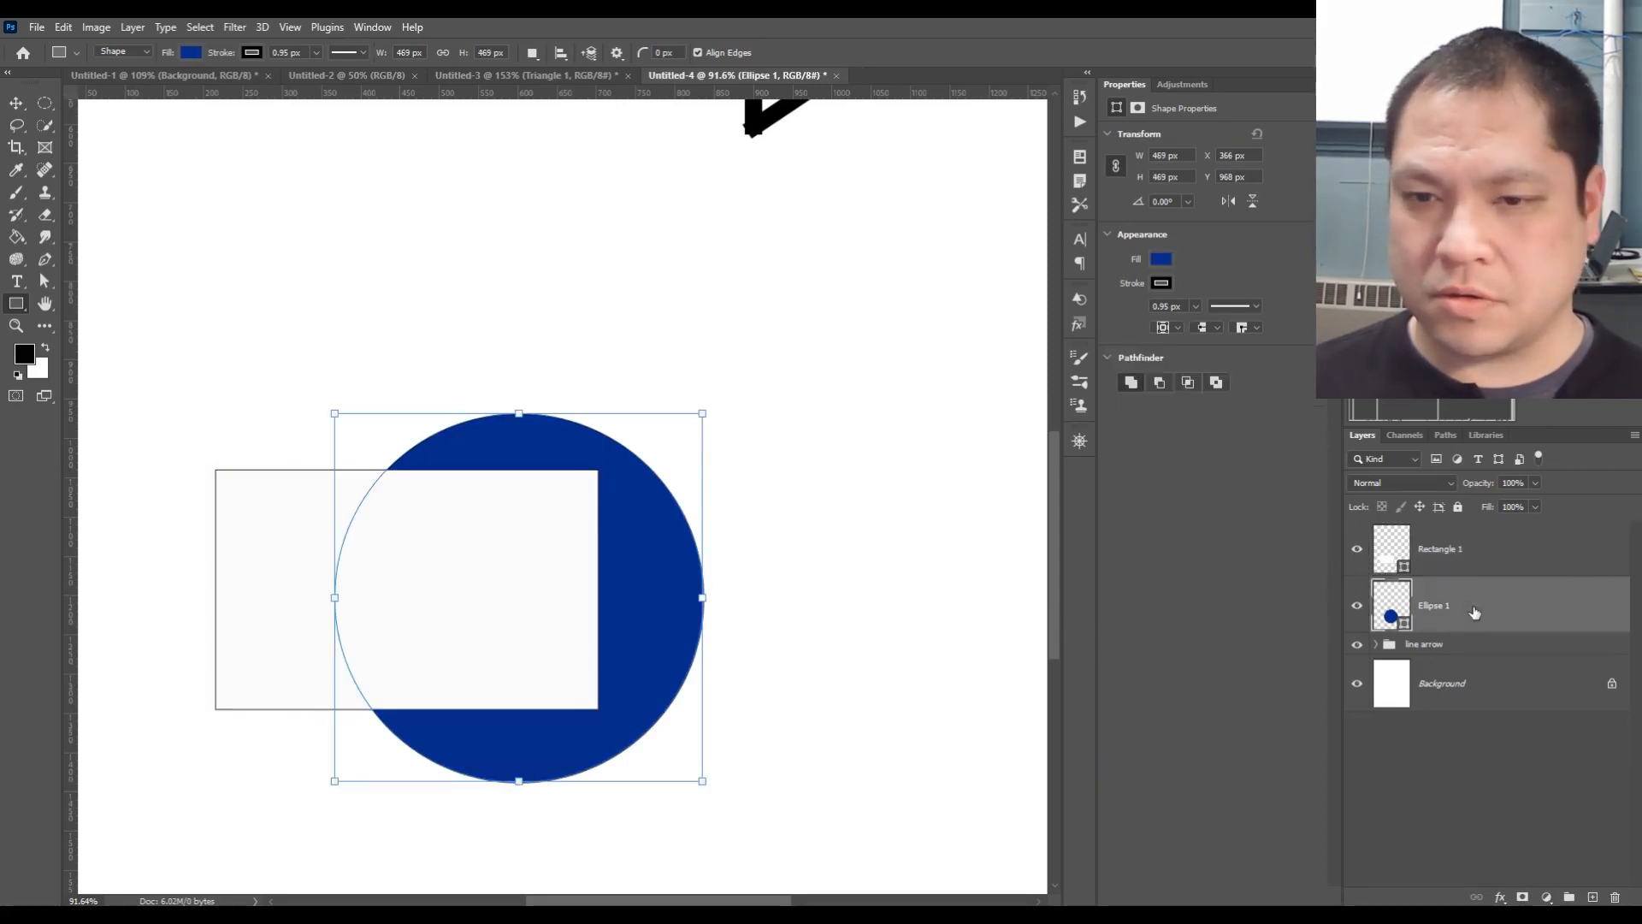
click(1472, 554)
click(1474, 604)
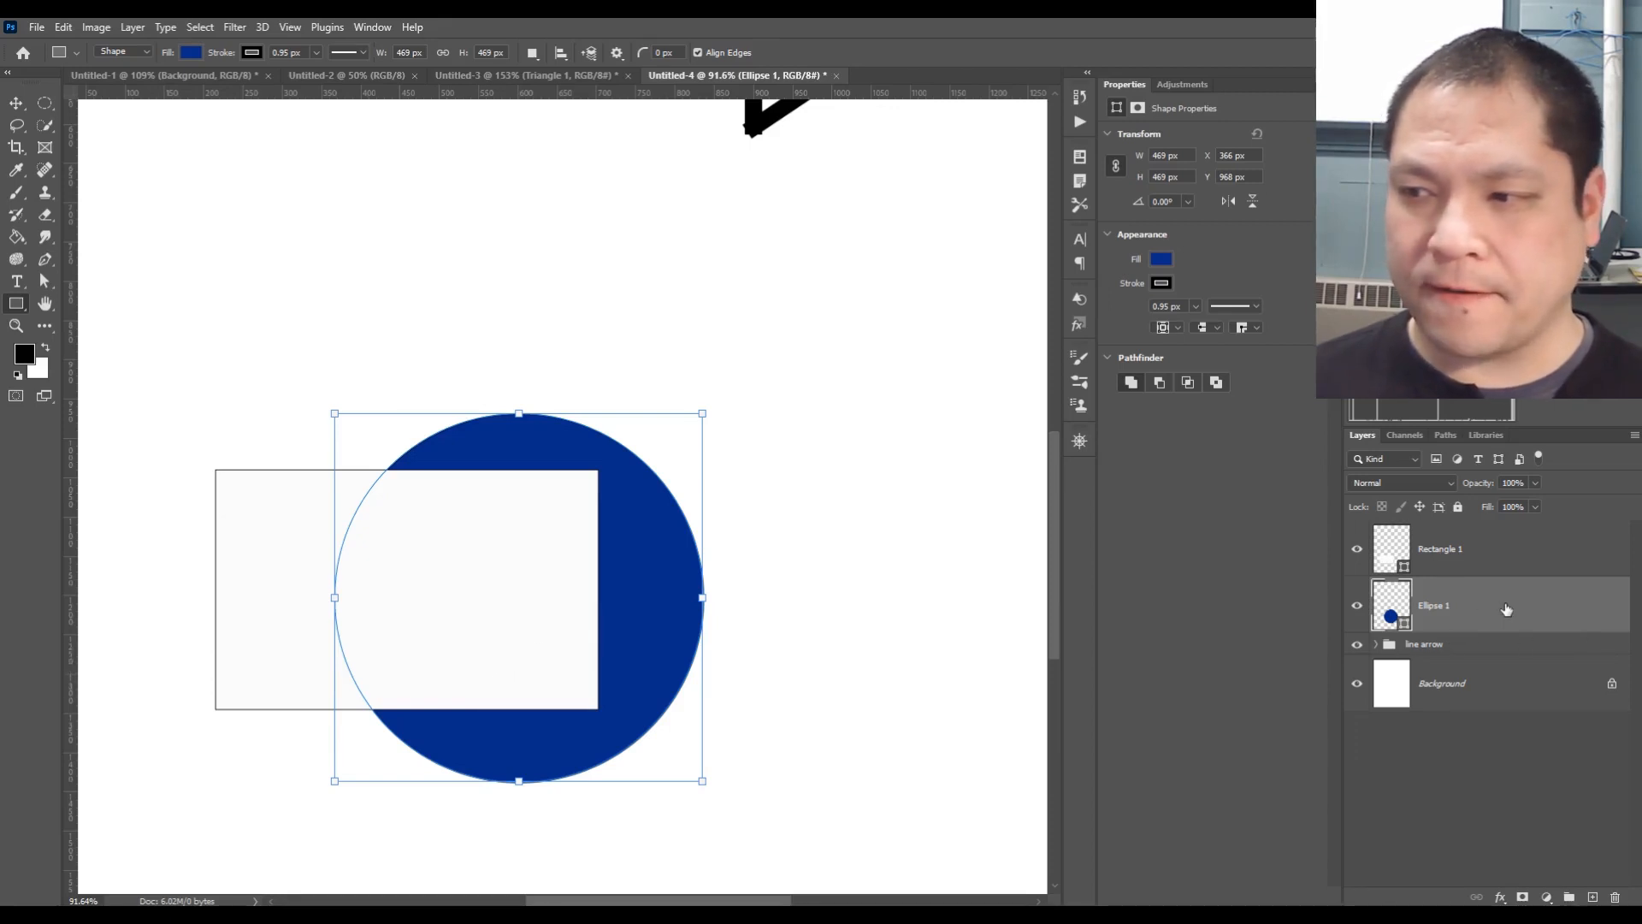
click(1489, 567)
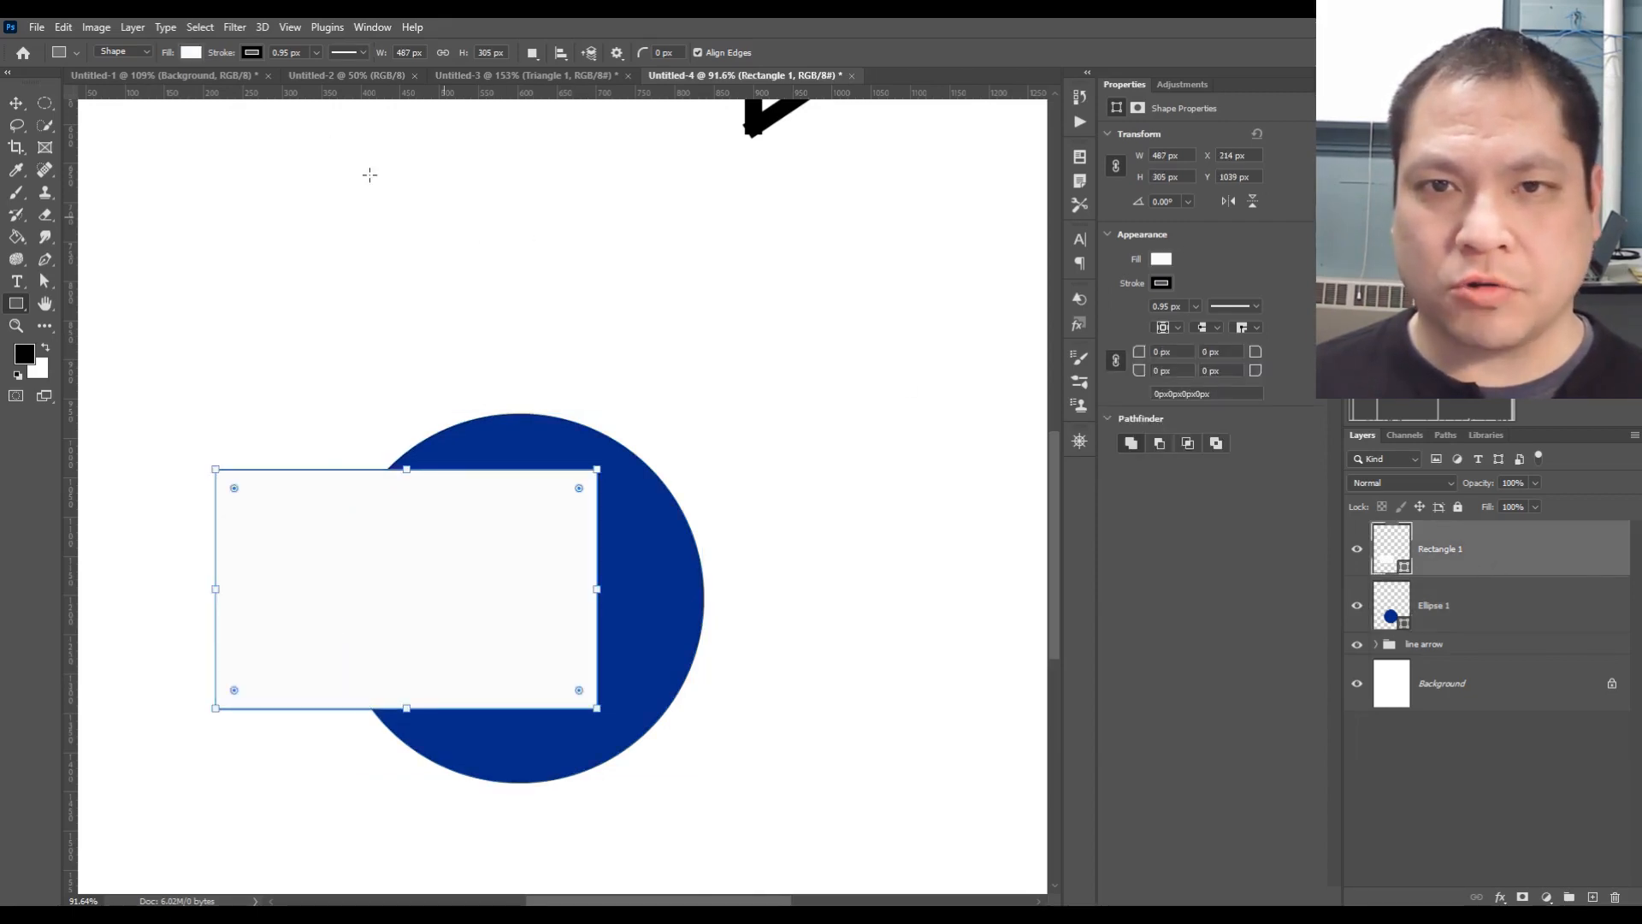
click(251, 53)
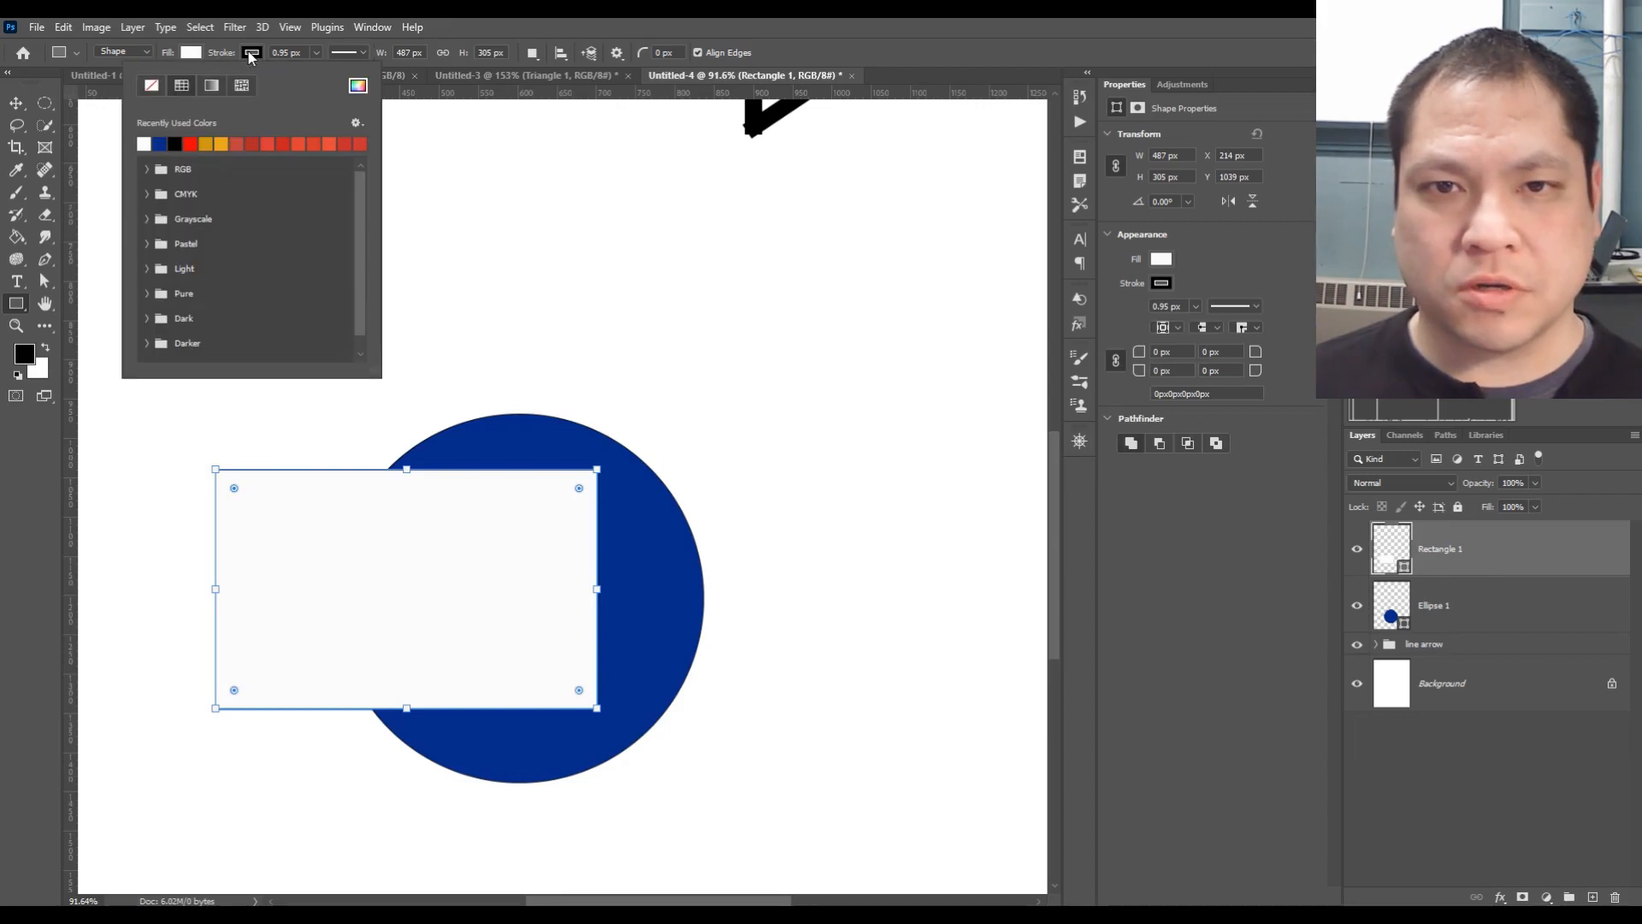
click(144, 143)
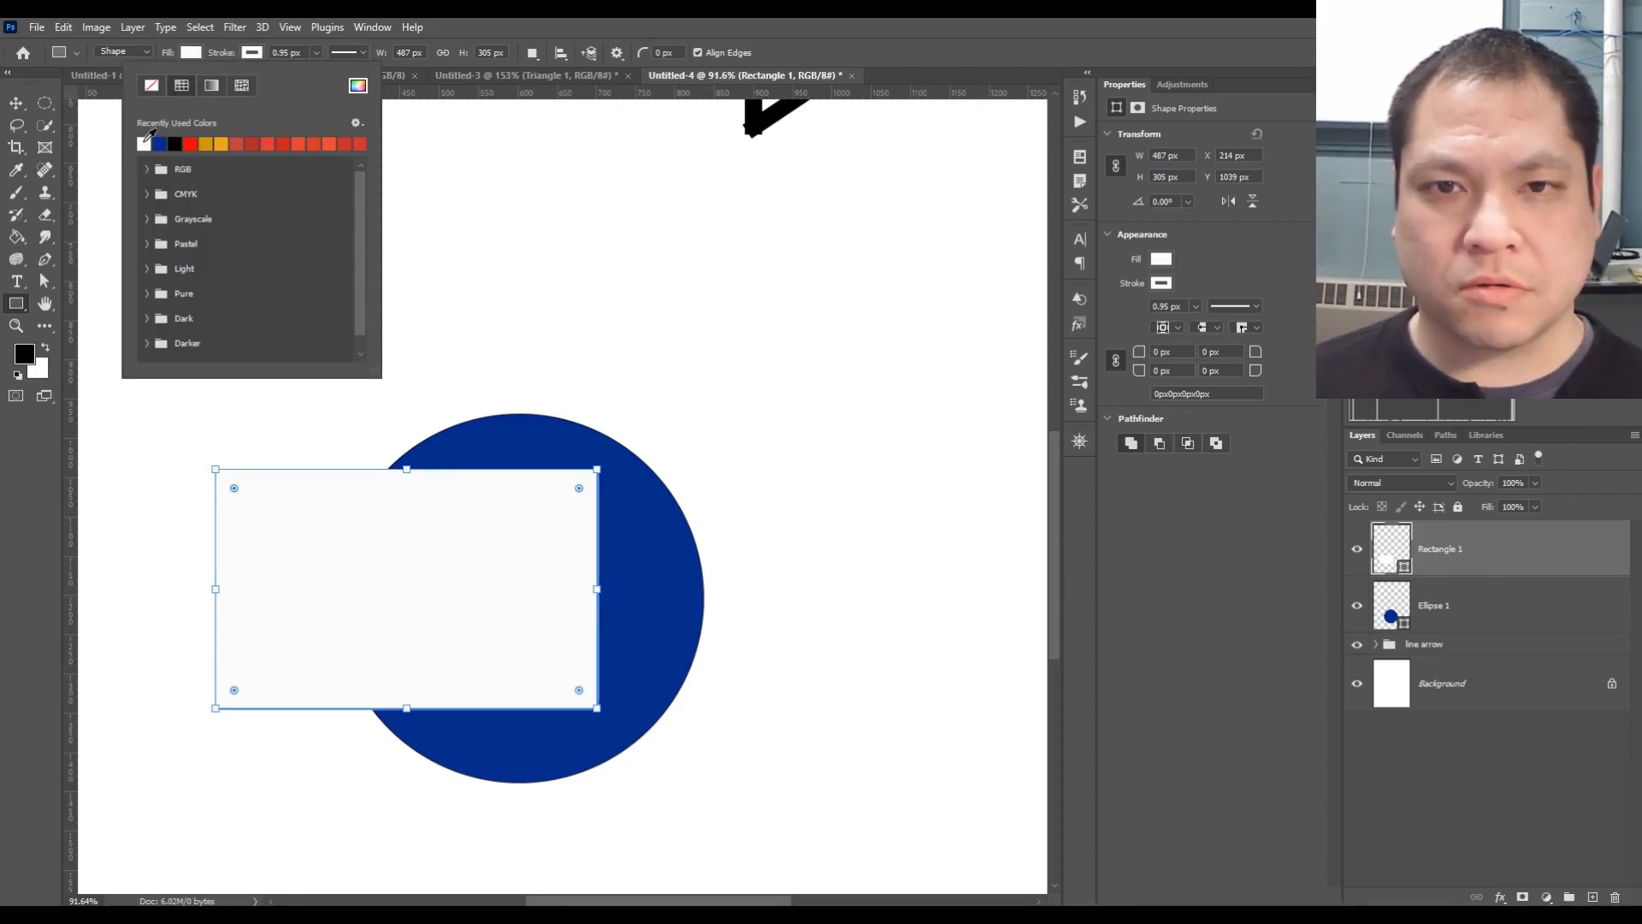
click(453, 170)
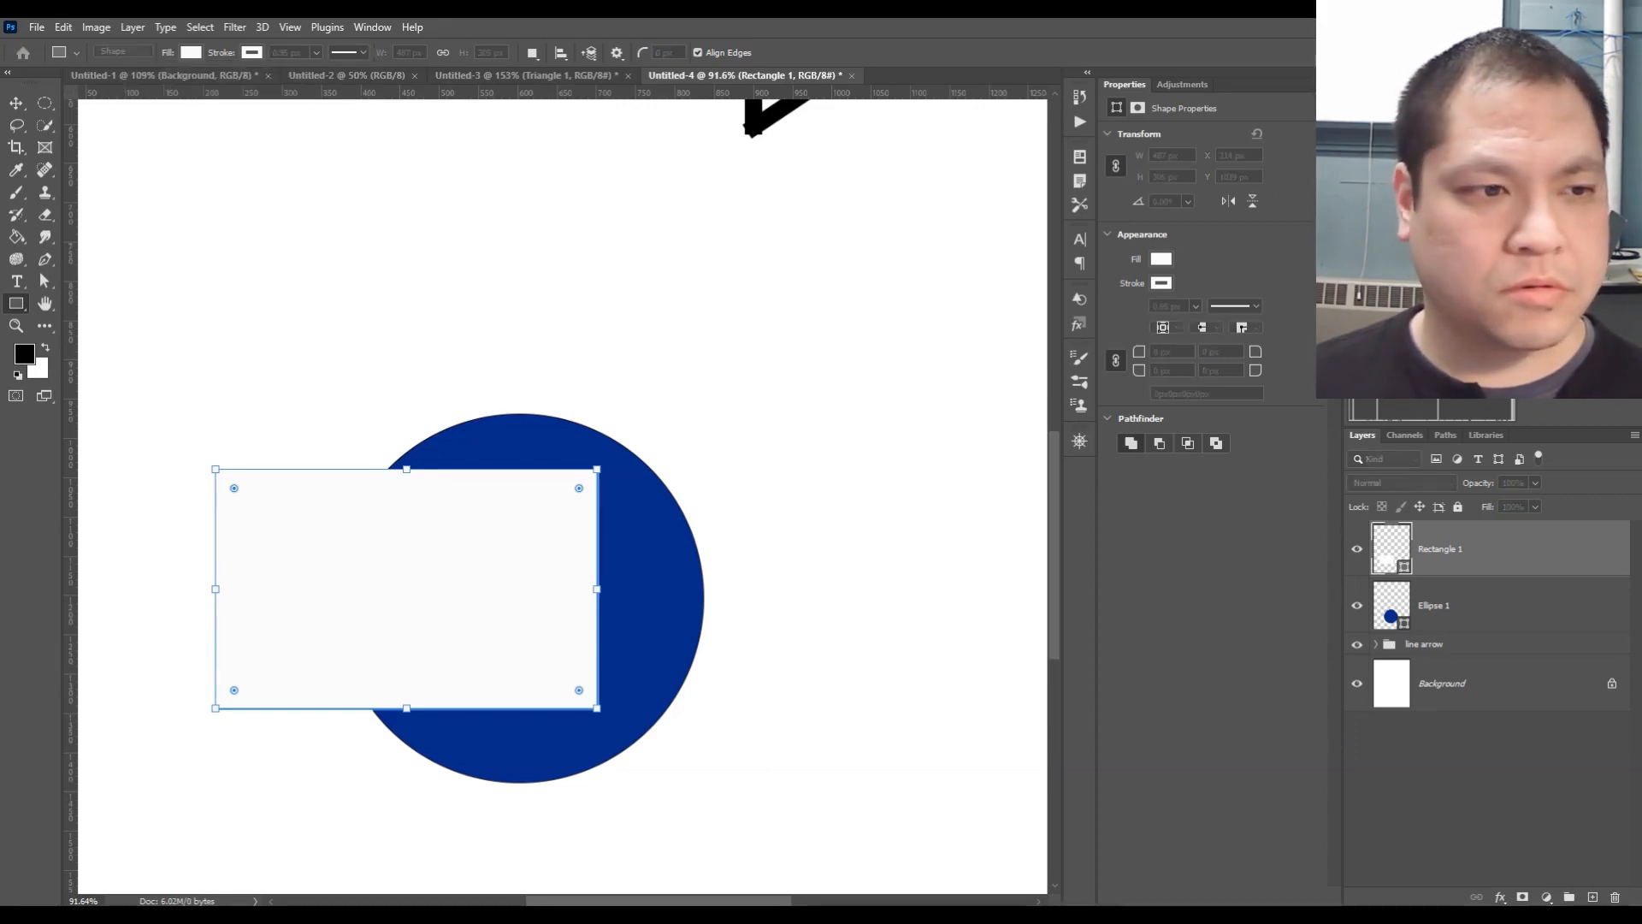
click(253, 54)
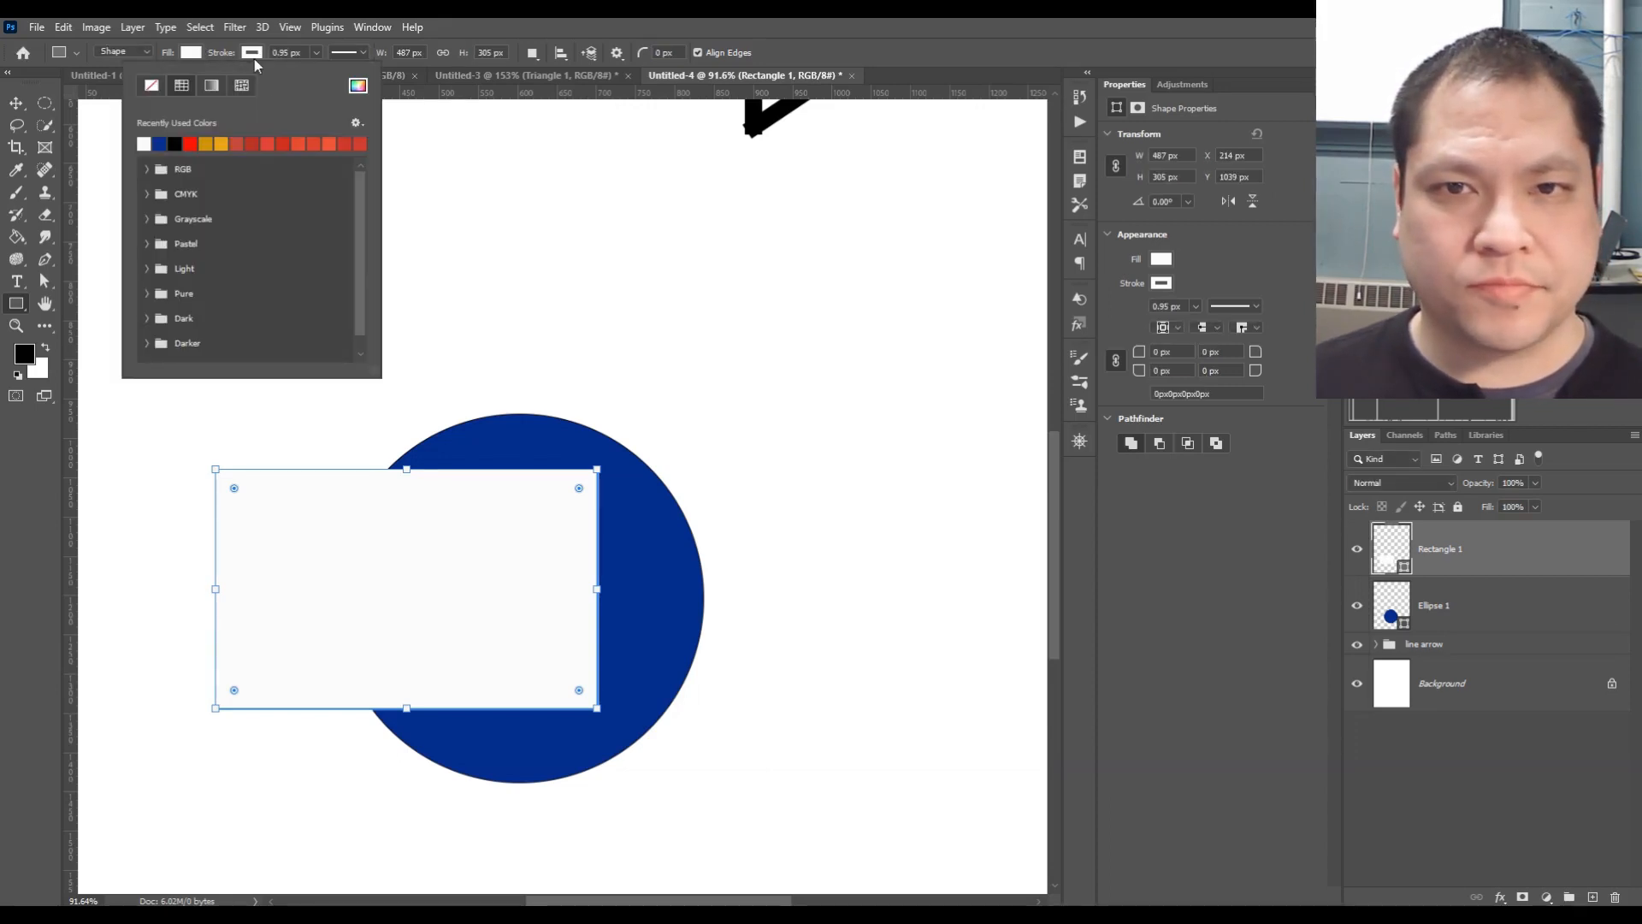
click(358, 84)
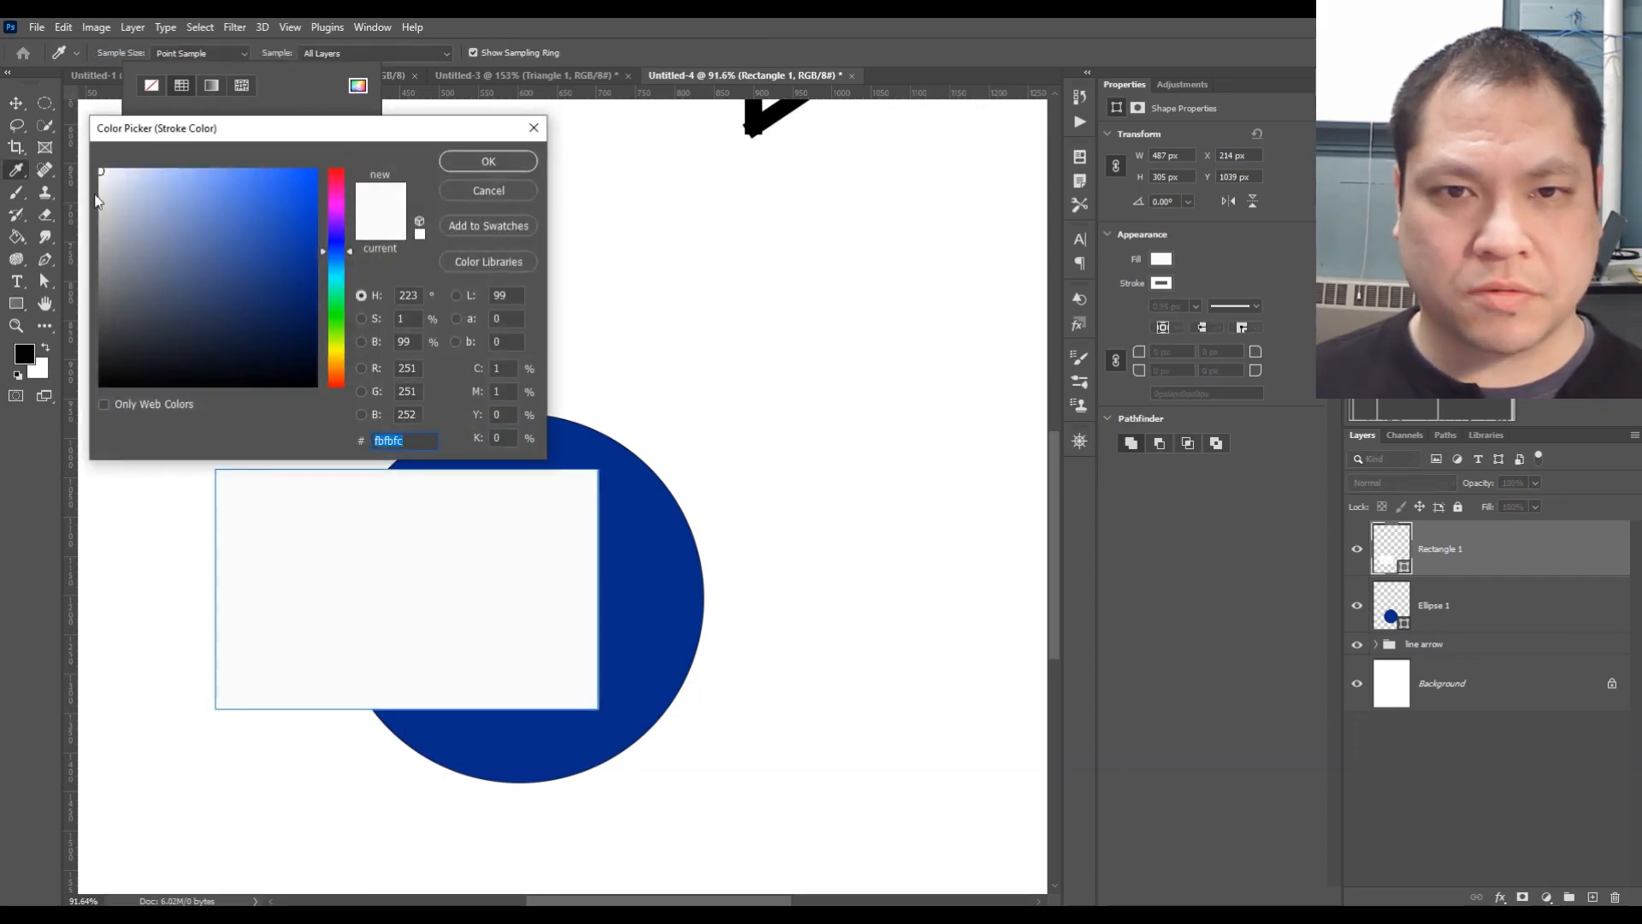
click(101, 170)
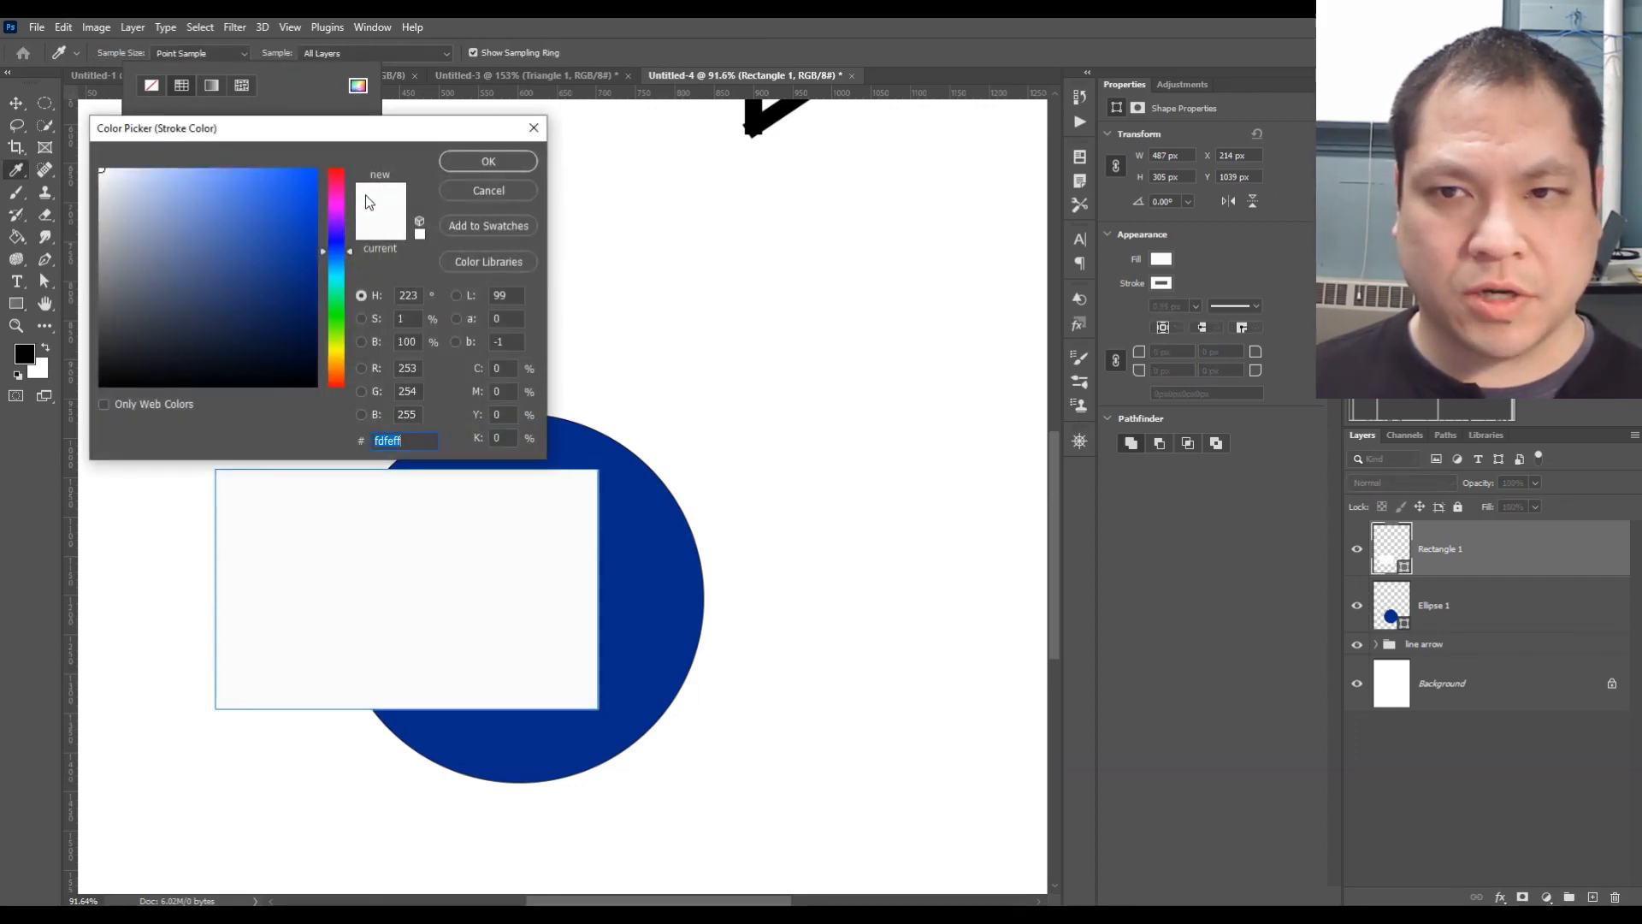
click(465, 154)
click(1502, 695)
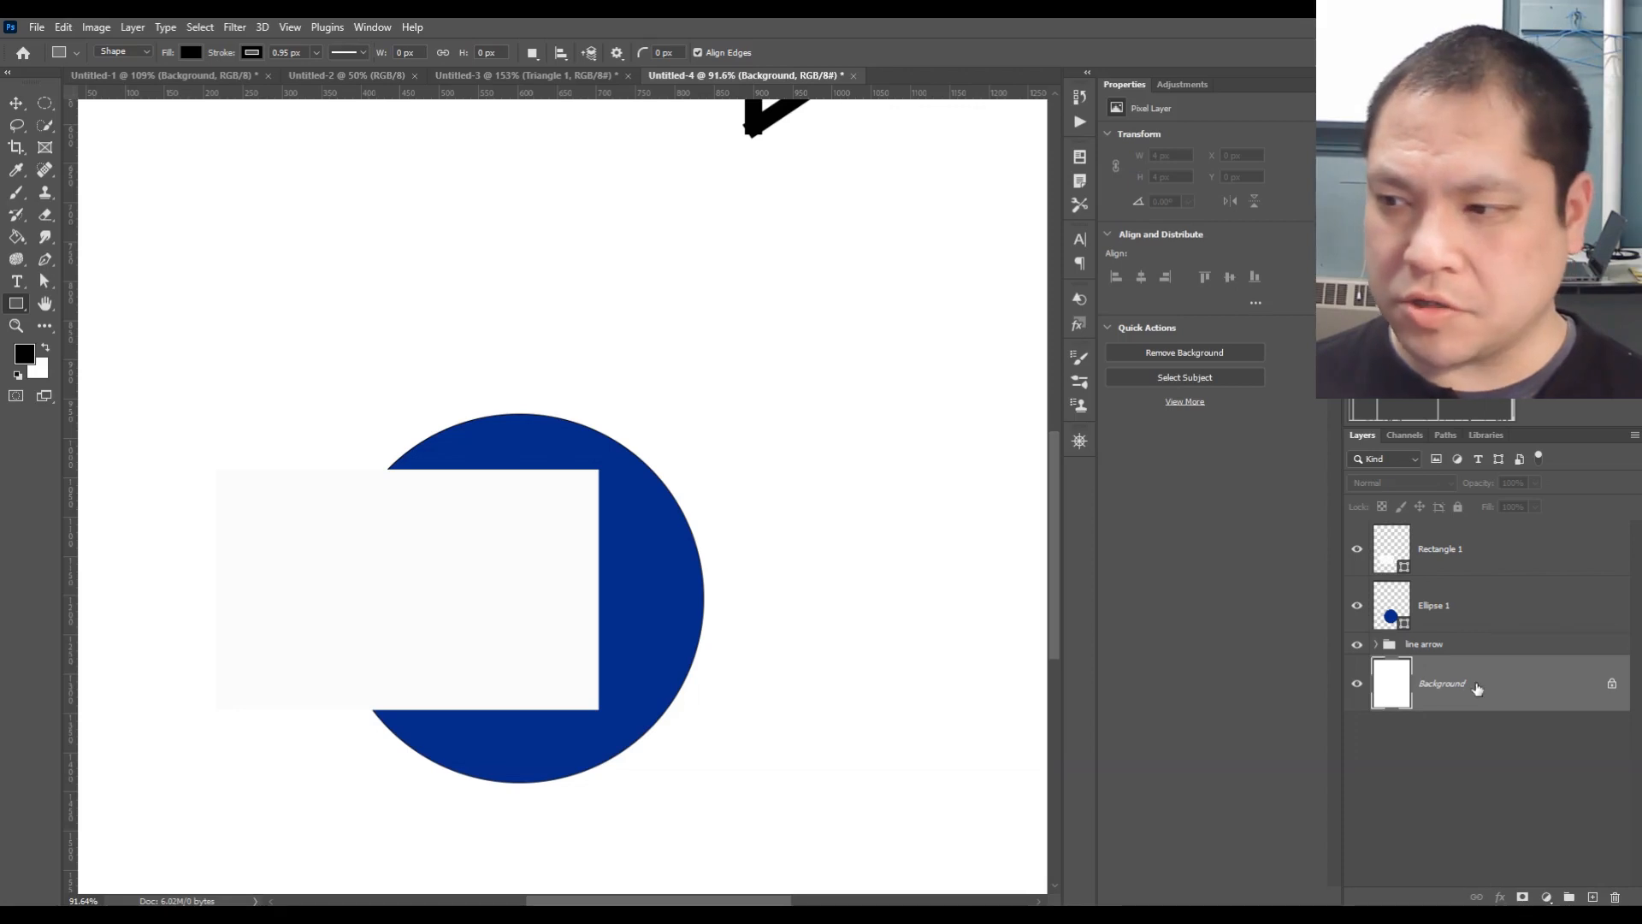
Change the rectangle's fill to pure white #ffffff, check it against the background, and reselect the rectangle's layer
click(1495, 551)
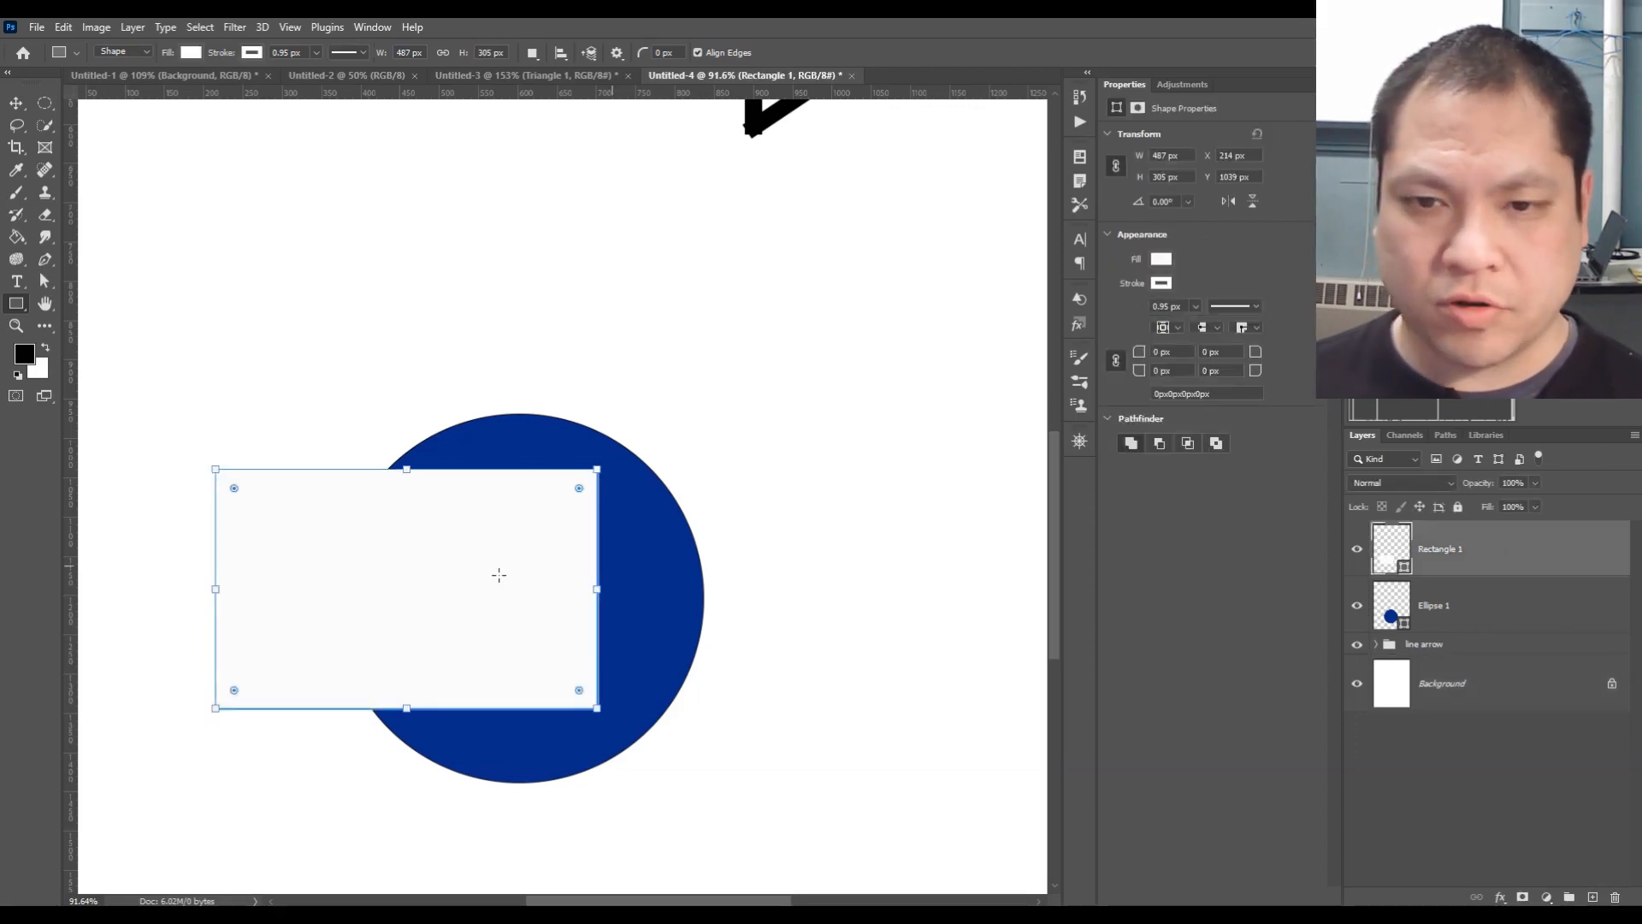
click(192, 53)
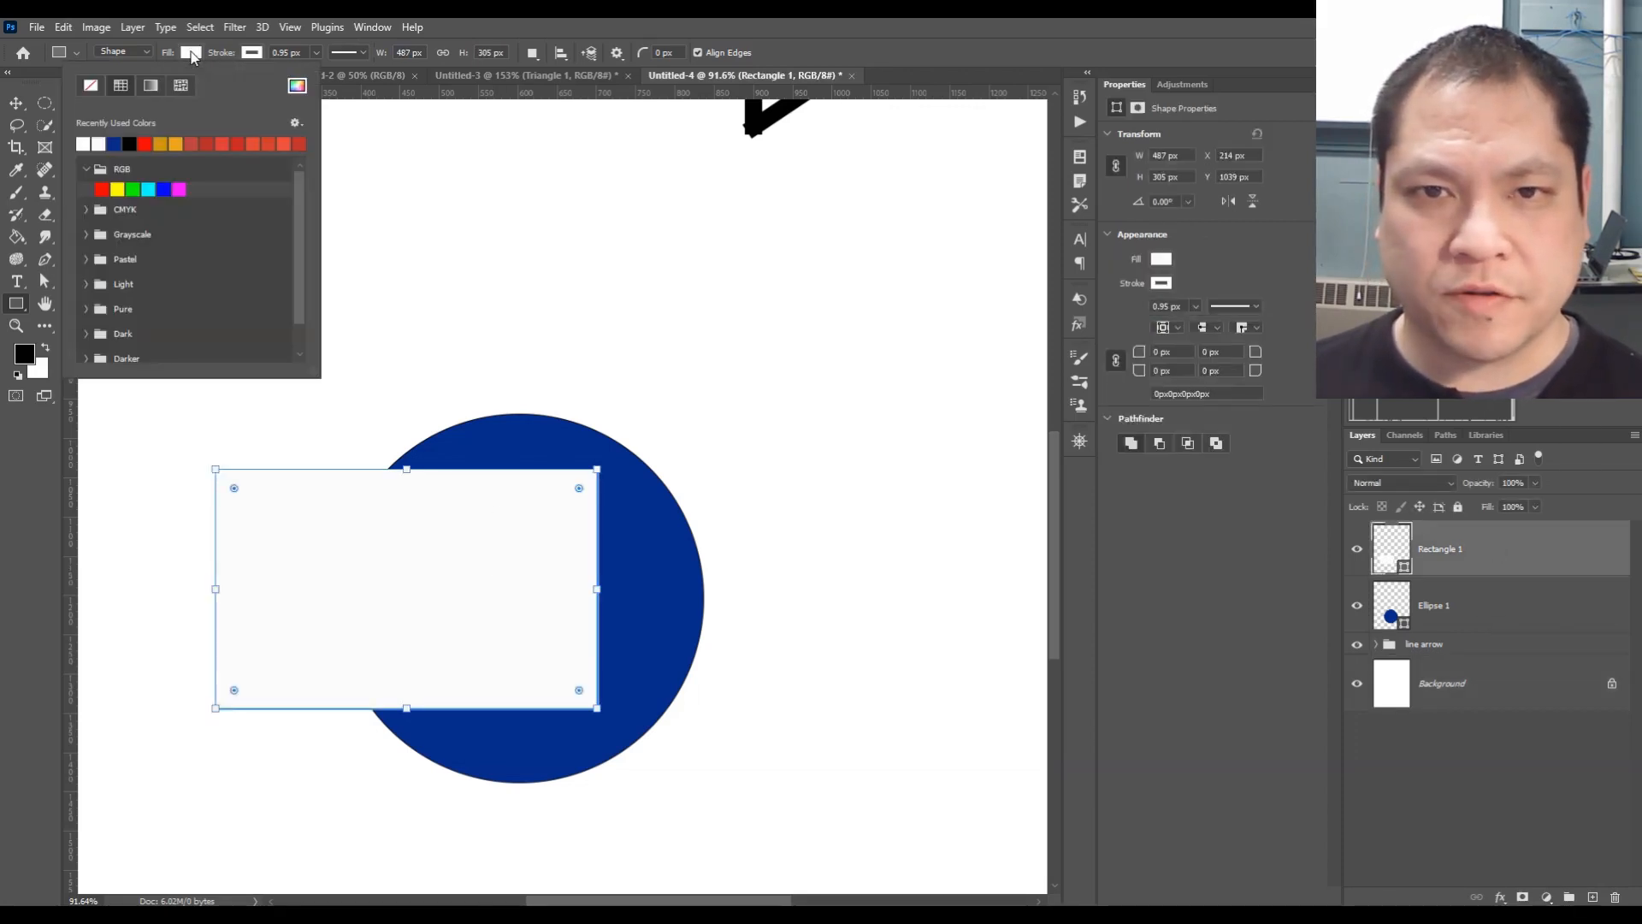
click(297, 84)
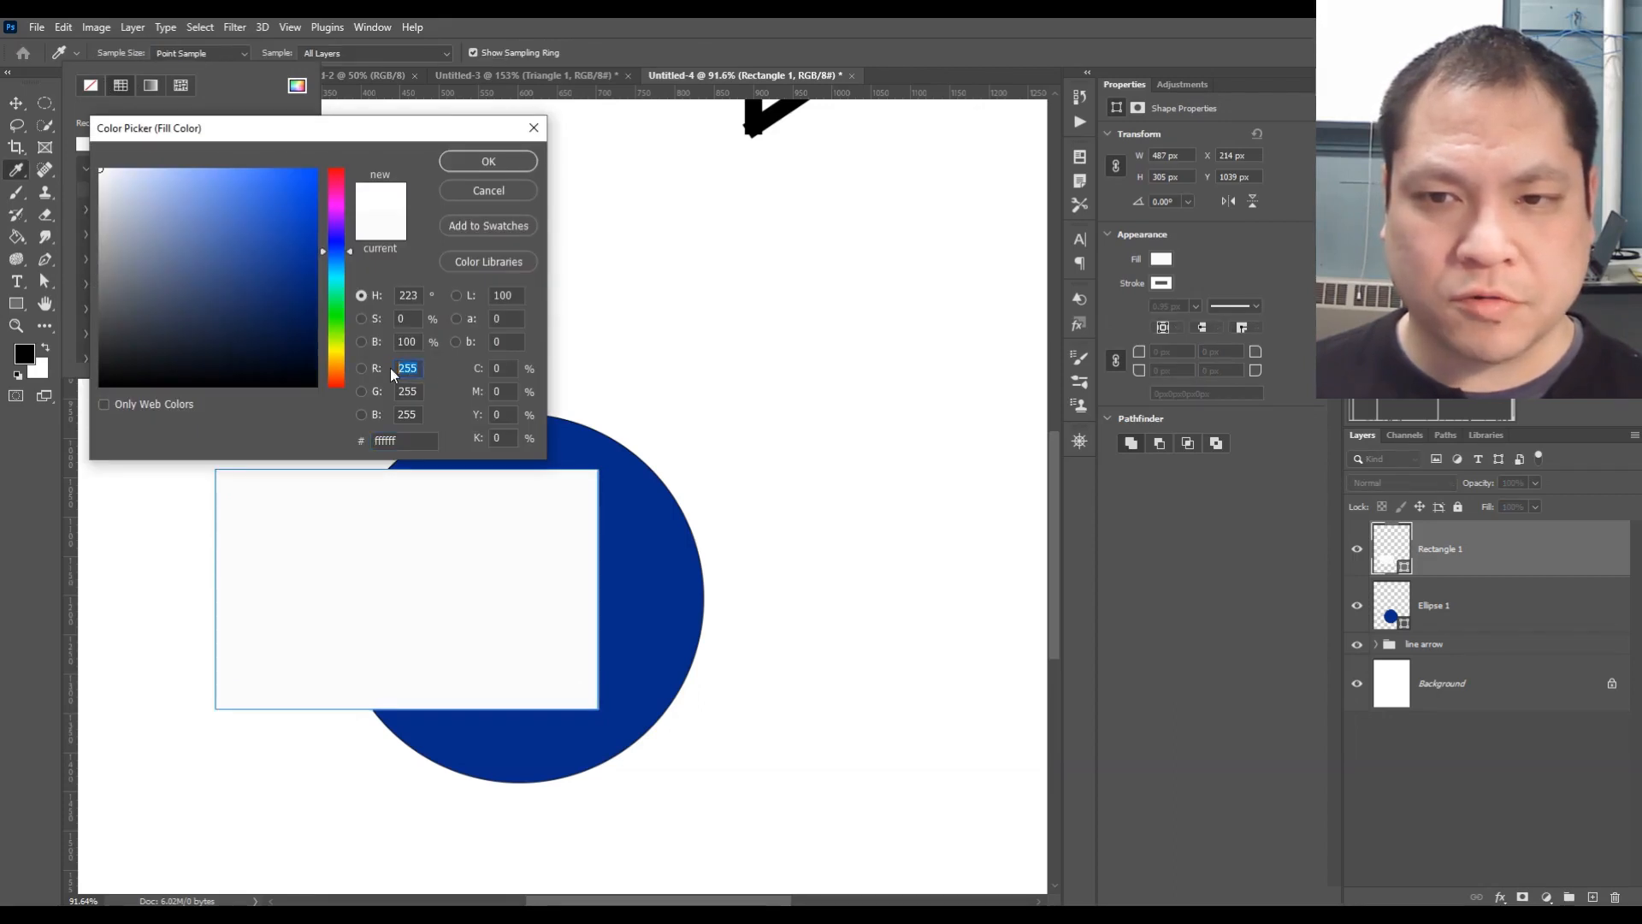
click(399, 393)
click(418, 415)
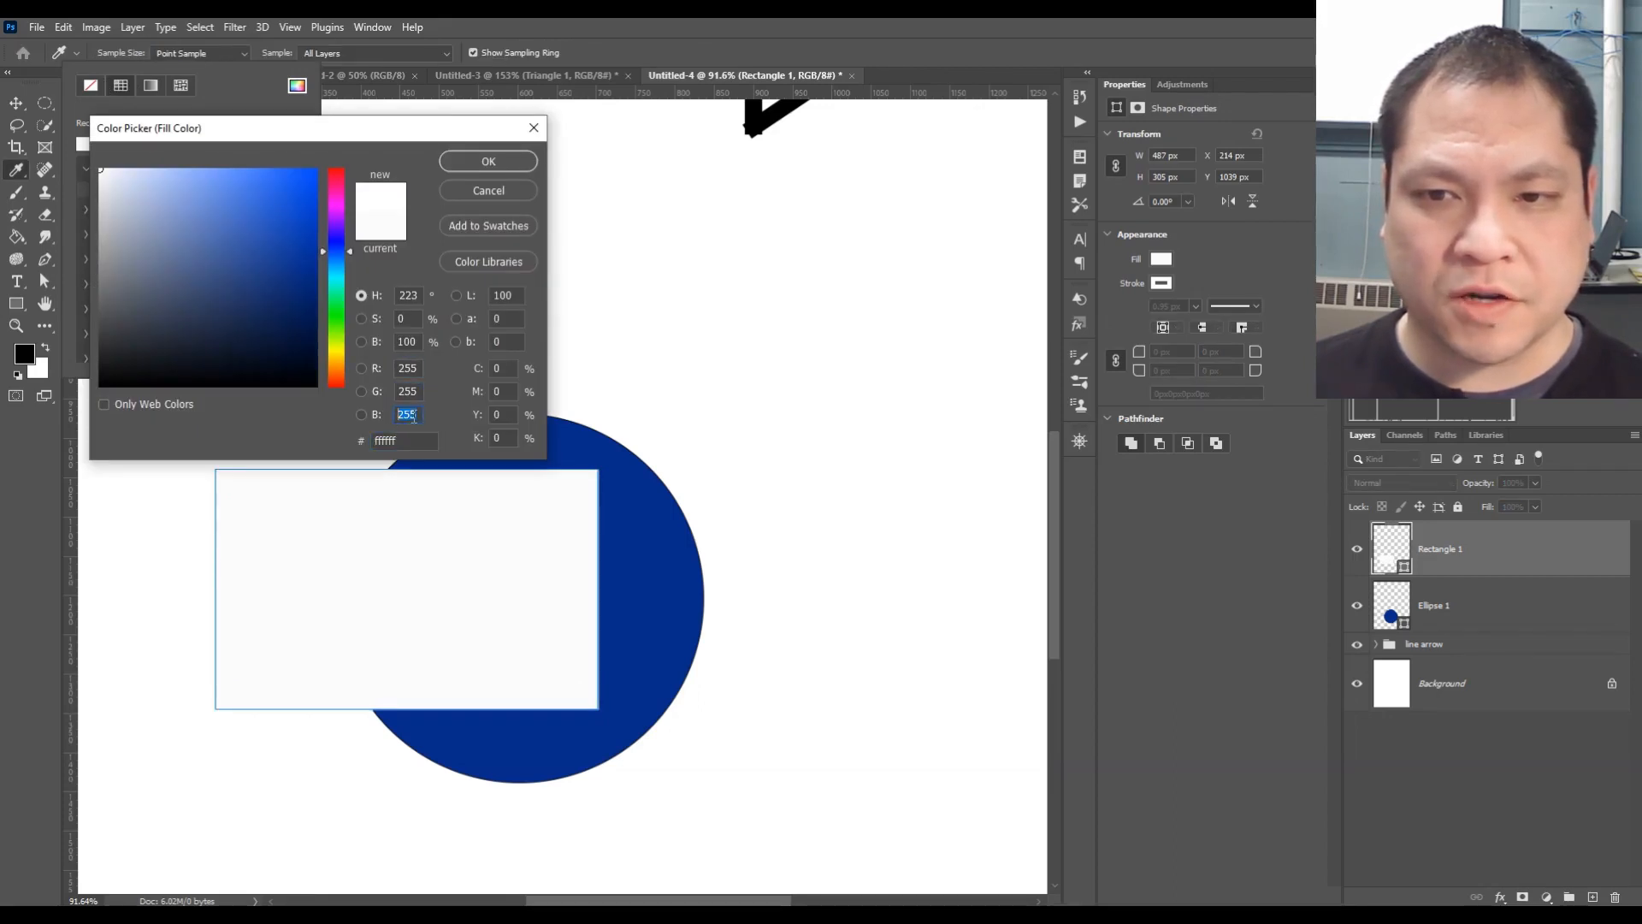
click(409, 390)
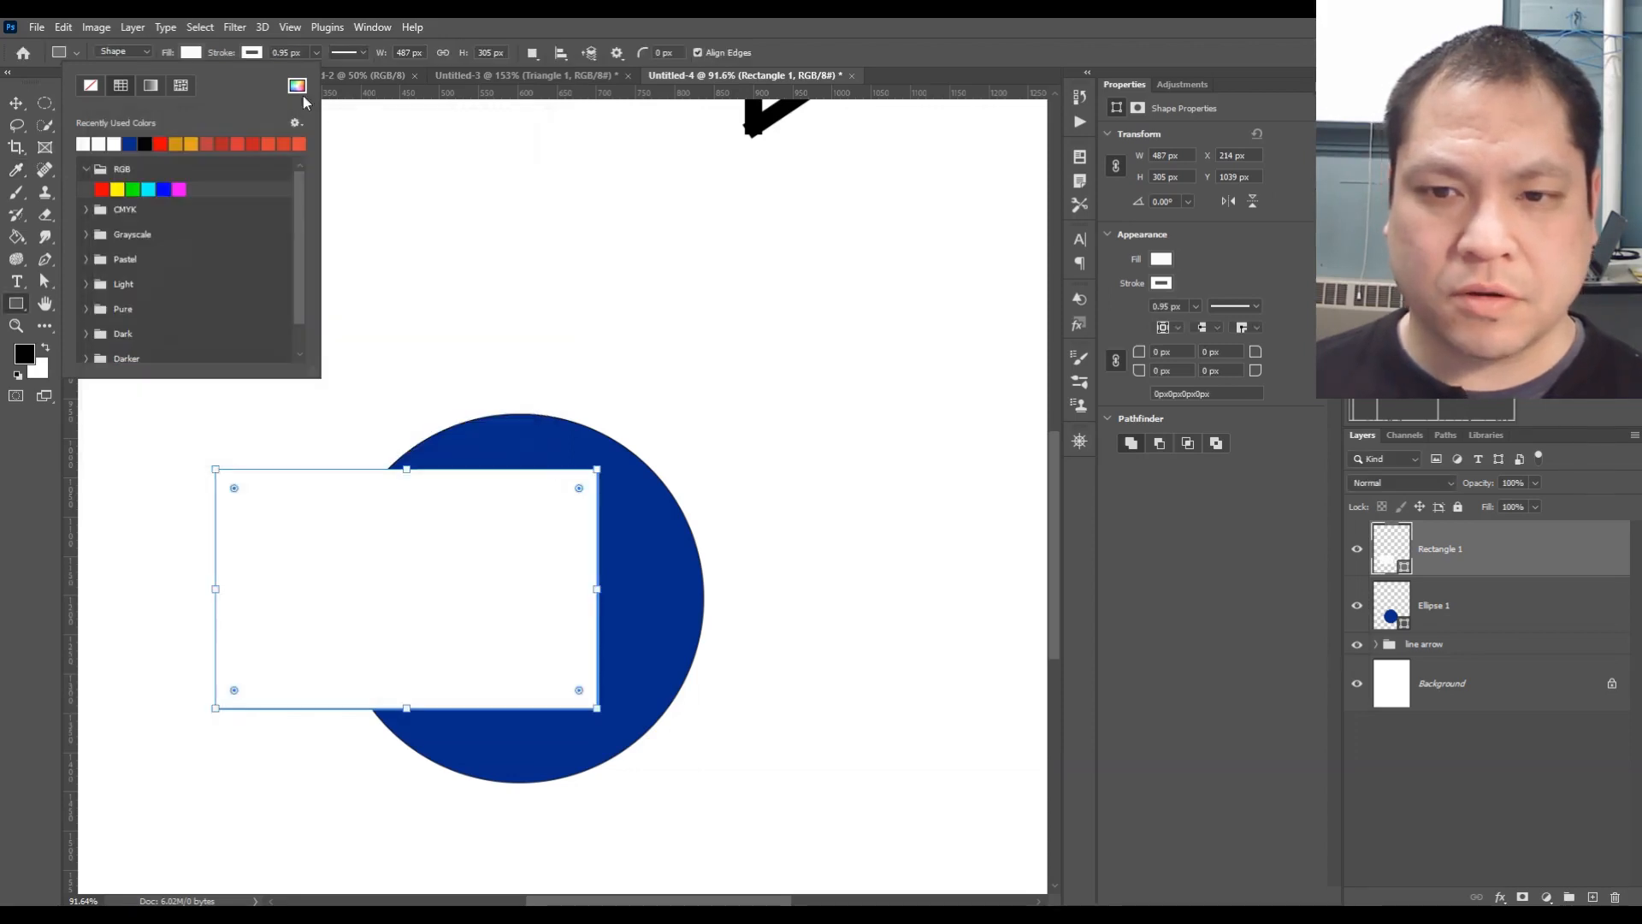
click(469, 160)
click(482, 38)
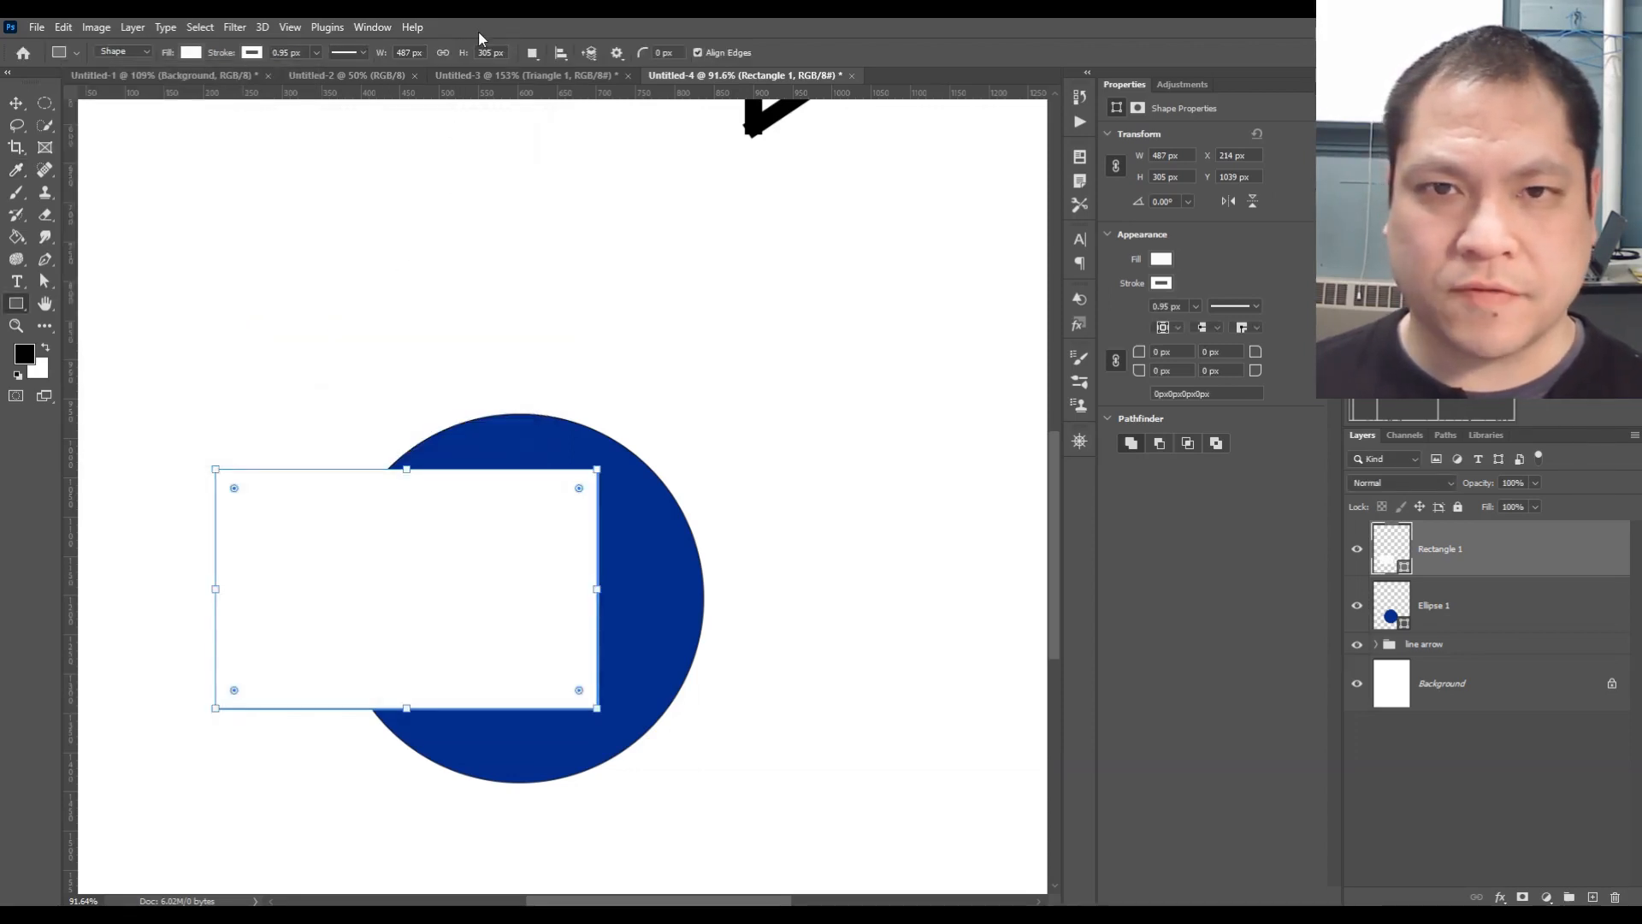
click(1426, 691)
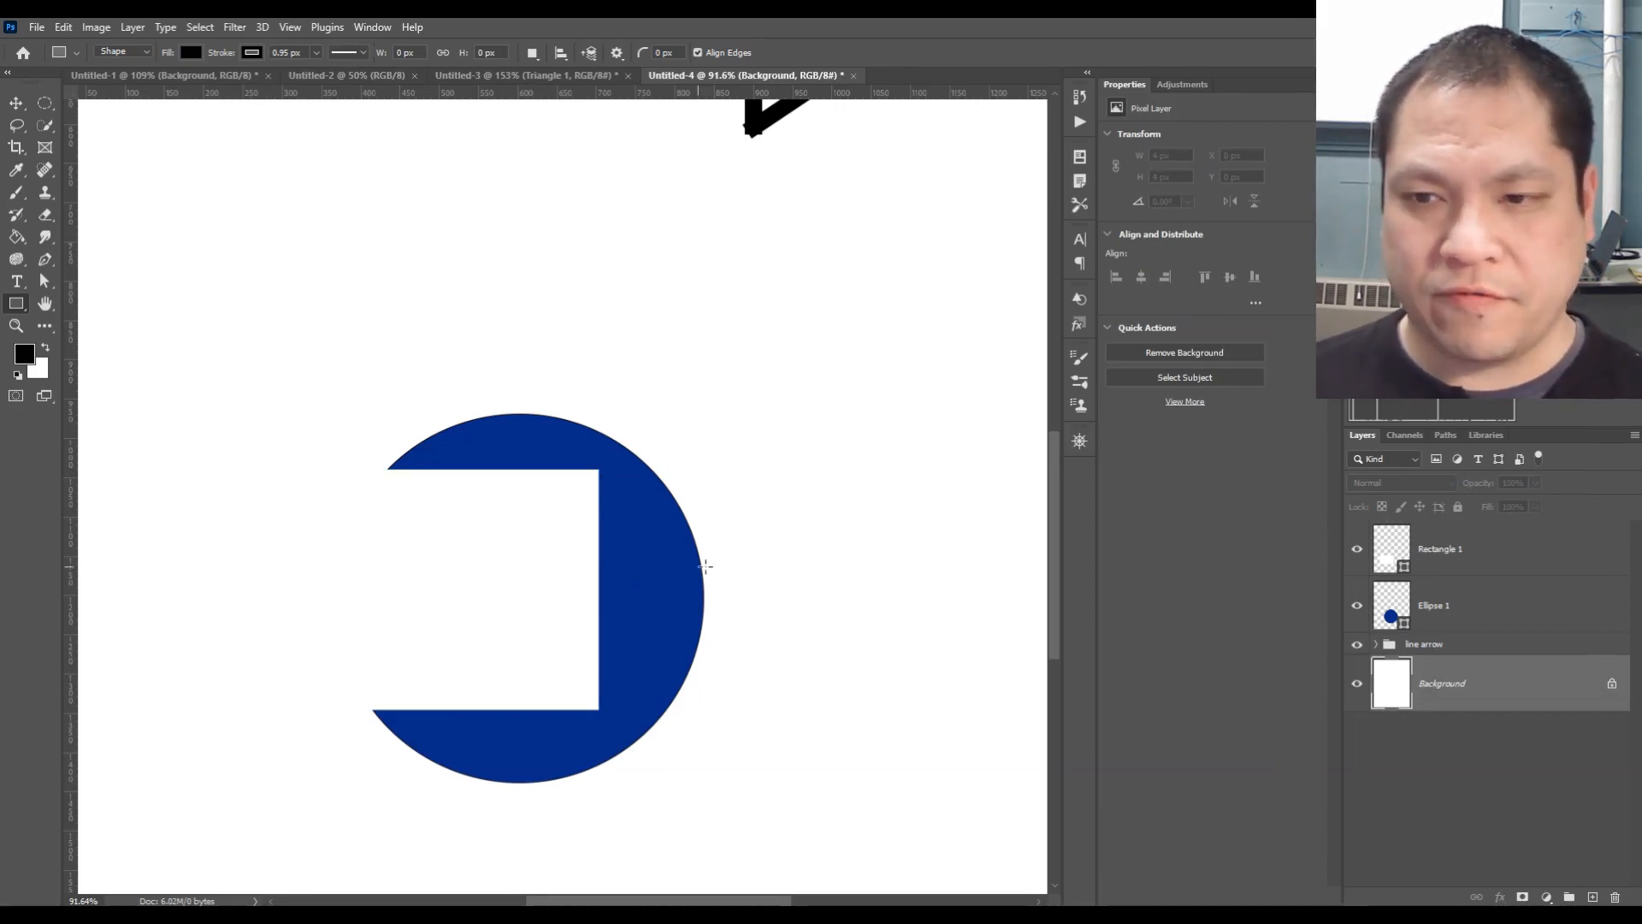
click(1477, 557)
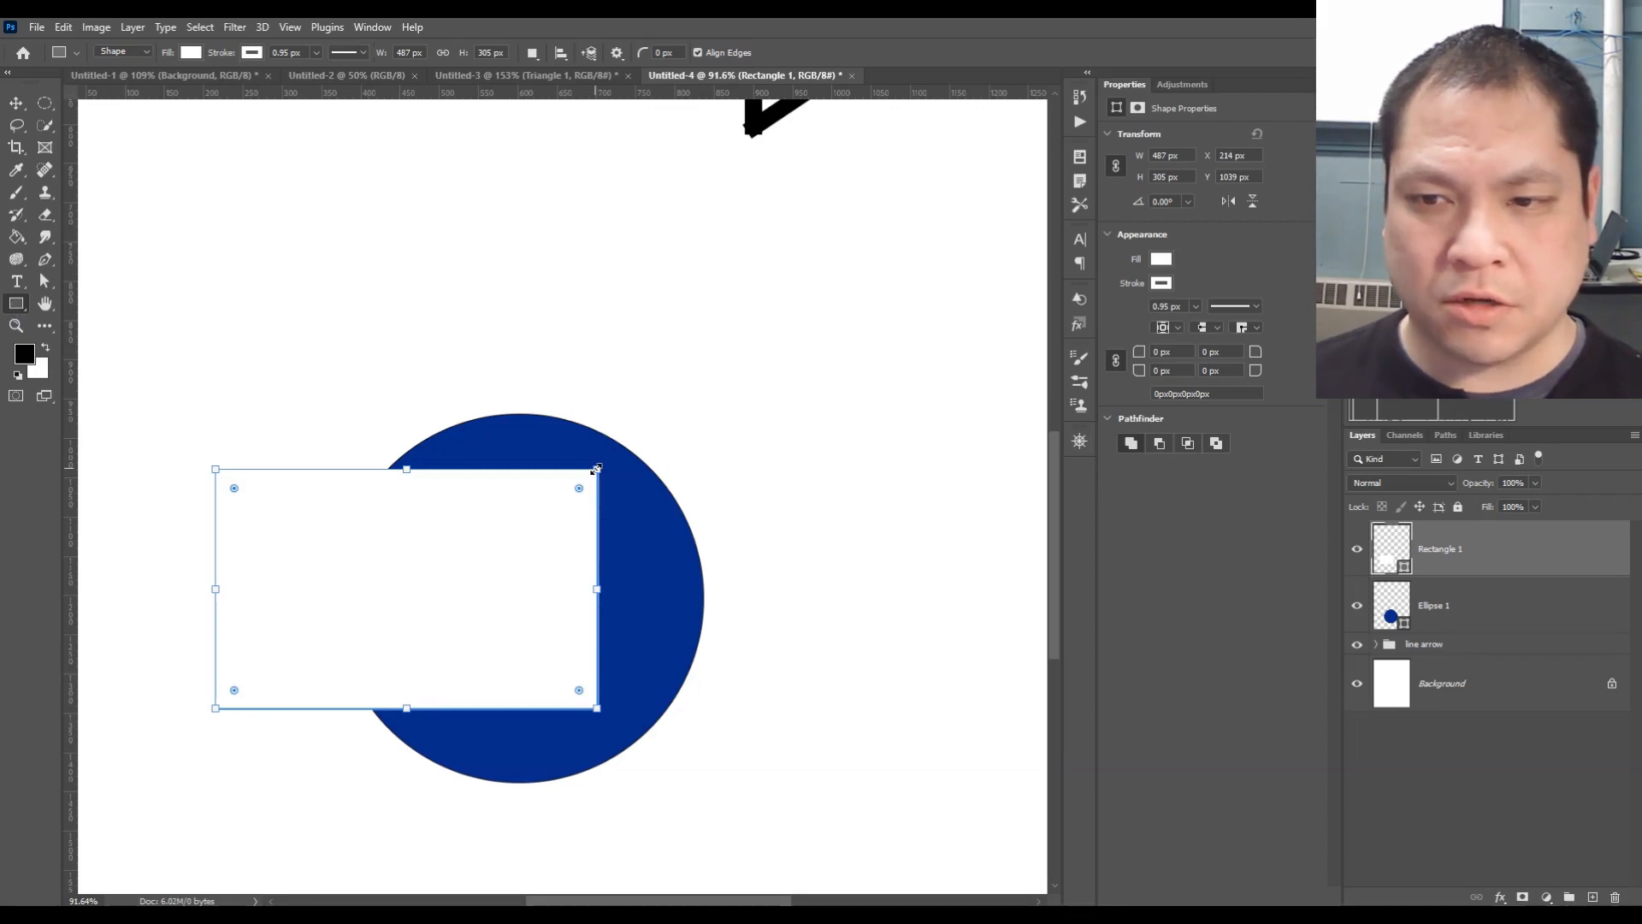
Resize the white rectangle to about 468 × 115 px and move it to X 150, Y 1145 px, centred vertically on the circle
drag(596, 469, 583, 481)
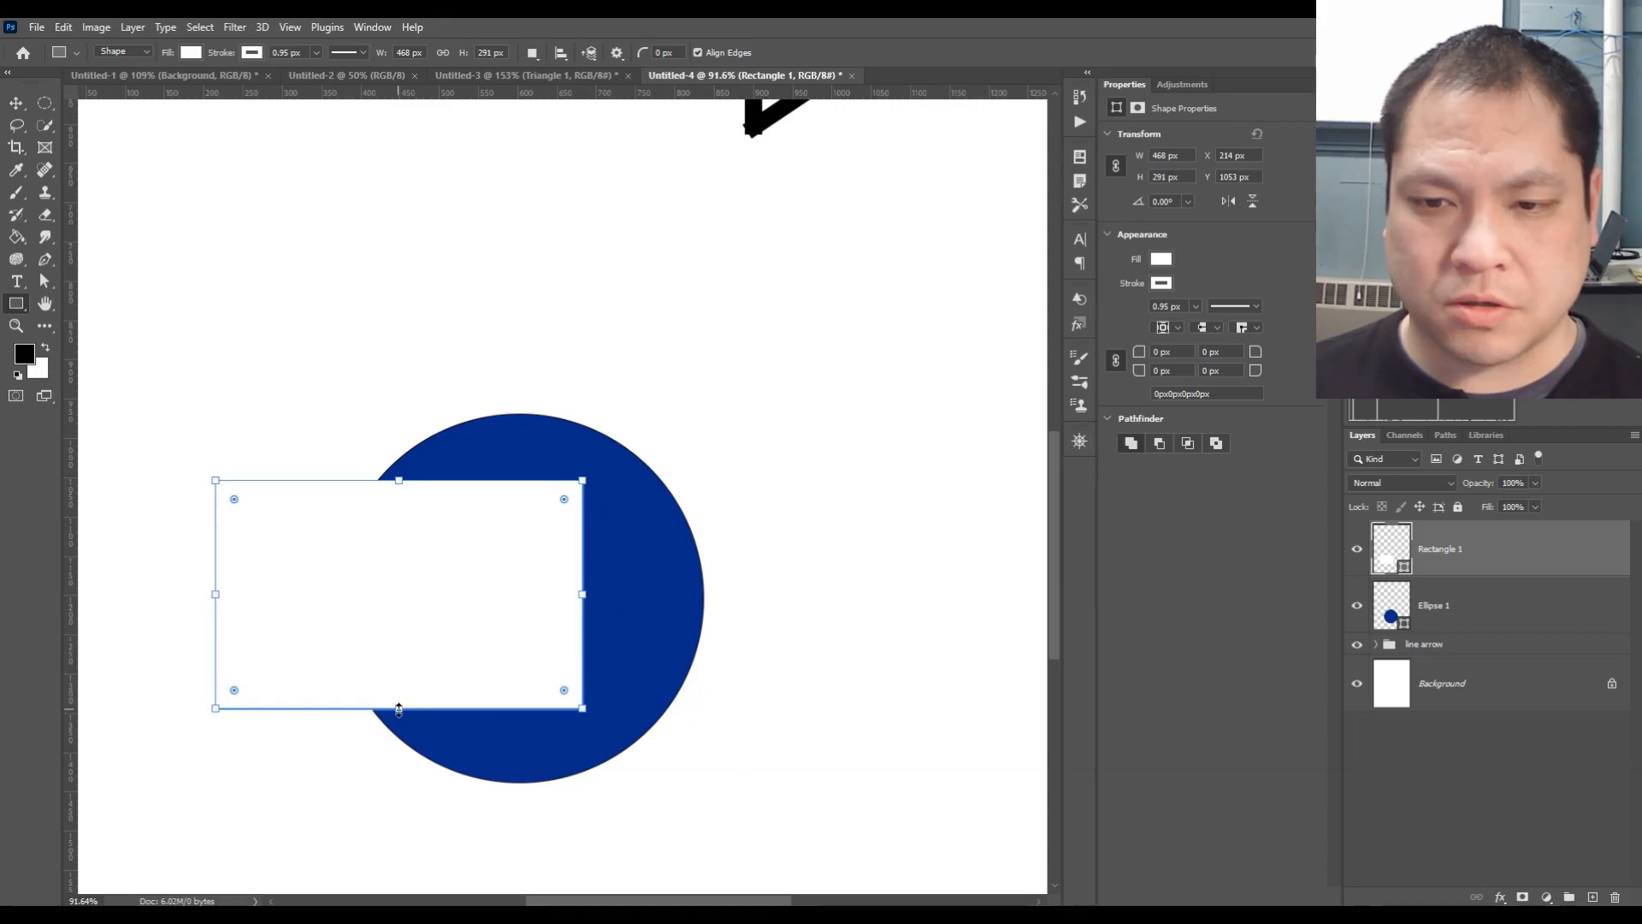
drag(398, 708, 399, 624)
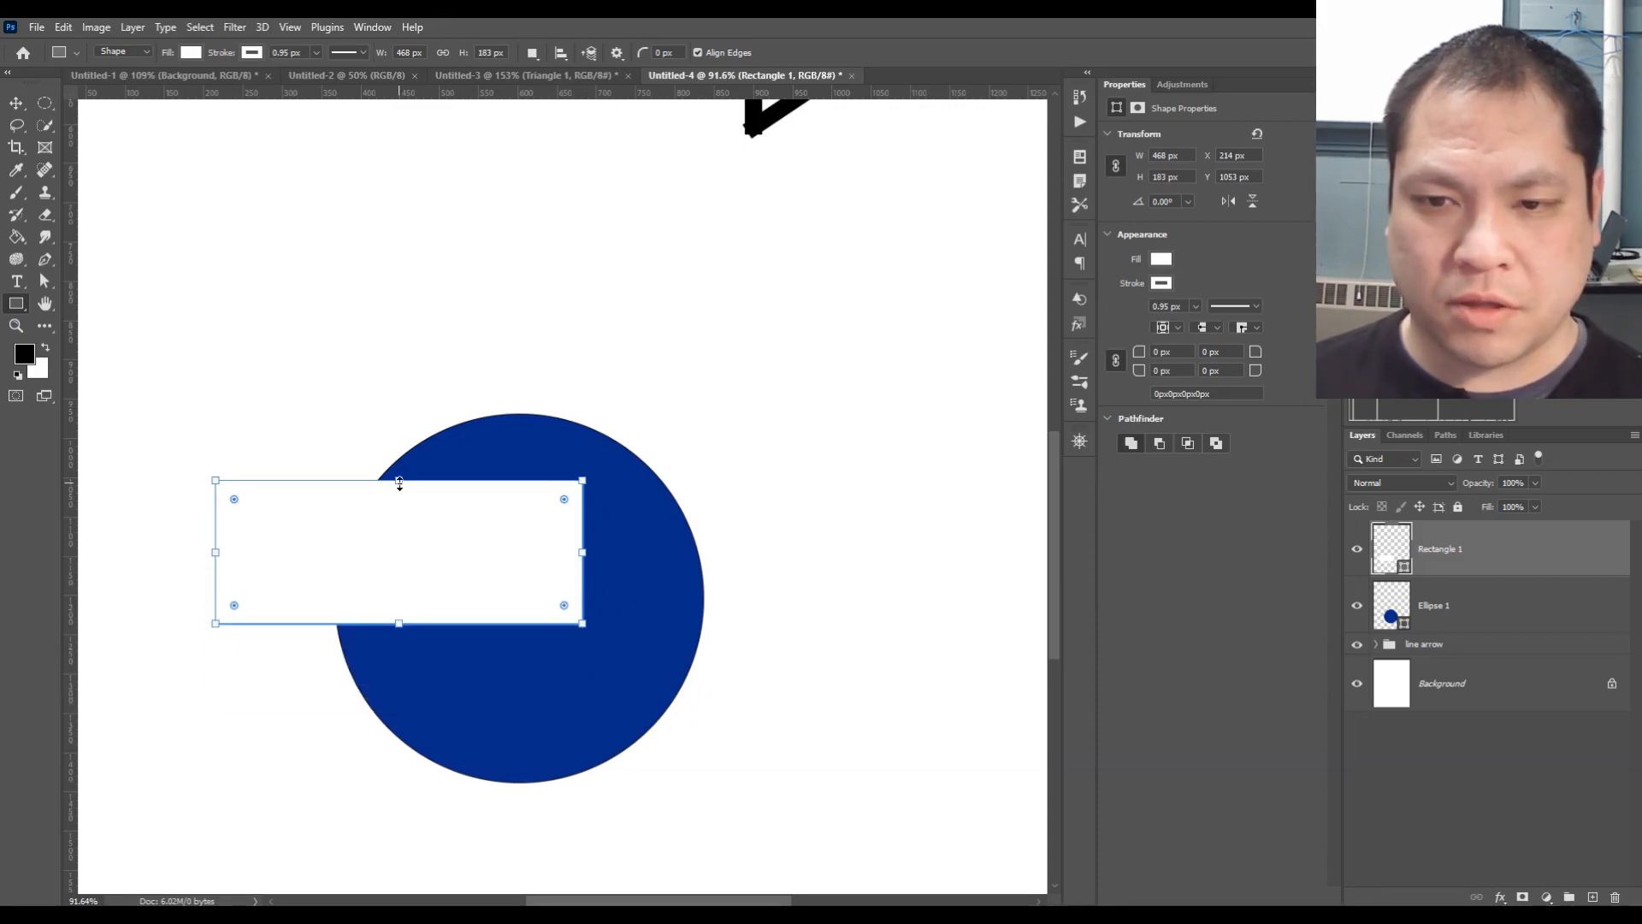
drag(399, 482, 397, 536)
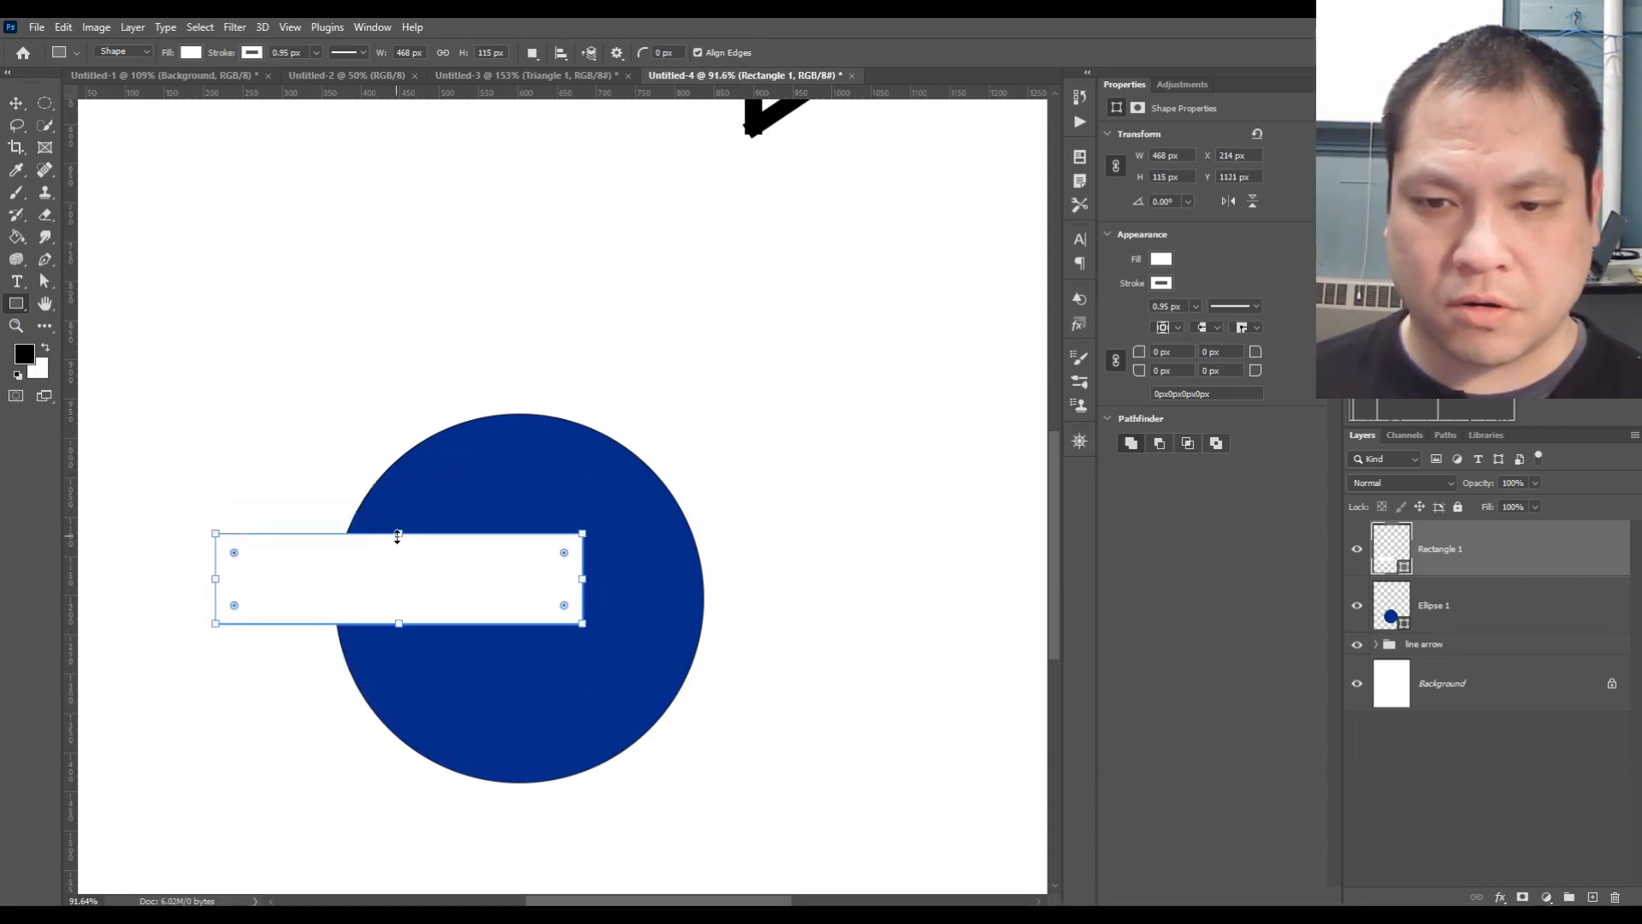
key(v)
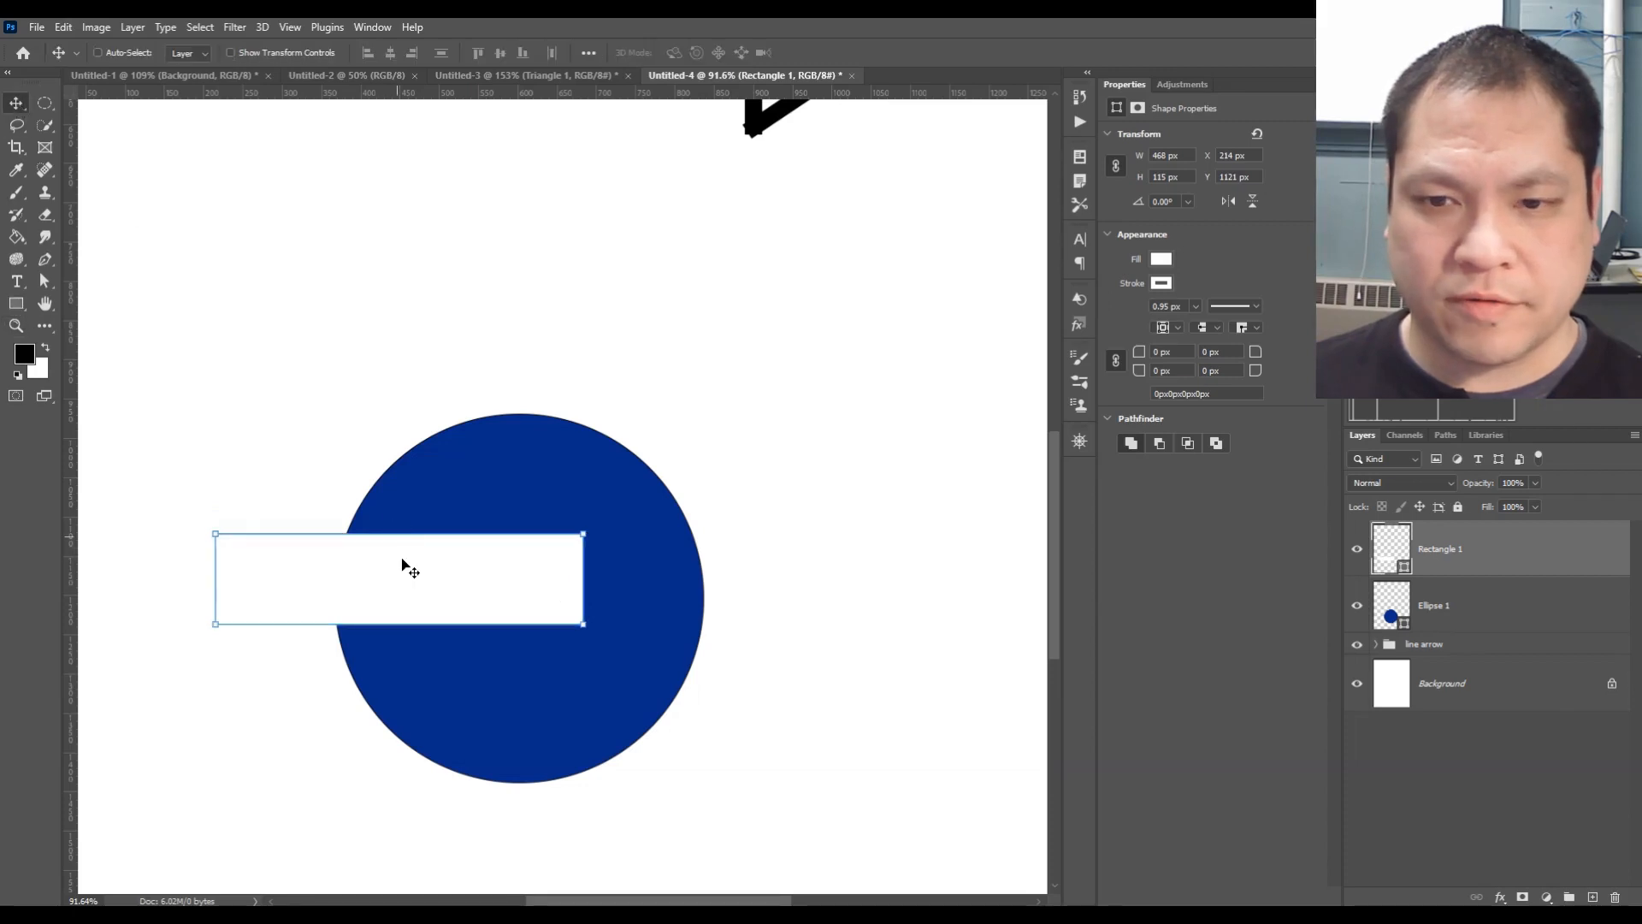
drag(402, 565, 358, 585)
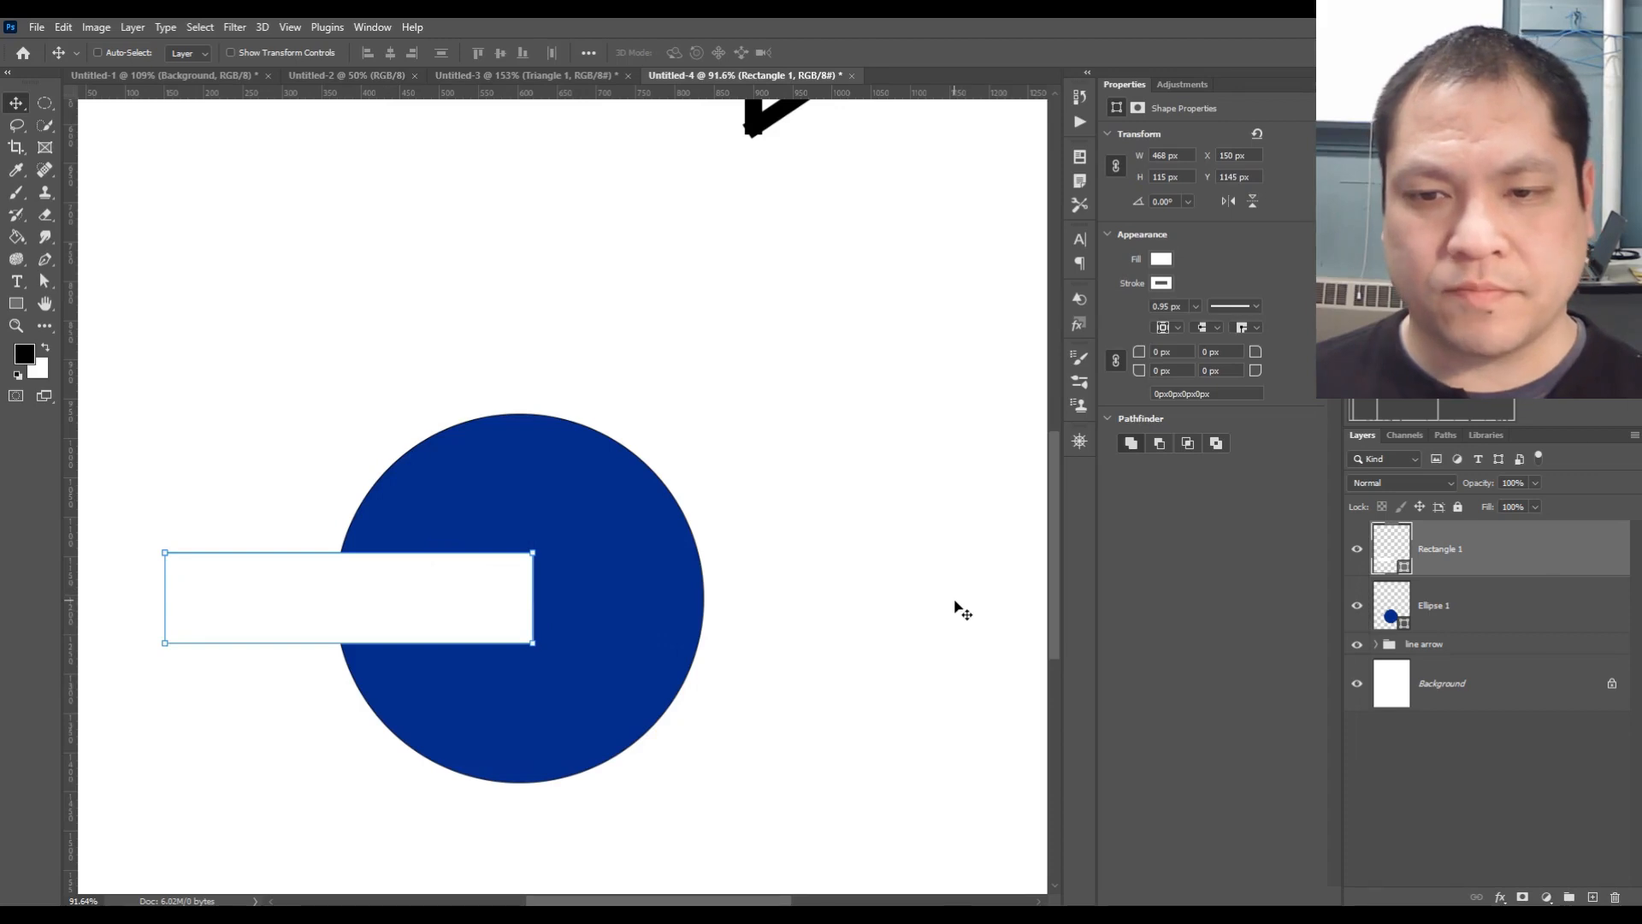
click(1424, 795)
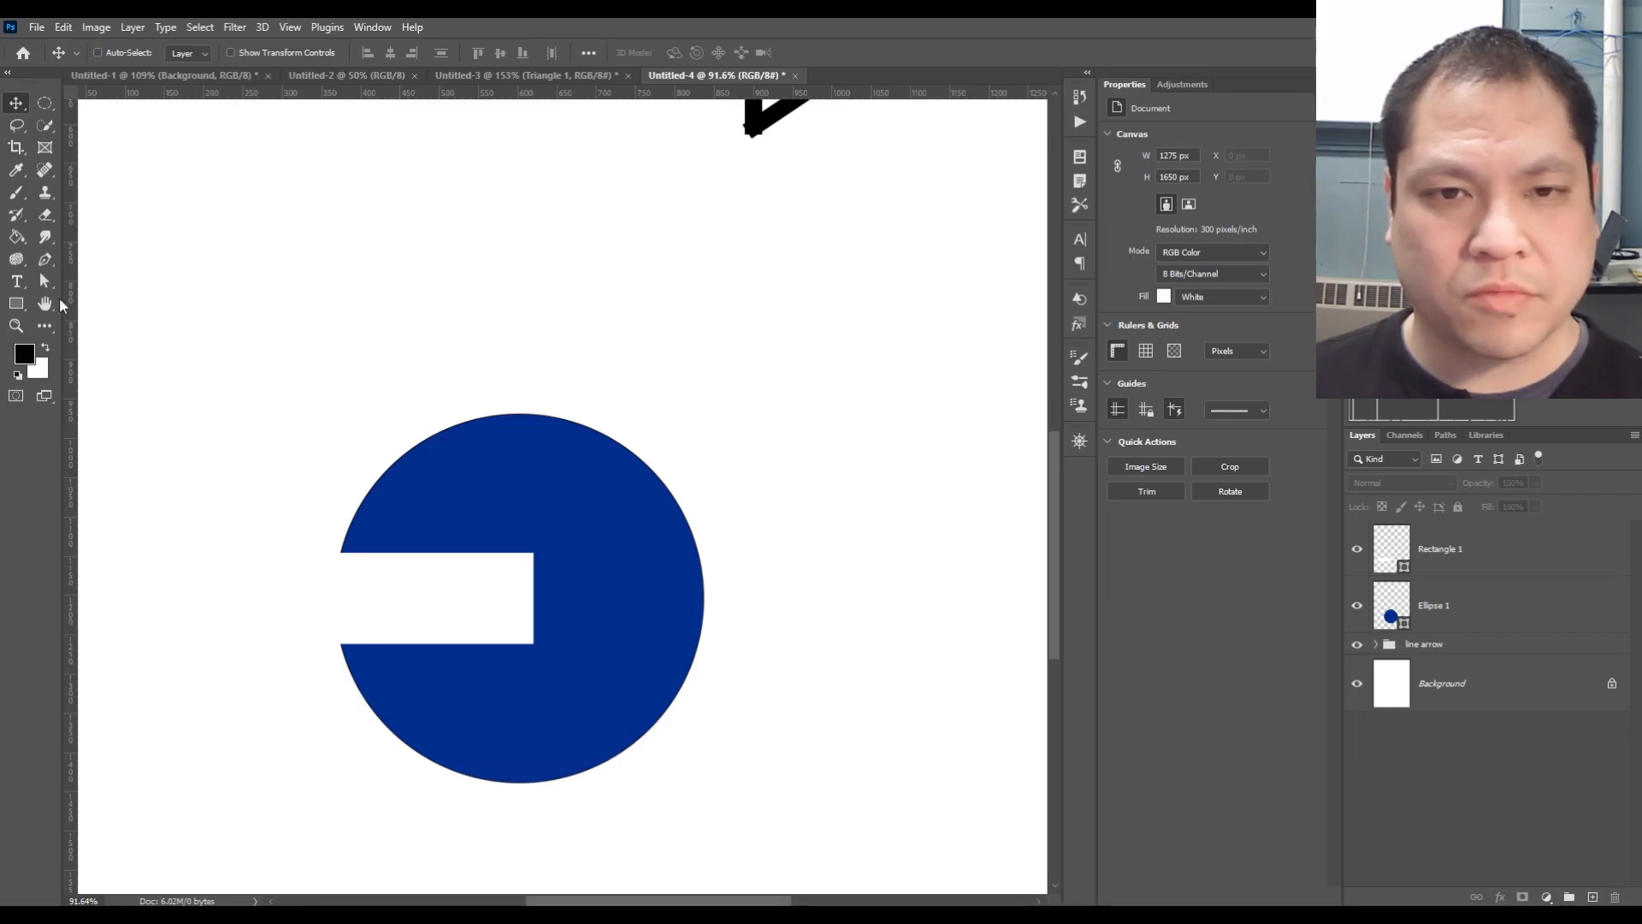
Draw a triangle about 327 × 233 px with the Triangle tool, overlapping the rectangle's right end and the circle
click(10, 305)
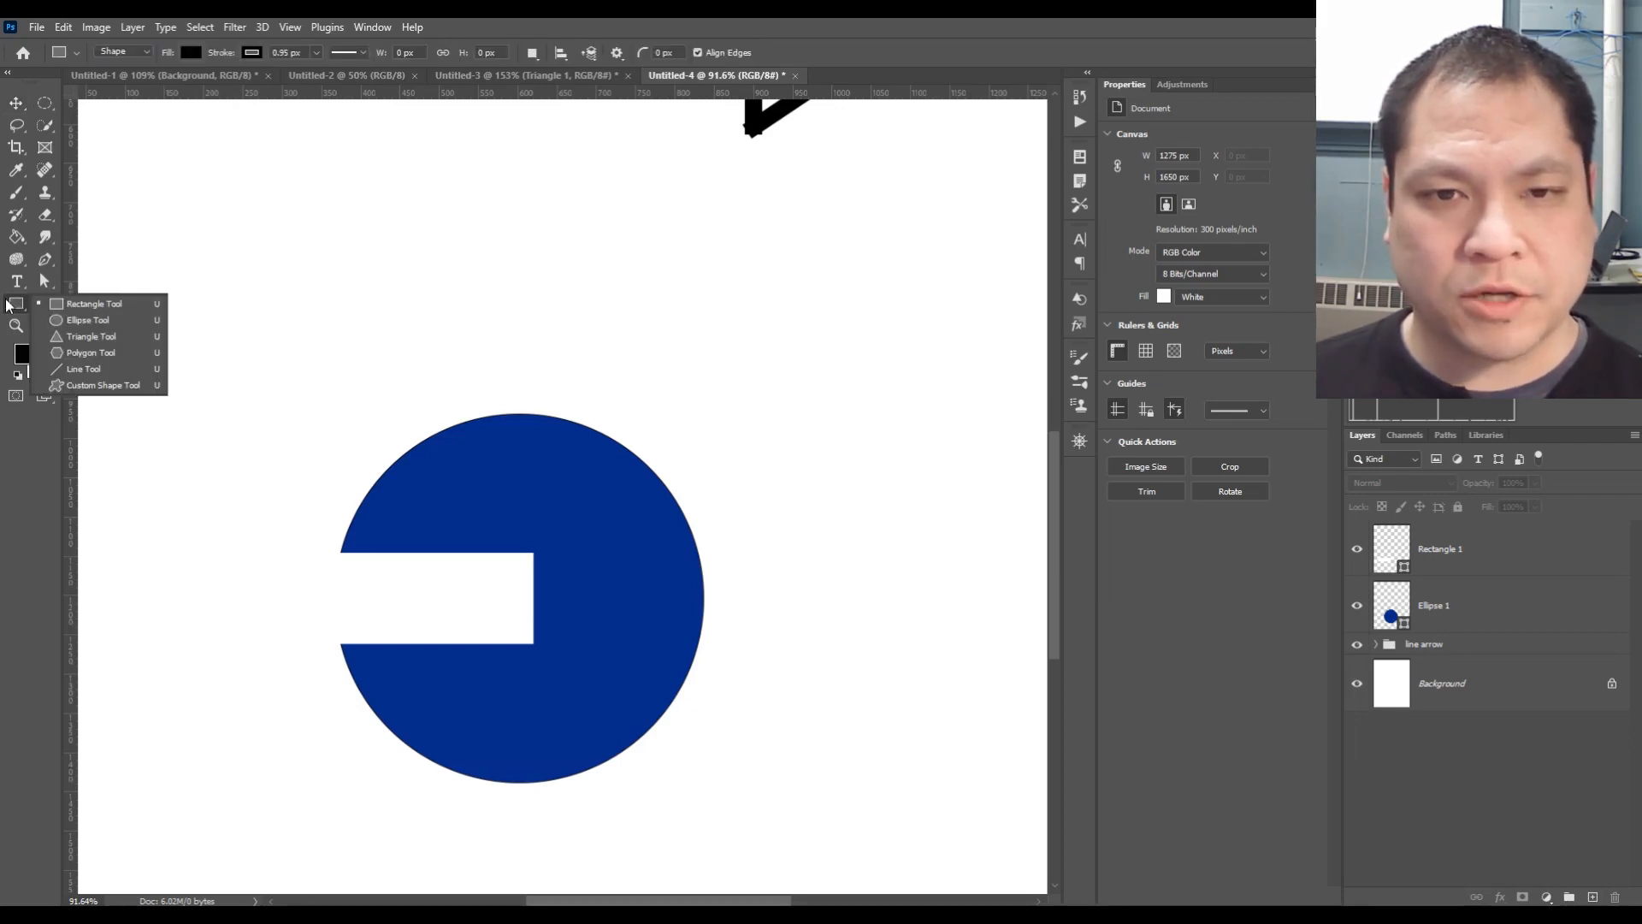
click(71, 337)
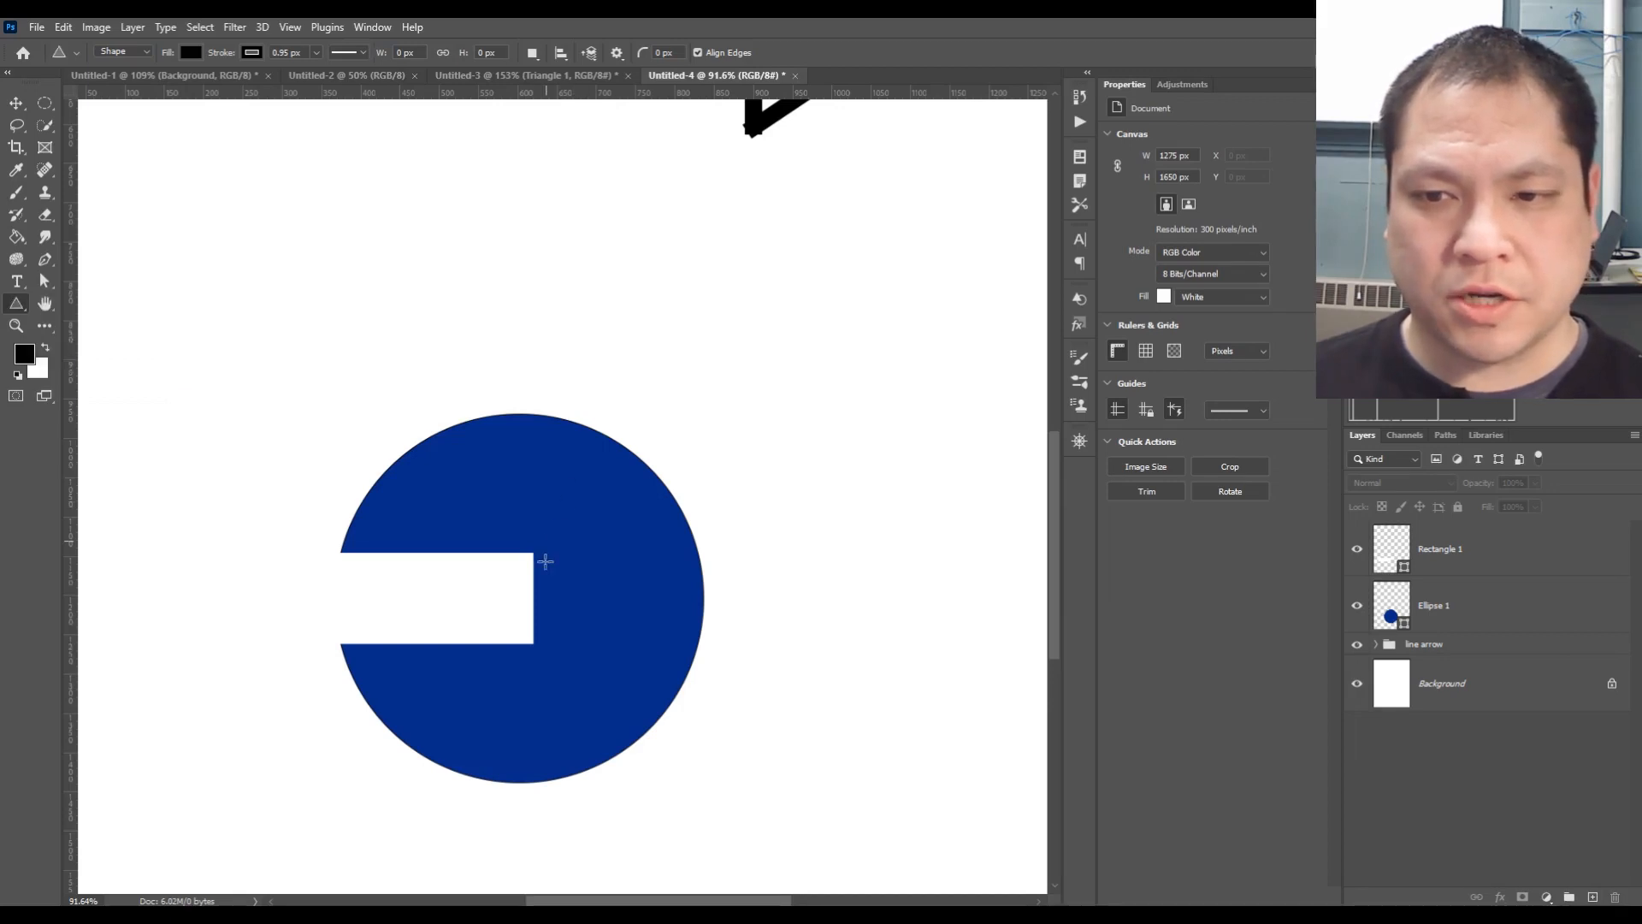
drag(492, 620, 750, 433)
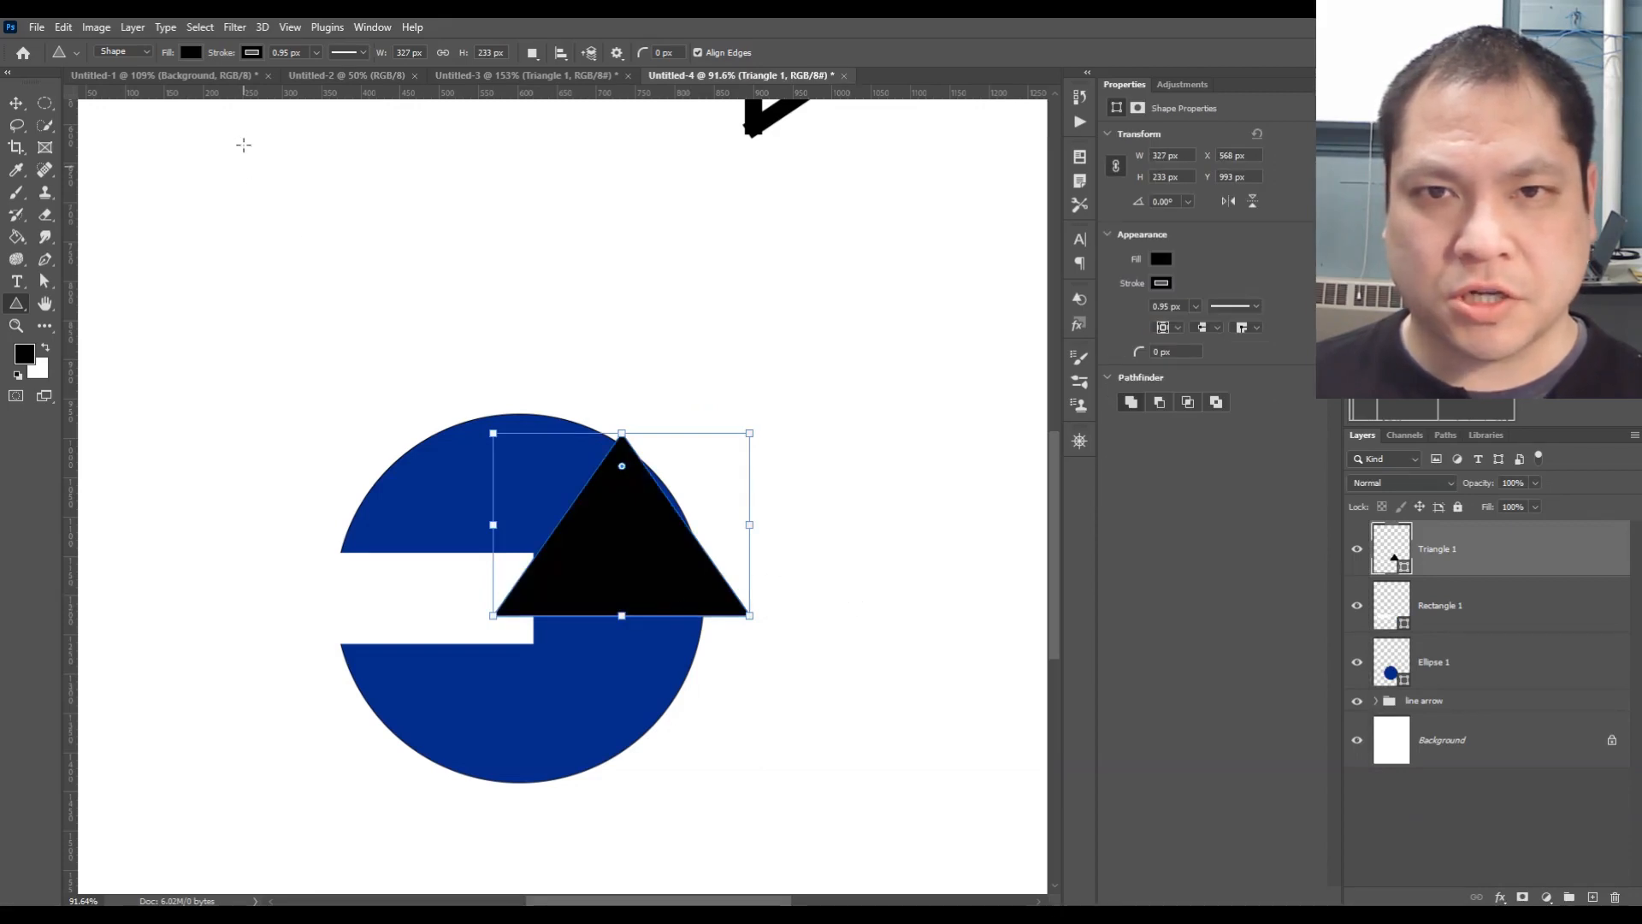
Set the triangle's fill and stroke colours to white
click(191, 51)
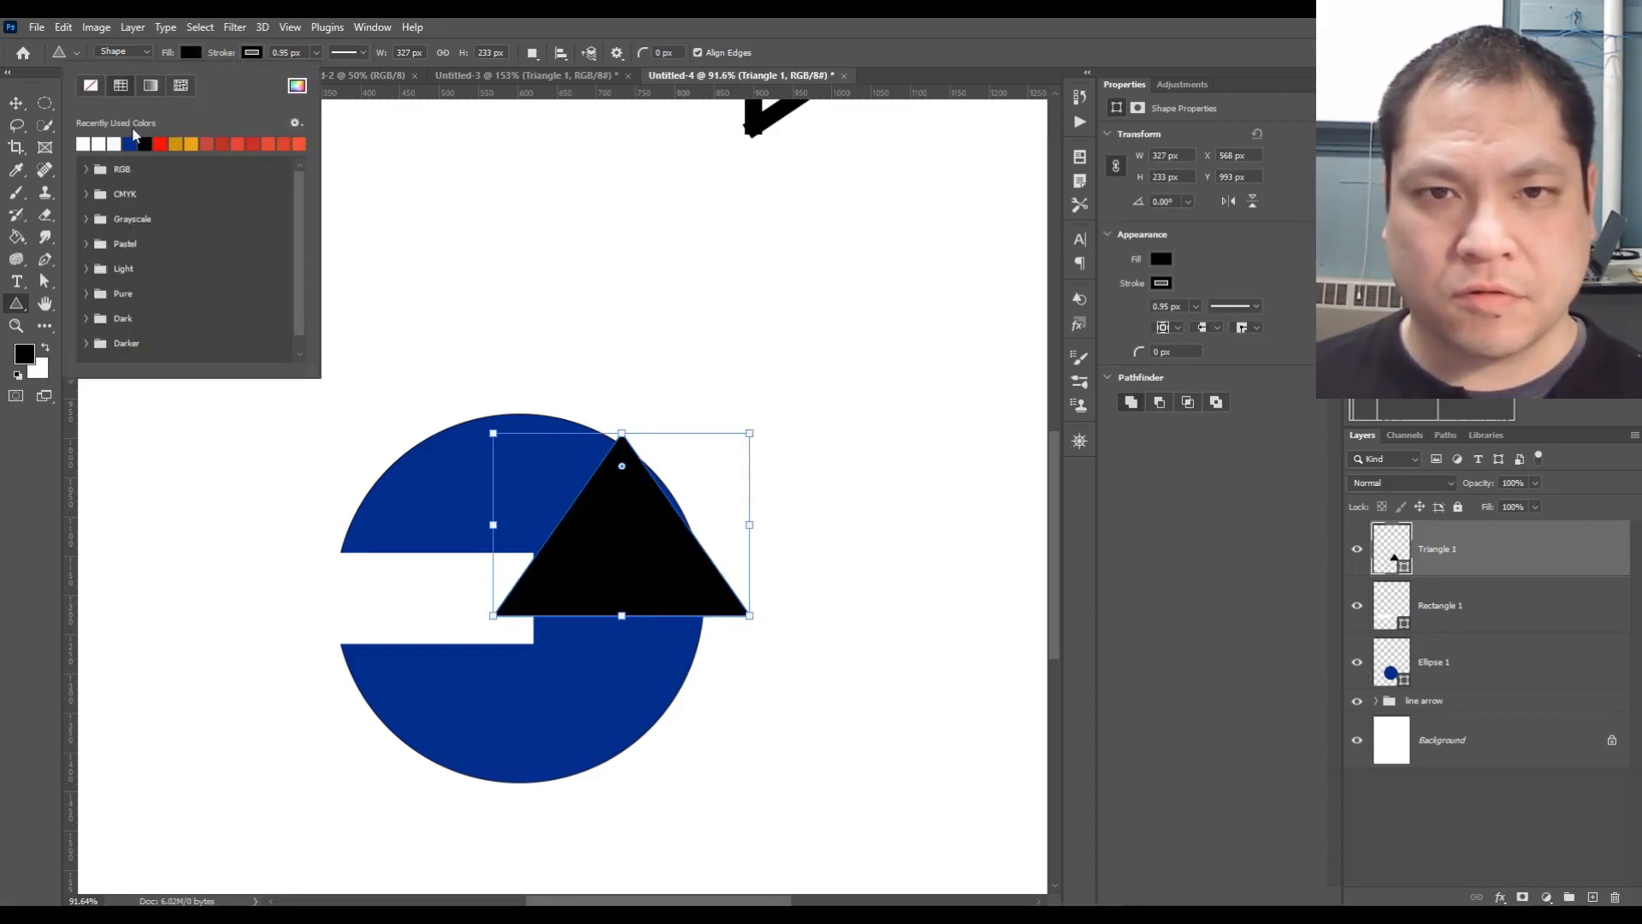
click(86, 142)
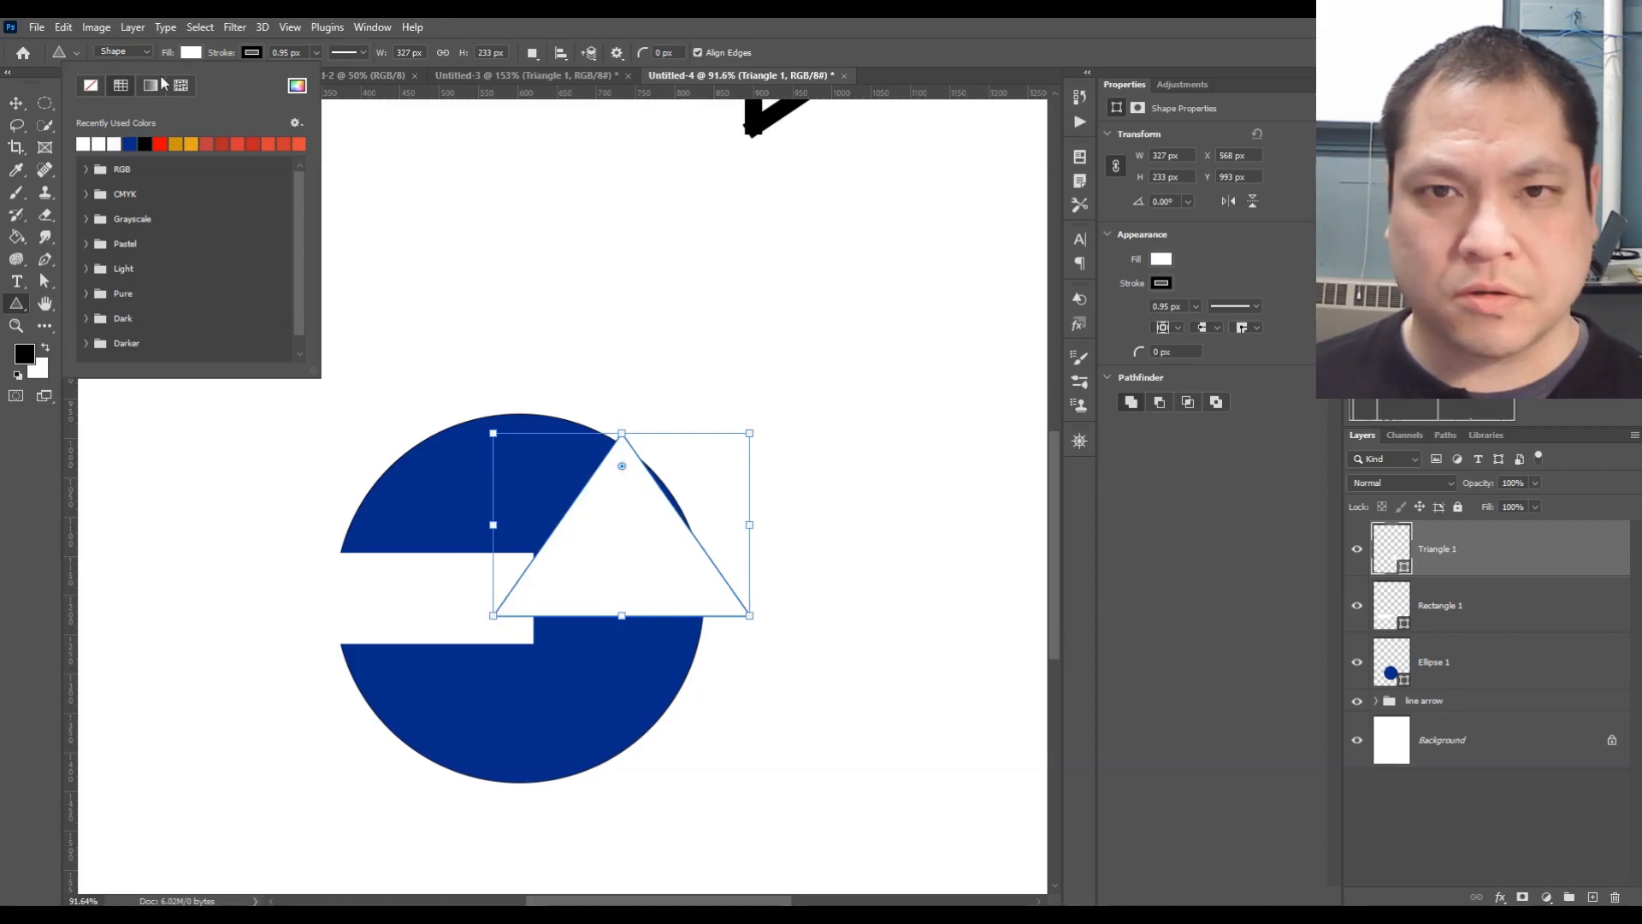
click(244, 55)
click(144, 143)
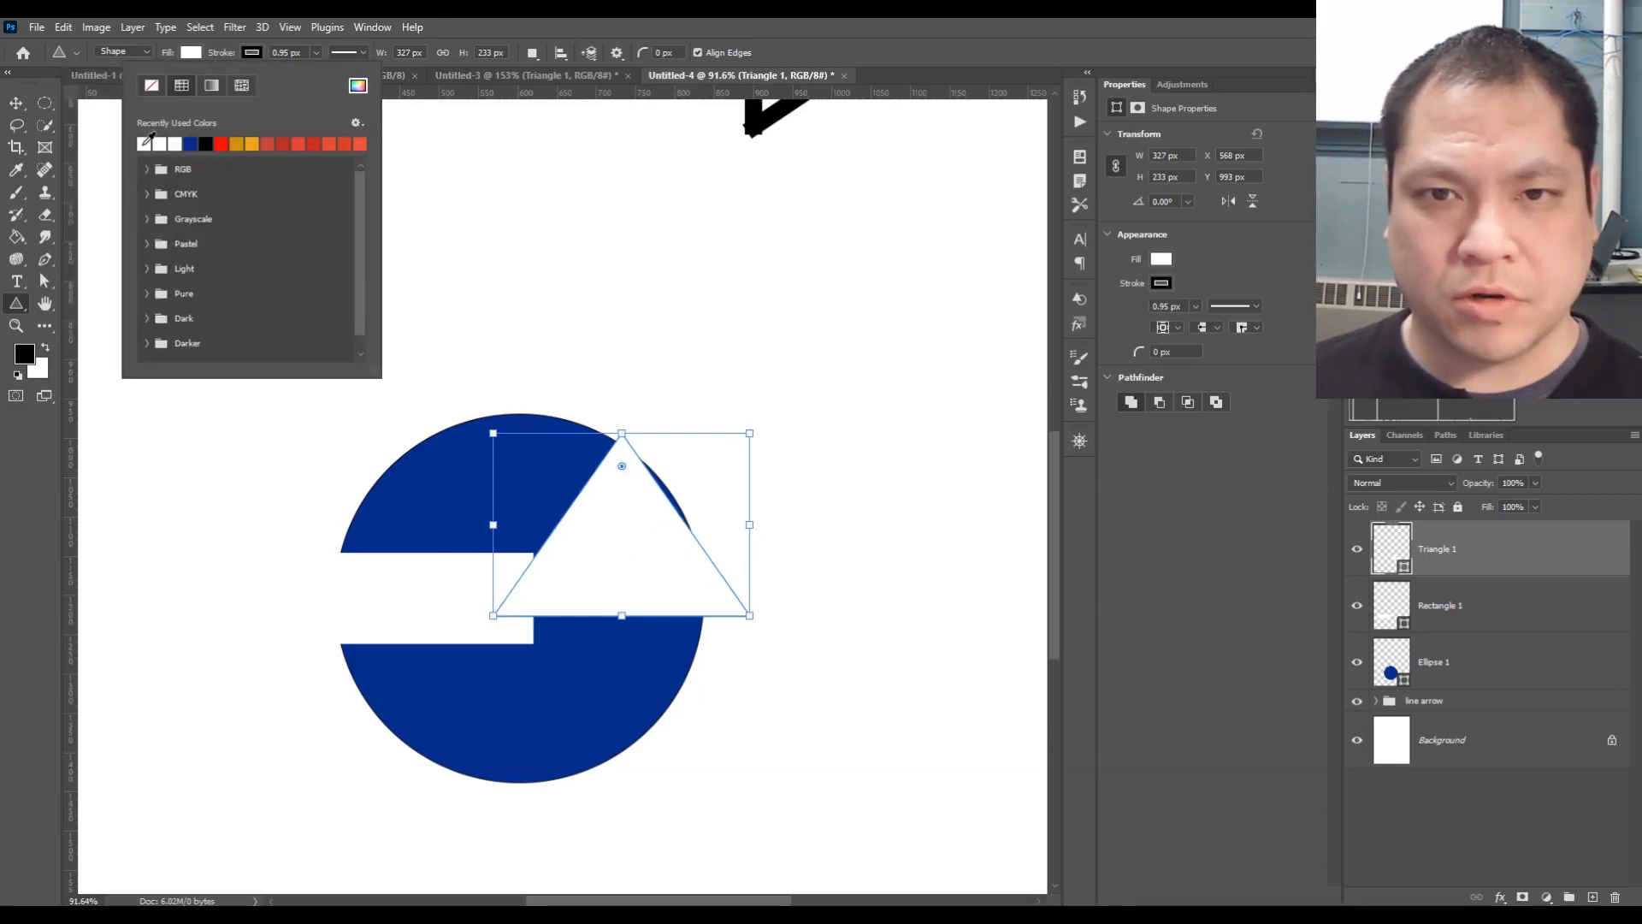
click(1416, 836)
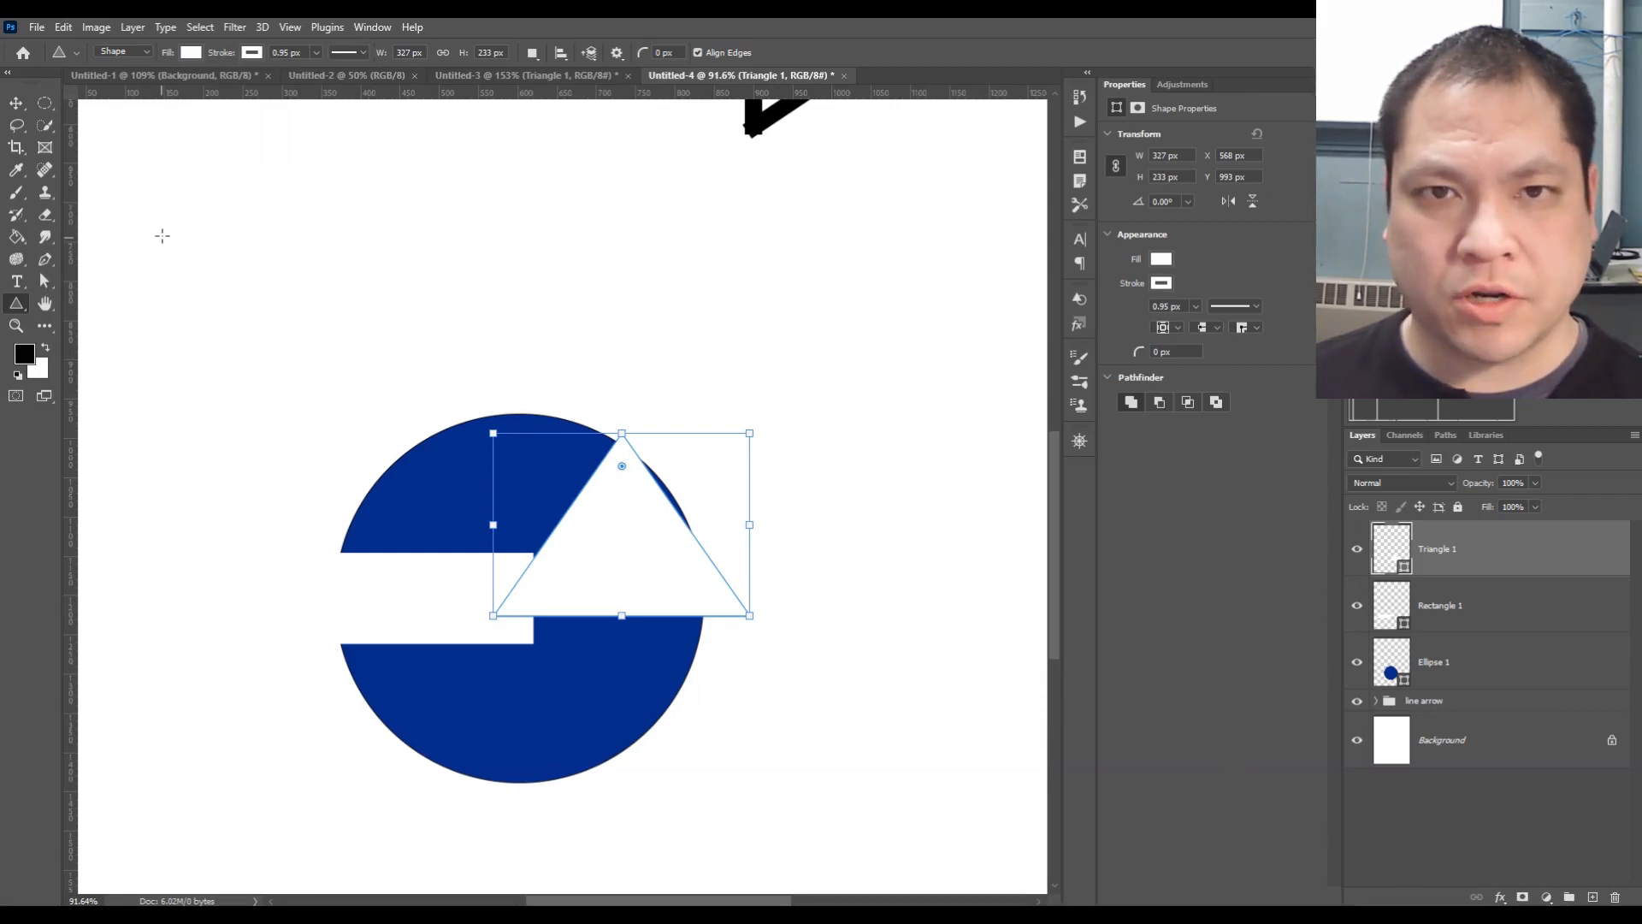
Rotate the triangle 90° clockwise and move it against the rectangle's right end, centred on the shaft as an arrowhead
click(96, 27)
click(650, 279)
click(96, 27)
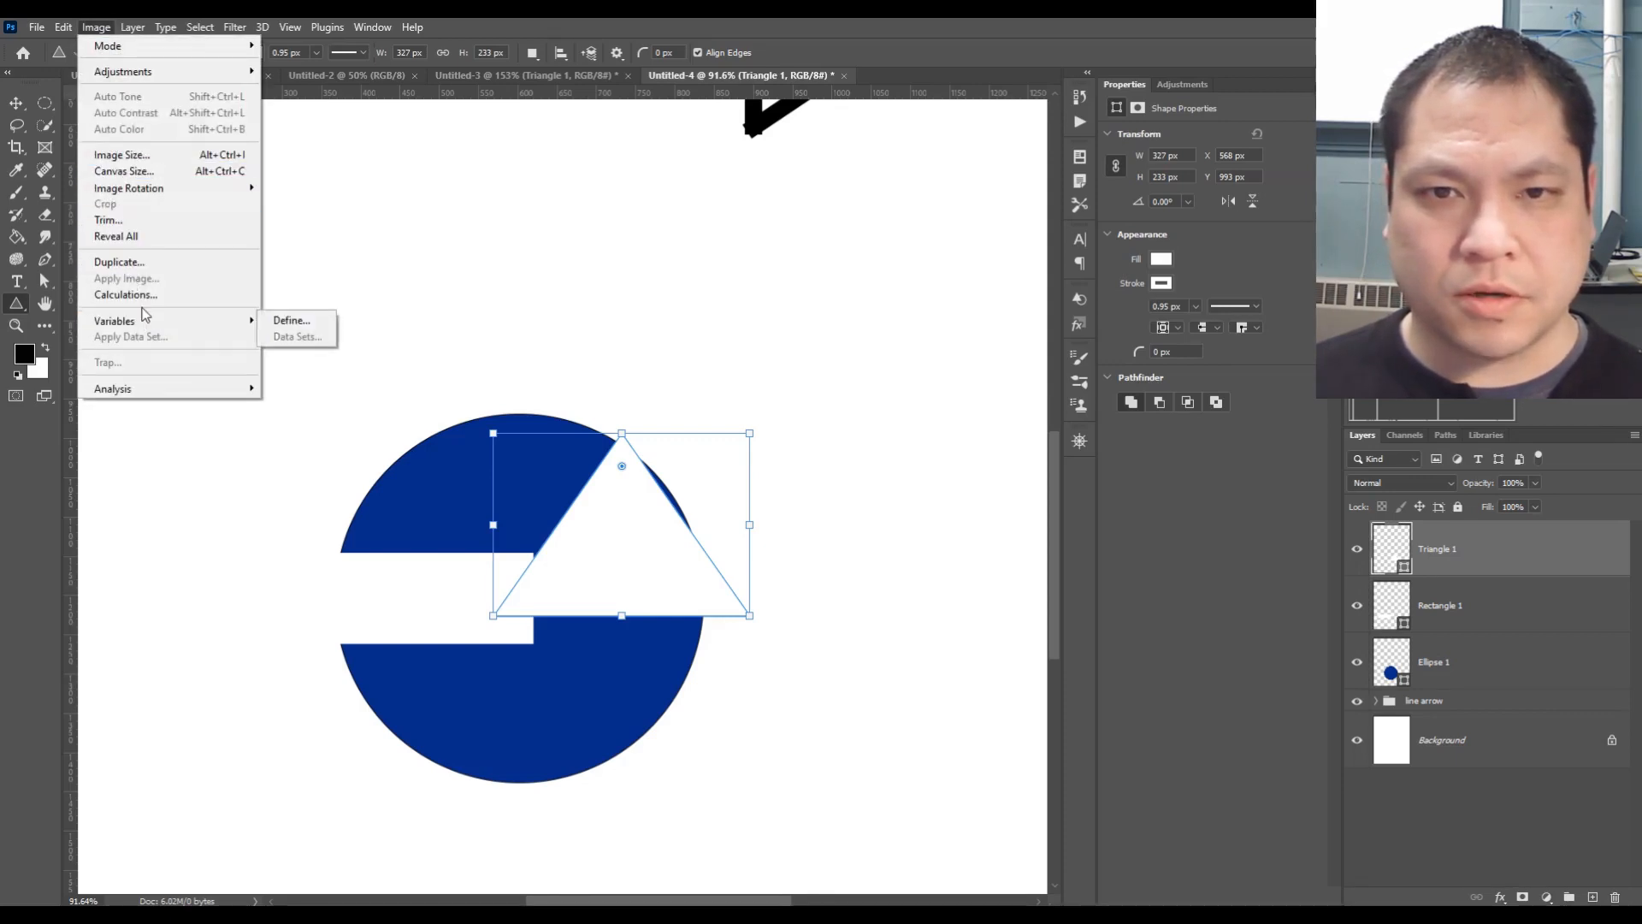
mouse_move(63, 28)
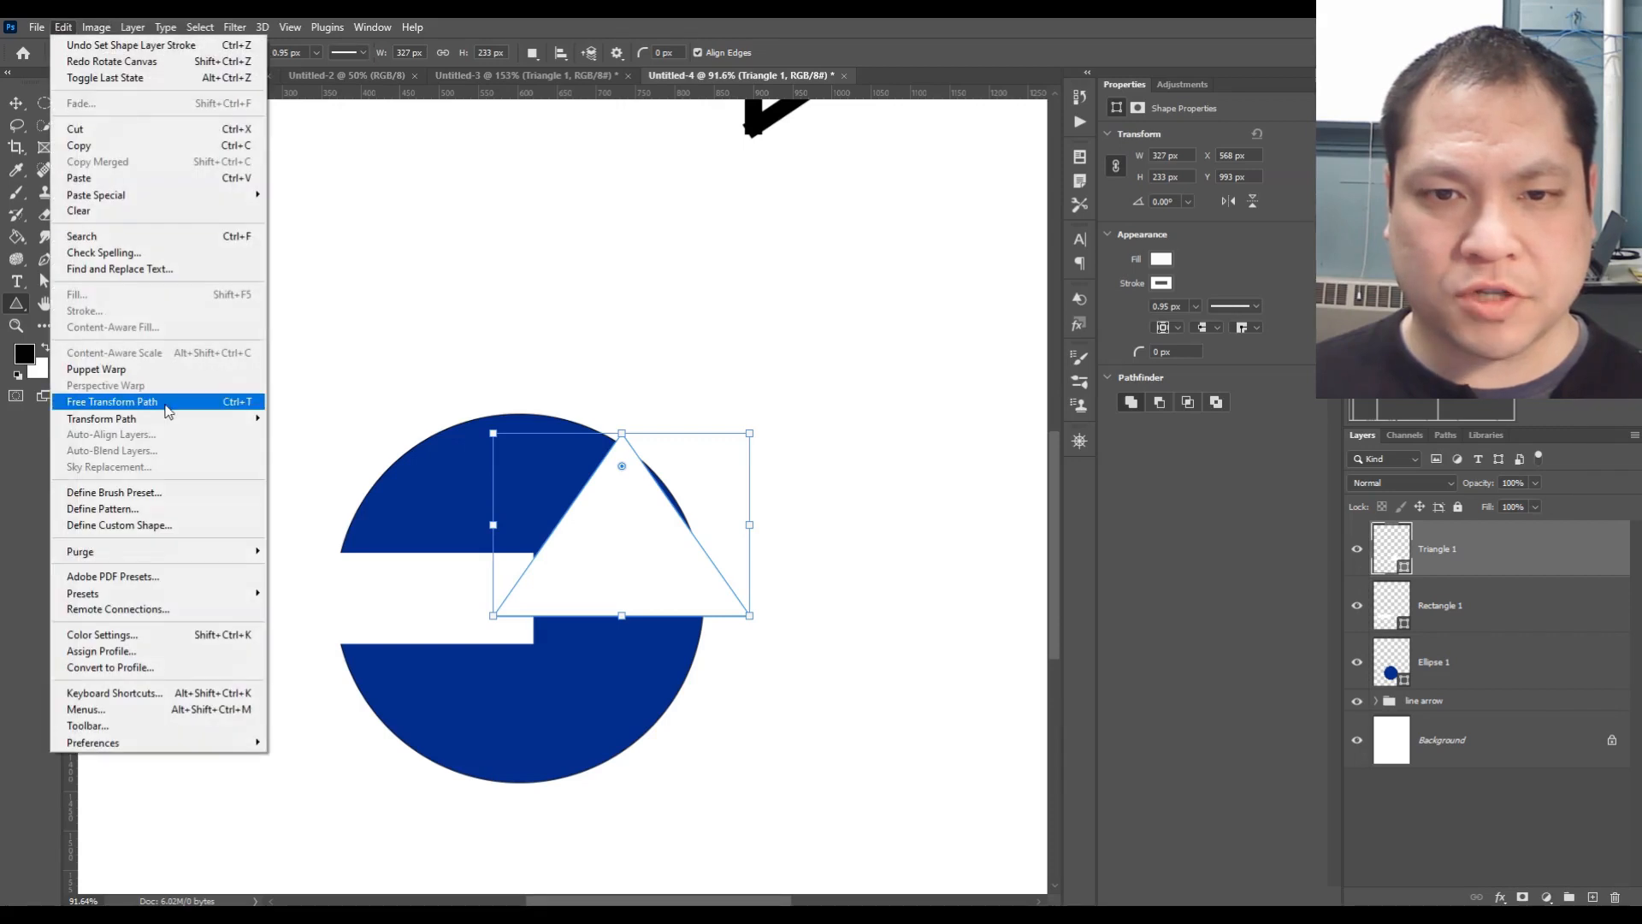
mouse_move(171, 419)
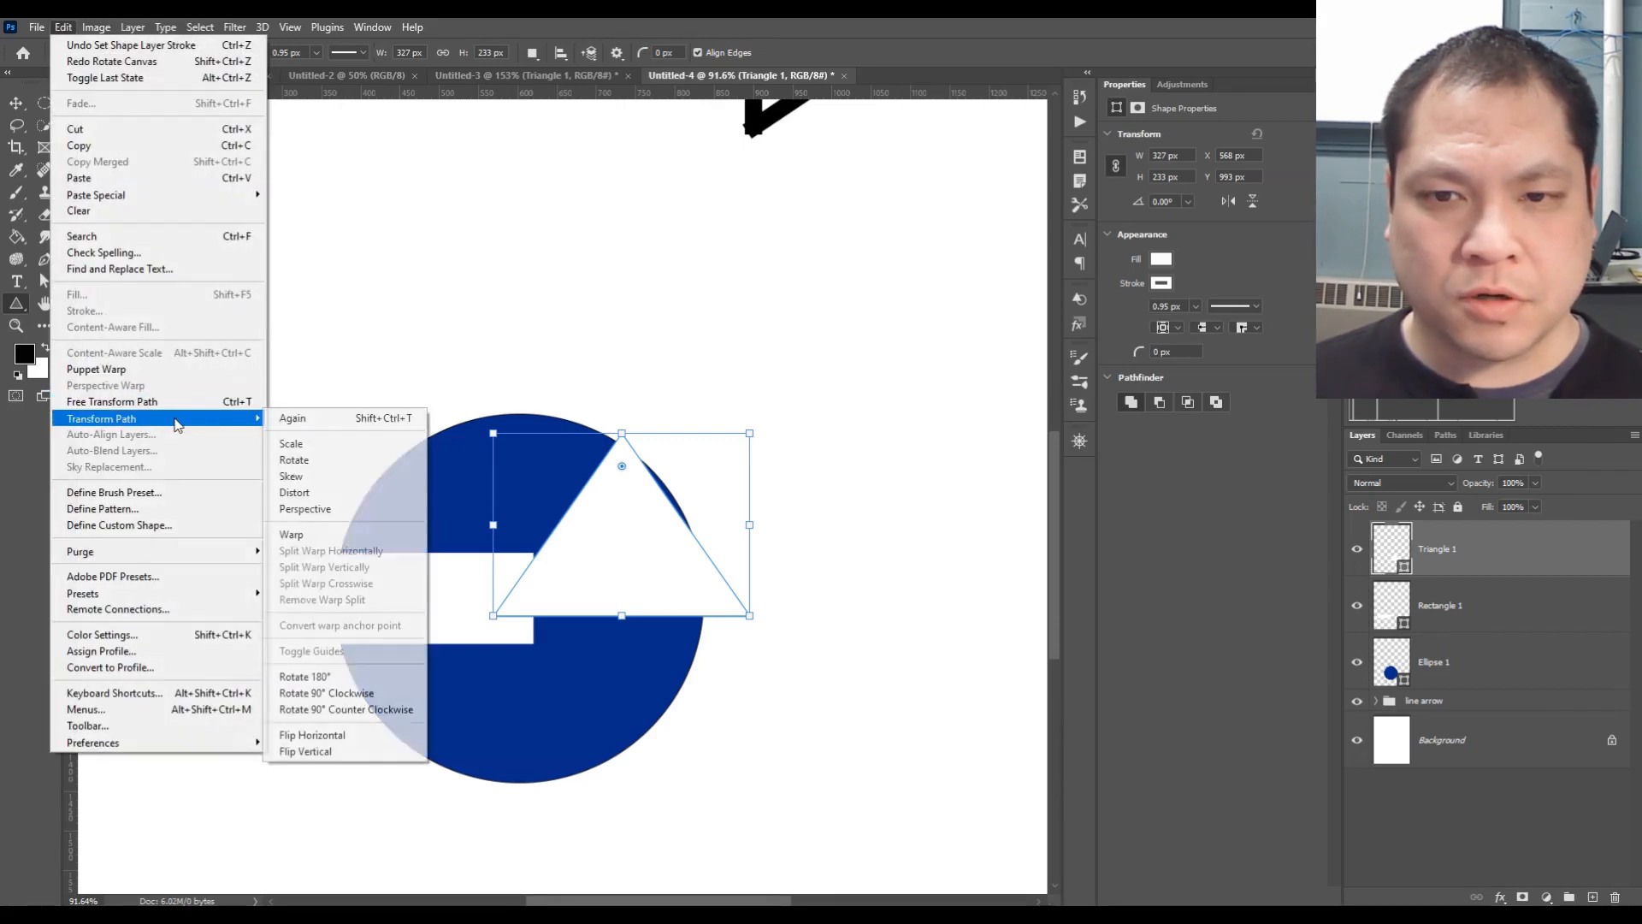
click(357, 693)
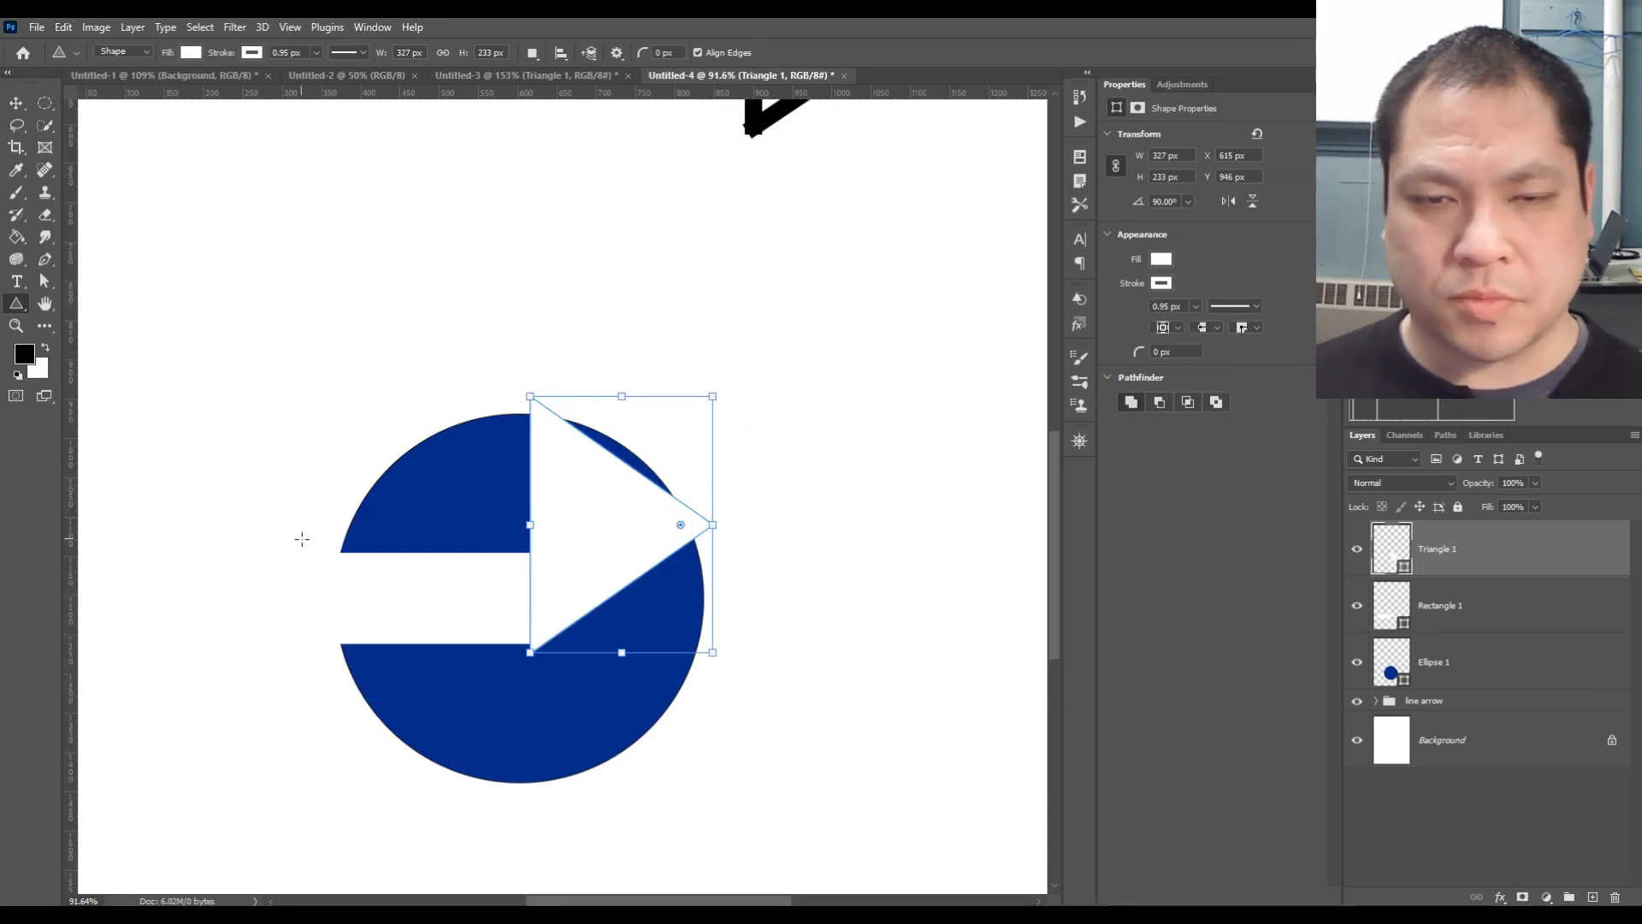
click(15, 103)
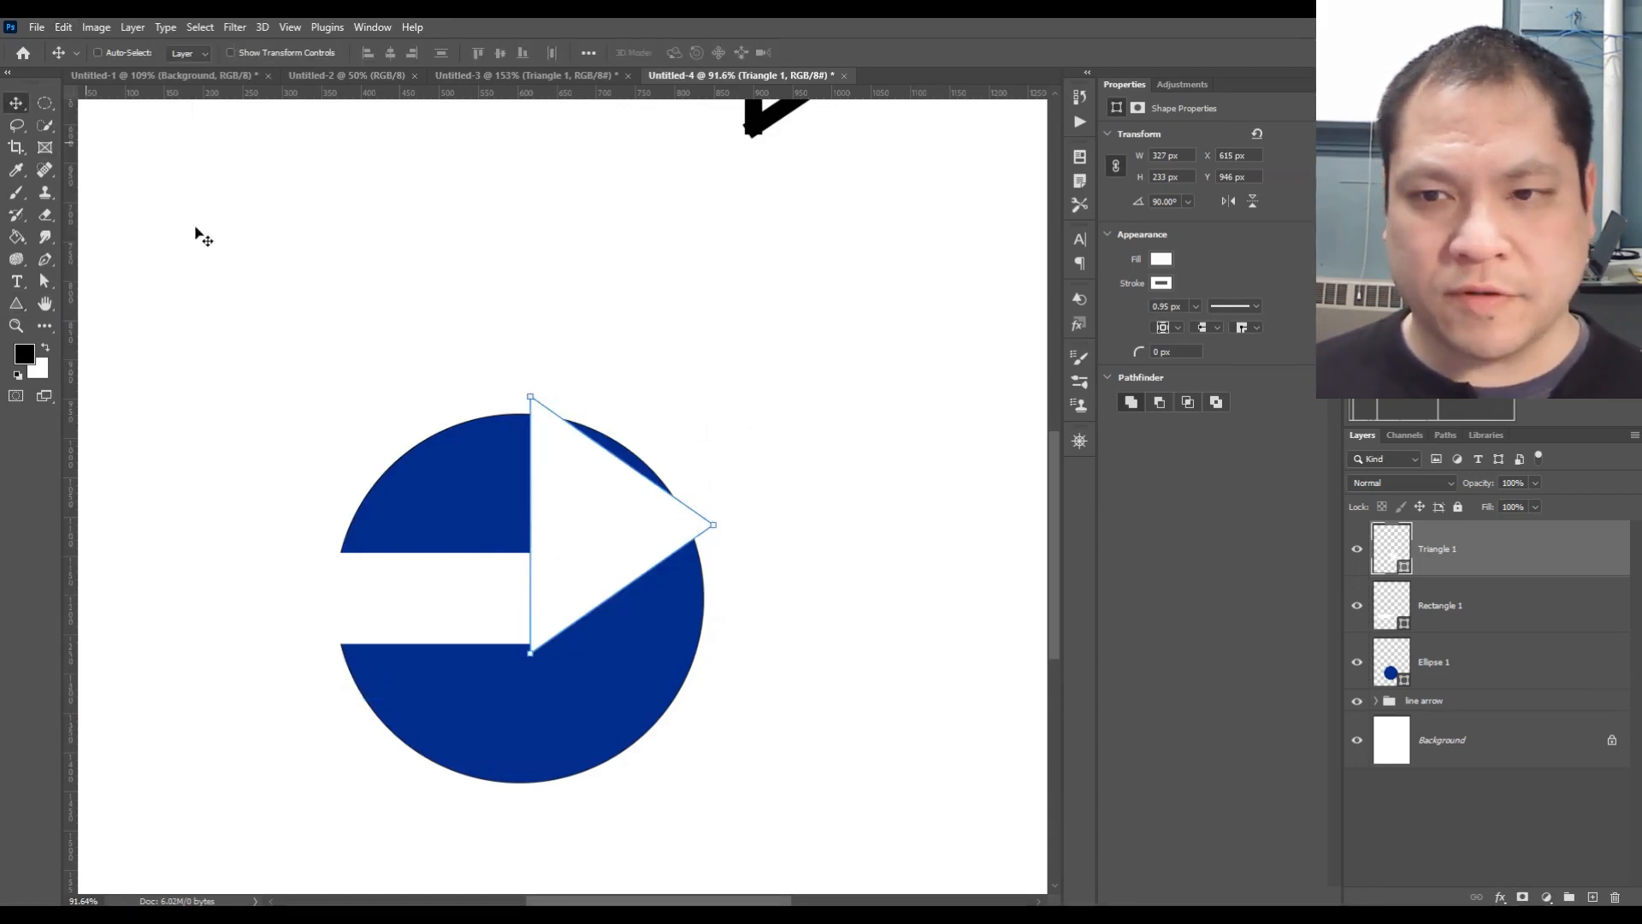
drag(605, 511, 607, 580)
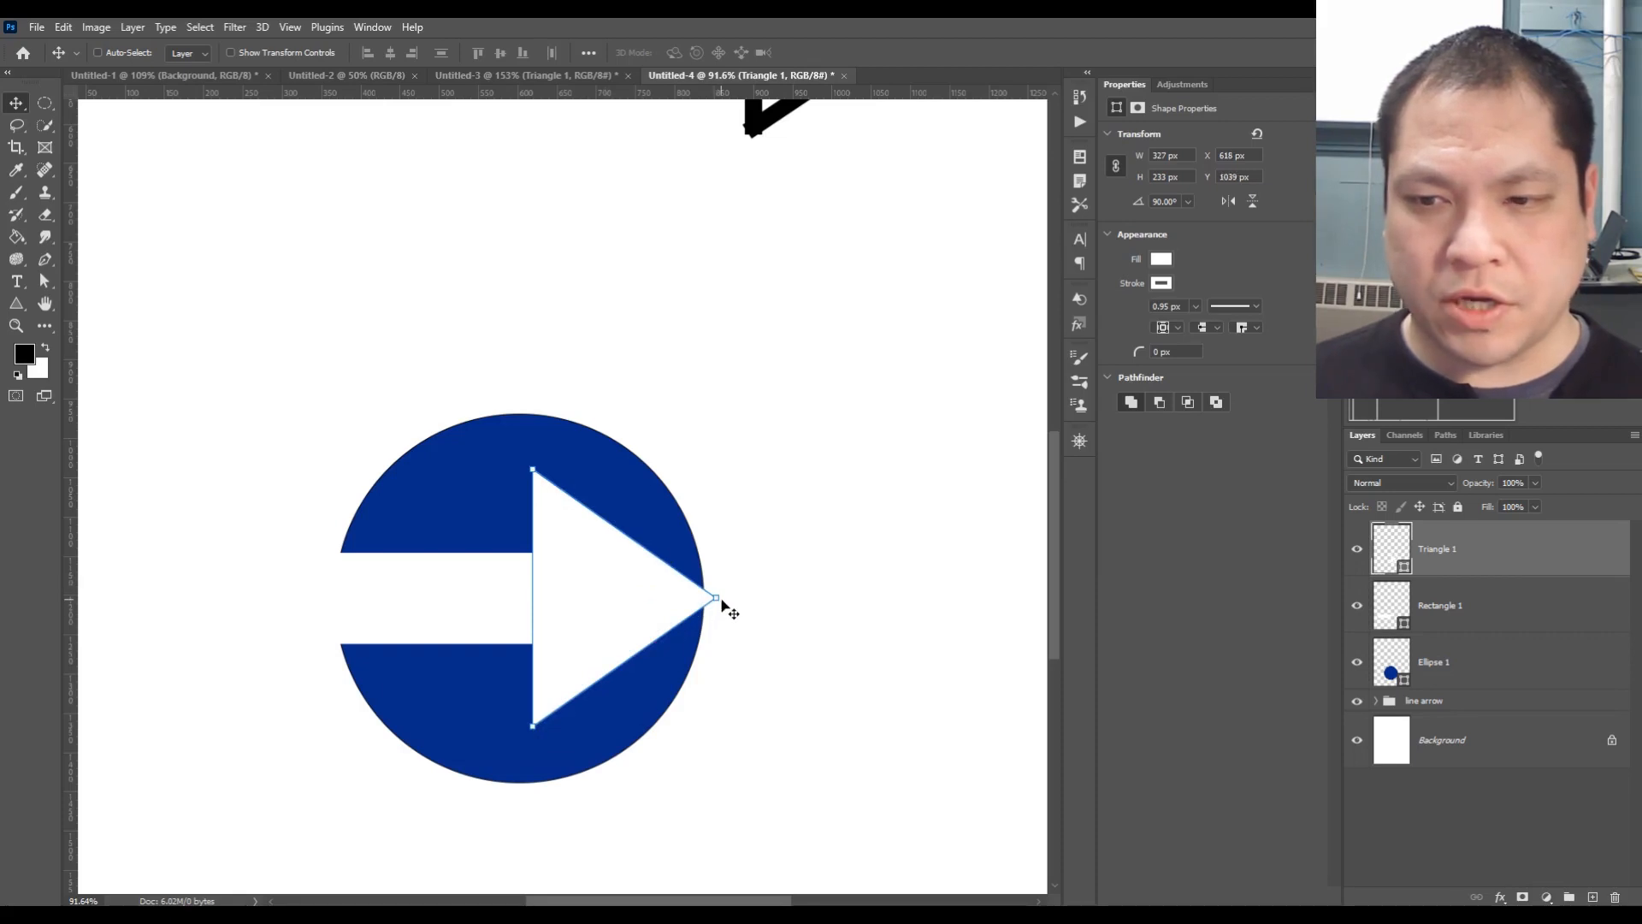
Shrink the triangle arrowhead to about 243 px high and 103 px long so it fits inside the circle, keeping it centred on the shaft
click(16, 304)
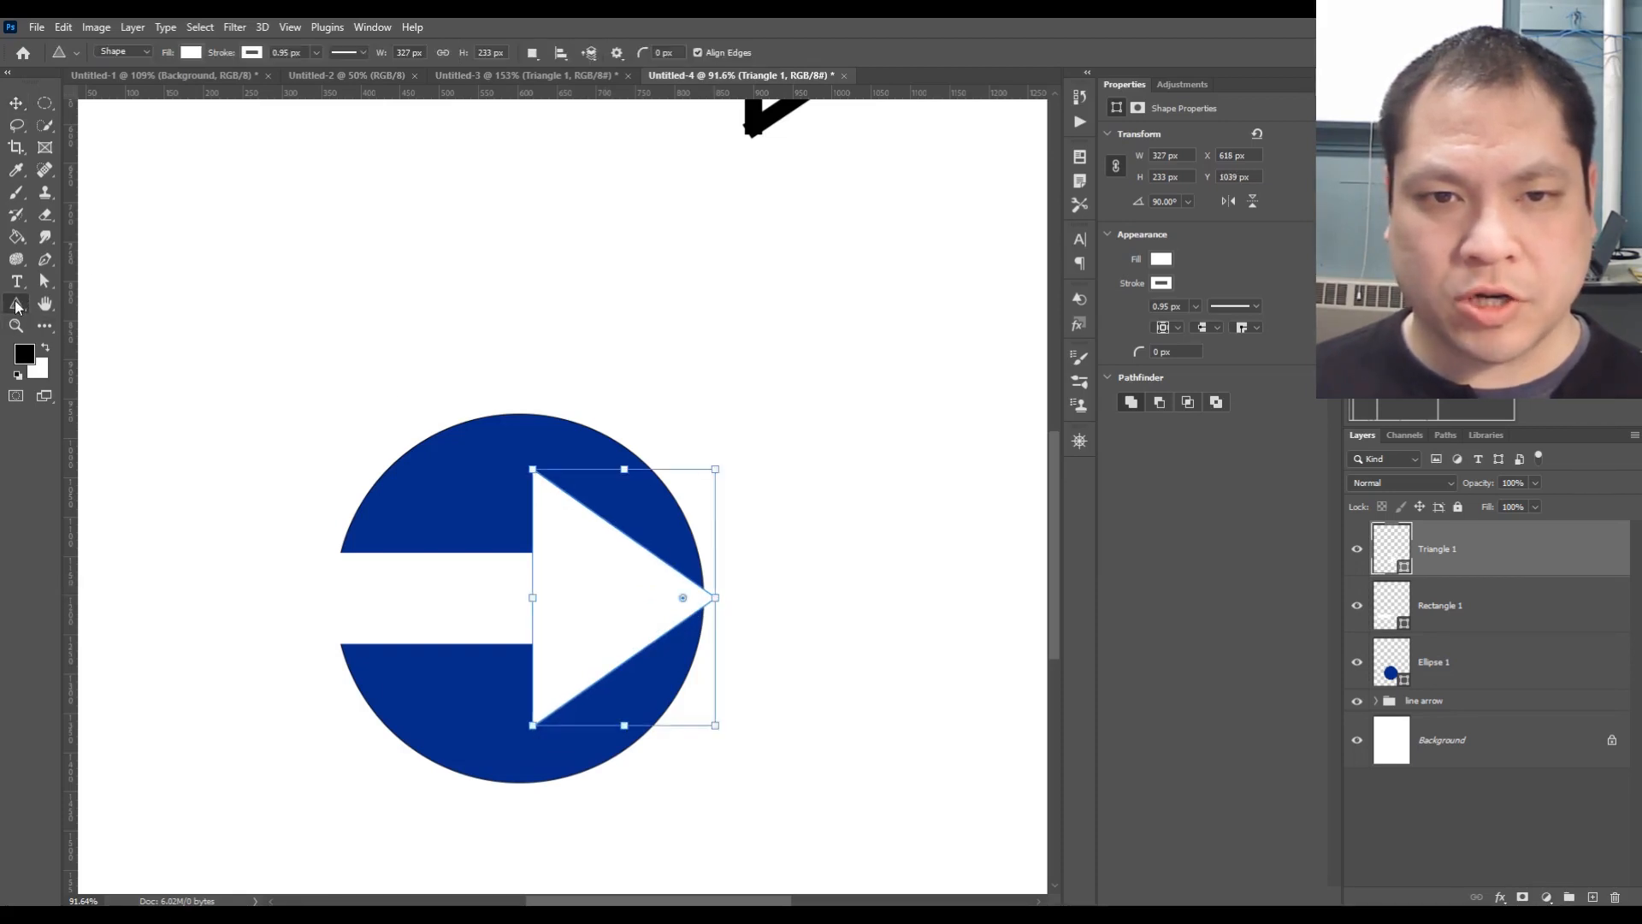
drag(718, 599, 618, 597)
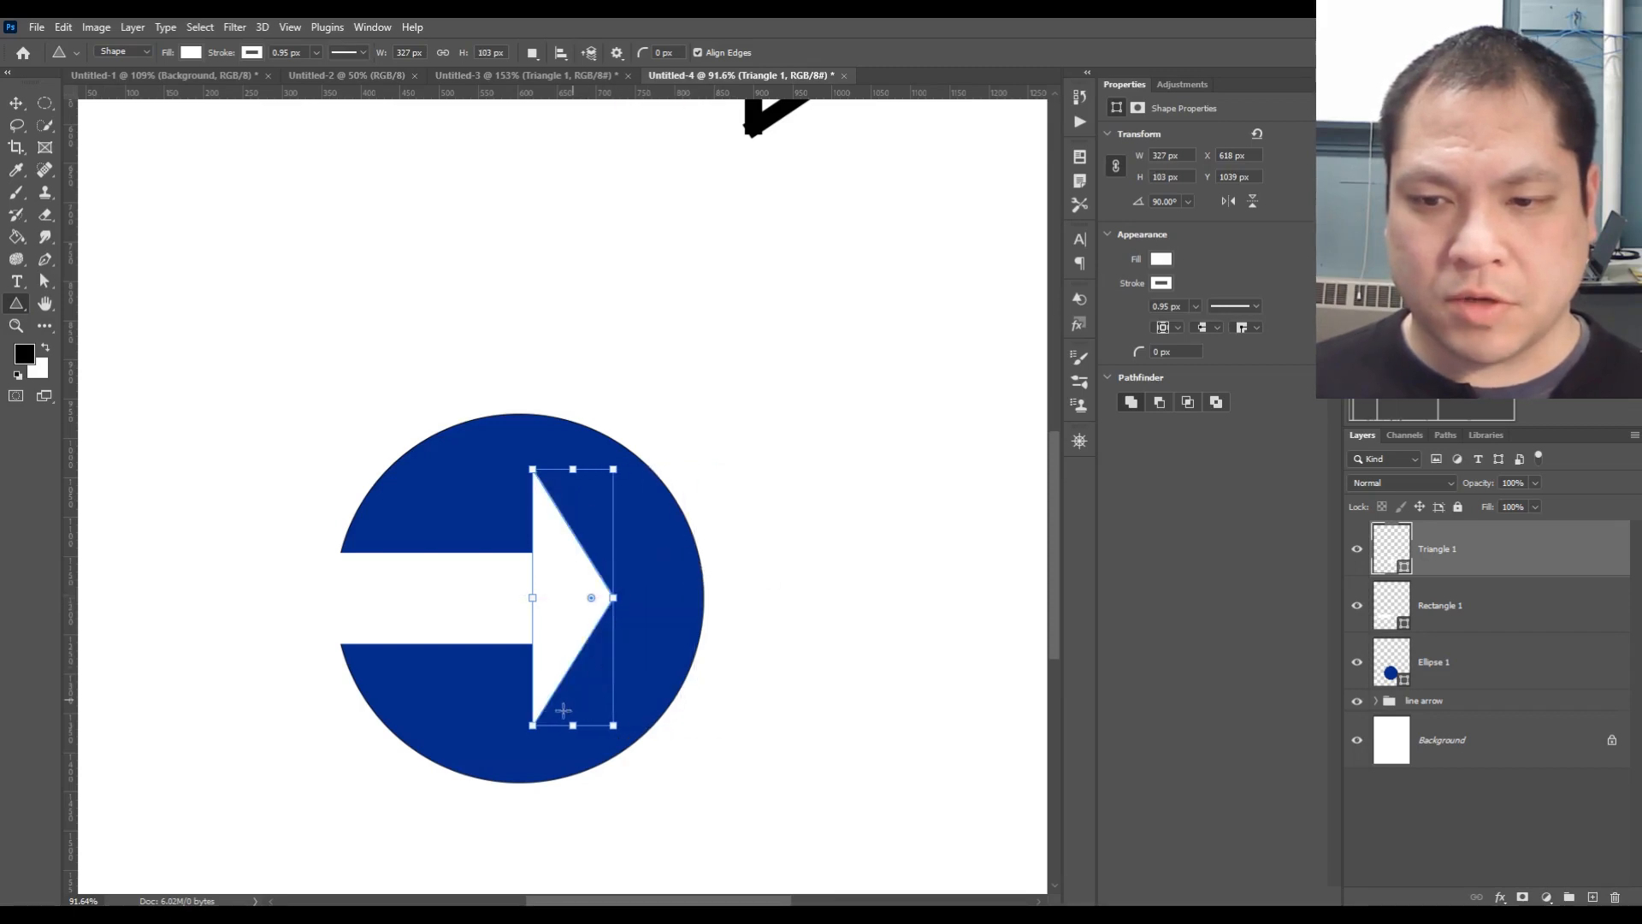
drag(532, 725, 532, 695)
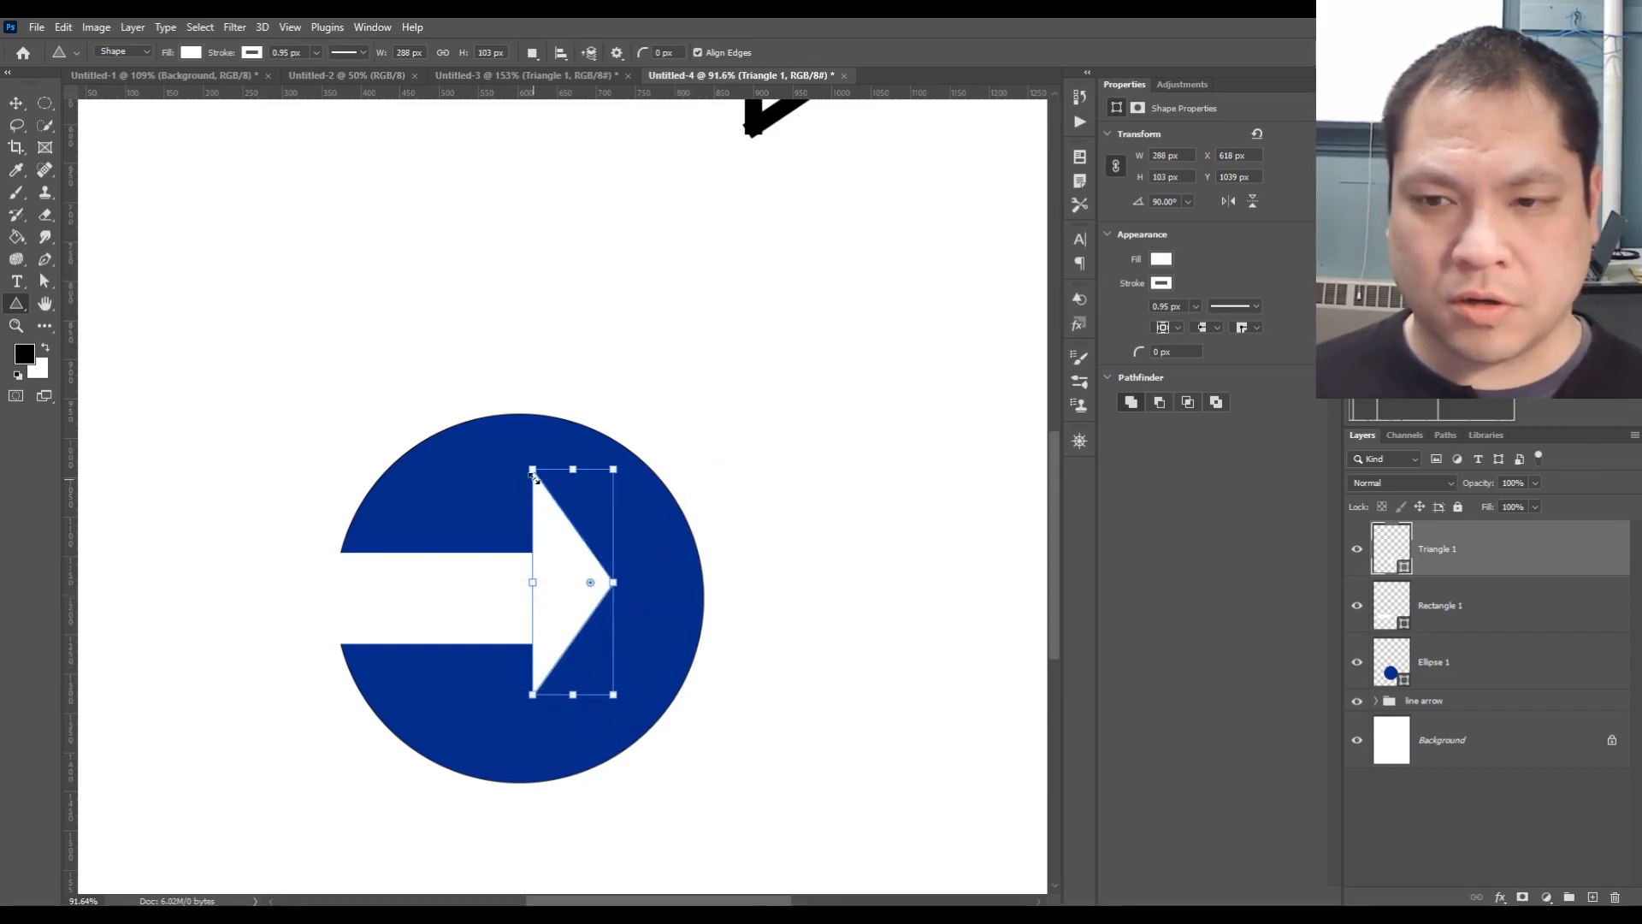
drag(532, 469, 532, 503)
click(777, 586)
scroll(728, 609, down, 7)
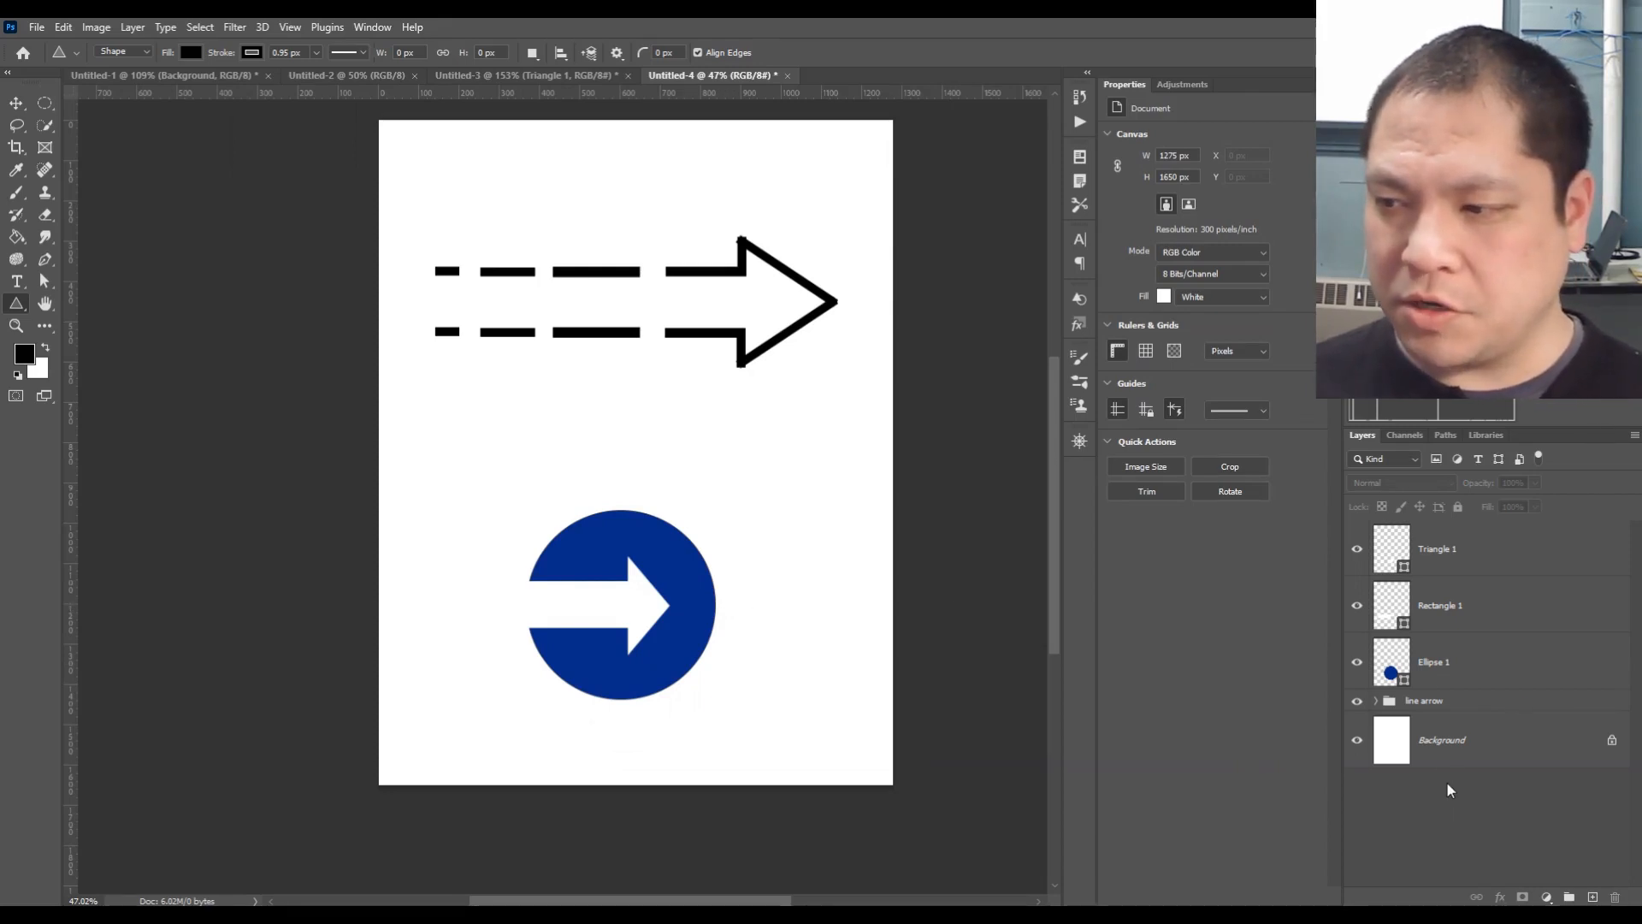
Create a new layer group named "circle arrow"
click(1569, 896)
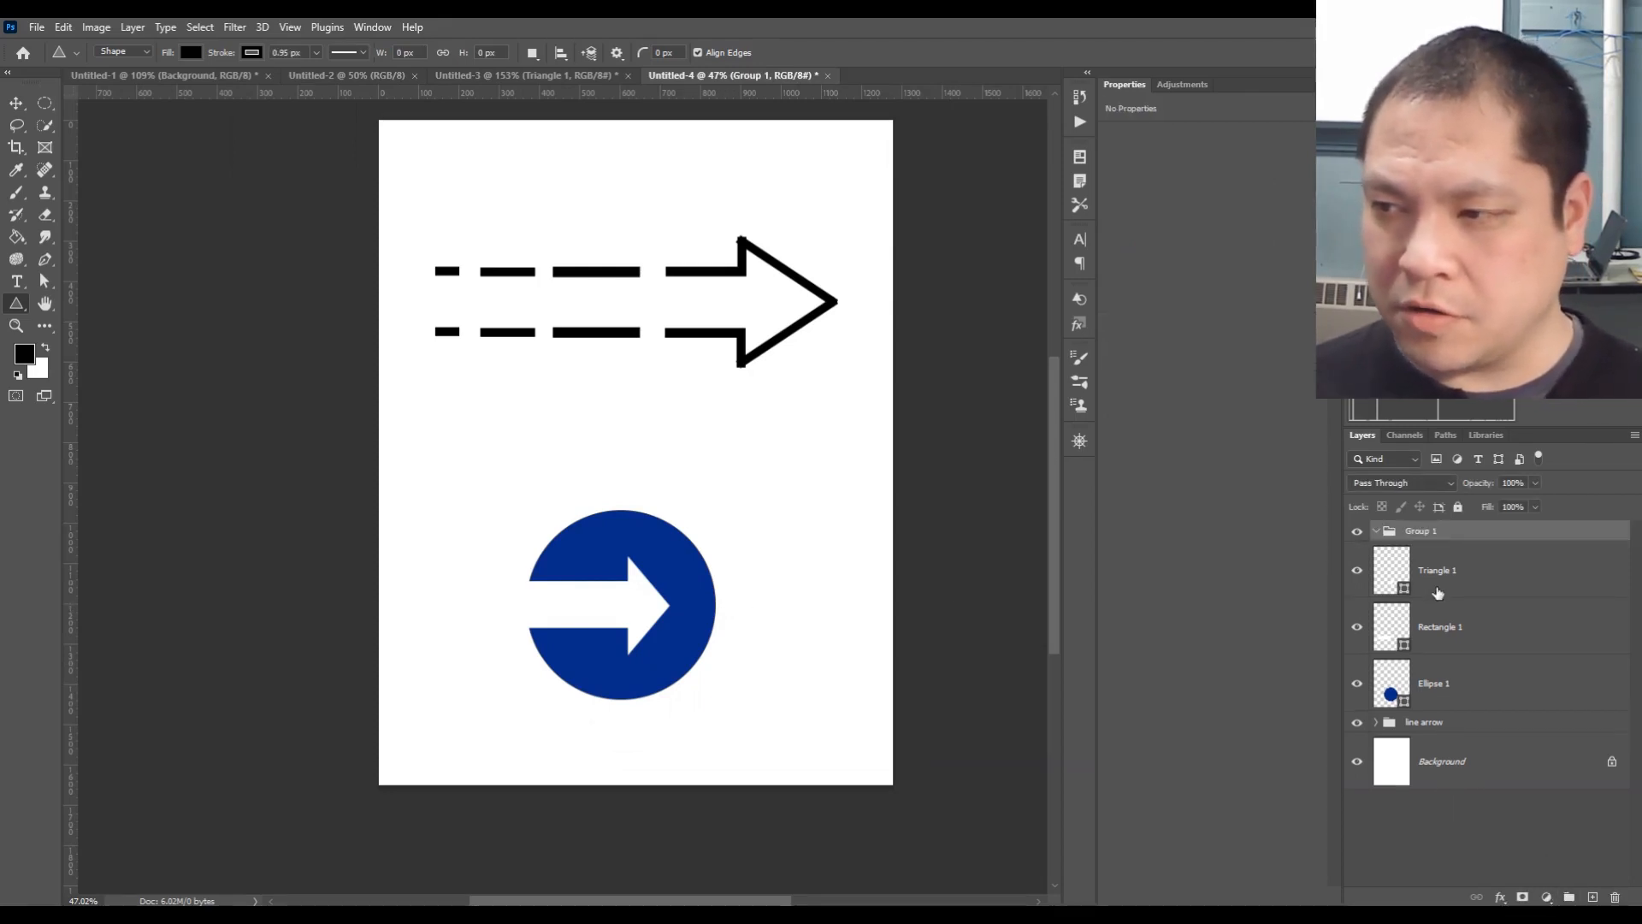
double_click(1426, 532)
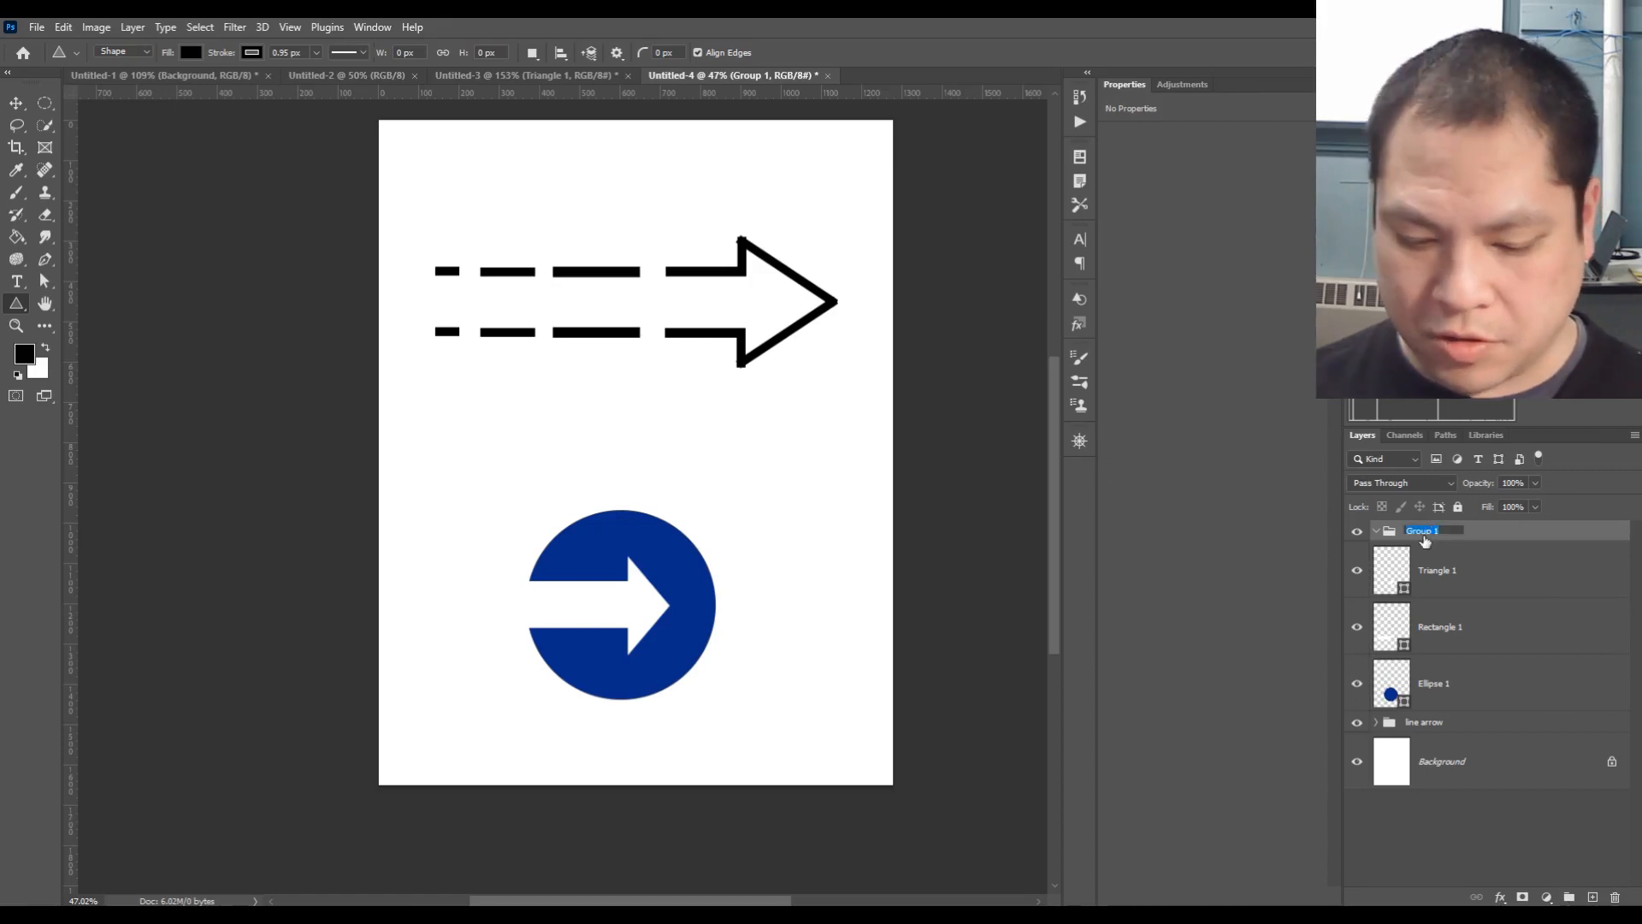
text(circle arro)
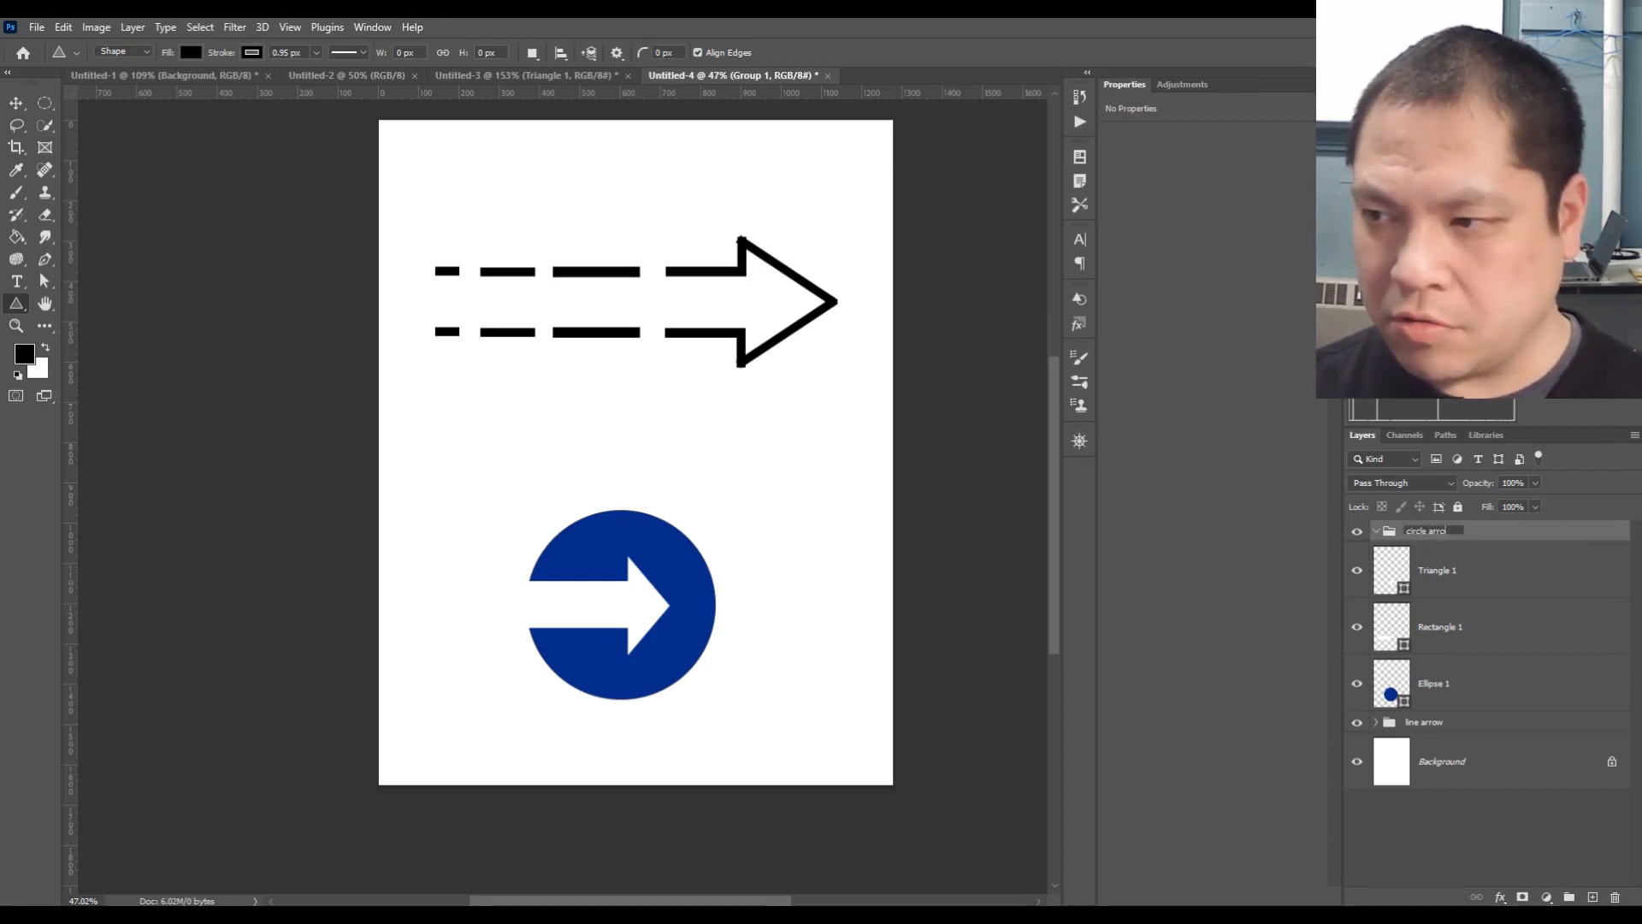
text(w)
key(Return)
Move the triangle, rectangle and ellipse layers into the circle arrow group
mouse_move(1457, 590)
mouse_down()
mouse_move(1466, 621)
mouse_move(1468, 607)
mouse_up()
drag(1483, 680, 1479, 598)
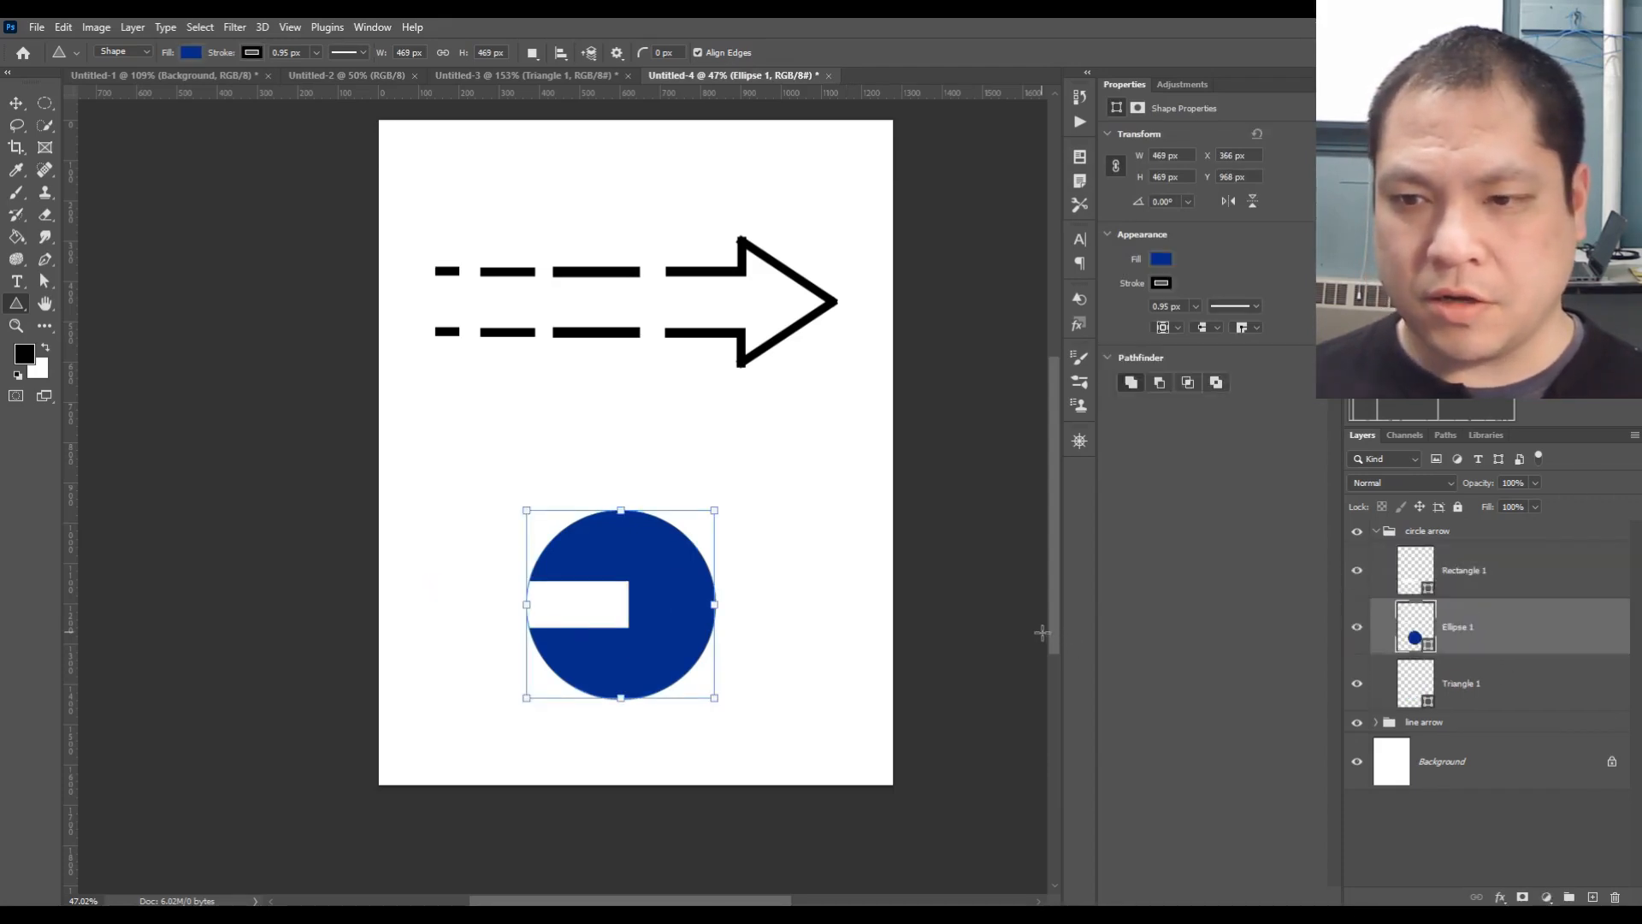
click(1006, 627)
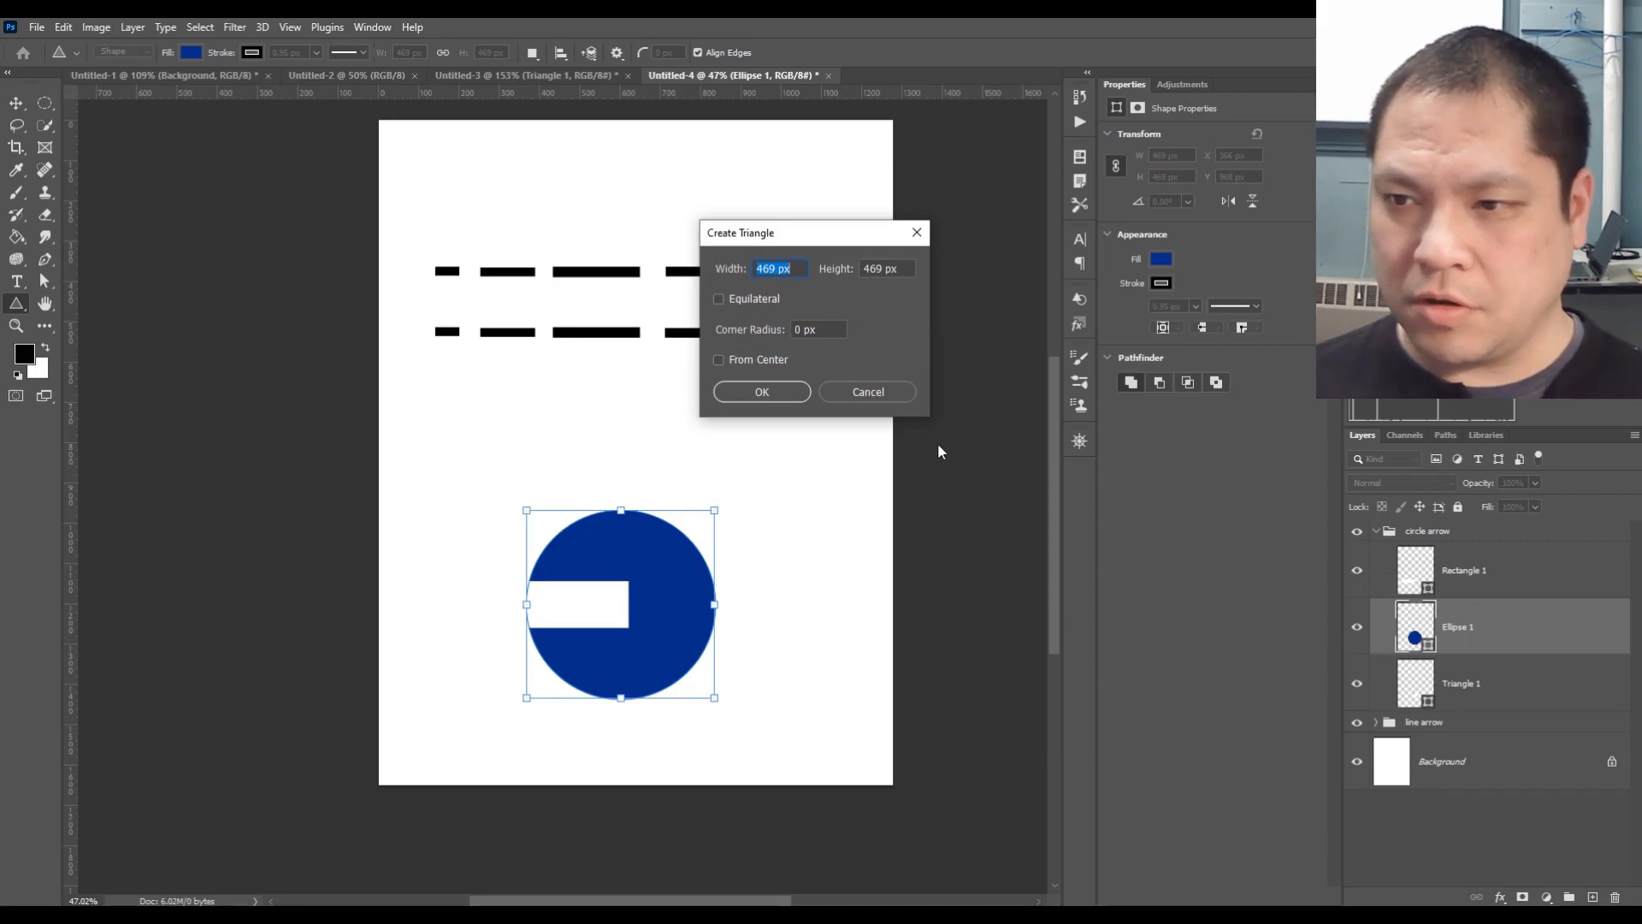
click(897, 391)
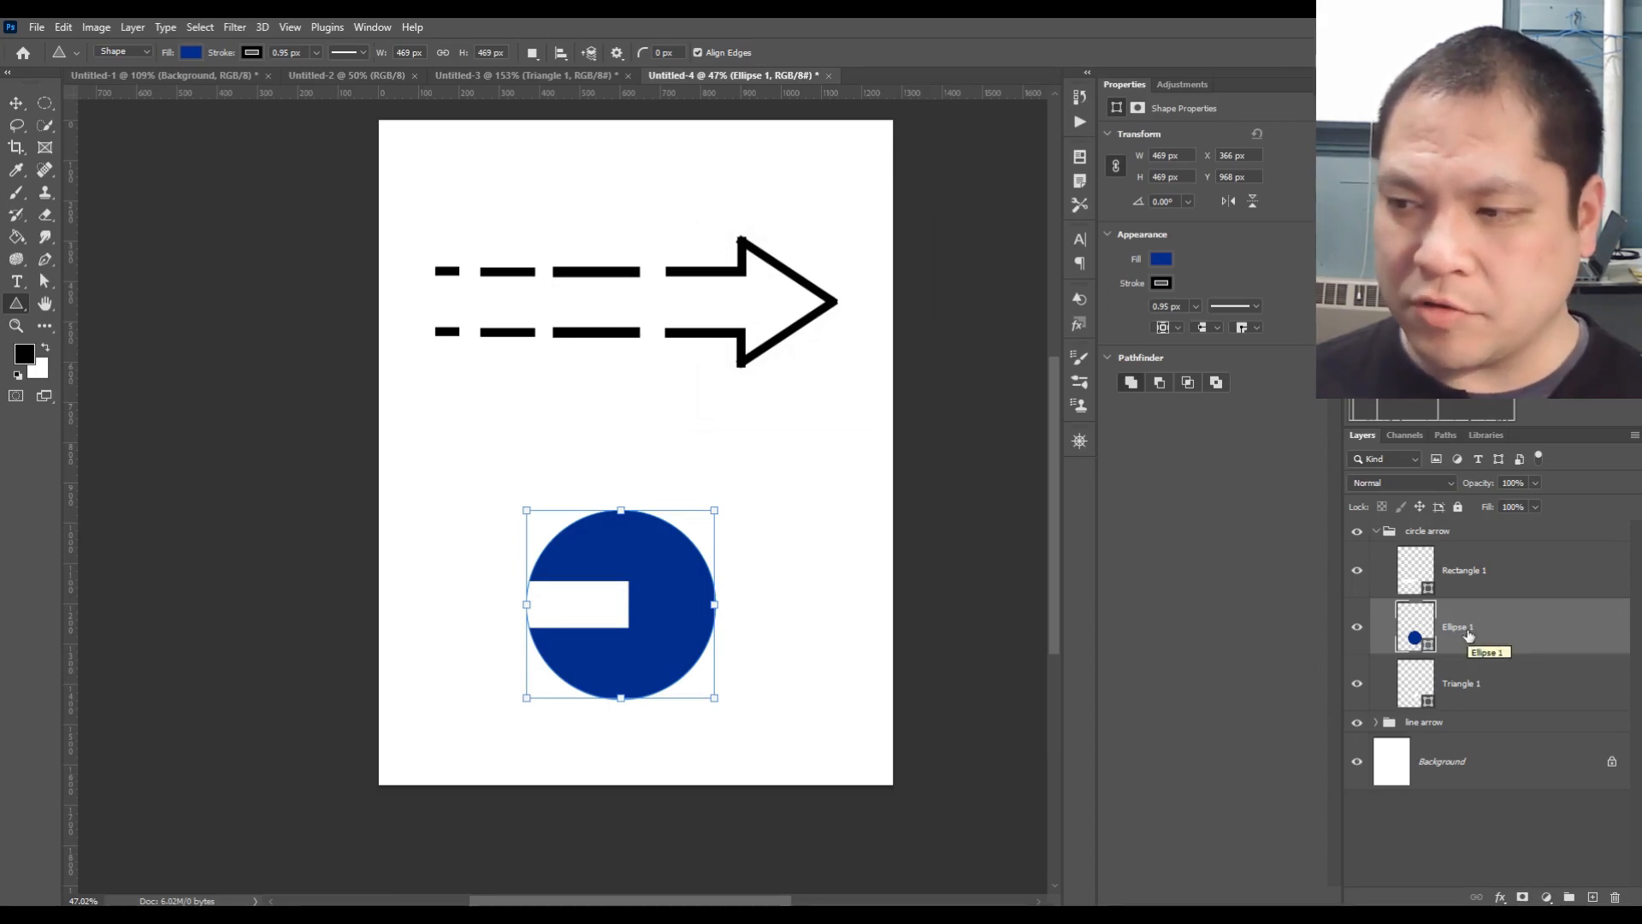
Place the triangle layer above the ellipse layer inside the circle arrow group and deselect all layers
click(1464, 688)
drag(1464, 688, 1477, 614)
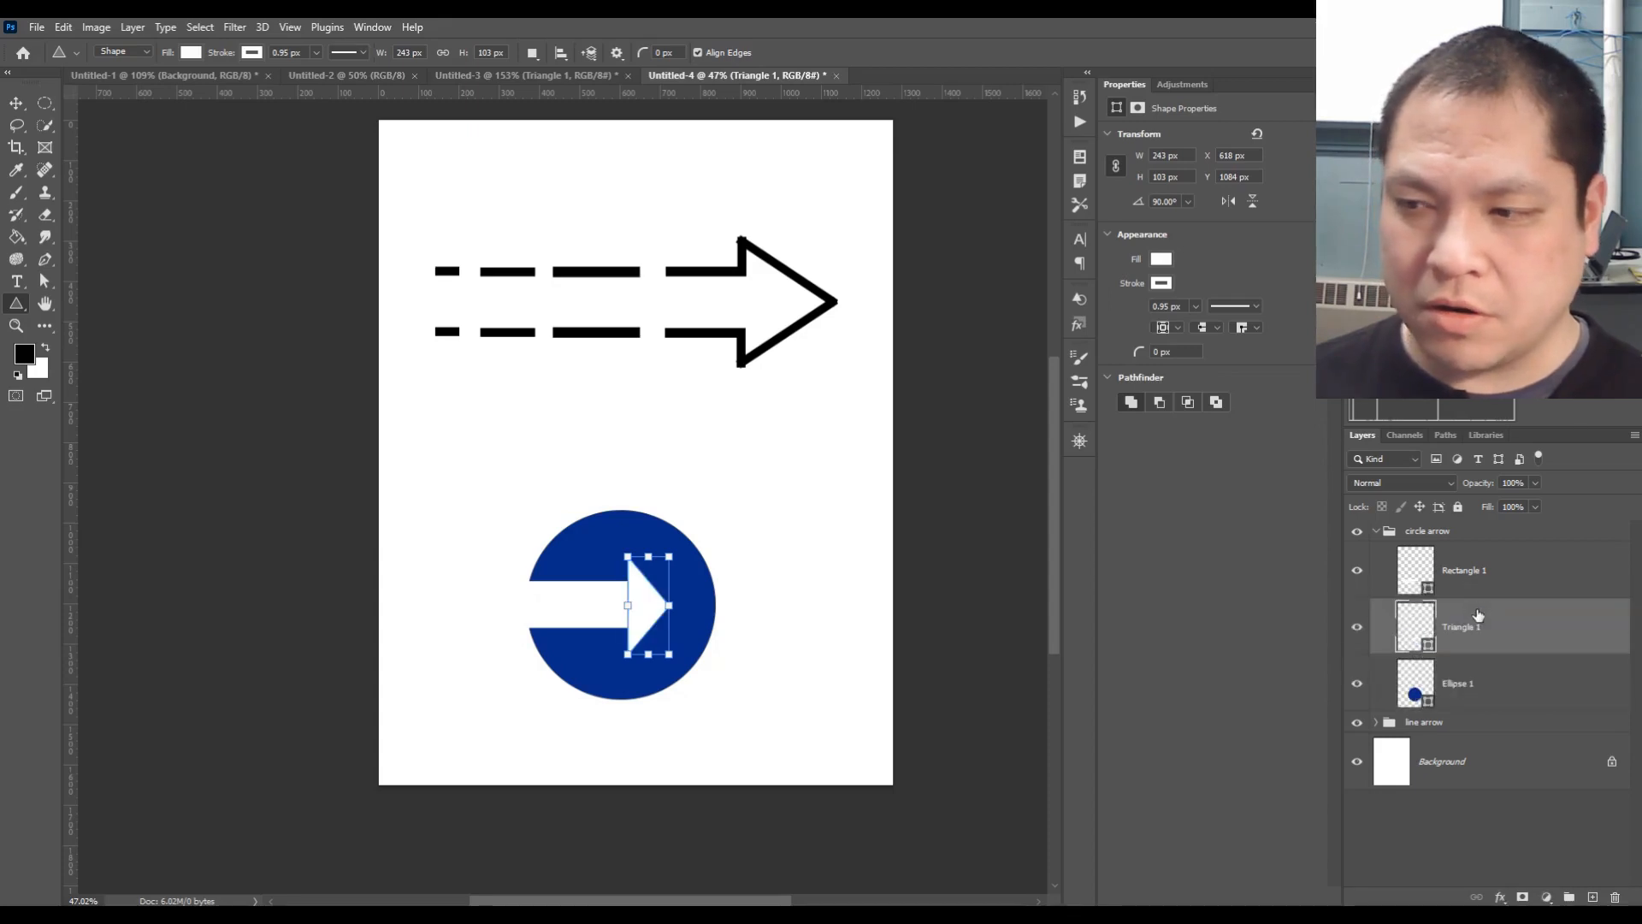
click(1488, 800)
click(1475, 761)
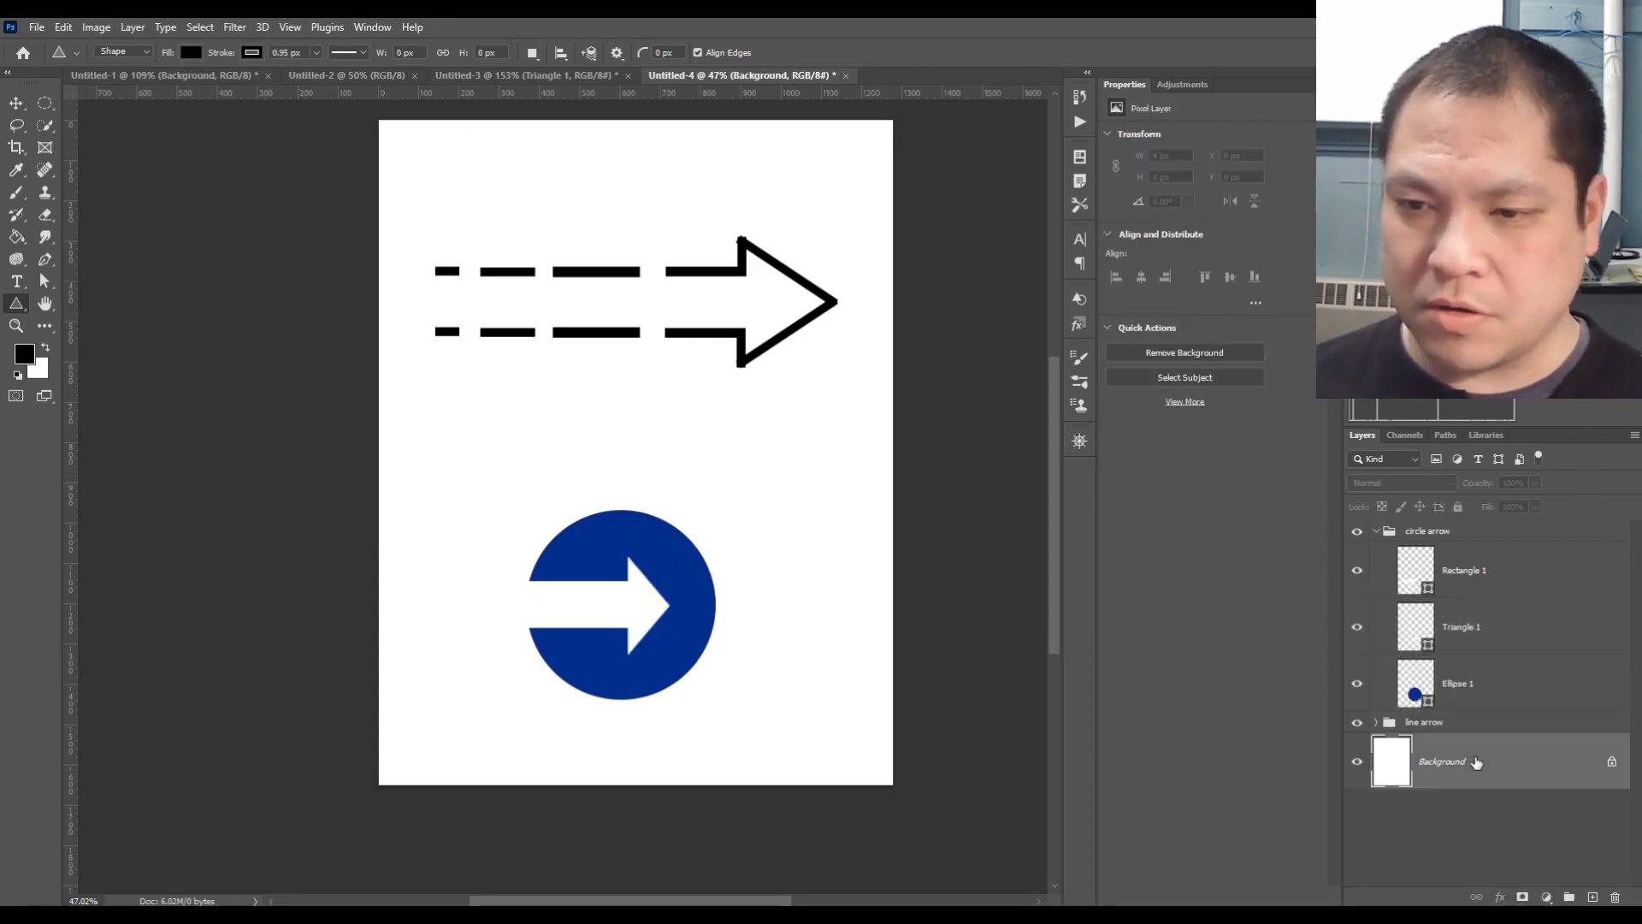
click(1488, 840)
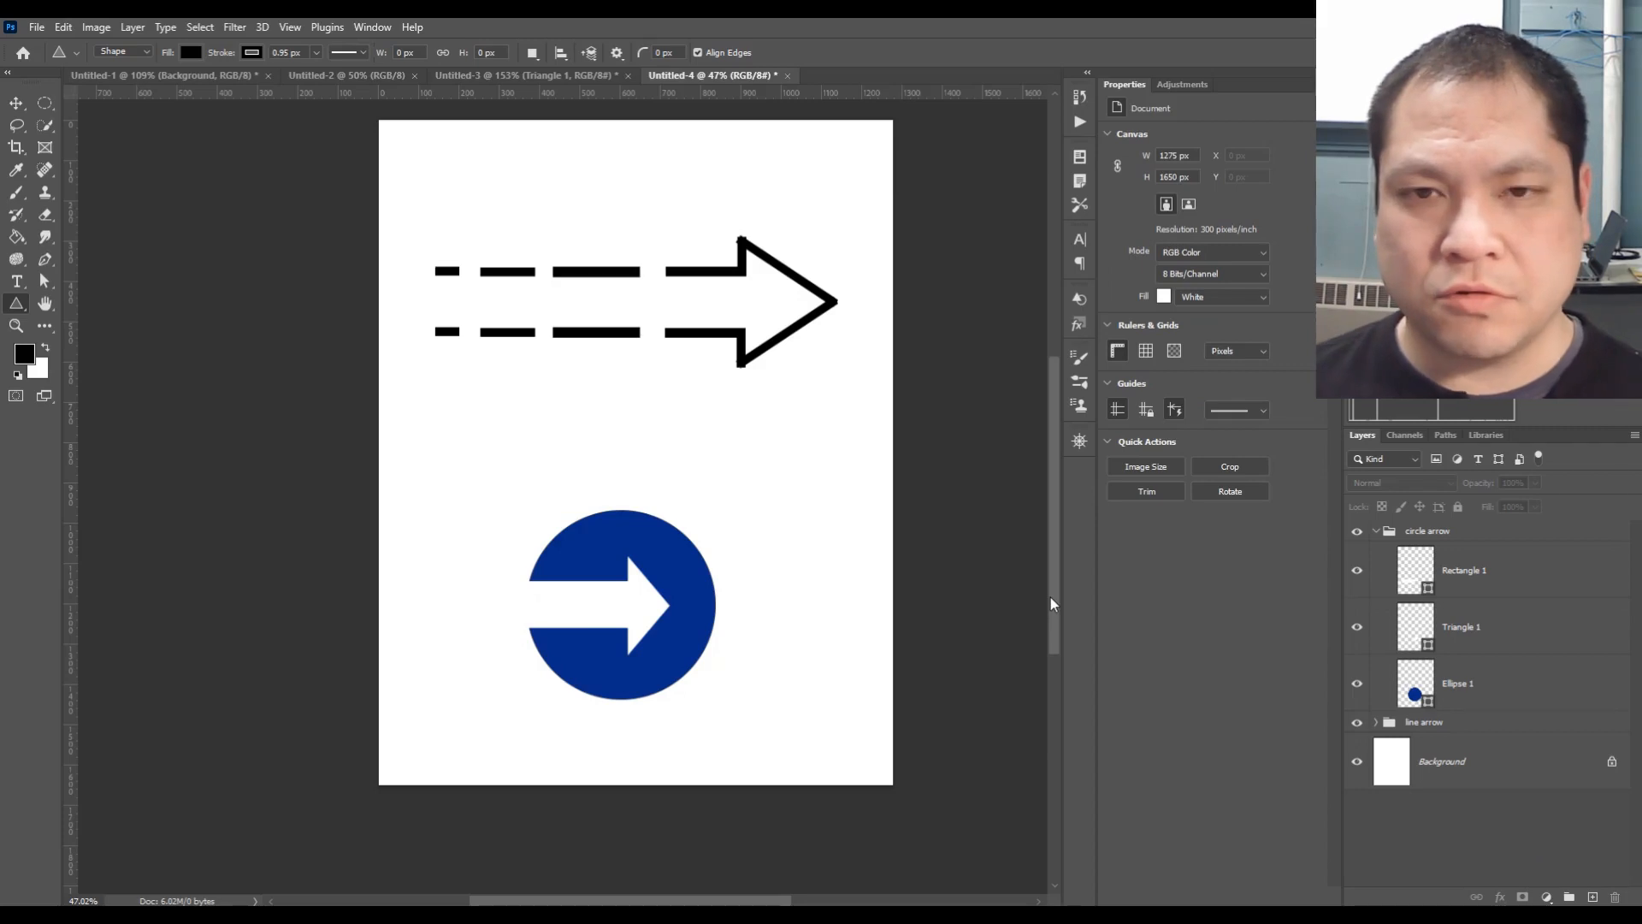